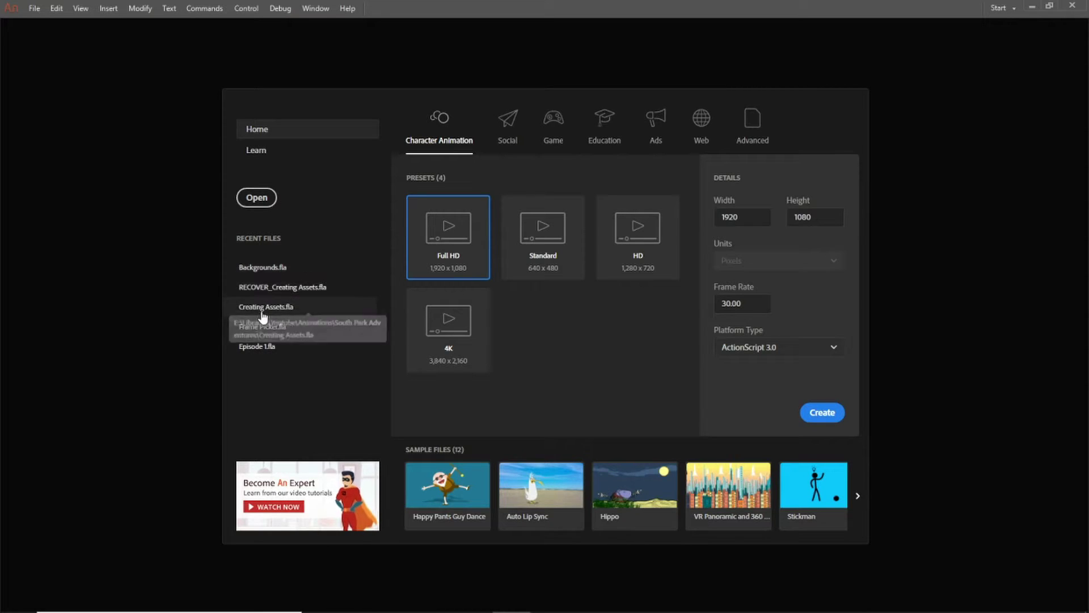
Step: Create a new Full HD character animation document, 1920 × 1080, with ActionScript 3.0 as the platform type
click(257, 200)
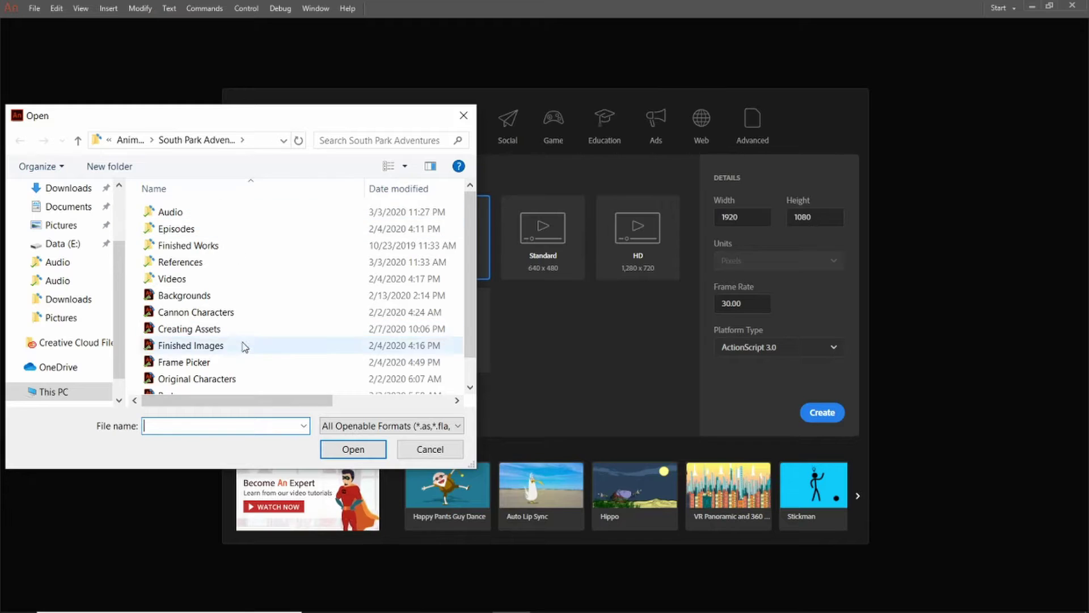
click(464, 116)
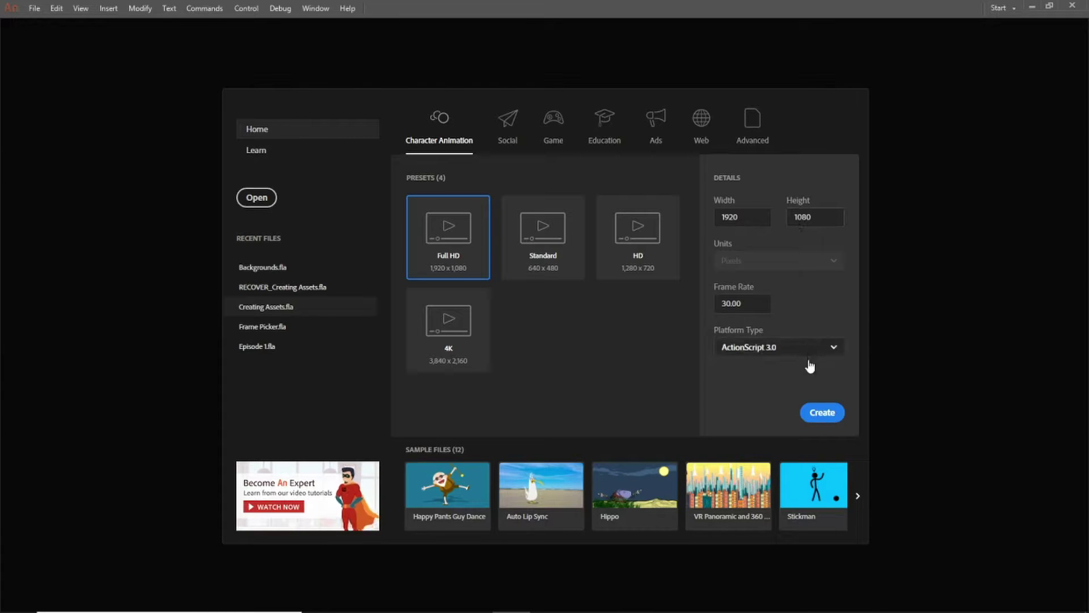
click(822, 417)
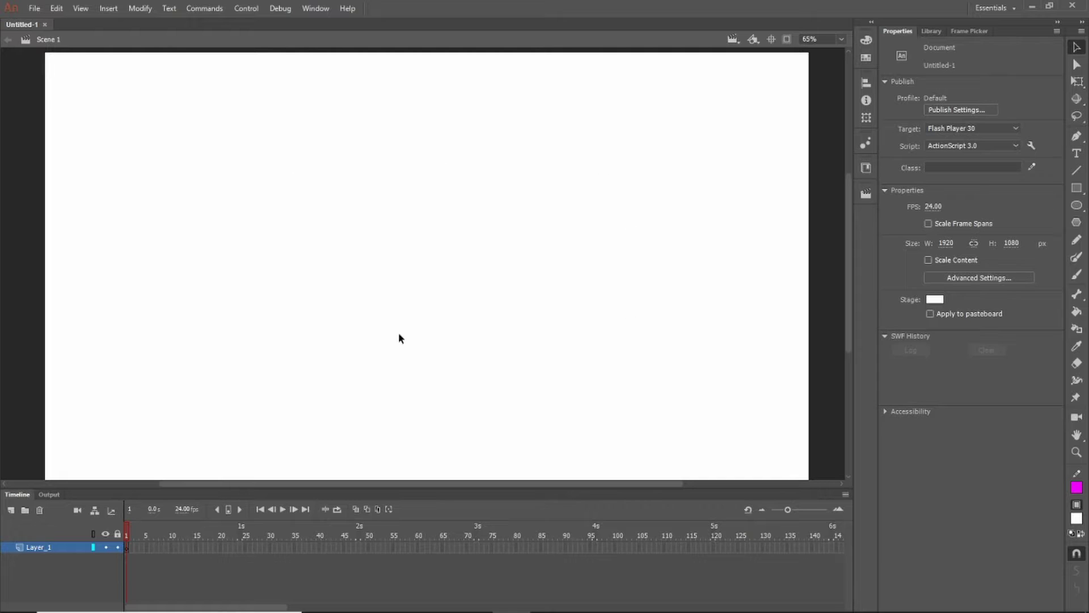
Step: Set the stage background colour to cyan, #00FFFF
drag(304, 134, 616, 392)
click(935, 303)
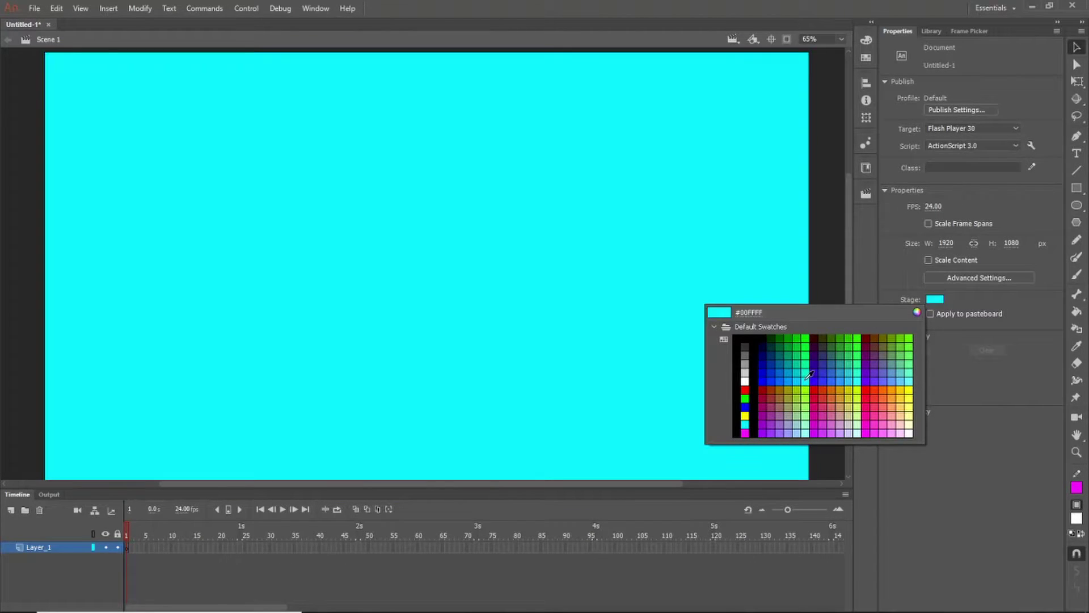
click(808, 376)
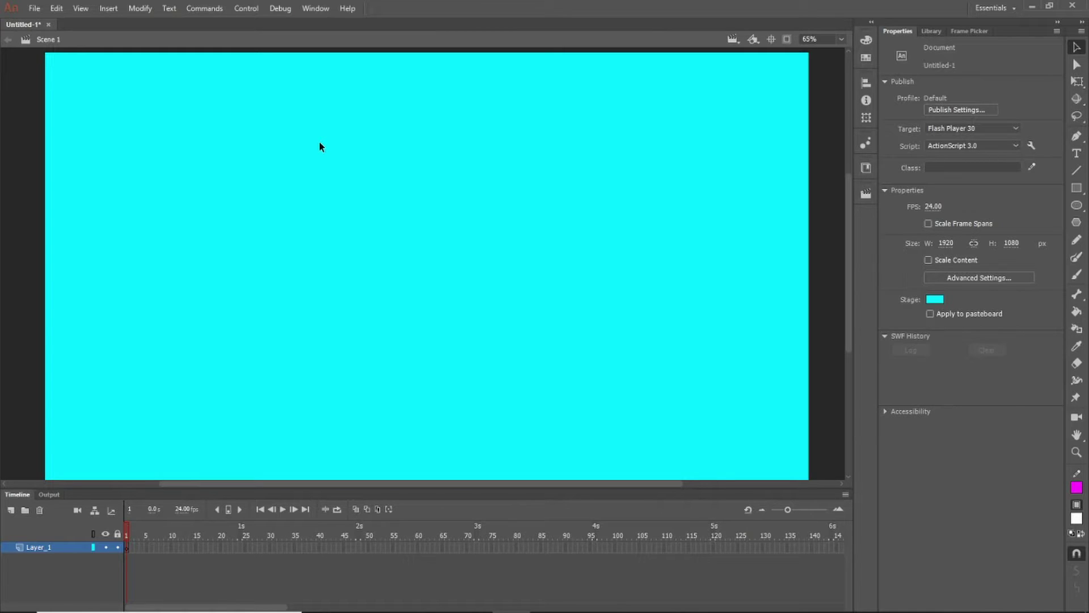
drag(306, 137, 608, 380)
drag(594, 149, 505, 328)
drag(710, 200, 188, 205)
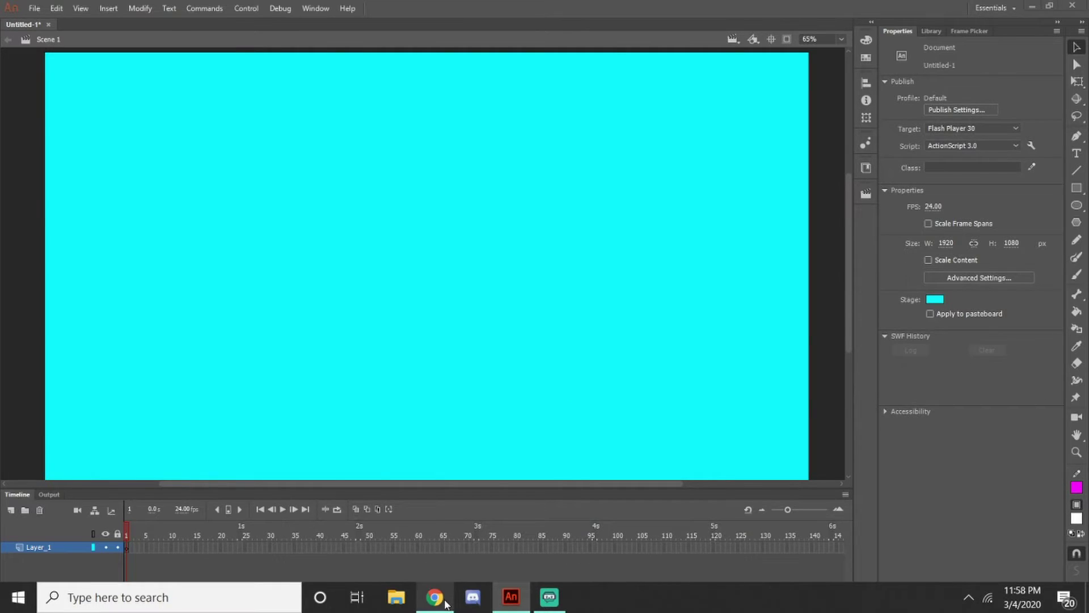
Step: Switch to Chrome and copy the enlarged official Stan Marsh picture from the stan marsh image search results
click(445, 603)
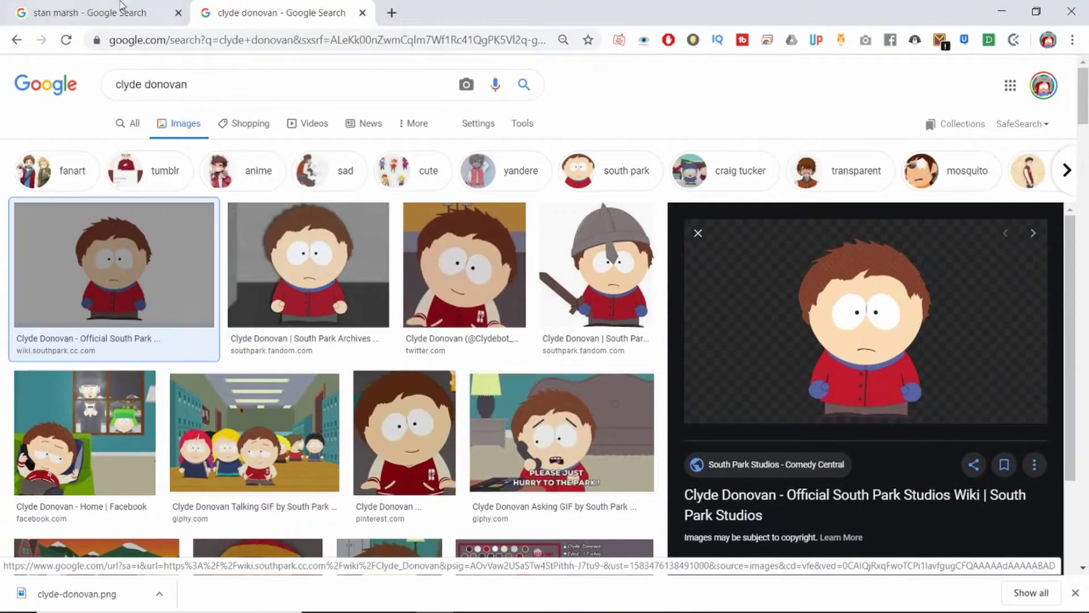
click(128, 23)
click(237, 7)
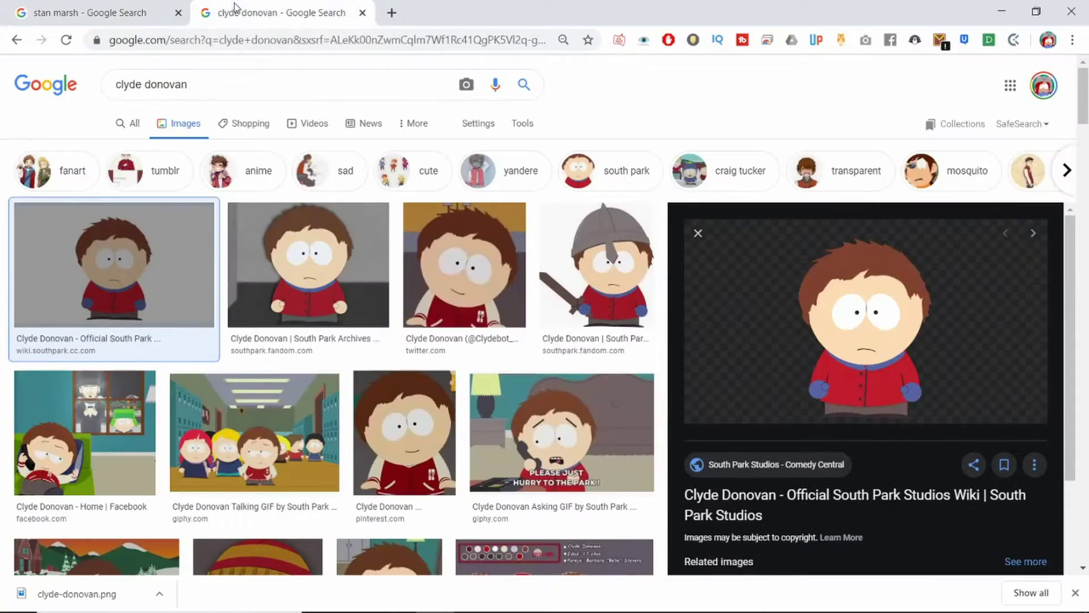
click(99, 10)
scroll(304, 374, up, 3)
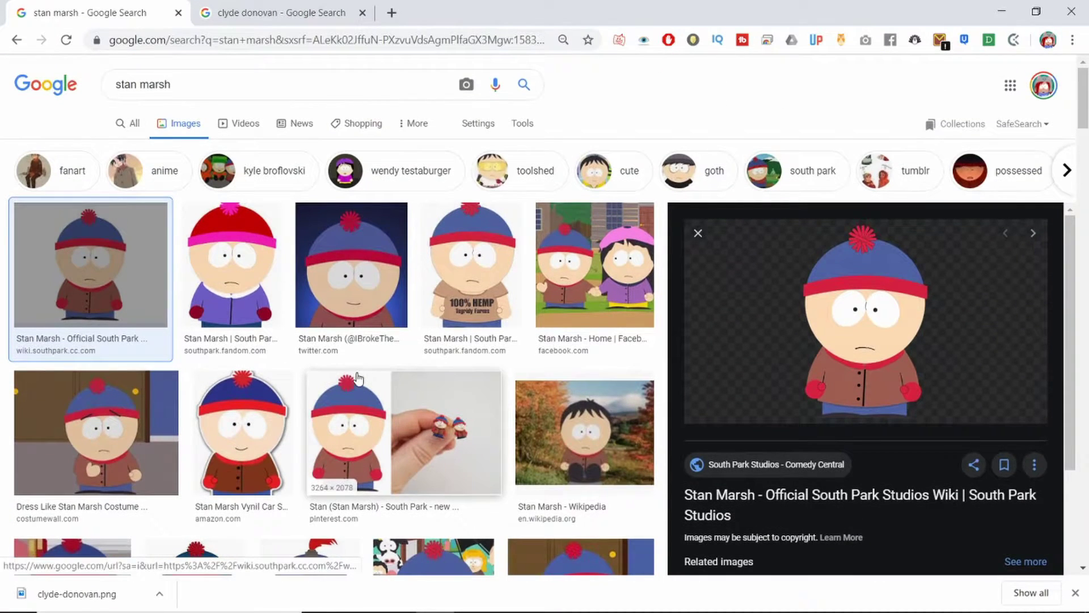
right_click(857, 340)
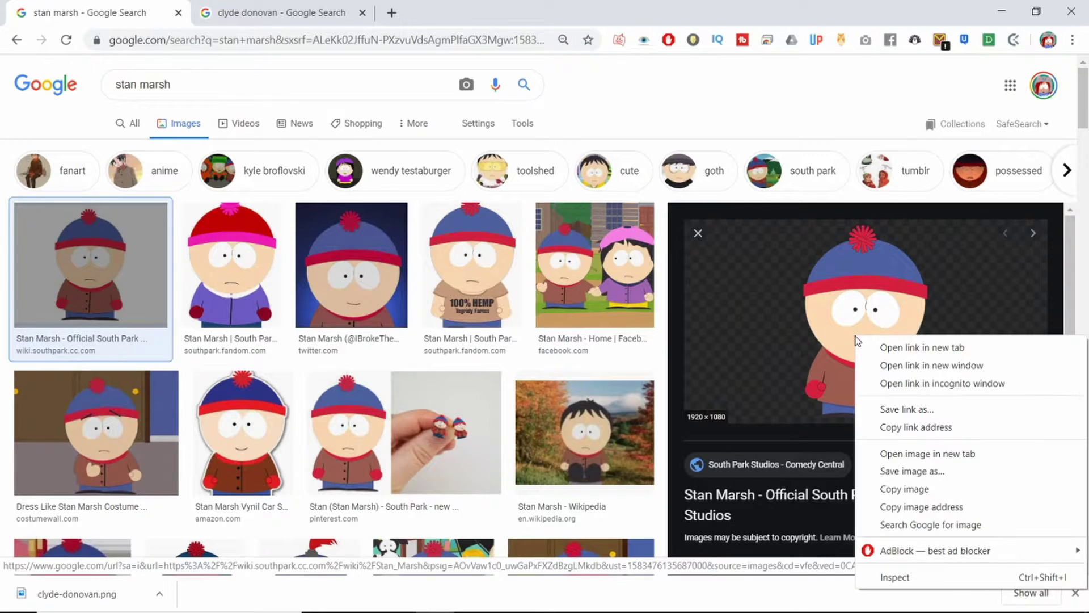
click(886, 492)
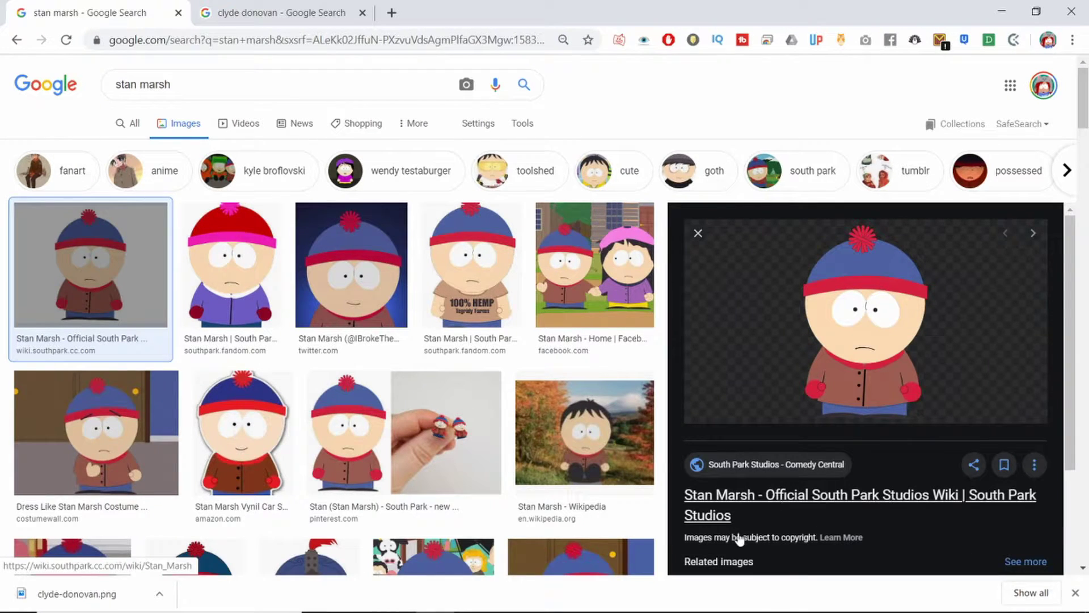
Step: Switch back to Adobe Animate, paste the Stan Marsh picture and move it to the left side of the stage
mouse_move(573, 608)
click(527, 606)
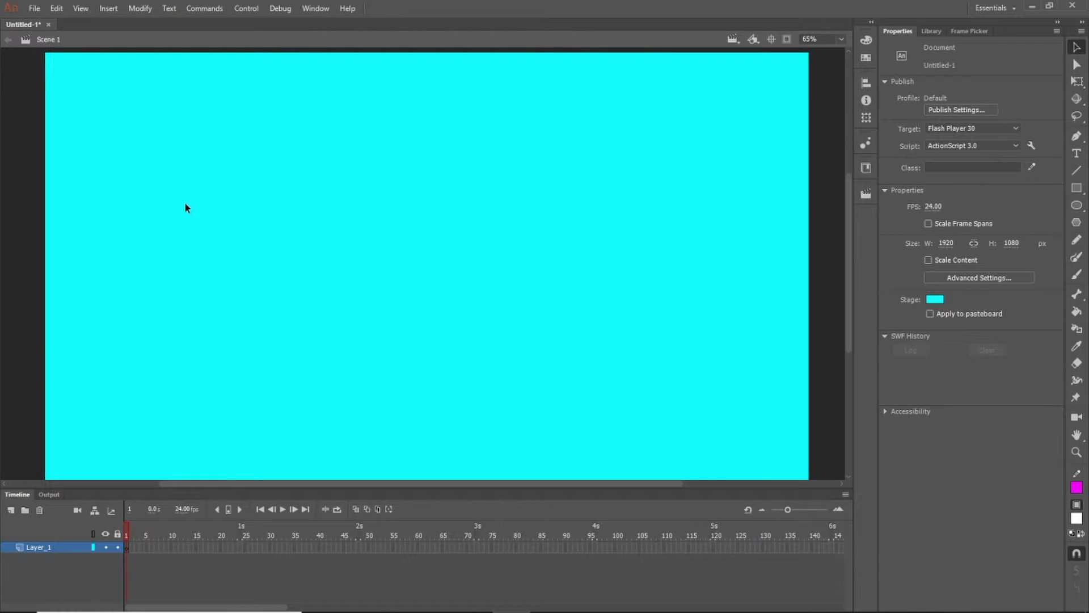
key(ctrl+v)
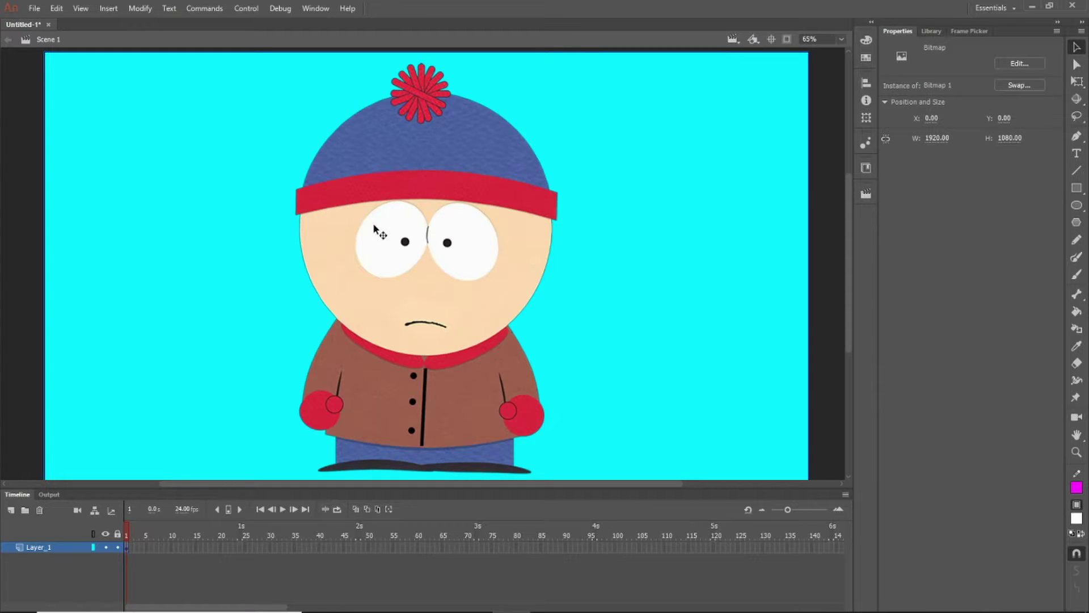
drag(375, 225, 149, 227)
click(602, 242)
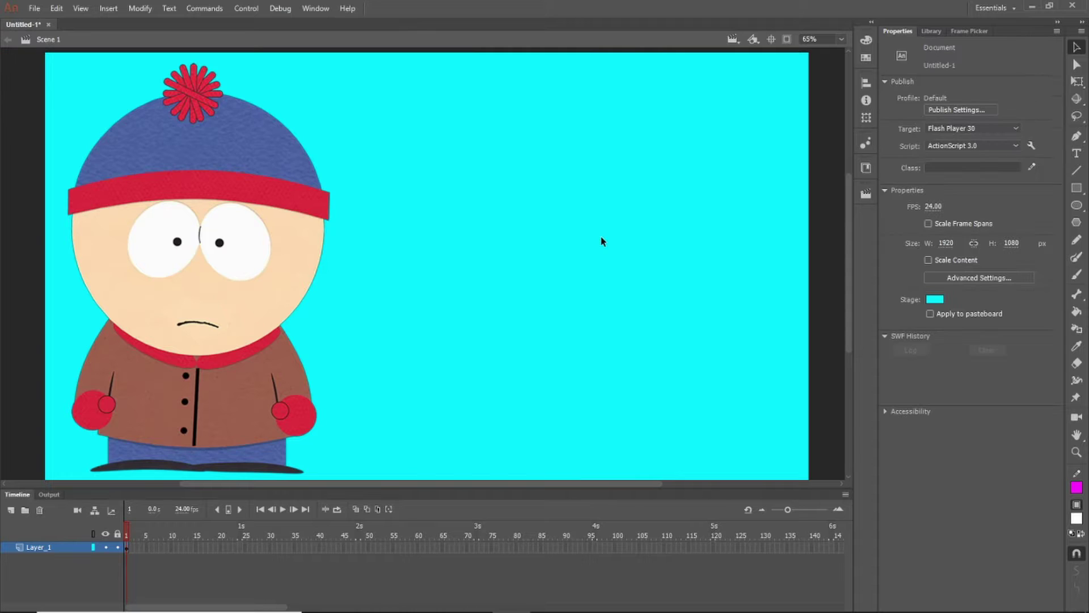
Step: Import the clyde-donovan PNG from the Desktop to the stage and move it to the right of Stan
click(32, 11)
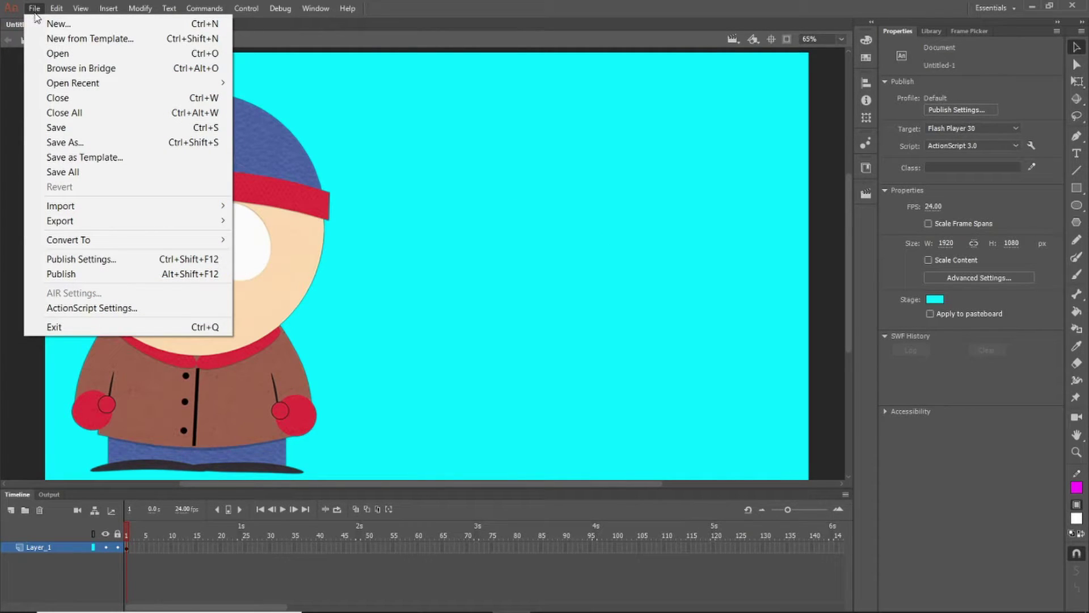
mouse_move(64, 207)
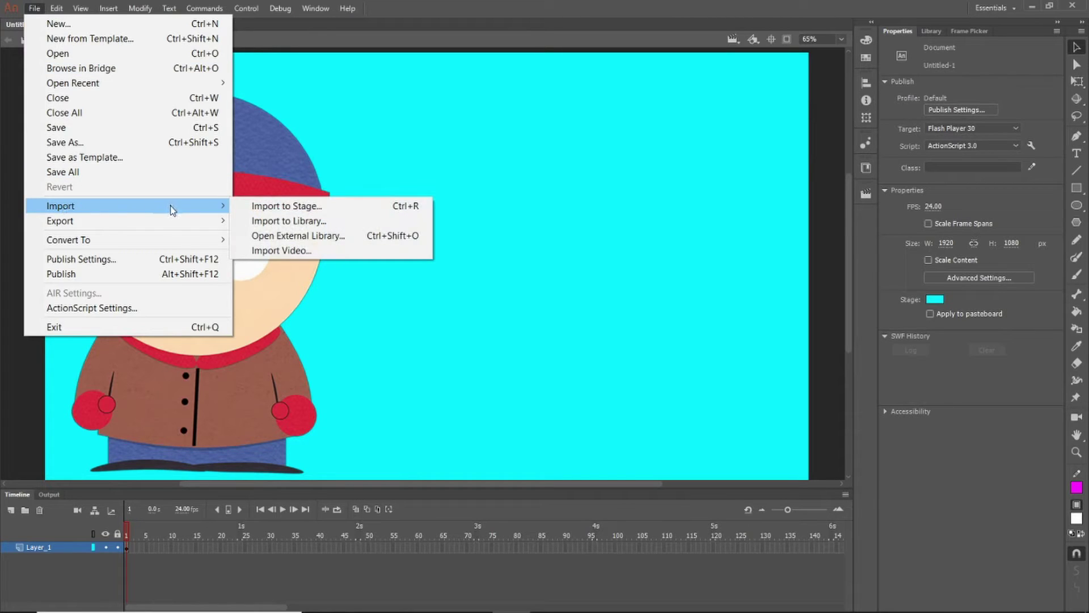
click(262, 208)
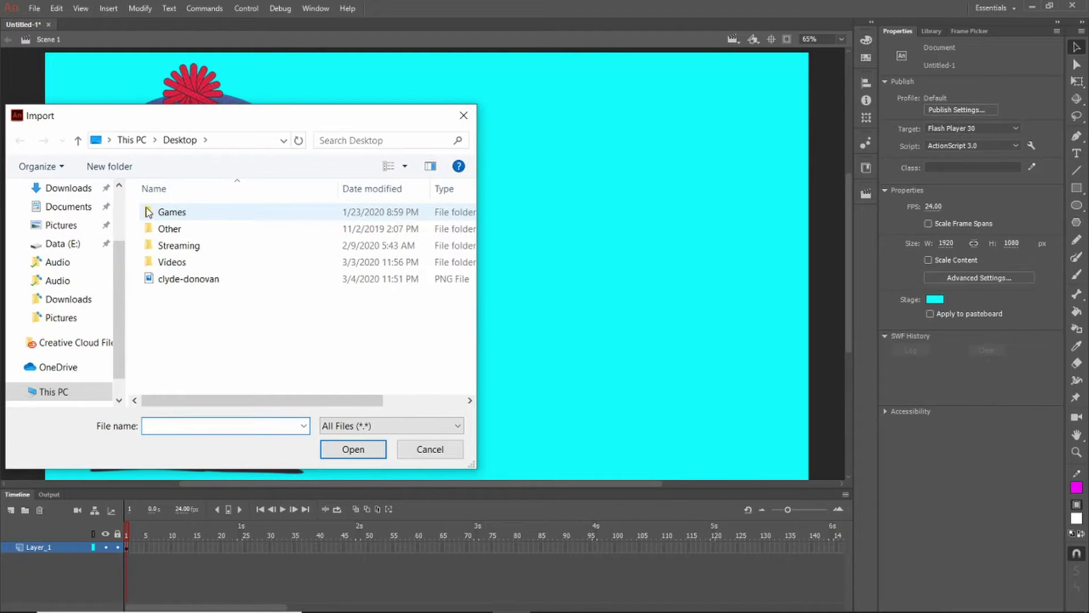
click(172, 278)
double_click(172, 278)
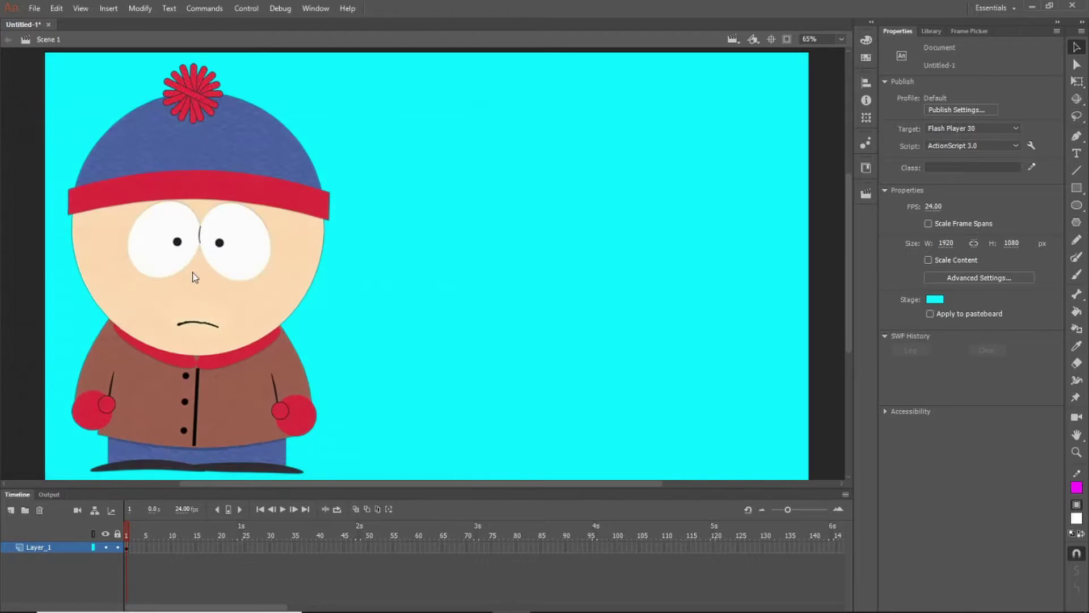
drag(386, 251, 540, 250)
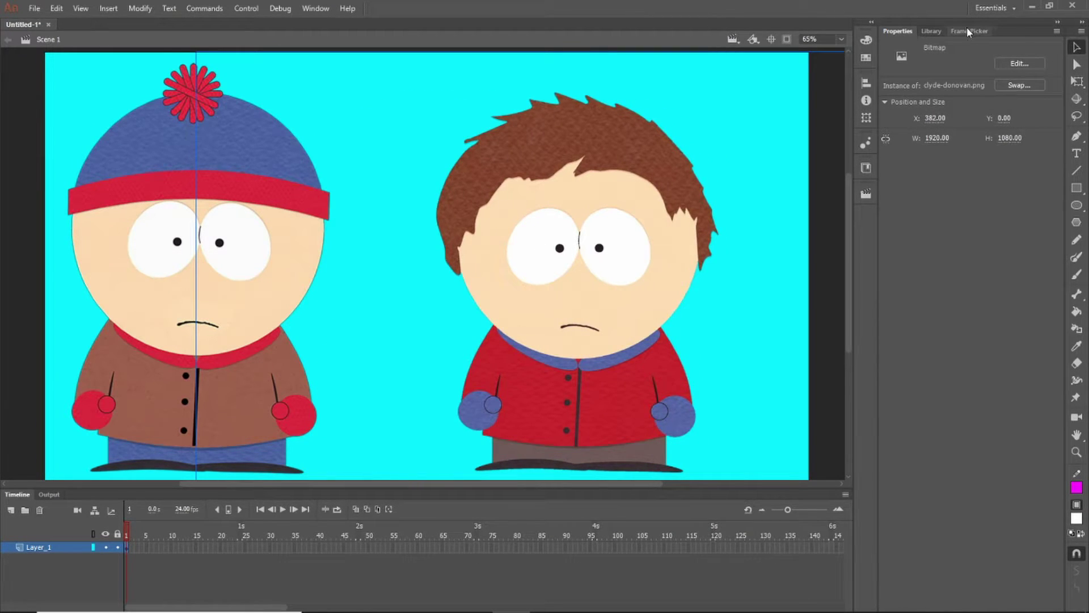
Step: Preview Bitmap 1 and clyde-donovan.png in the document's library, and nudge the Clyde picture slightly to the right on the stage
click(932, 32)
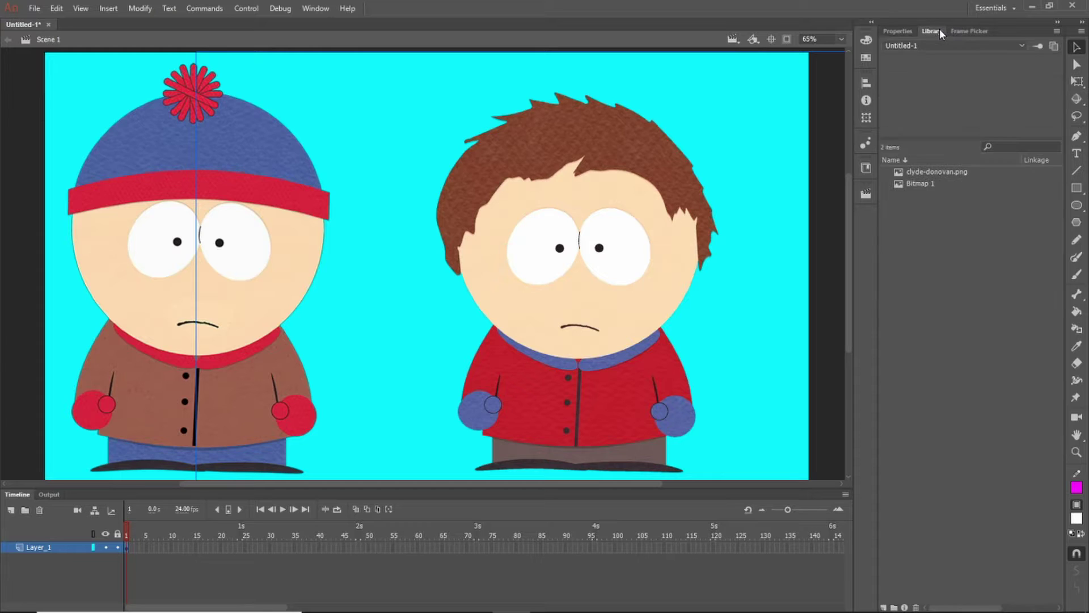
click(929, 185)
click(937, 172)
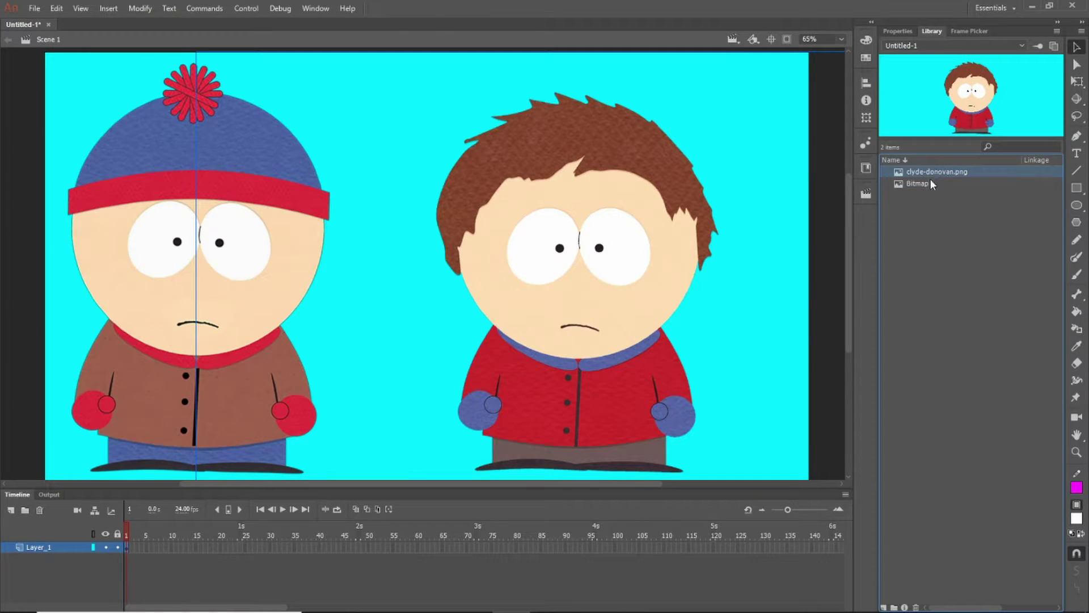
click(923, 182)
click(928, 168)
click(927, 180)
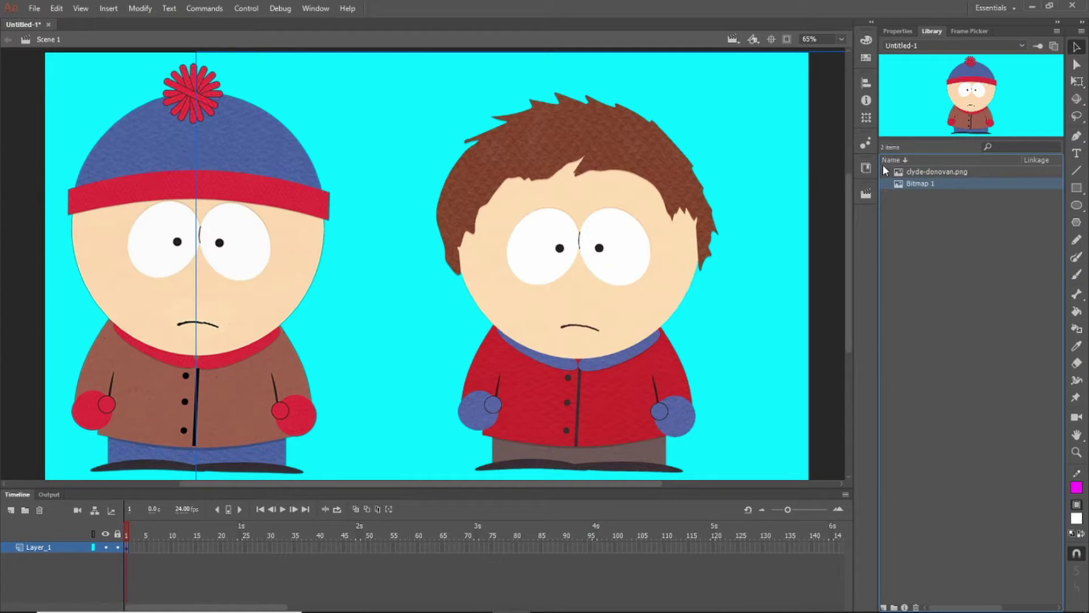
drag(573, 263, 576, 265)
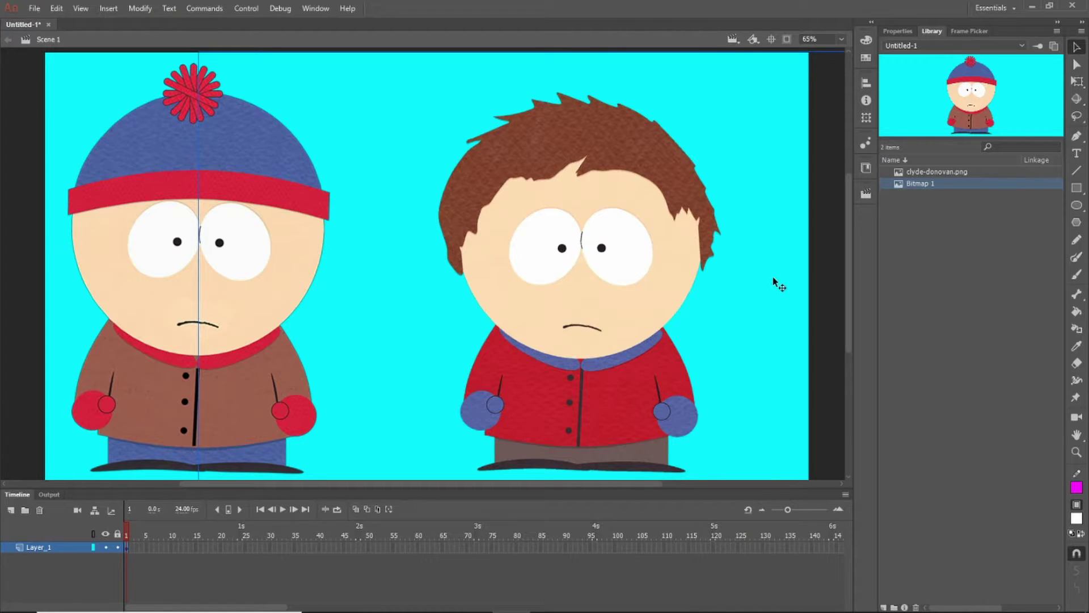
Step: Lock the layer holding the two reference pictures and rename it Background
click(117, 547)
double_click(41, 546)
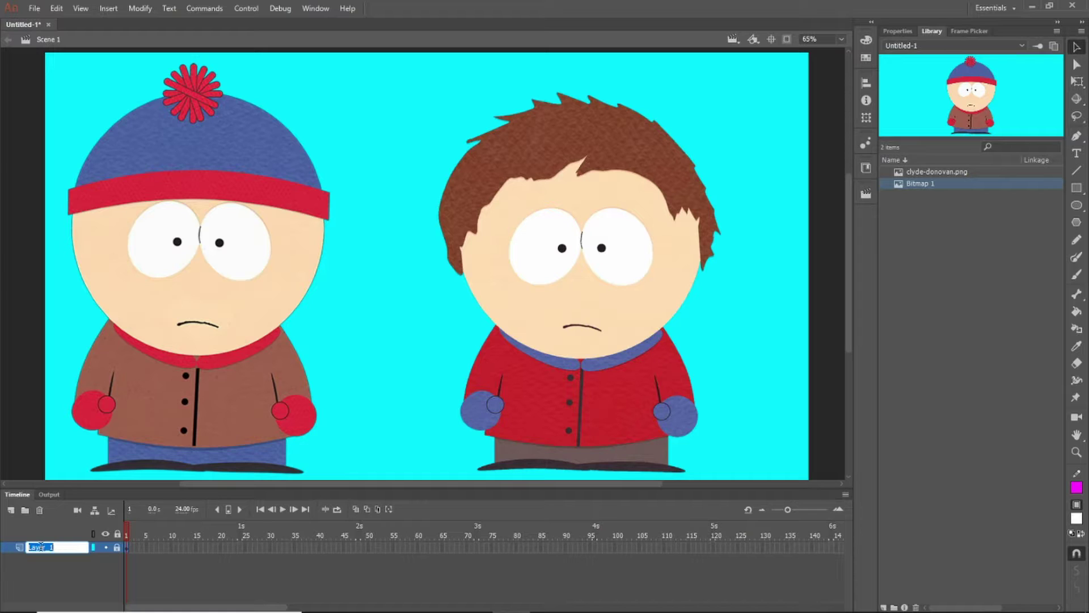
text(Background)
key(Return)
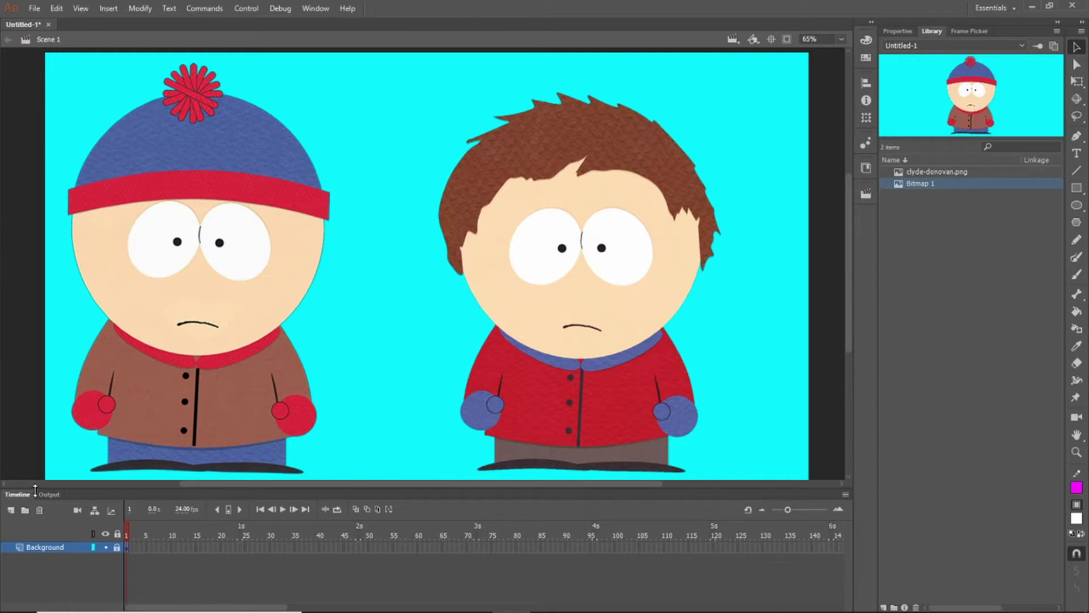
Step: On a new layer above Background, draw an oval about 548 × 613 px over Stan's head with a magenta stroke and no fill
click(13, 510)
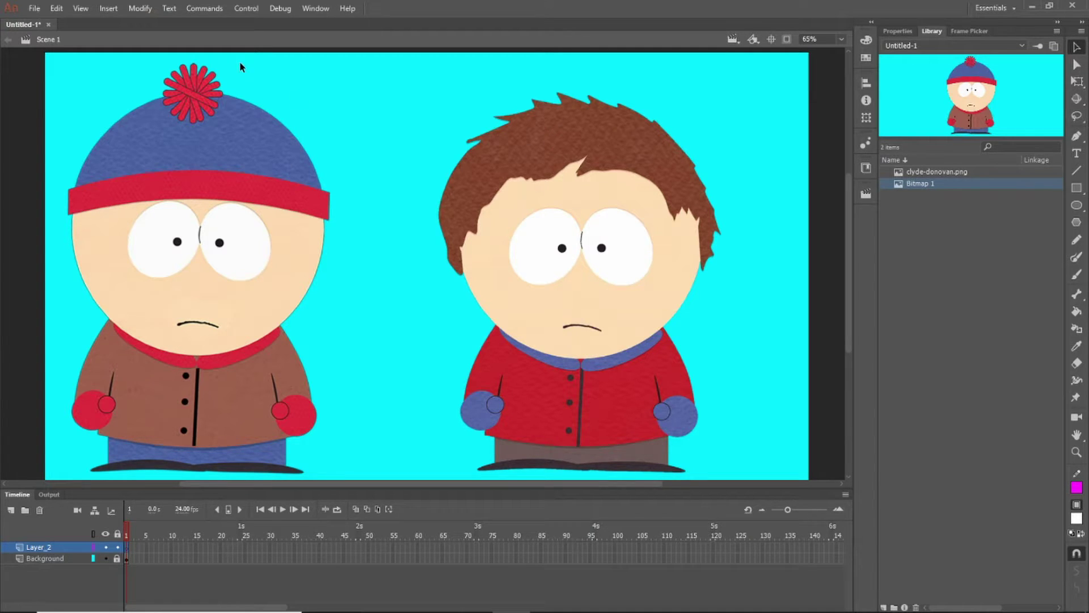
click(898, 31)
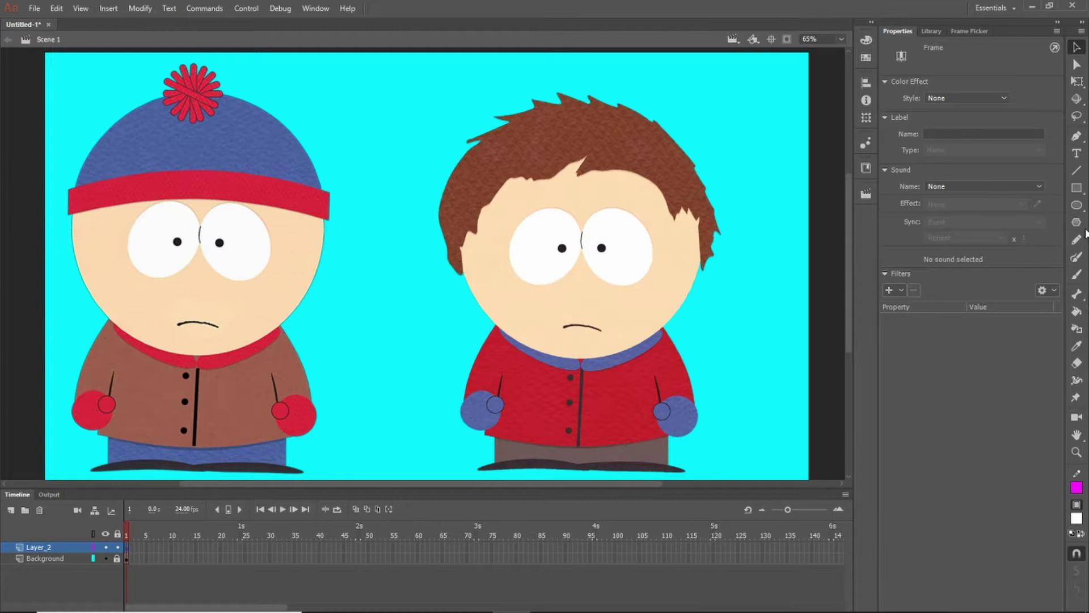
click(1077, 204)
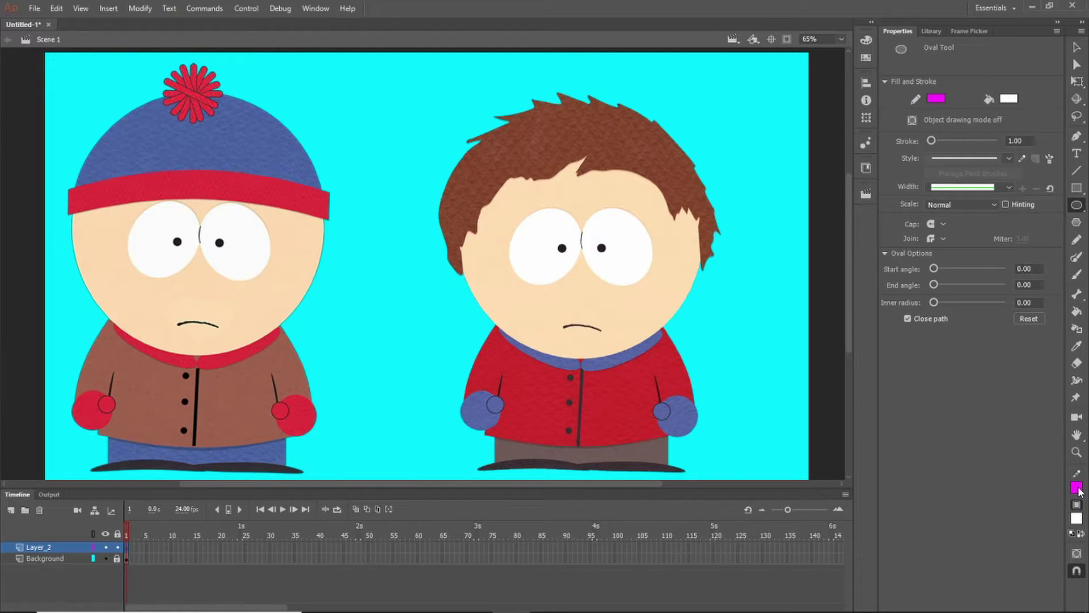
click(1076, 518)
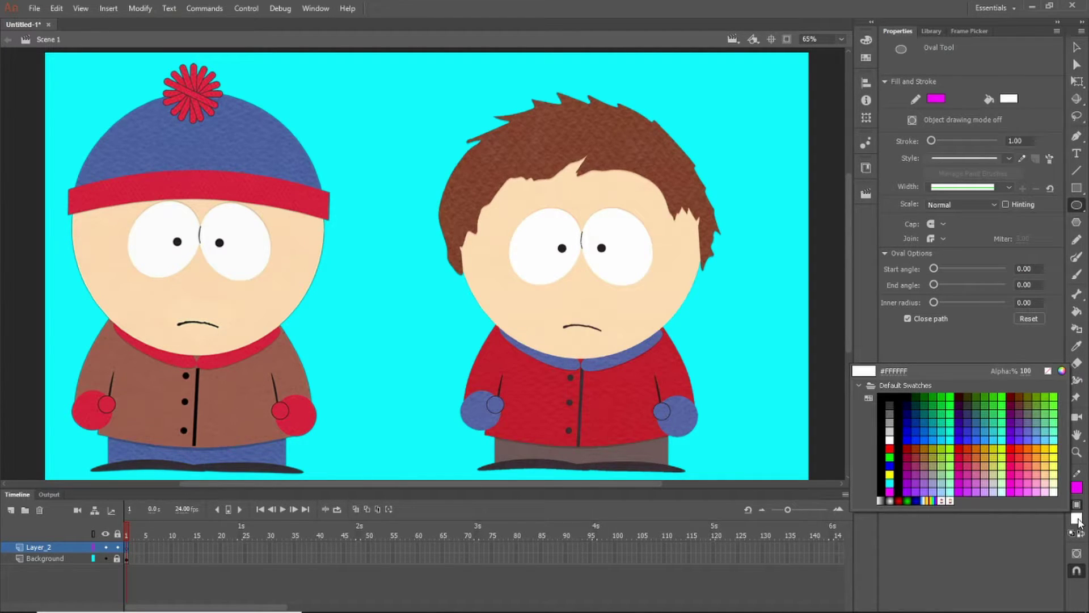
click(1047, 371)
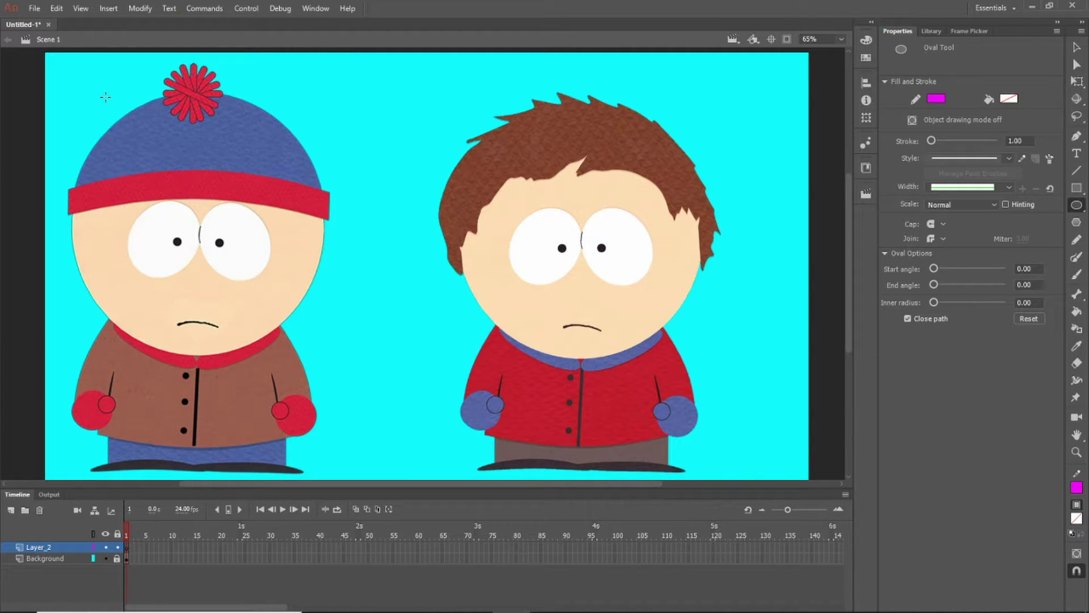
drag(105, 97, 324, 346)
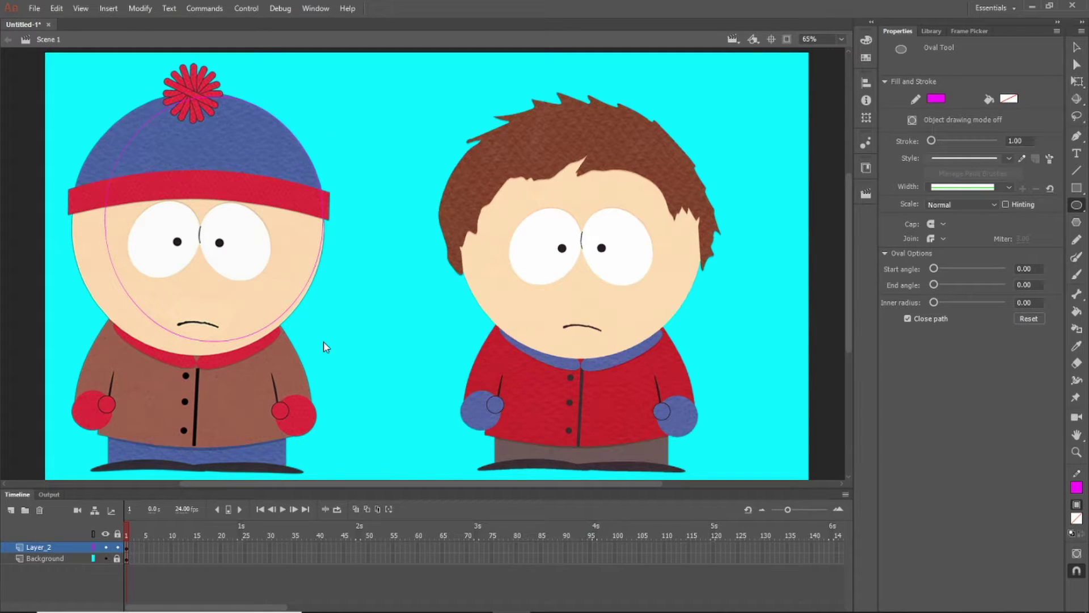
Step: Enlarge the magenta oval to about 591 × 665 px with Free Transform and position it over Stan's head
click(1077, 47)
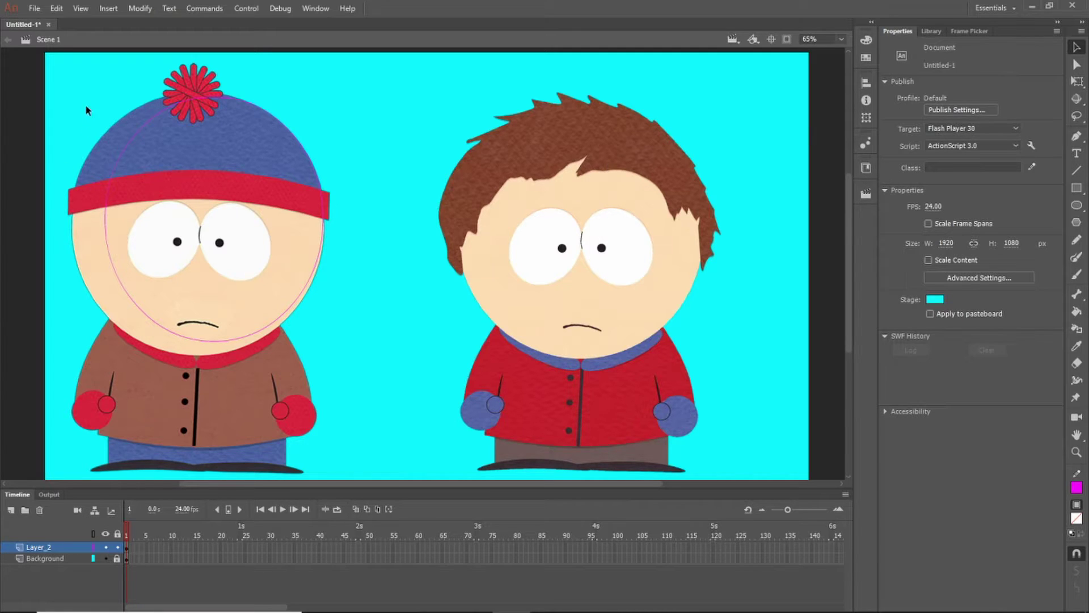
click(1076, 84)
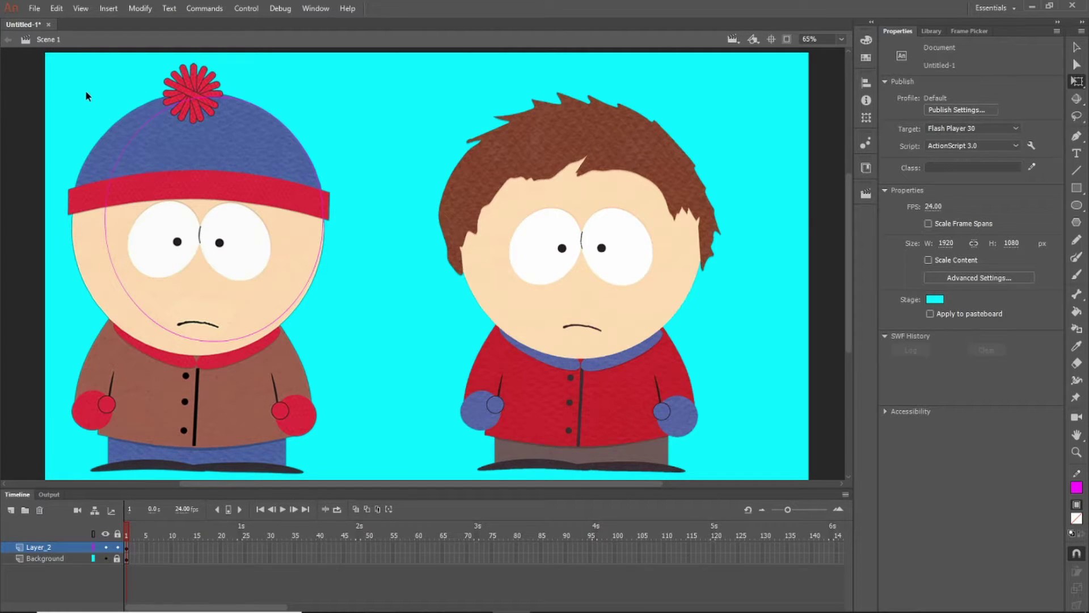
drag(85, 91, 400, 382)
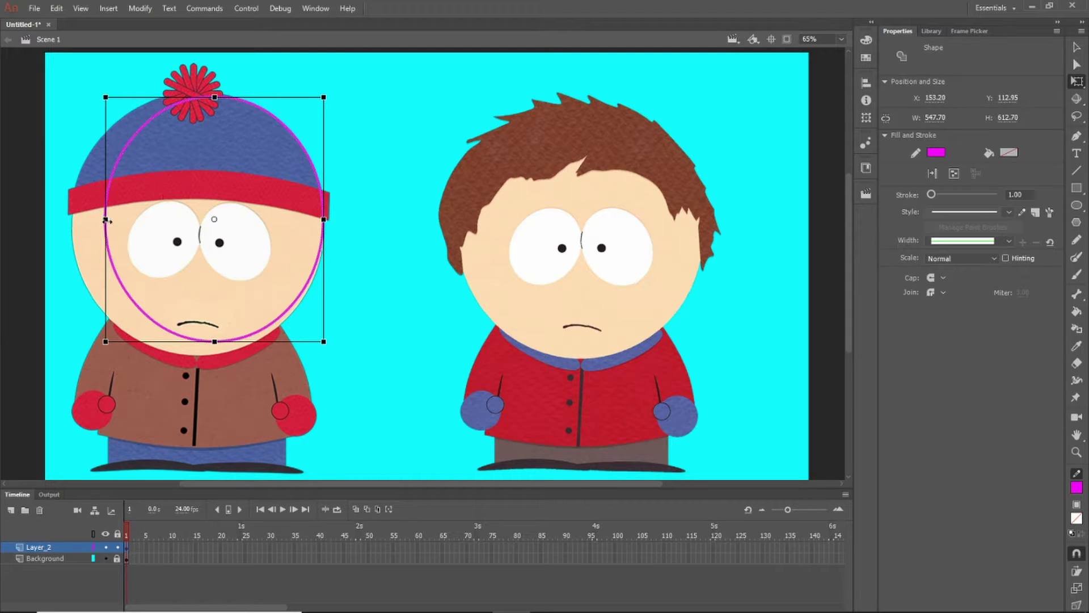
mouse_move(106, 341)
mouse_down()
mouse_move(92, 342)
mouse_move(106, 341)
mouse_up()
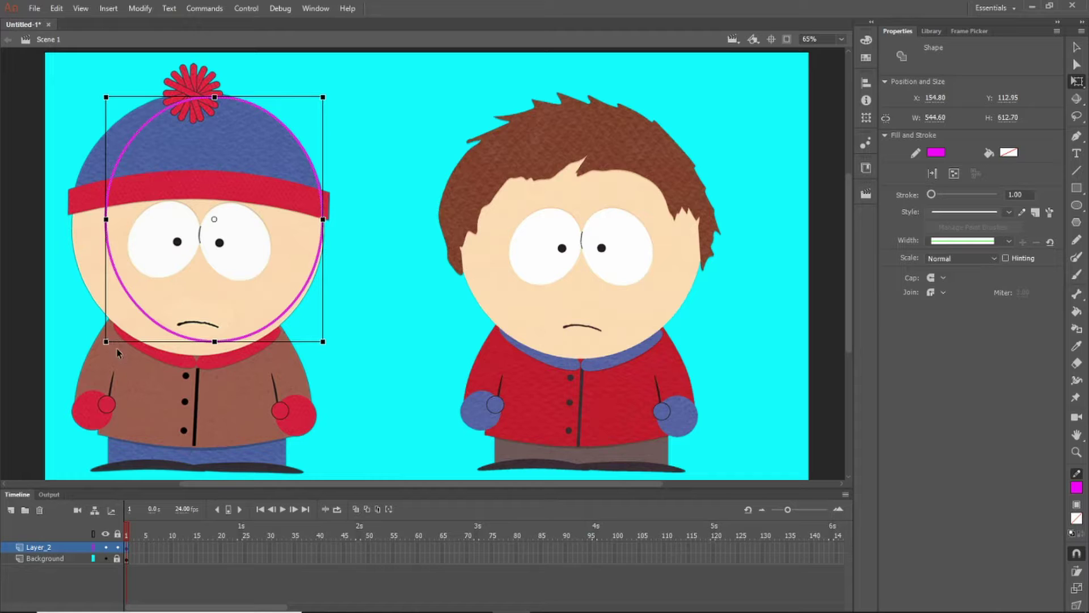
drag(106, 341, 96, 351)
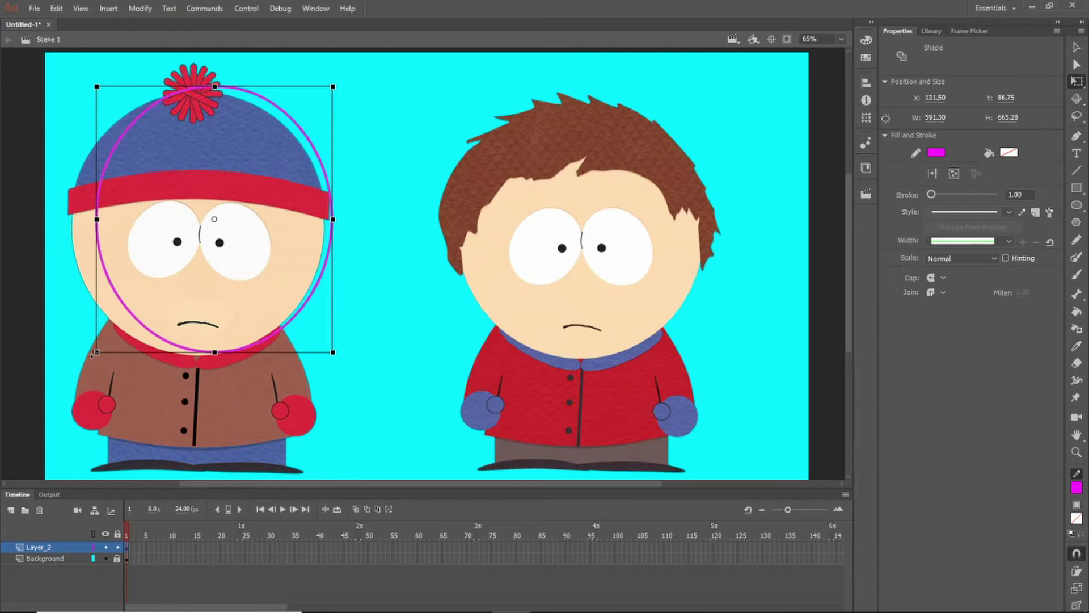
drag(318, 160, 301, 159)
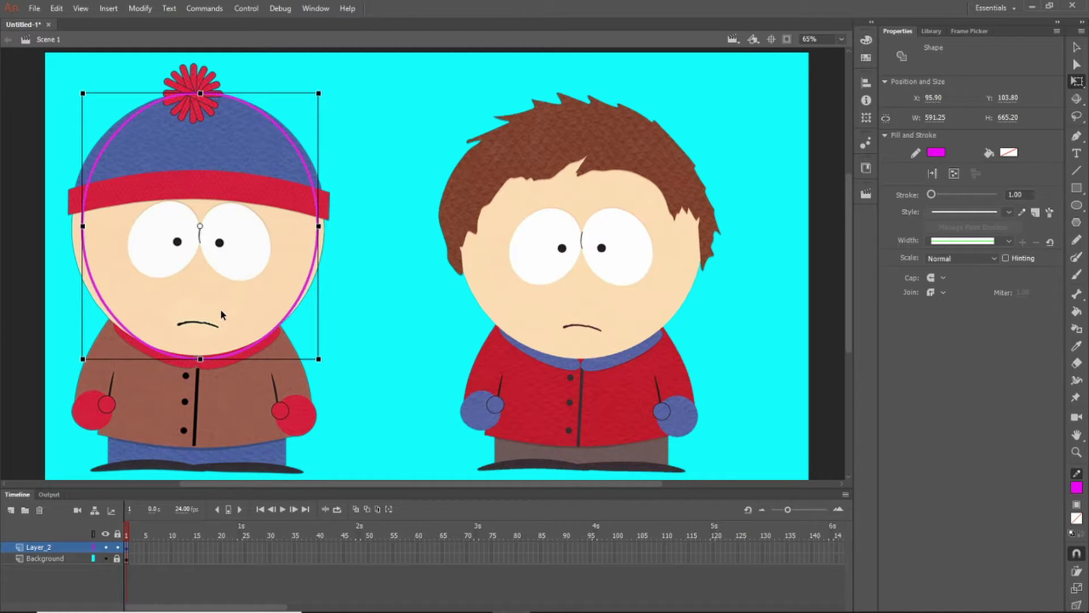
key(Up)
key(Up)
key(Up)
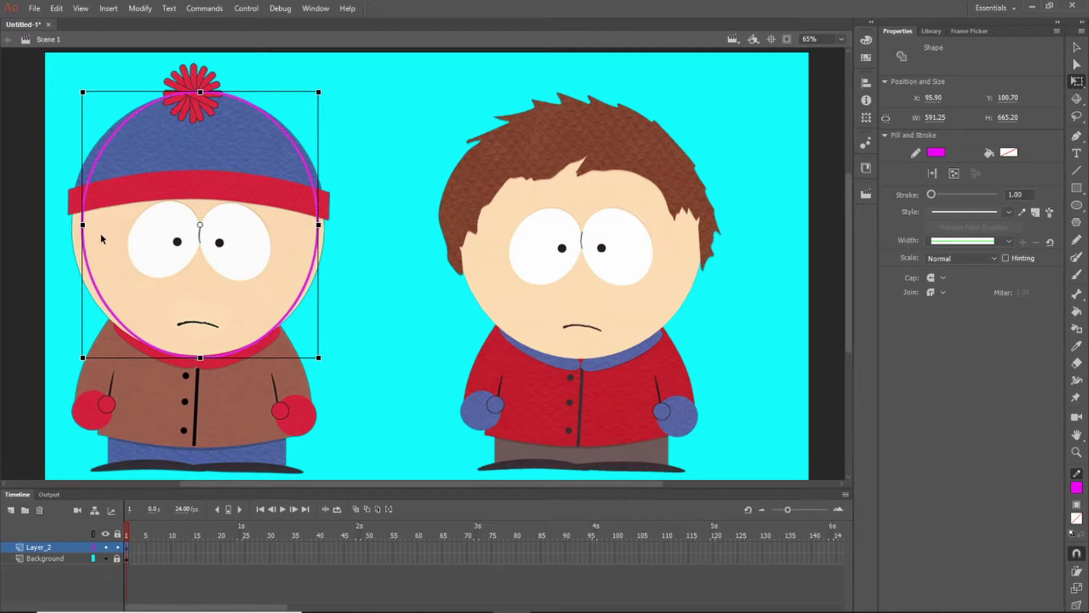
Step: Adjust the oval's width and height to about 631.5 × 650 px and nudge it to match Stan's head outline
drag(82, 224, 73, 225)
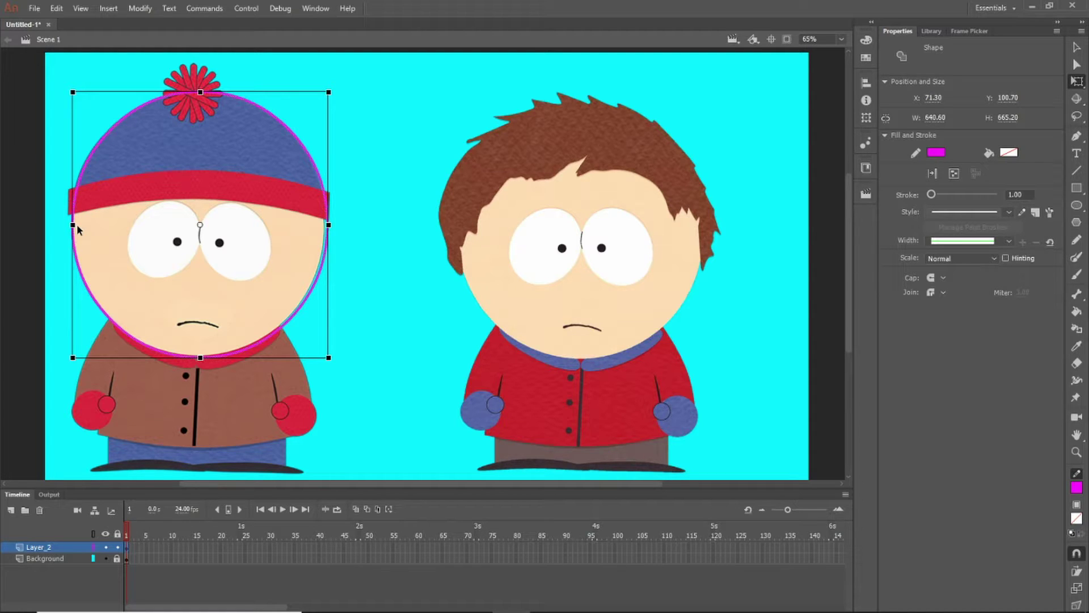
key(Left)
key(Left)
key(Left)
key(Left)
key(Left)
key(Left)
key(Right)
key(Right)
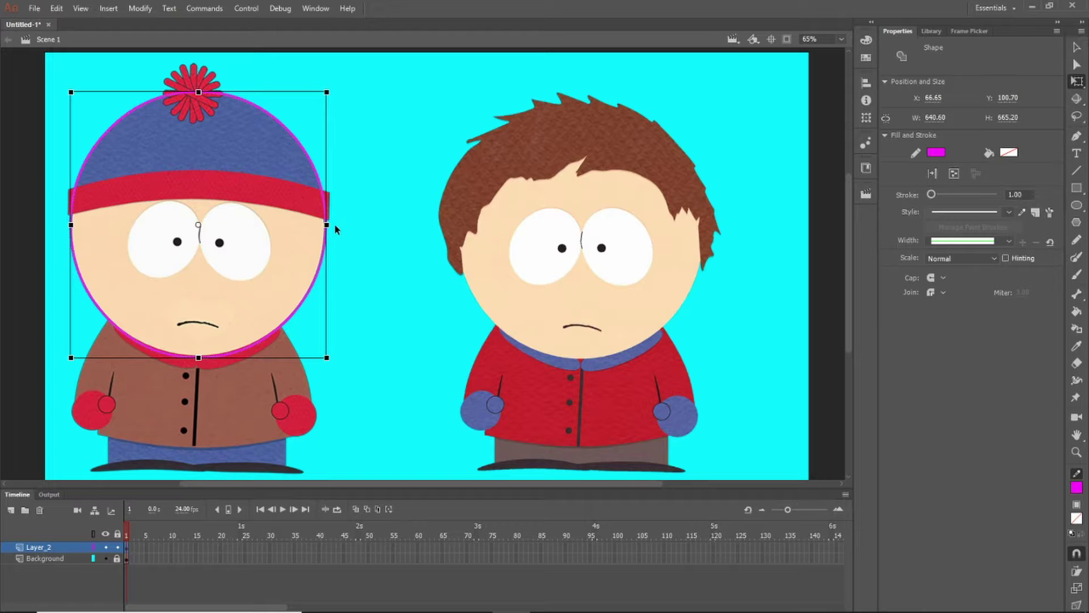
drag(326, 226, 325, 226)
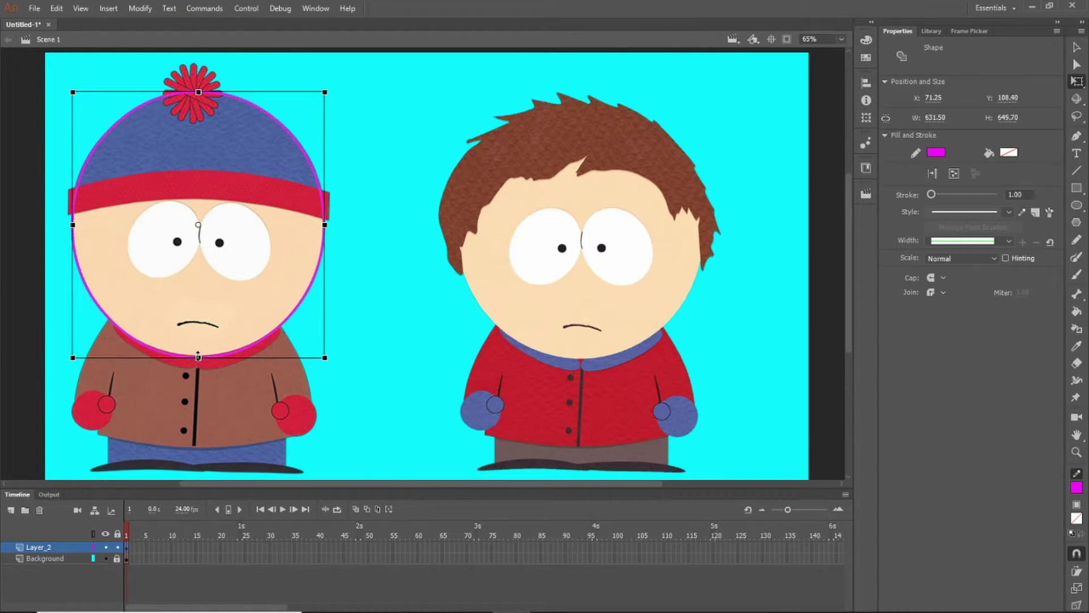
drag(198, 356, 198, 356)
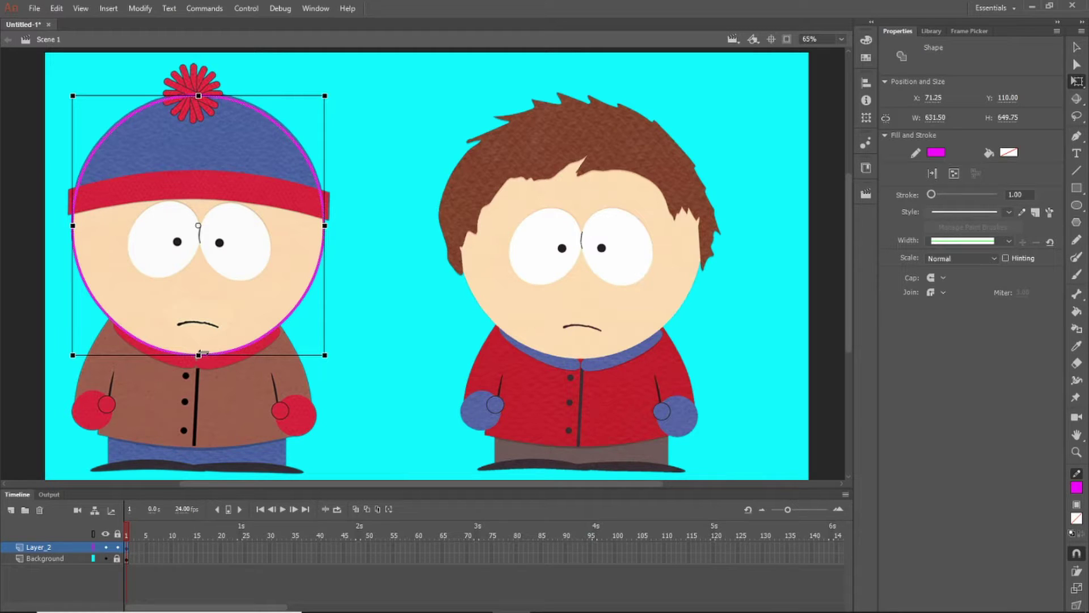
click(434, 164)
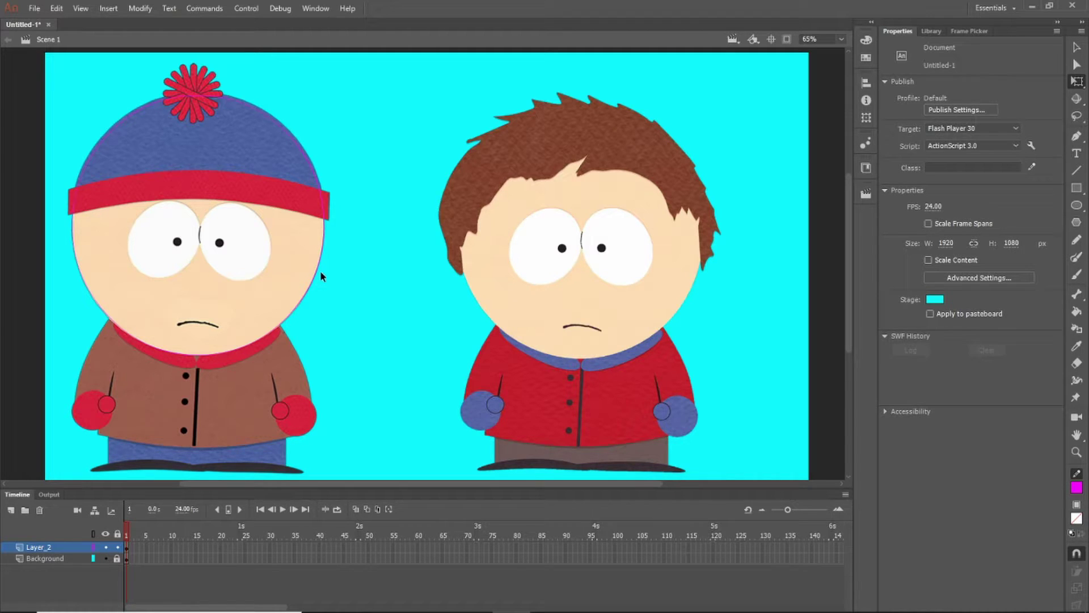
Step: Check the oval outline by itself with the Background layer temporarily hidden
click(105, 559)
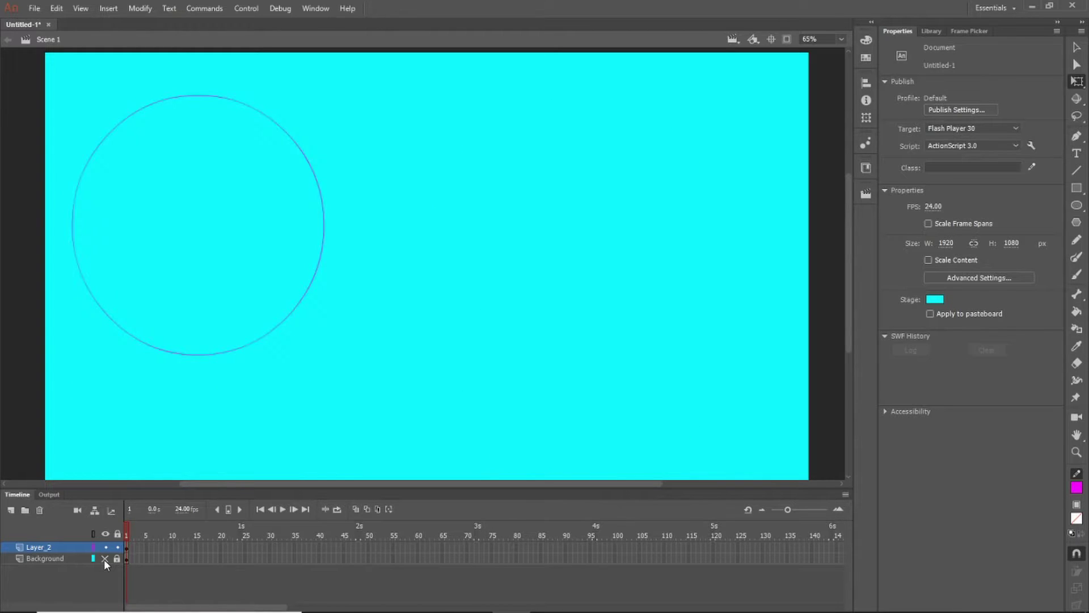
click(83, 171)
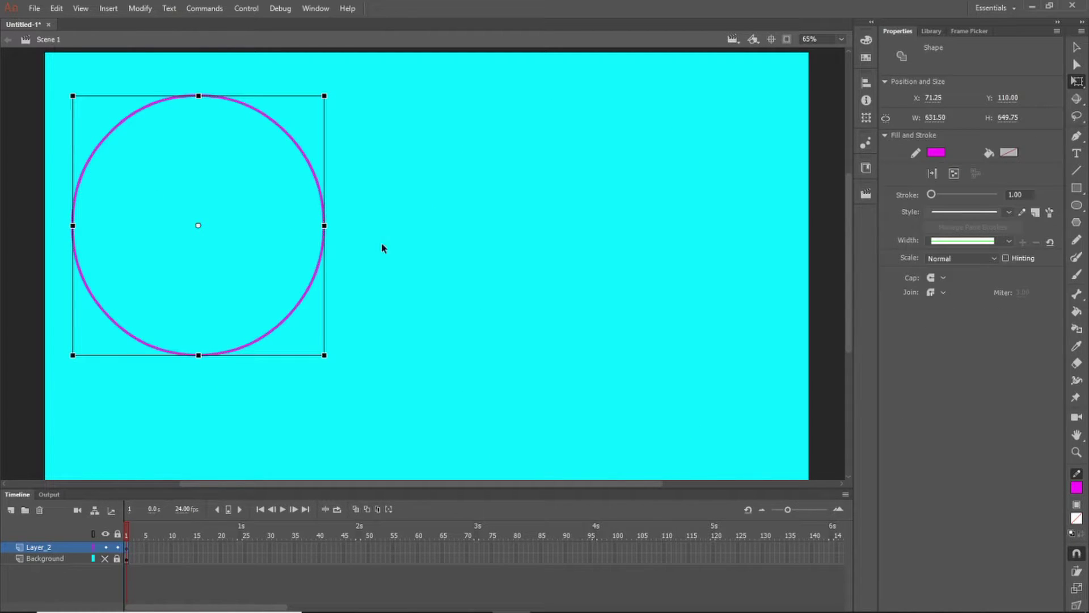
click(416, 247)
click(147, 108)
click(471, 213)
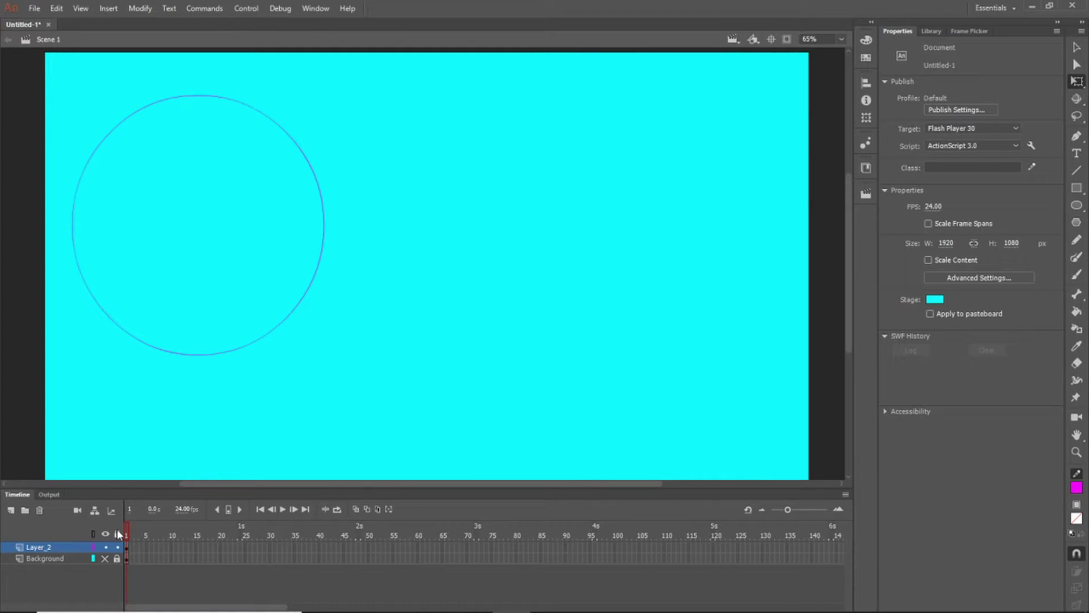
click(104, 558)
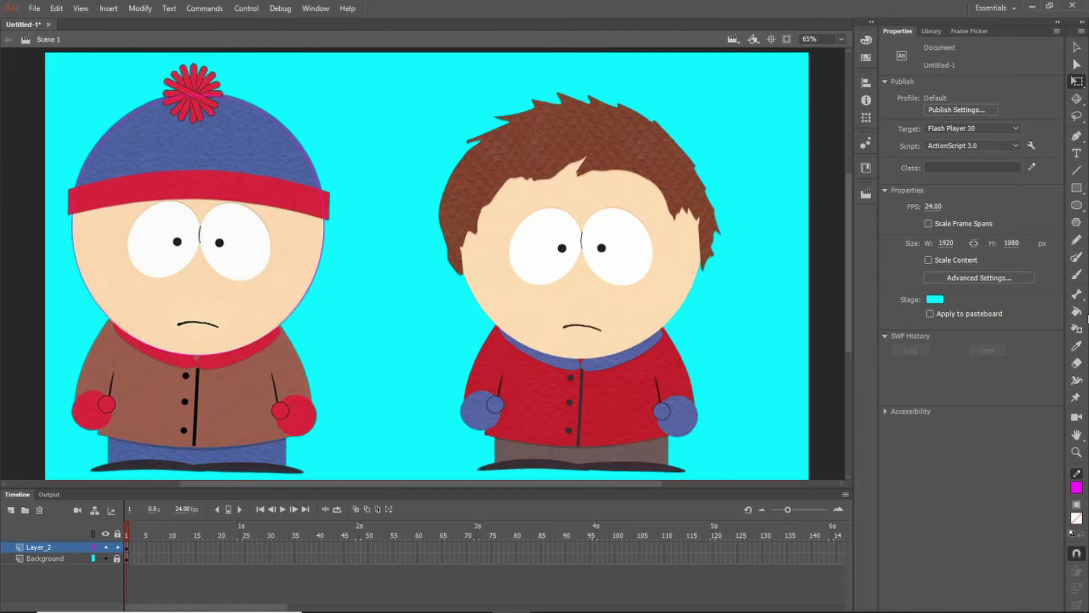
Step: Sample Clyde's hair colour and Stan's skin tone with the Eyedropper, ending with the skin tone as the active colour
click(1076, 347)
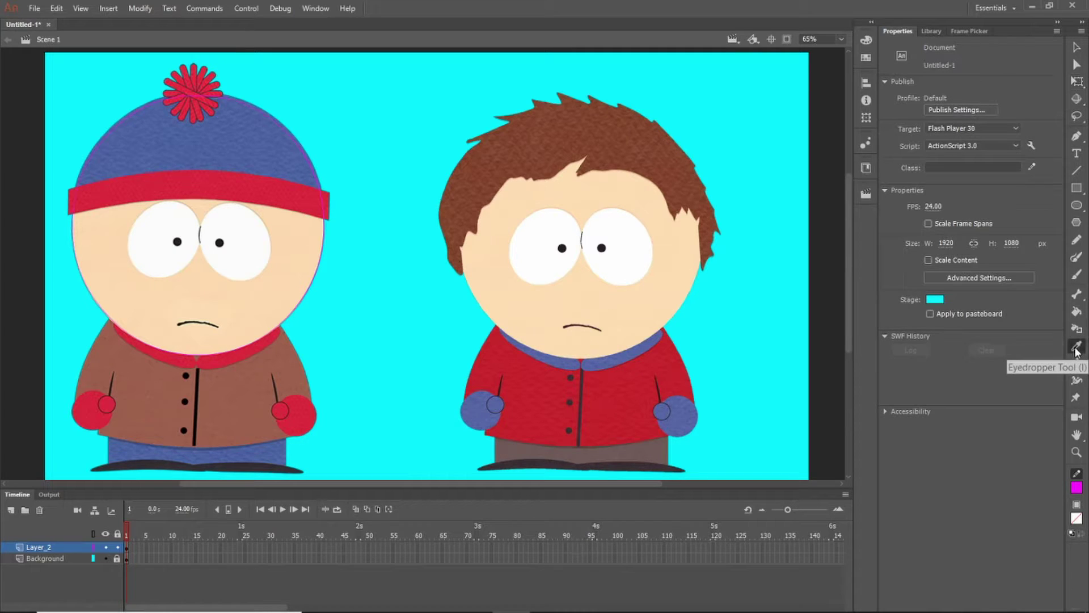
click(297, 247)
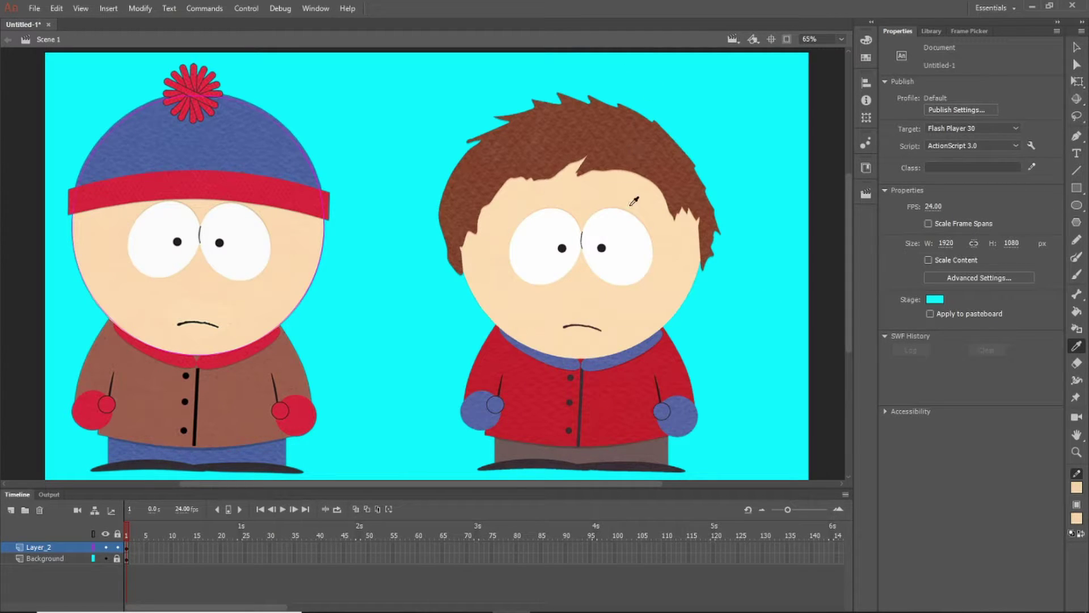
click(638, 155)
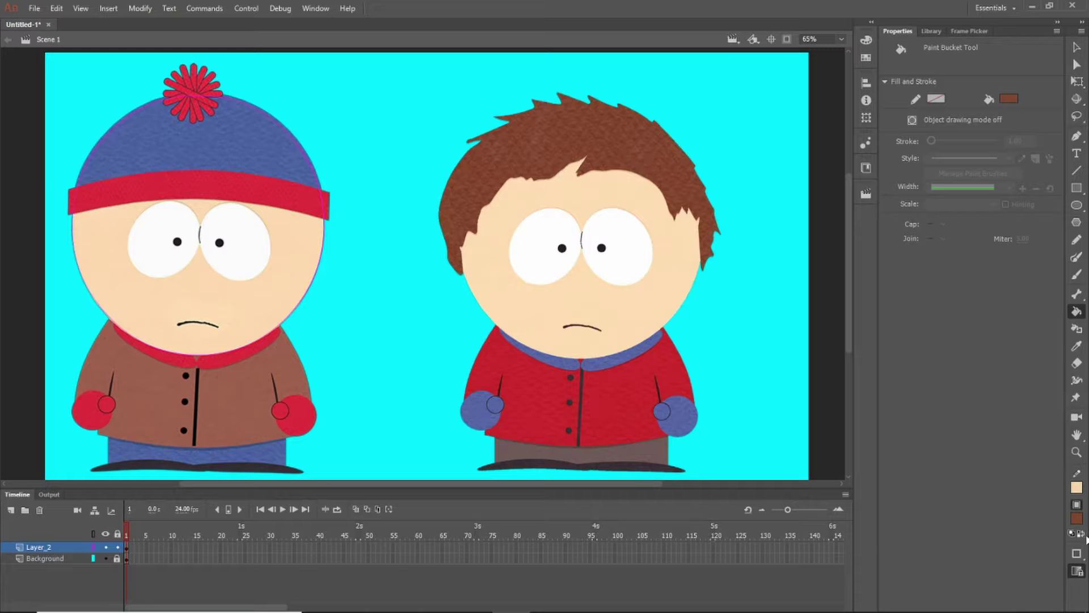
click(1081, 350)
click(298, 244)
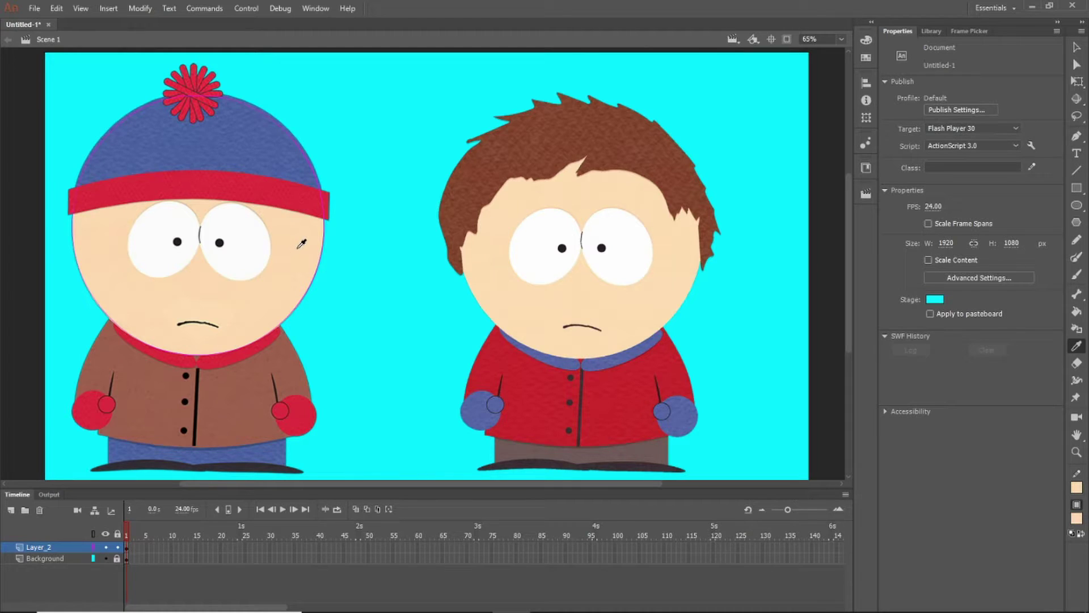
Step: Fill the head oval with the sampled skin tone and recolour its outline to match
click(1084, 317)
click(264, 276)
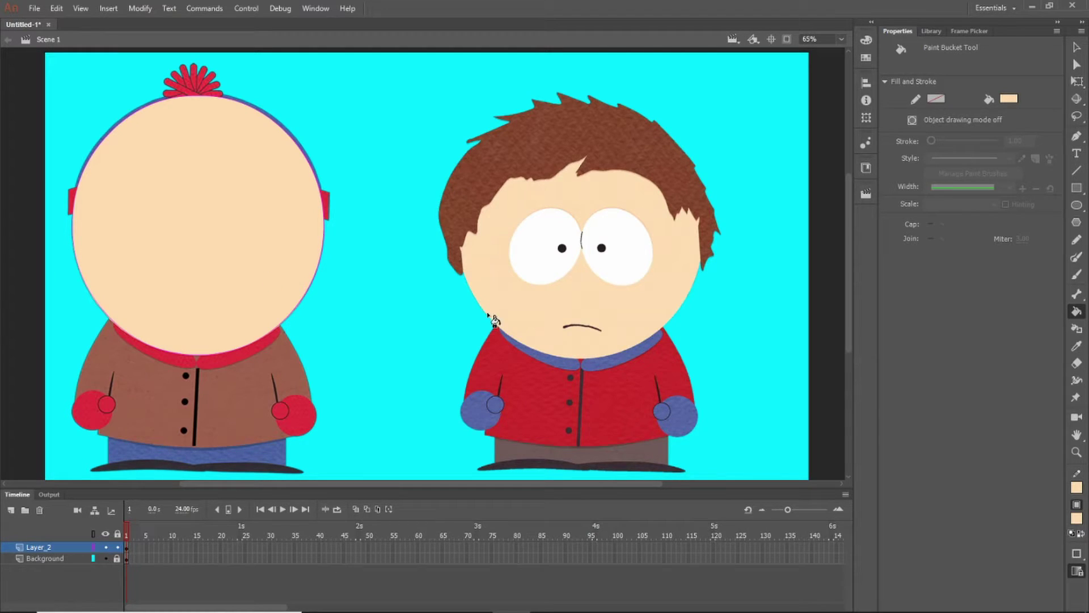
click(1079, 332)
click(231, 279)
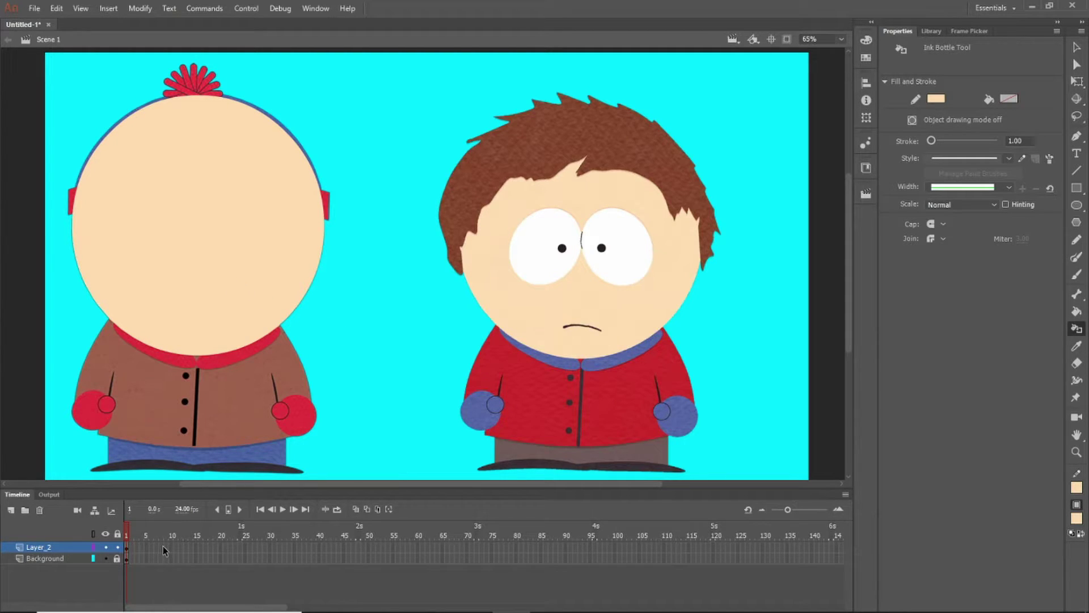
Step: Select the whole head shape, fill and outline, on frame 1 of Layer_2
click(1076, 47)
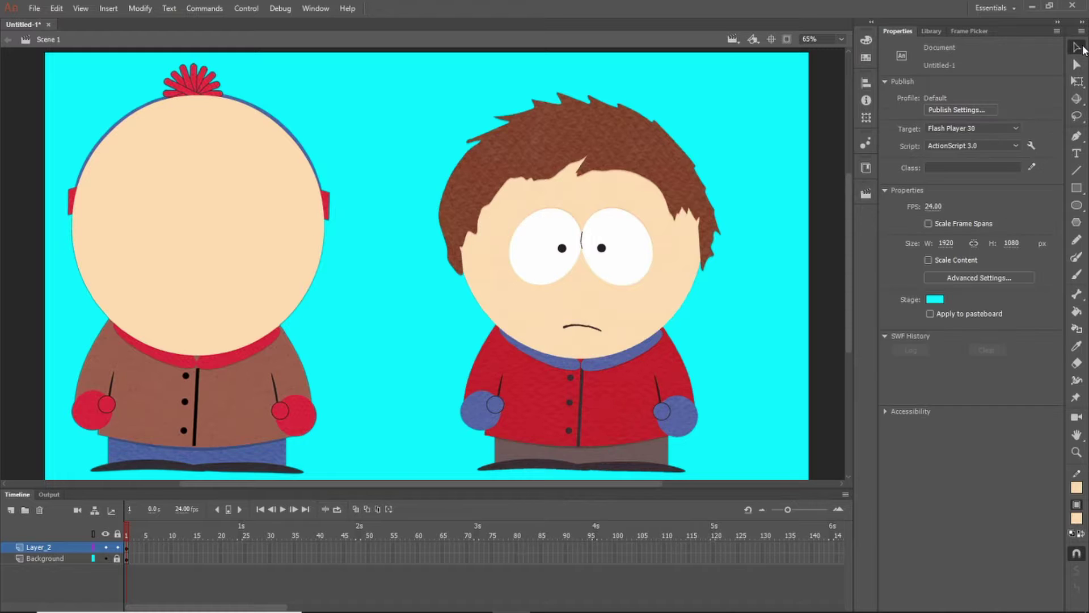
drag(44, 83, 385, 412)
click(342, 340)
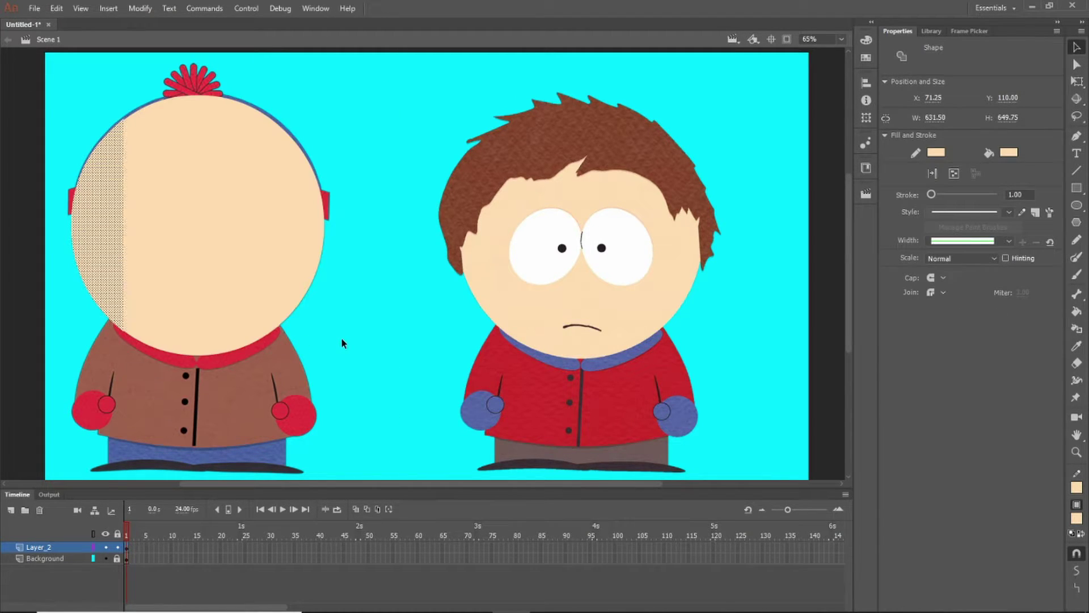
click(127, 548)
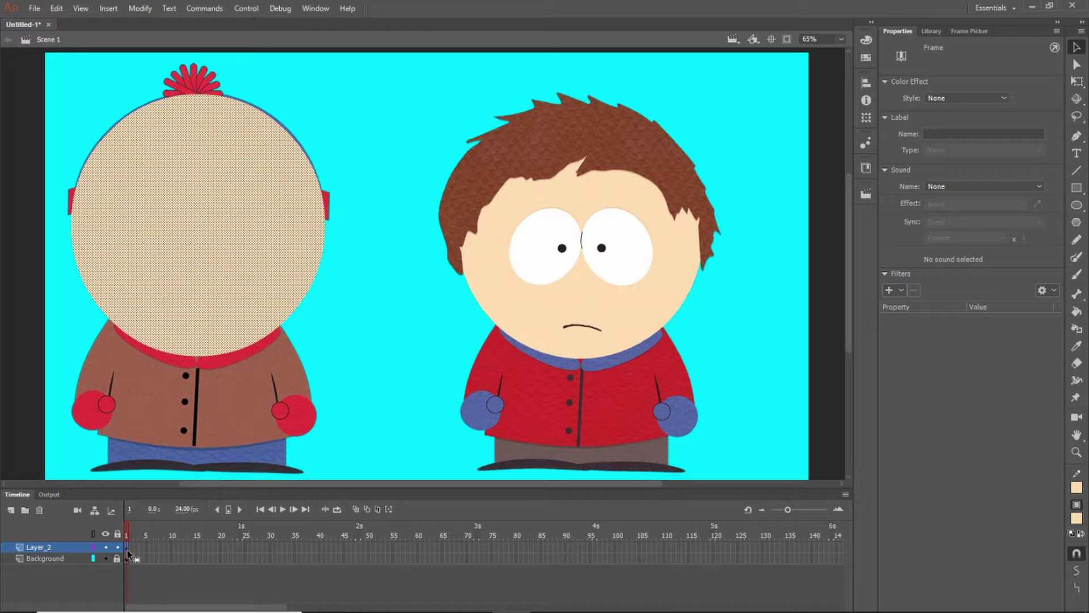
key(F8)
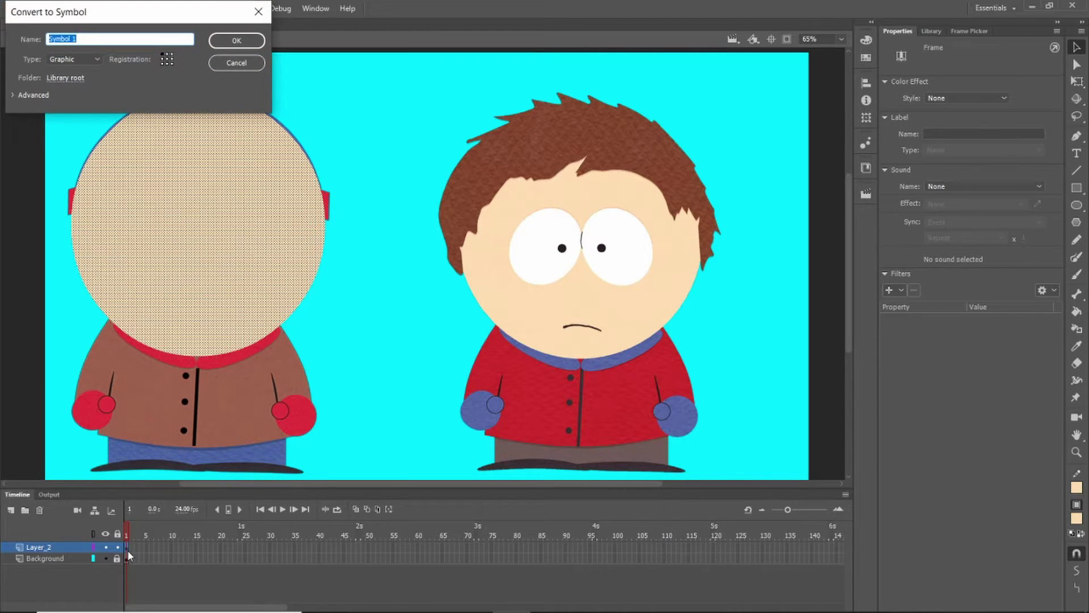
click(260, 12)
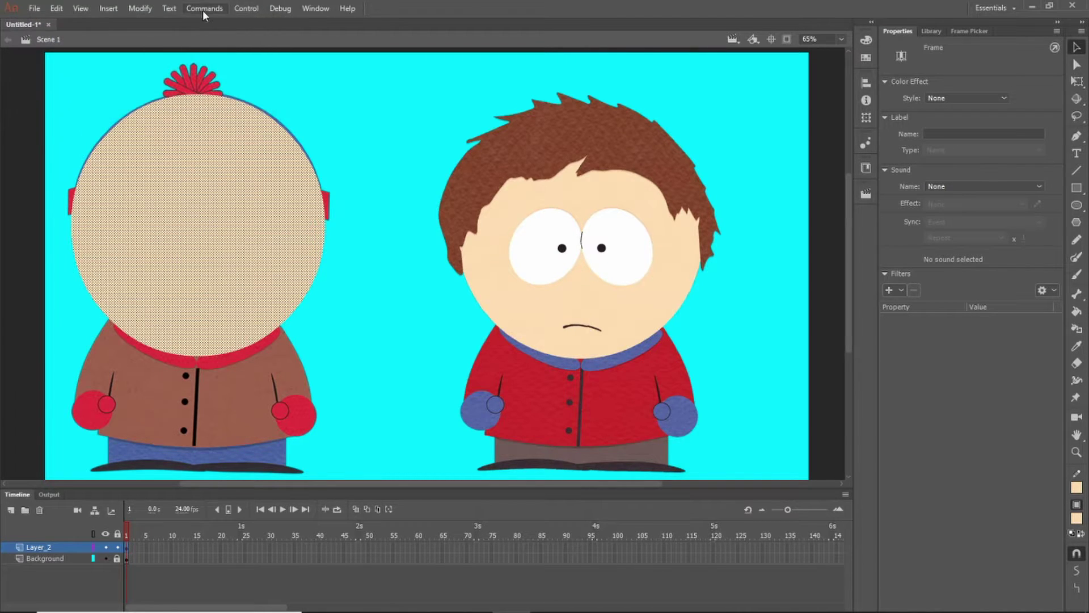
Step: Start converting the selected head to a symbol, naming it Head 001 and setting its registration point to the centre
click(144, 11)
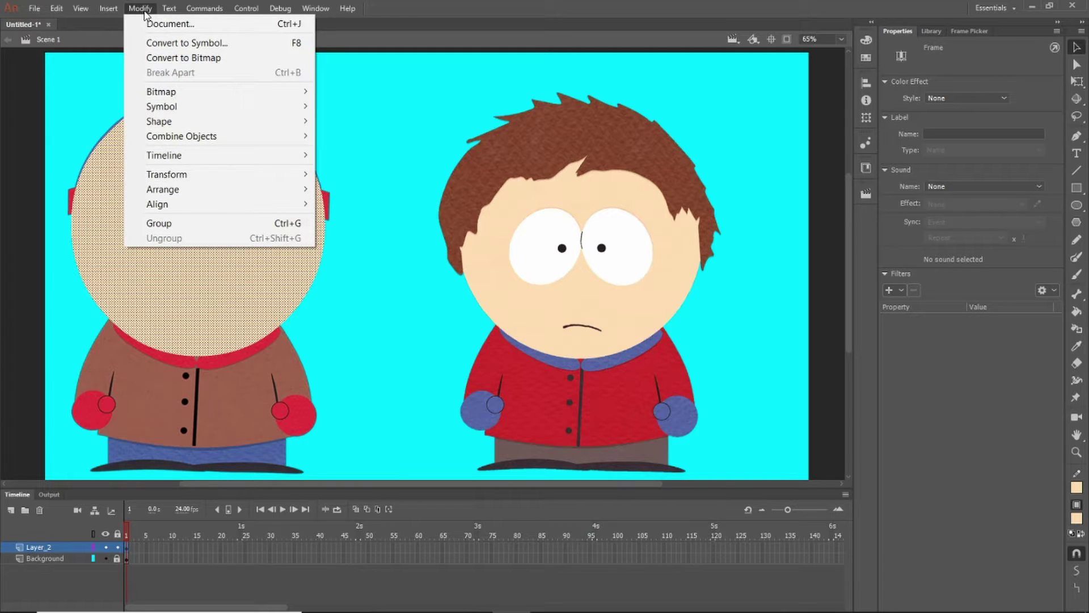
click(166, 44)
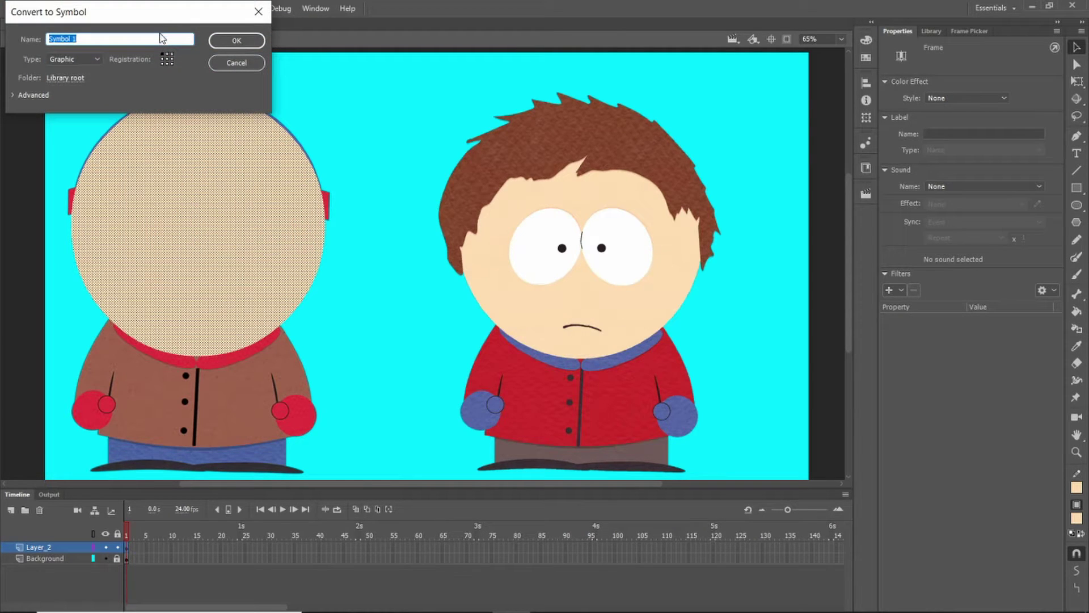
drag(161, 12, 295, 15)
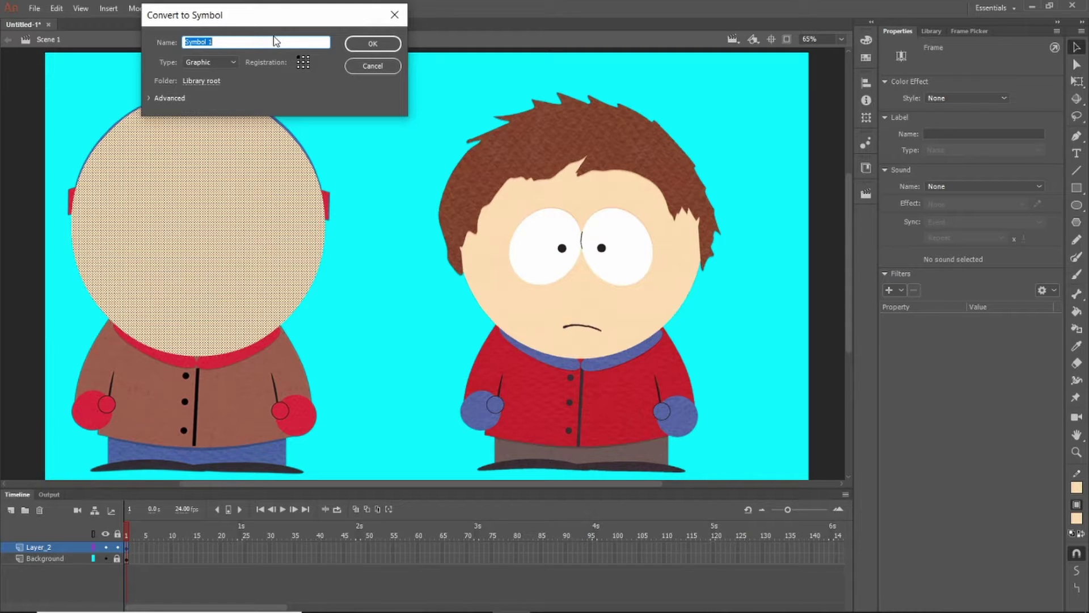
text(Head)
text(001)
click(303, 61)
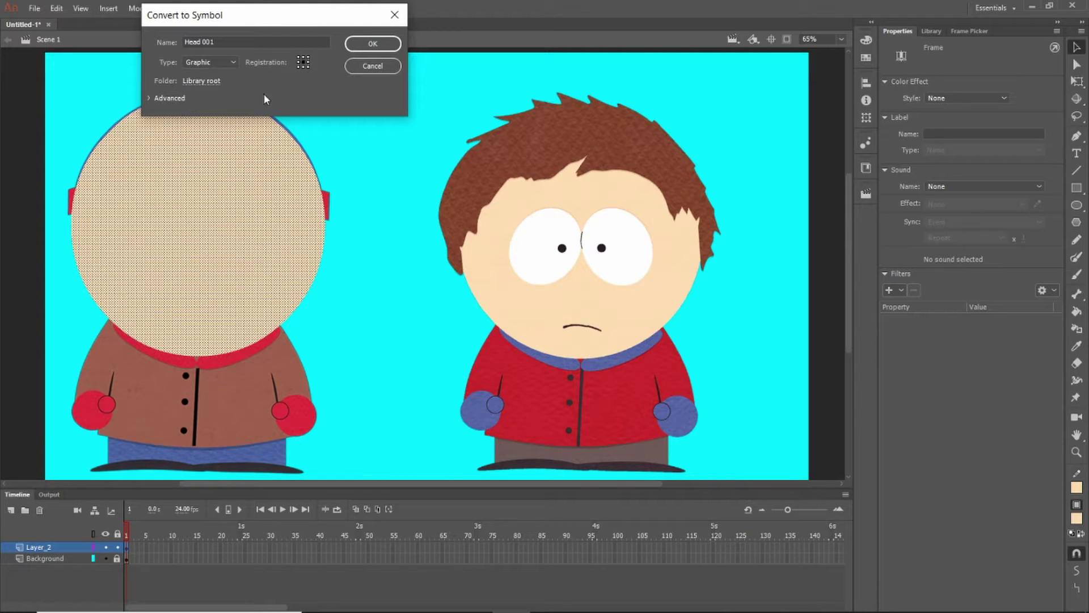
Step: Finish converting the head to a symbol of type Graphic and shift it slightly upwards over Stan's head
click(234, 65)
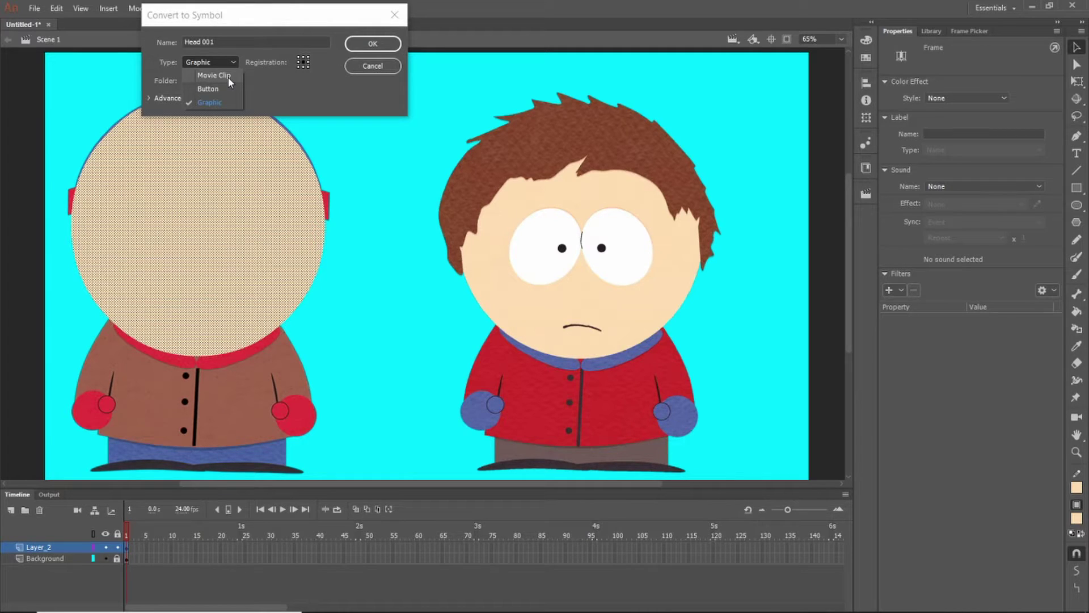
click(227, 75)
click(233, 63)
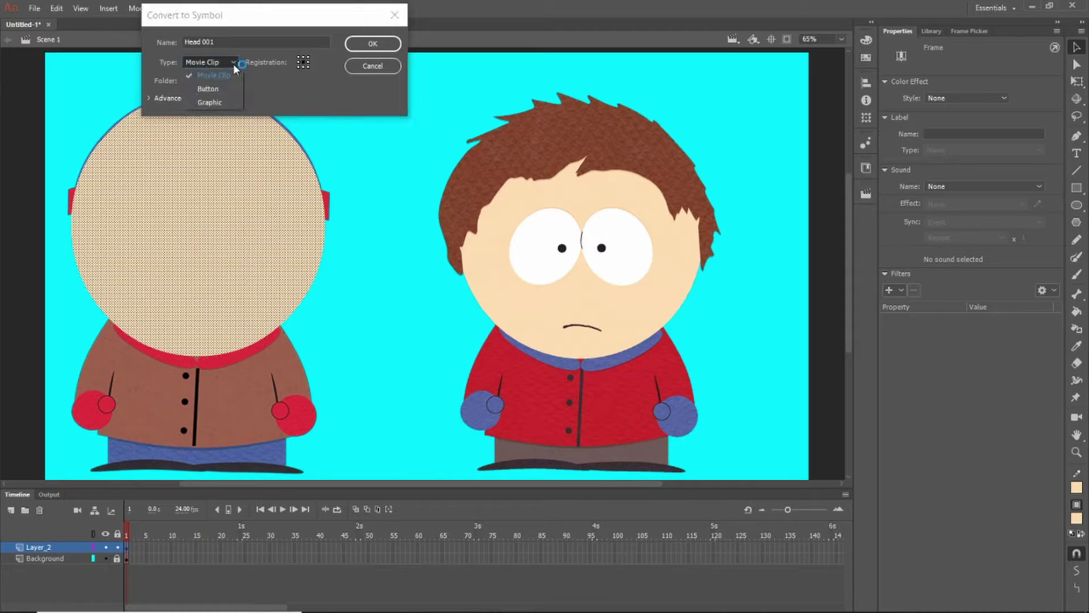
click(216, 106)
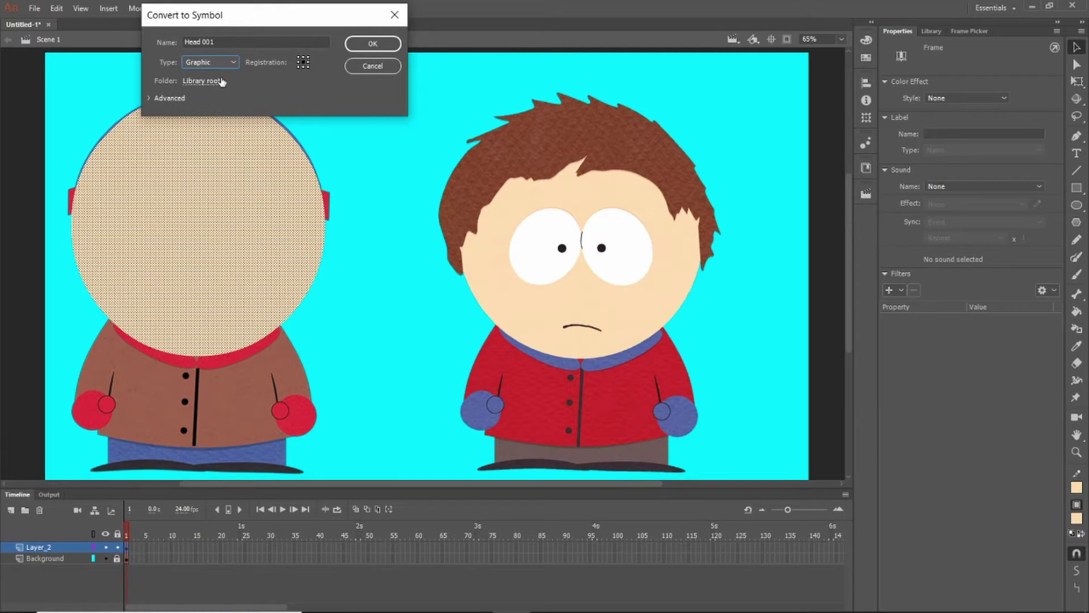
click(224, 62)
click(219, 88)
click(222, 61)
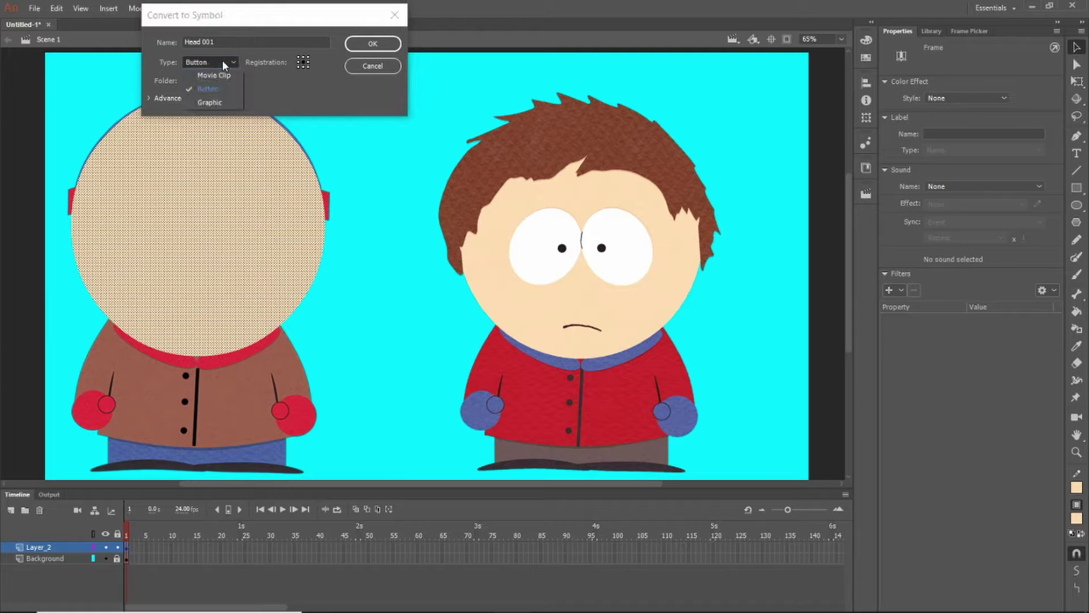
click(215, 102)
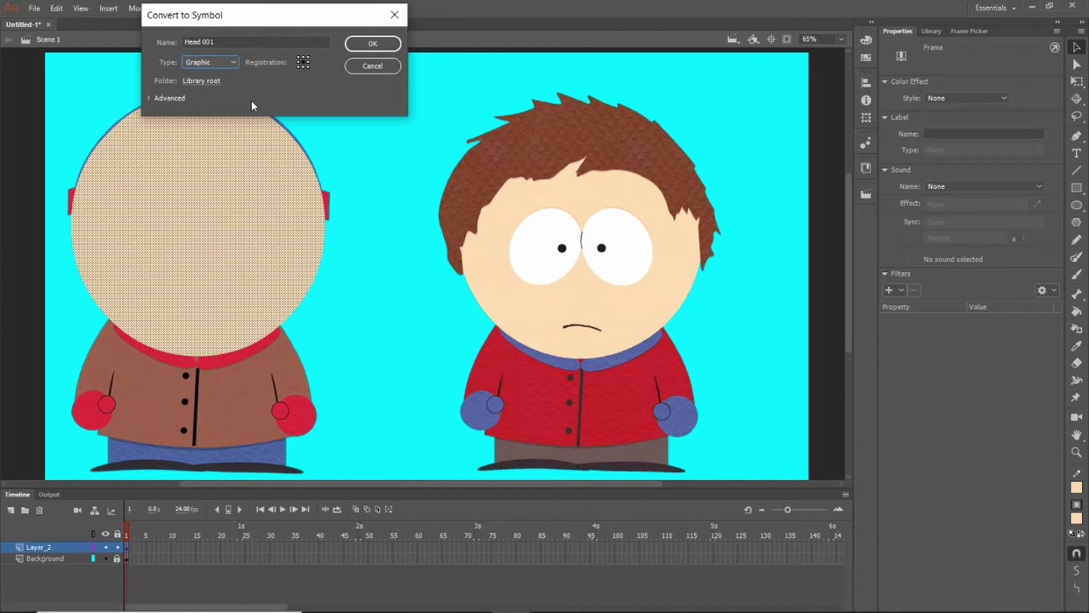
click(361, 48)
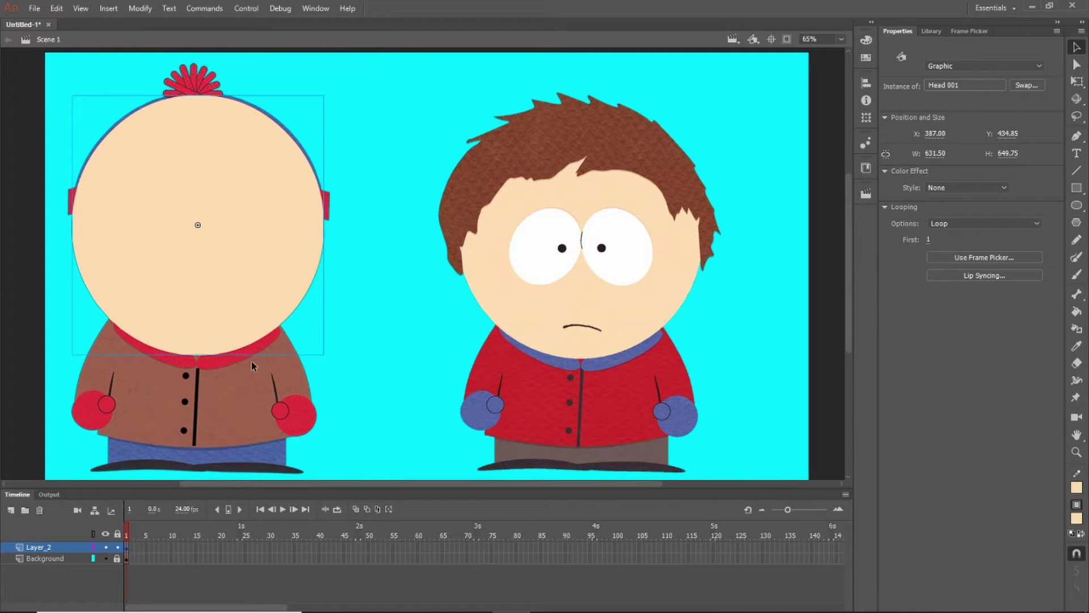
drag(280, 297, 258, 280)
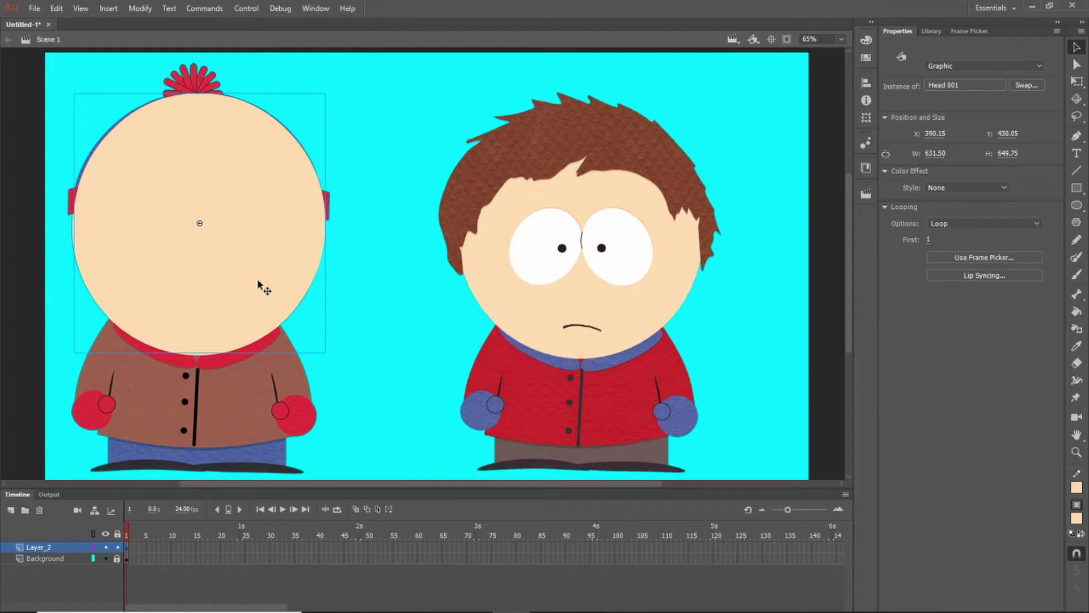
click(311, 284)
Step: Open the Head 001 symbol for editing, try moving its fill off the outline, and undo the move before returning to Scene 1
double_click(277, 265)
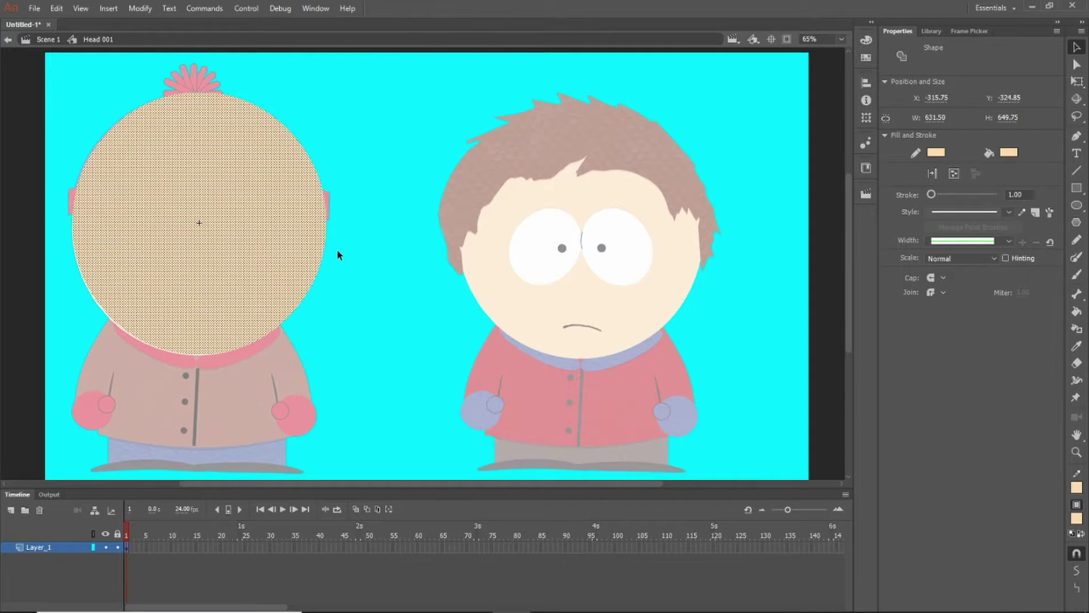
click(454, 283)
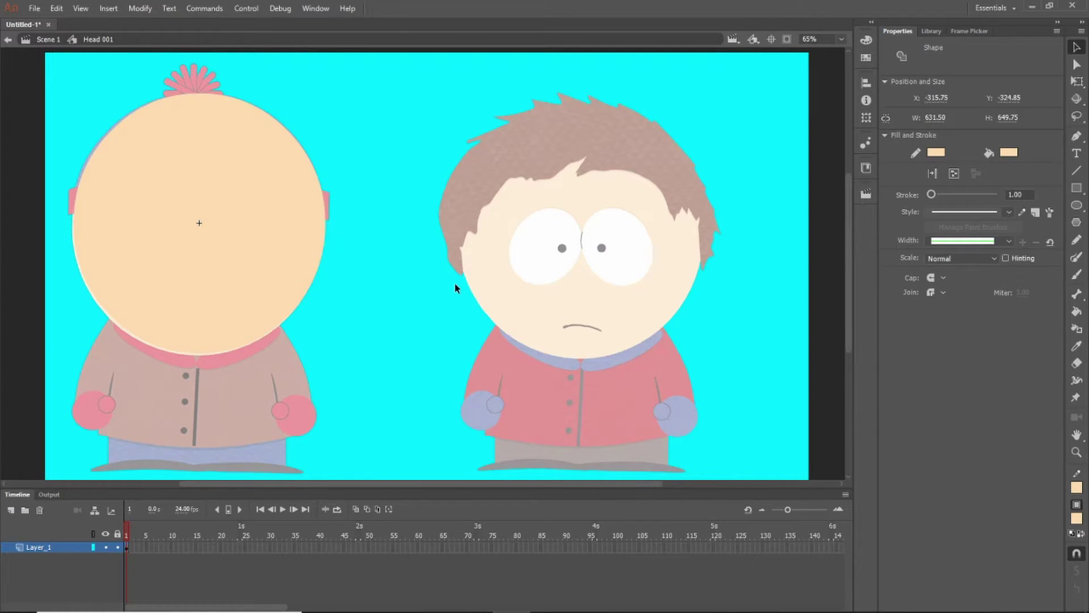
drag(112, 227, 465, 219)
key(ctrl+z)
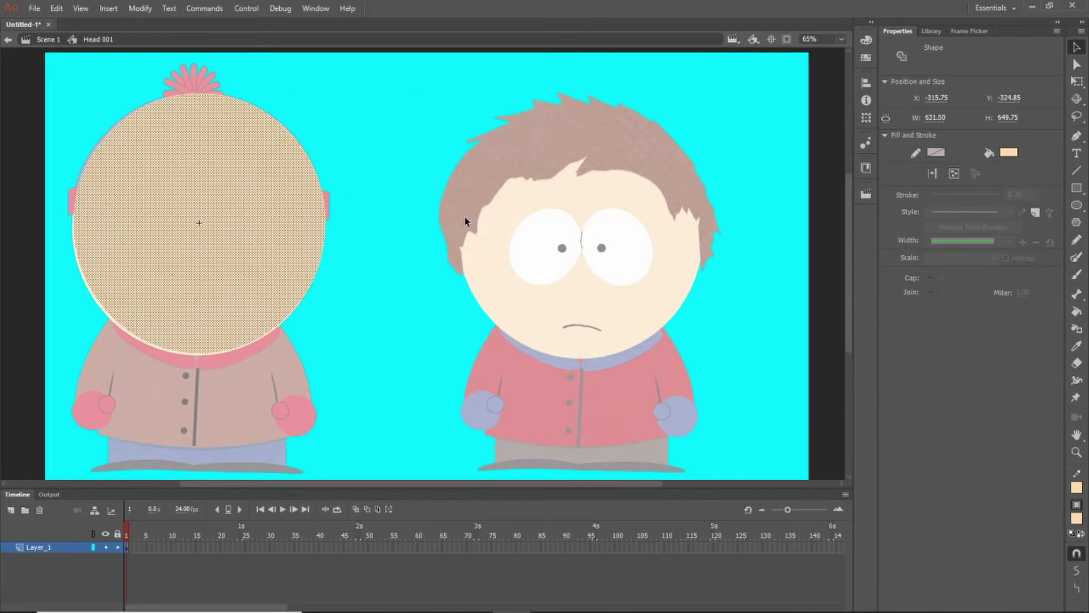
click(429, 284)
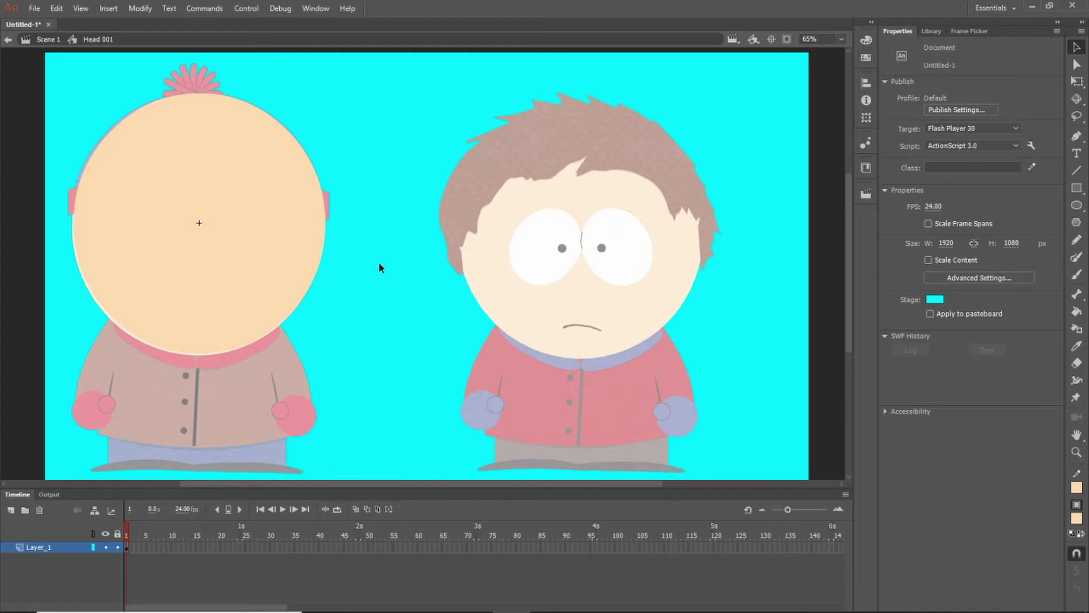
click(46, 40)
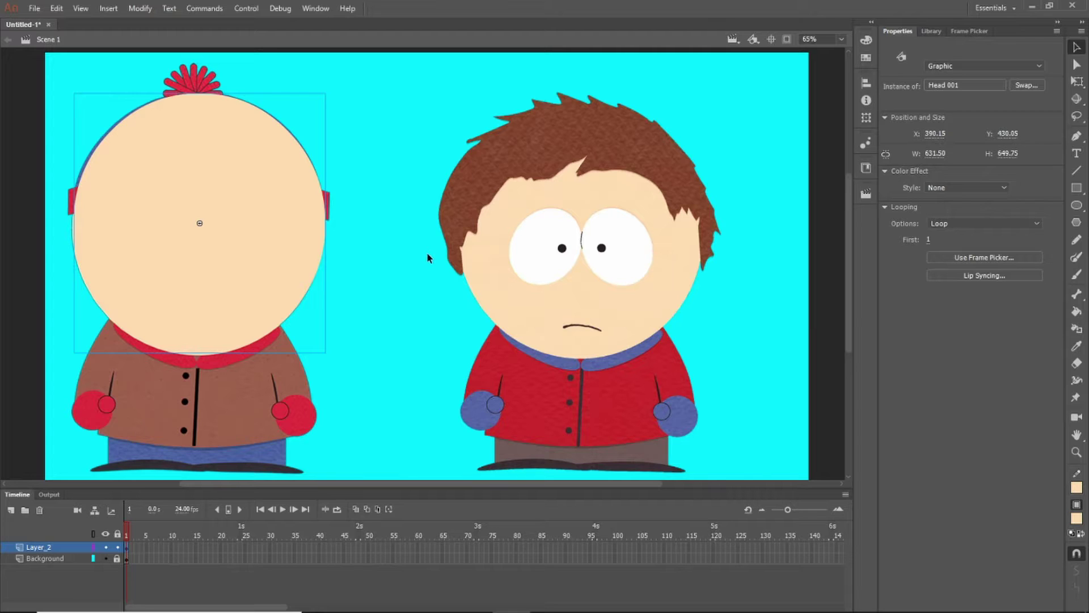
Step: Rename Layer_2 as Tracing
double_click(50, 545)
text(Trading)
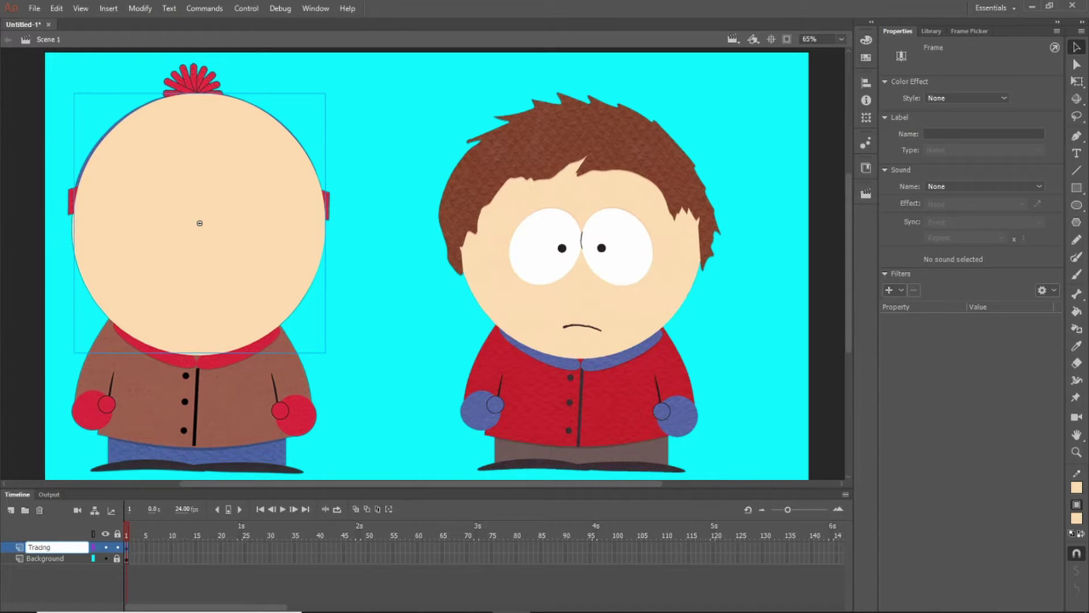
key(Return)
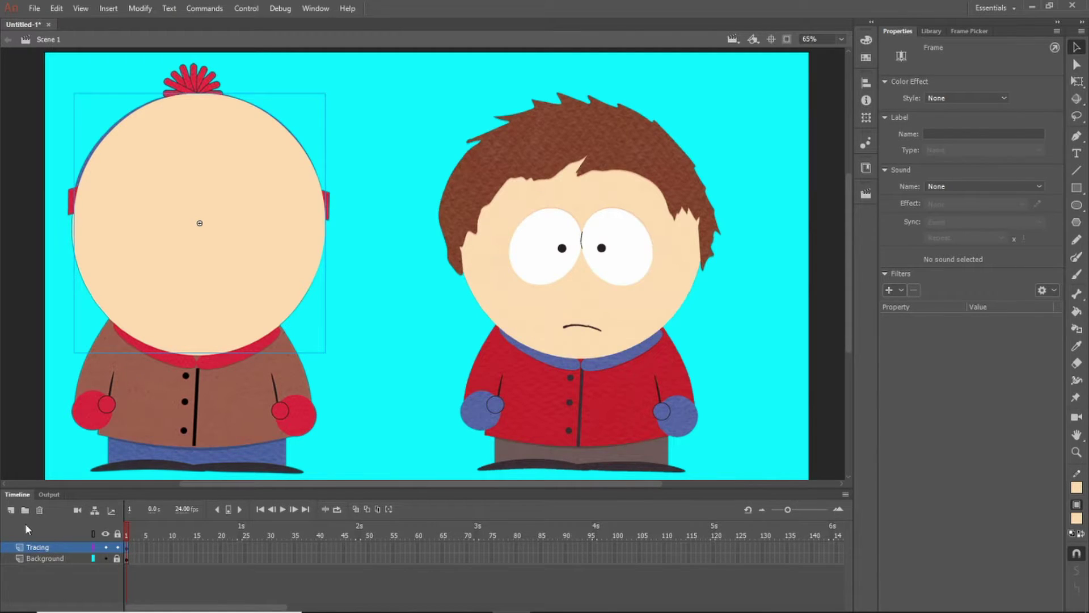
Step: Add a new layer above Tracing and name it Finished
click(10, 510)
click(49, 547)
double_click(49, 547)
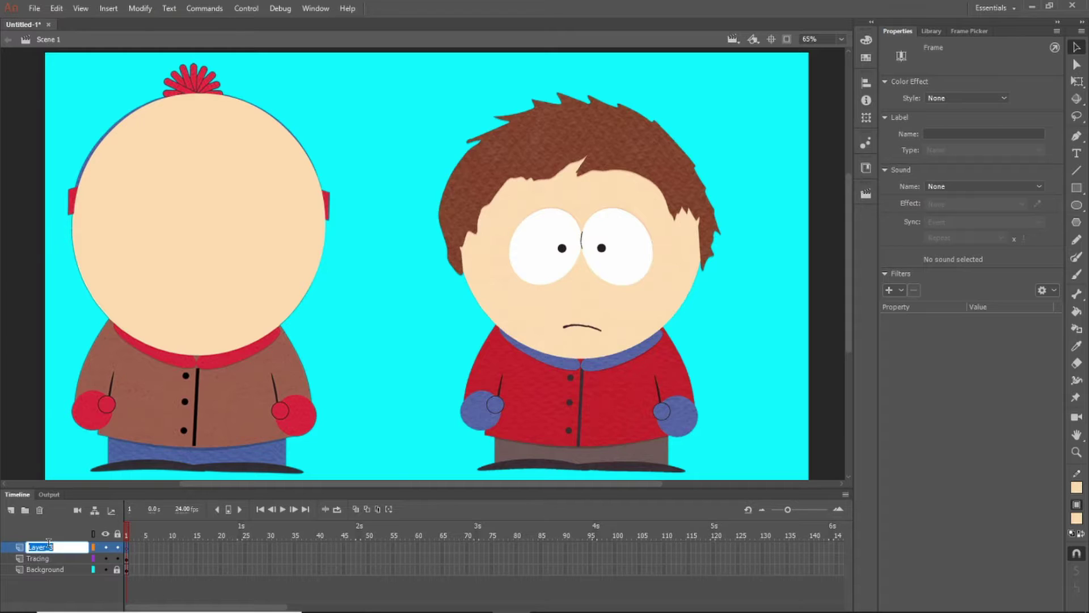
text(Finished)
key(Return)
Step: Cut the head symbol from frame 1 of Tracing and paste it in place on frame 1 of Finished
click(126, 558)
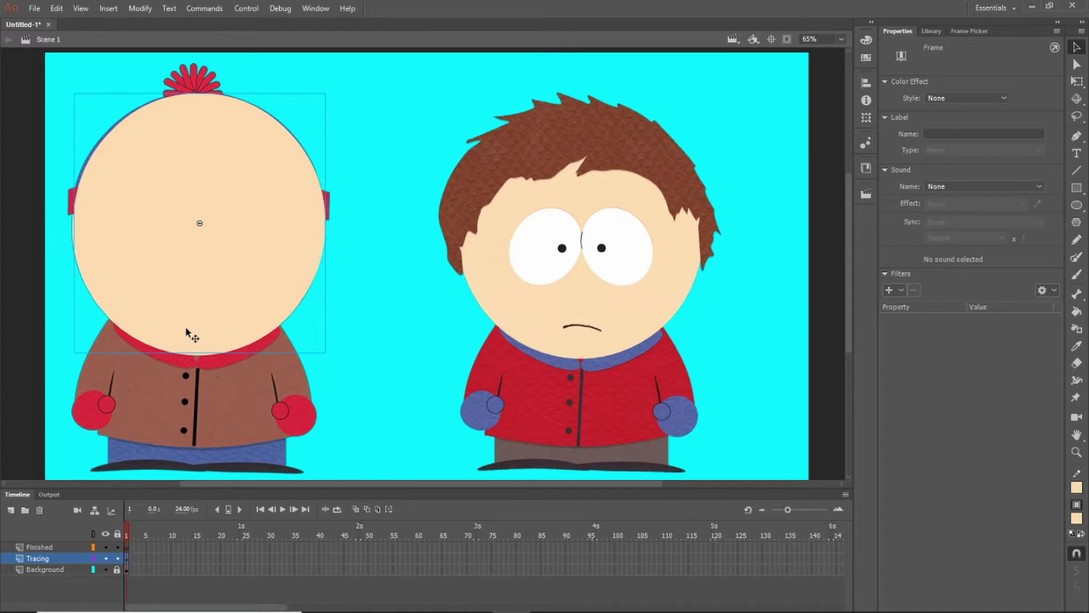
key(Delete)
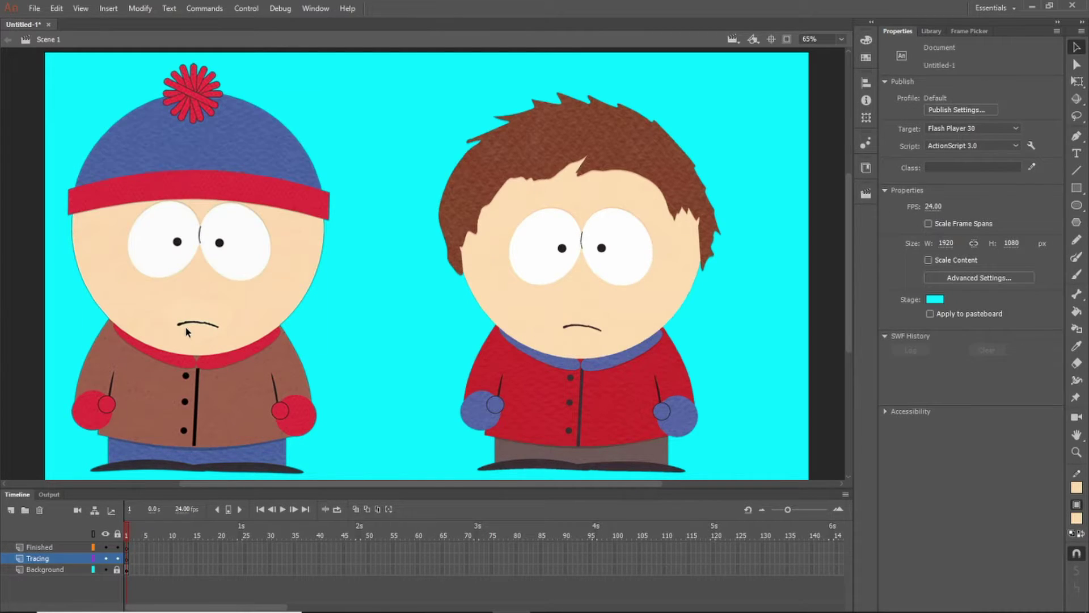
click(127, 546)
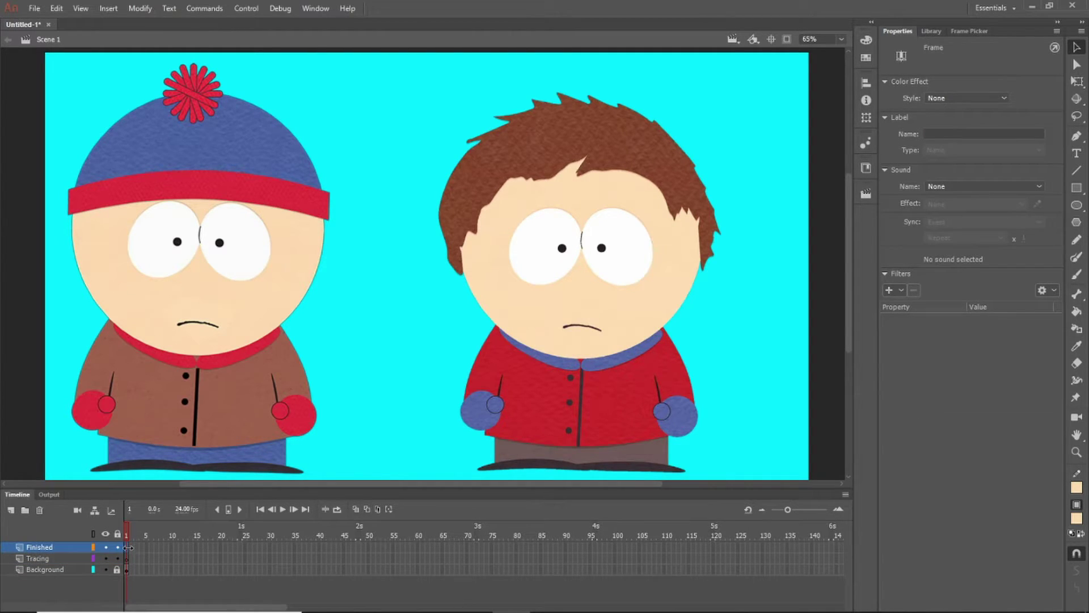
key(ctrl+z)
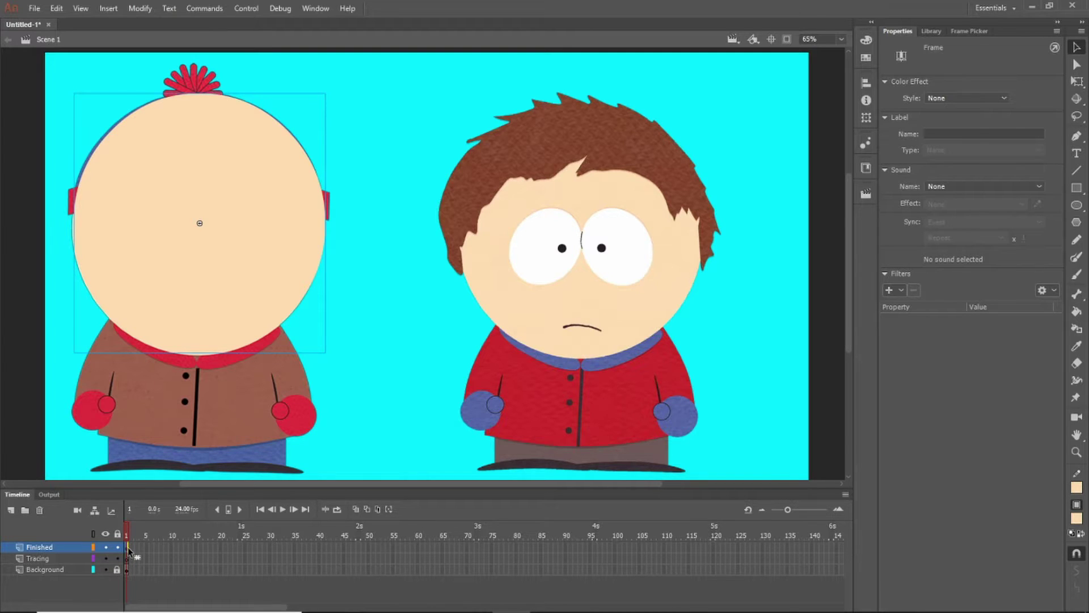
click(57, 8)
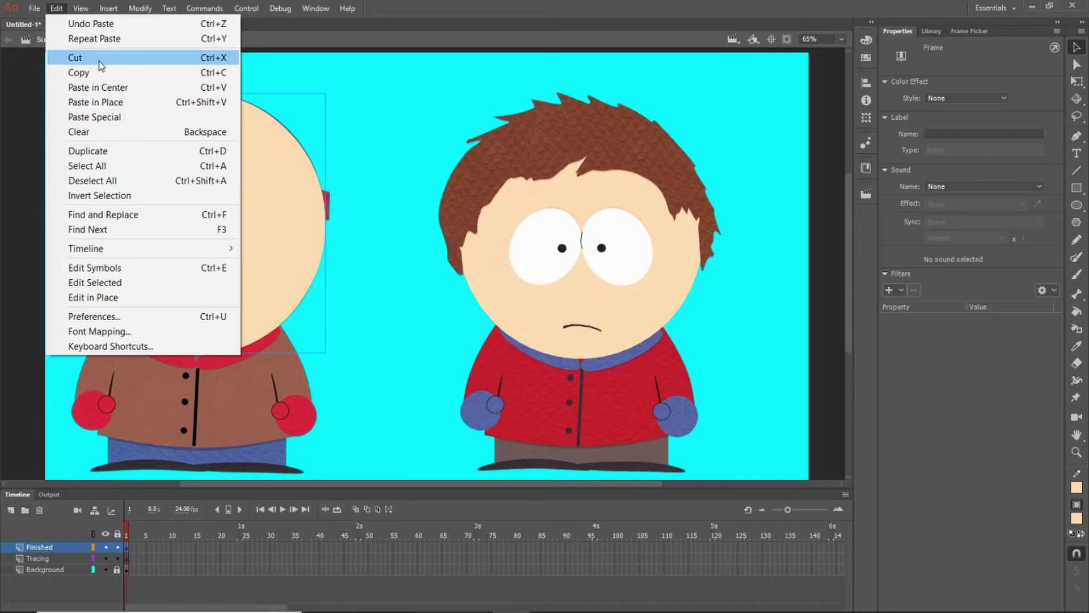
mouse_move(148, 11)
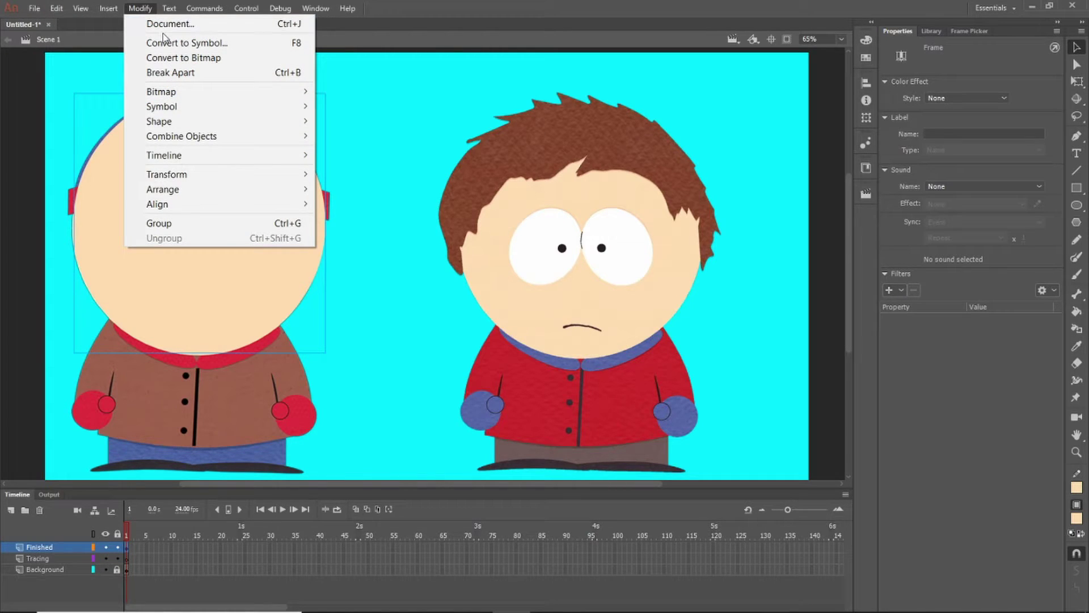
click(149, 12)
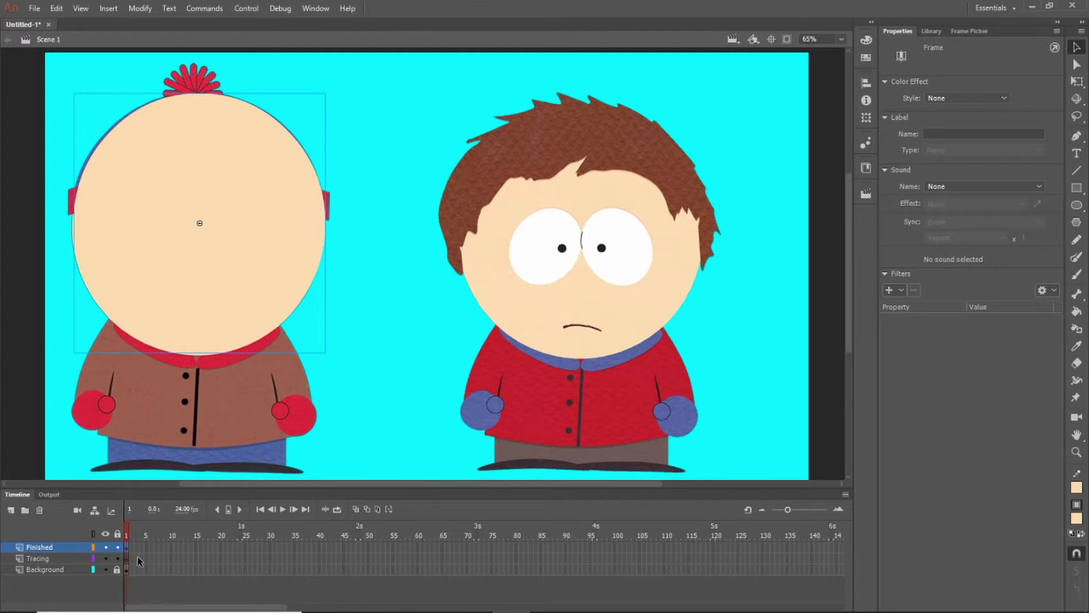
Step: Hide the Finished layer and activate the Line tool on frame 1 of the Tracing layer
click(106, 547)
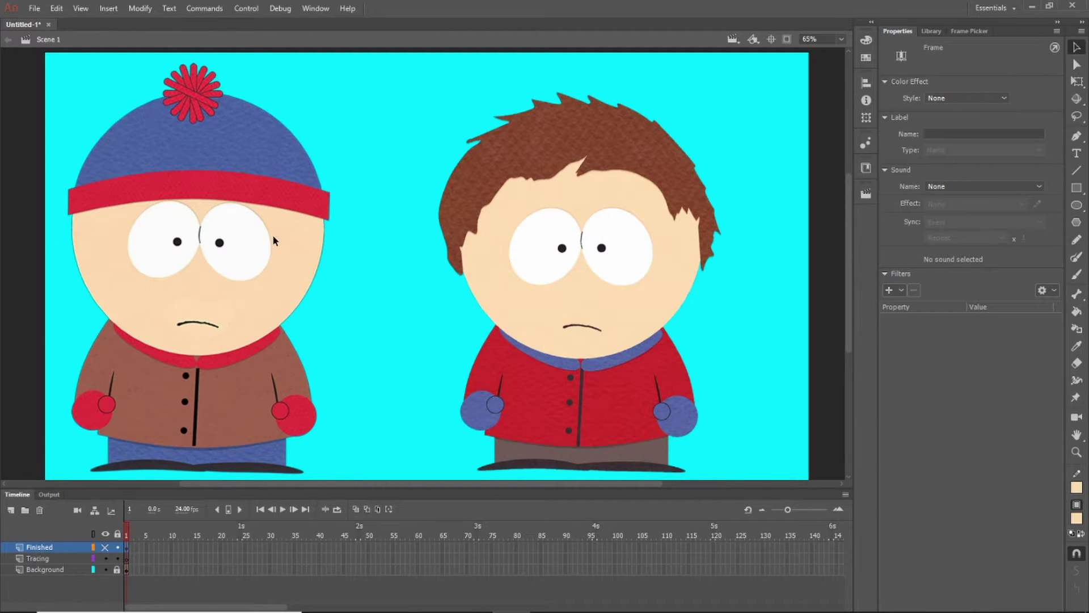
key(n)
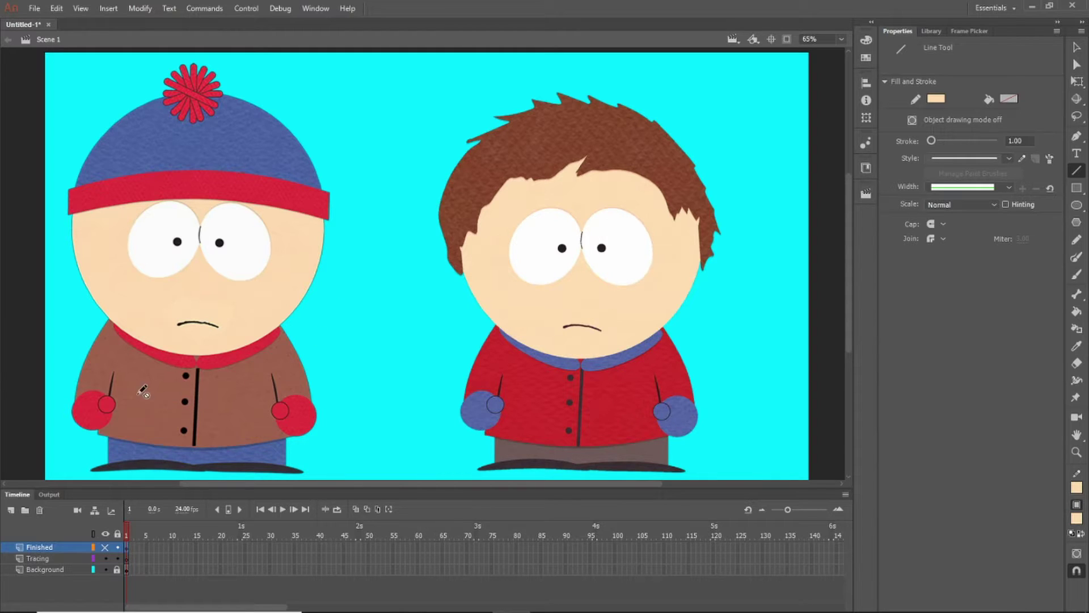
click(127, 560)
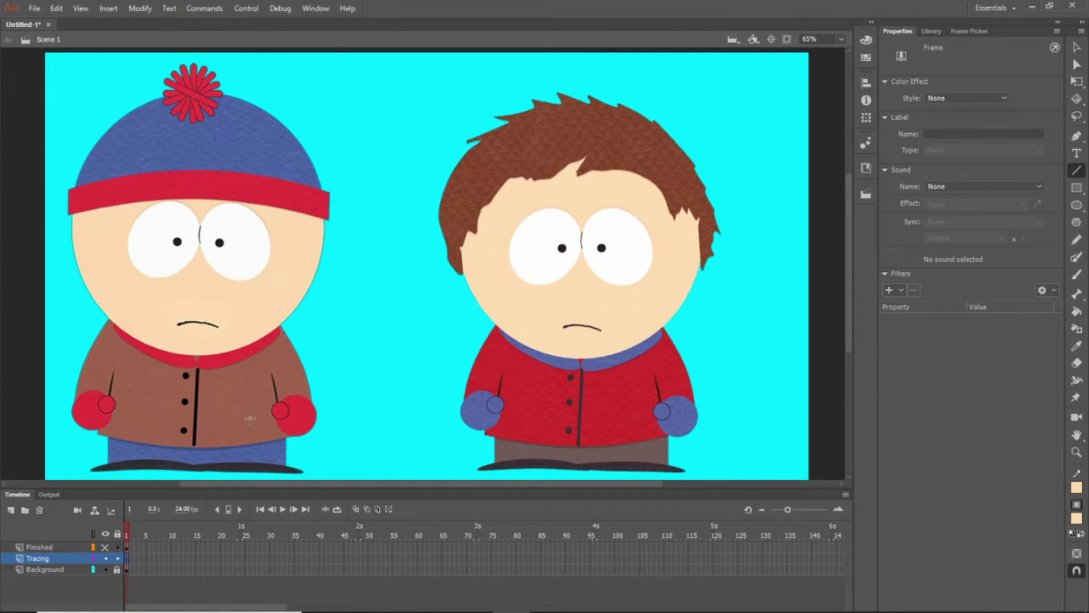
Step: Try to draw a line on the hidden Finished layer and decline to unlock and show it
click(126, 547)
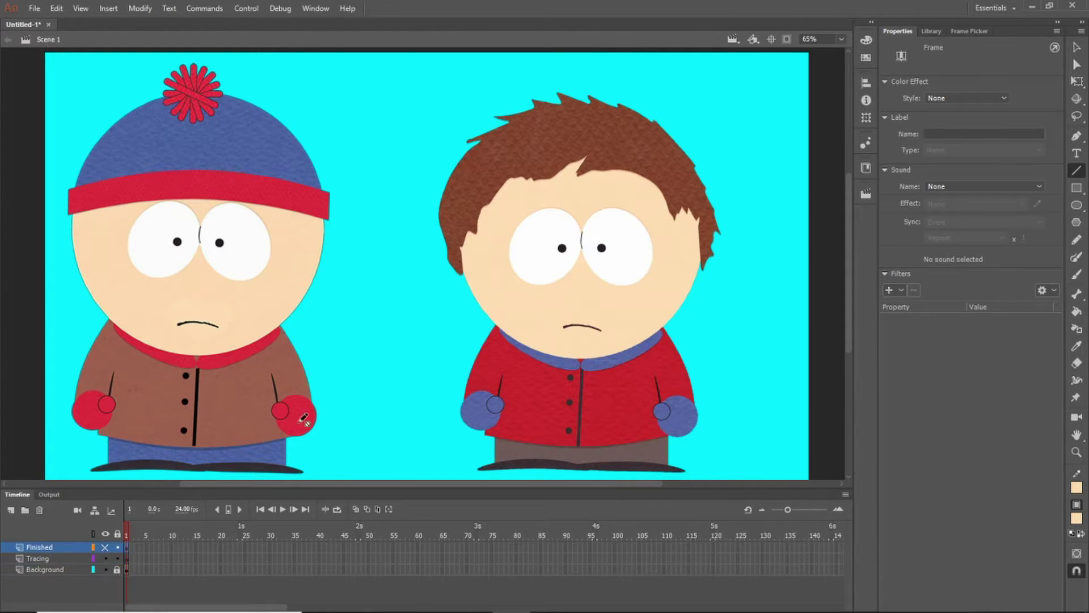
click(314, 349)
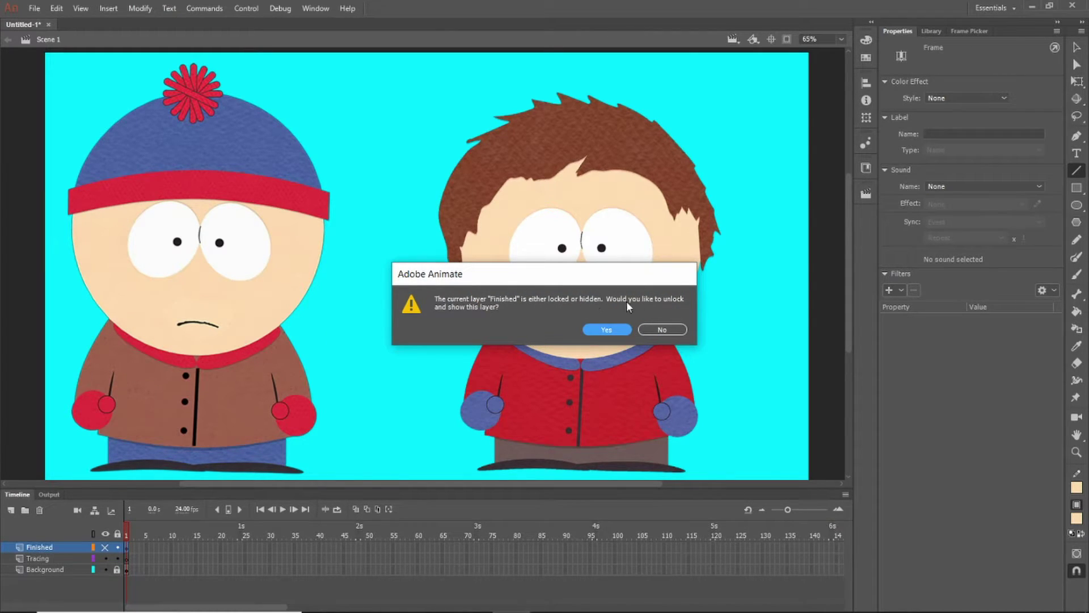
click(655, 333)
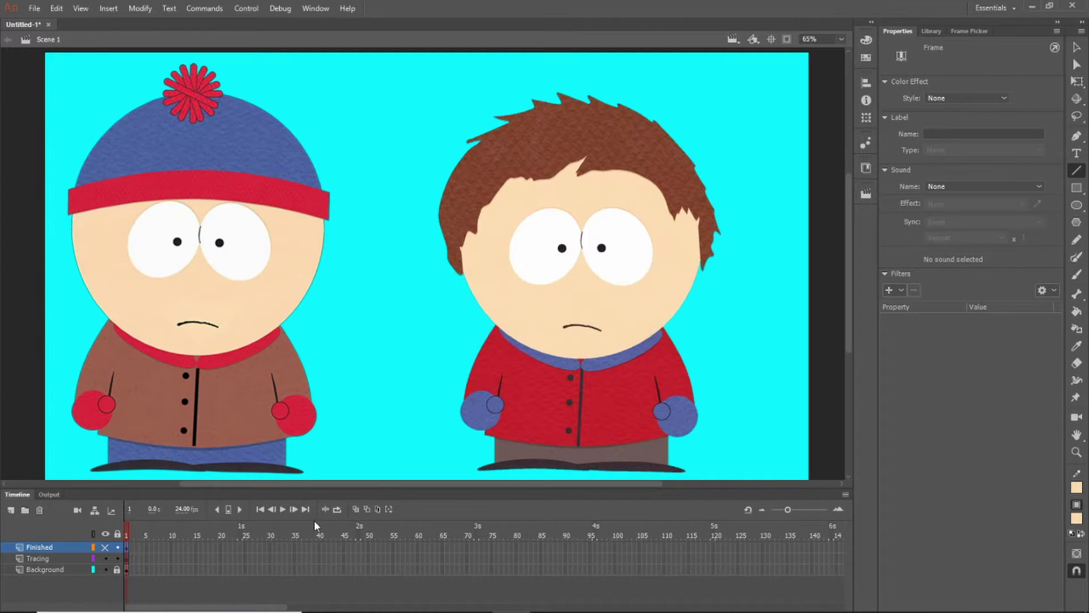
Step: Make frame 1 of the Tracing layer active and set the Line tool's stroke colour to magenta for tracing Stan's body
click(113, 558)
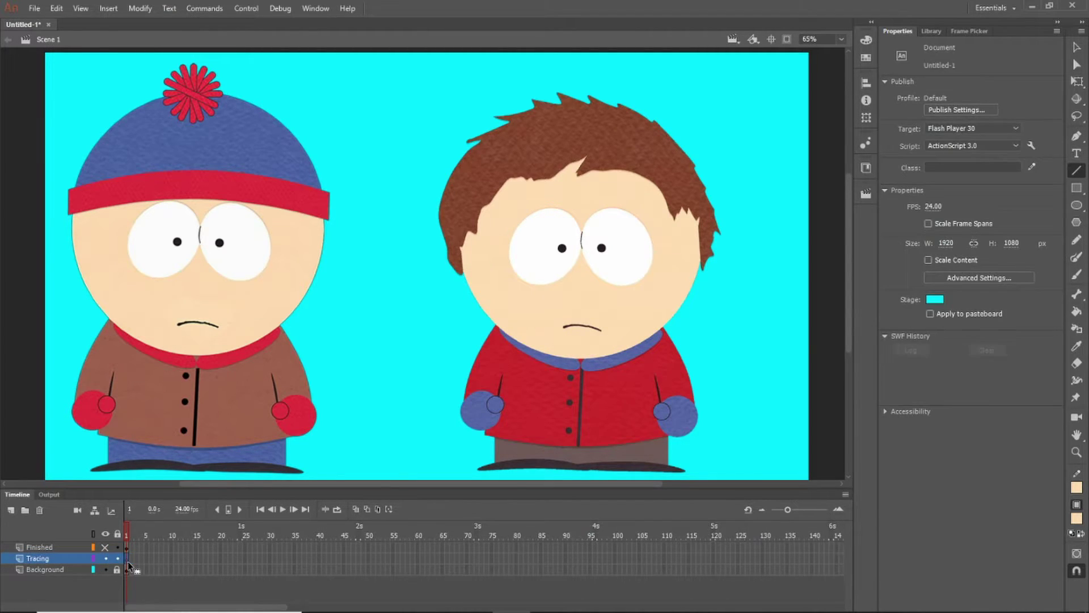
click(128, 559)
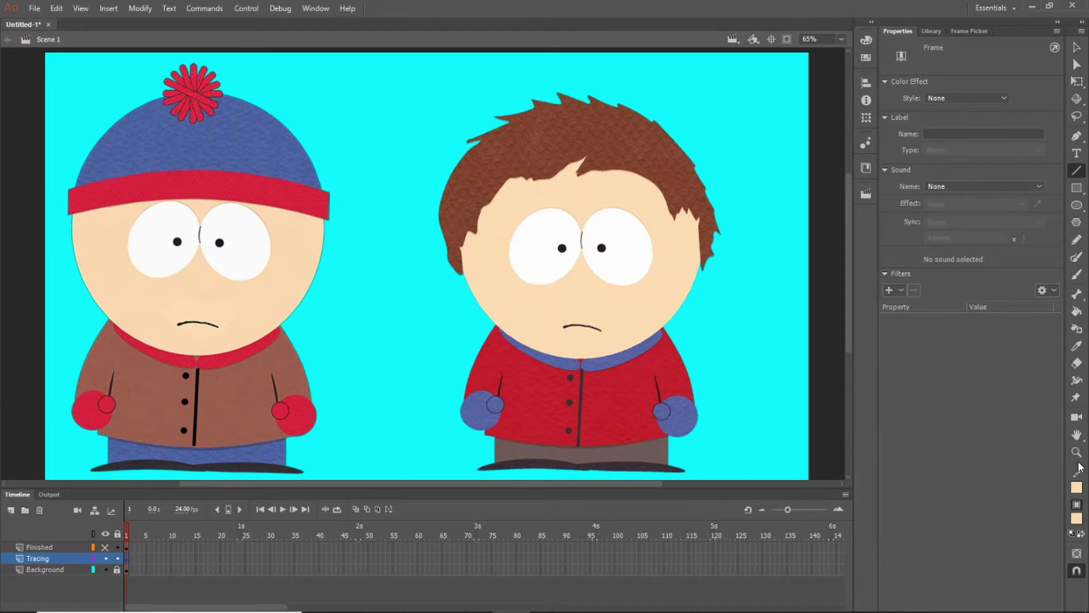
click(1076, 489)
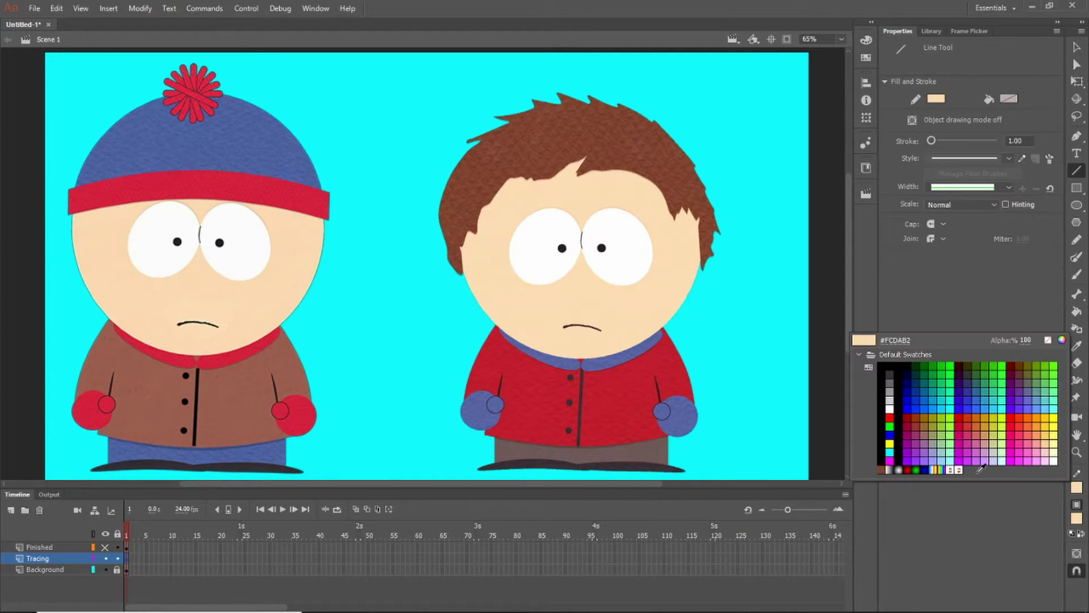
click(889, 460)
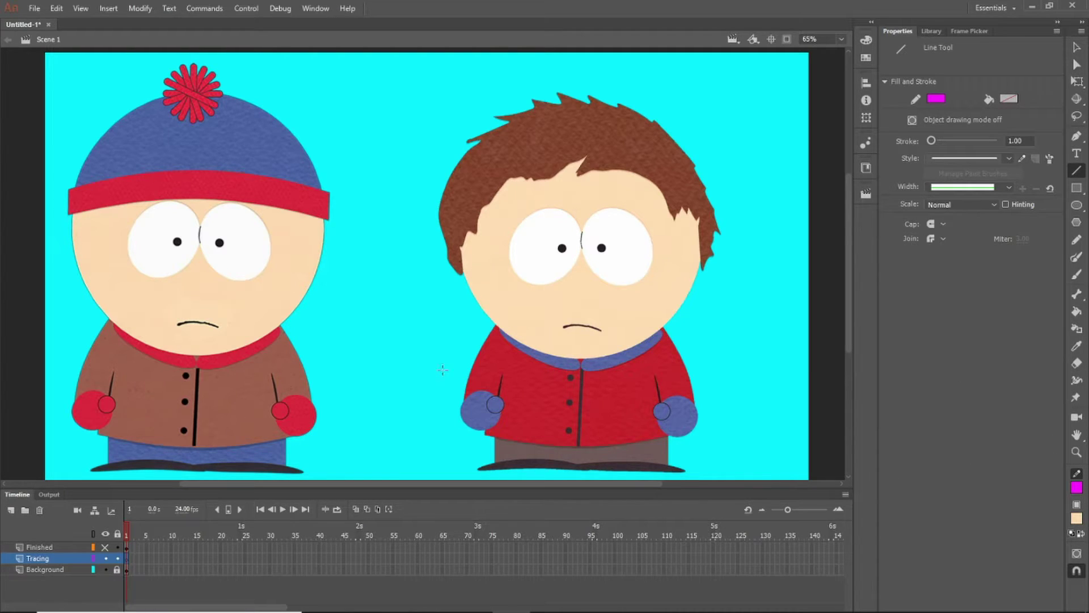
scroll(250, 343, up, 4)
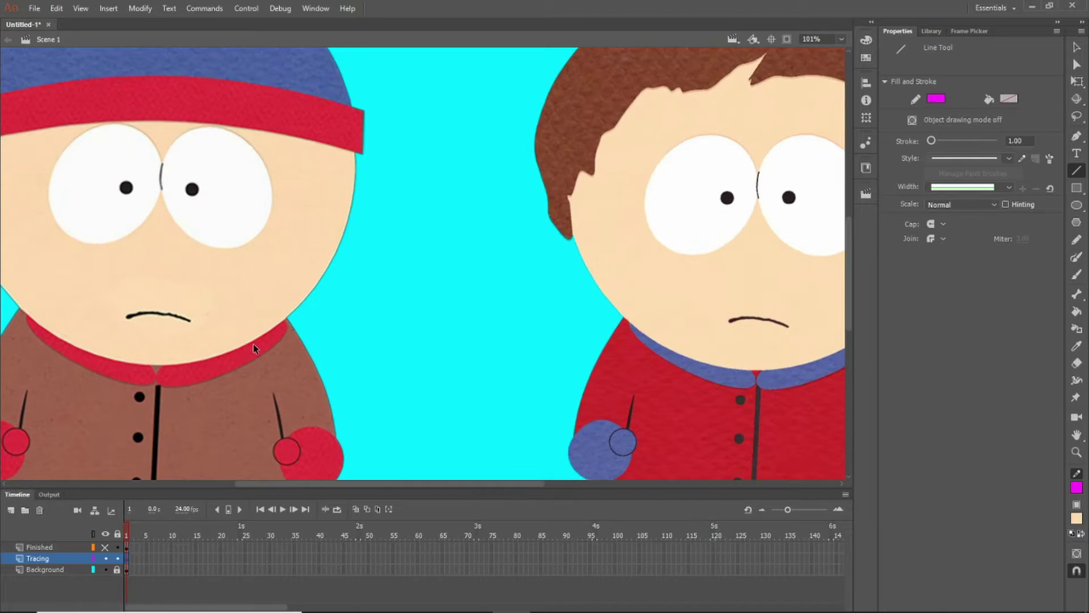
scroll(284, 336, down, 2)
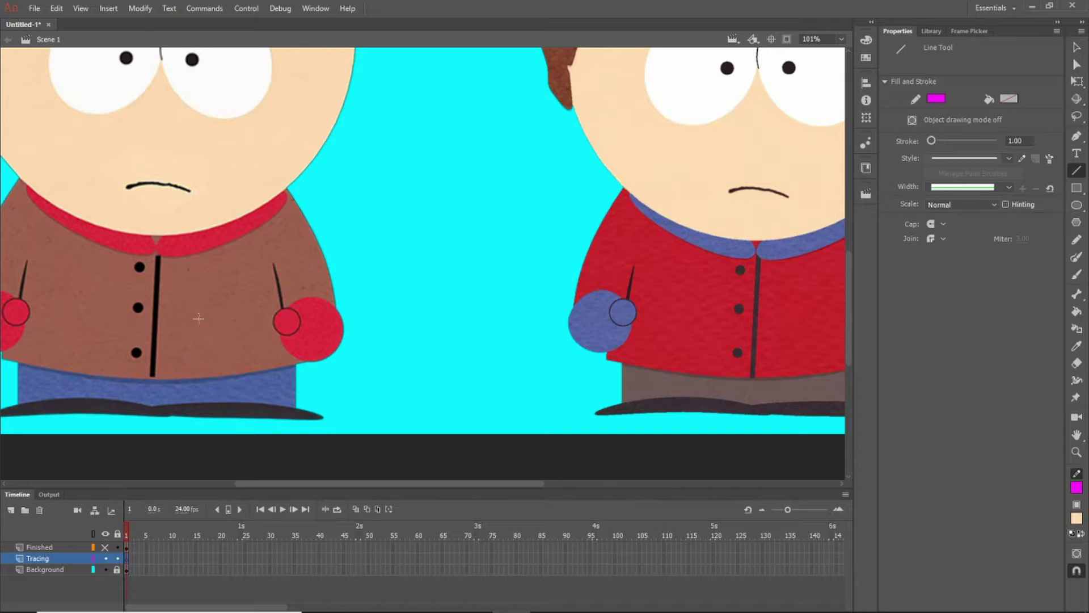
scroll(180, 316, up, 6)
scroll(173, 295, down, 4)
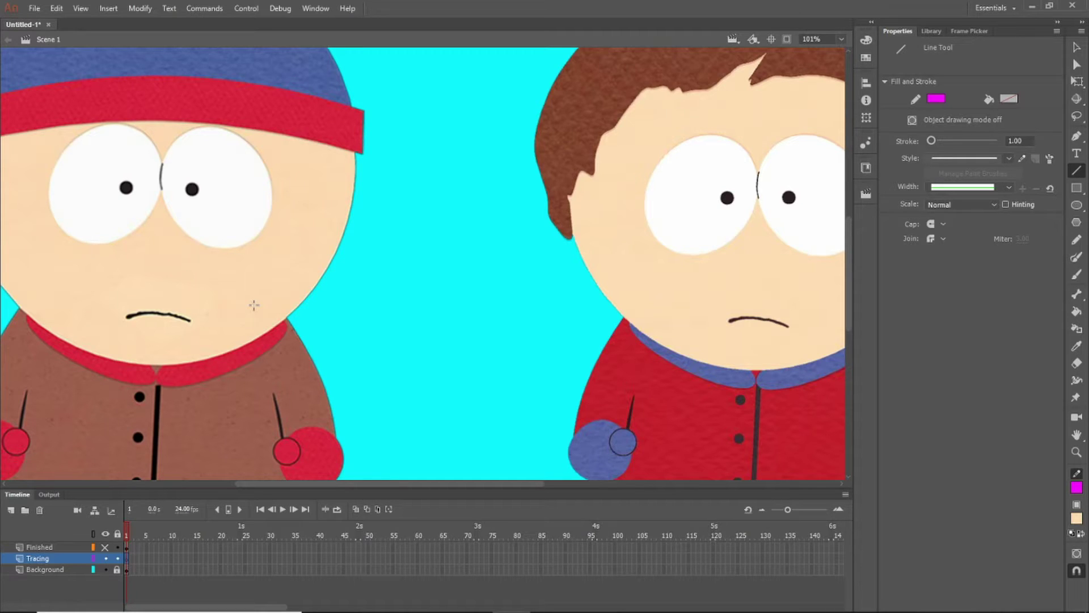
Step: Trace the jacket's right outer edge from the head down to the mitten with a curved line, aligning its upper end with the head
scroll(227, 304, down, 3)
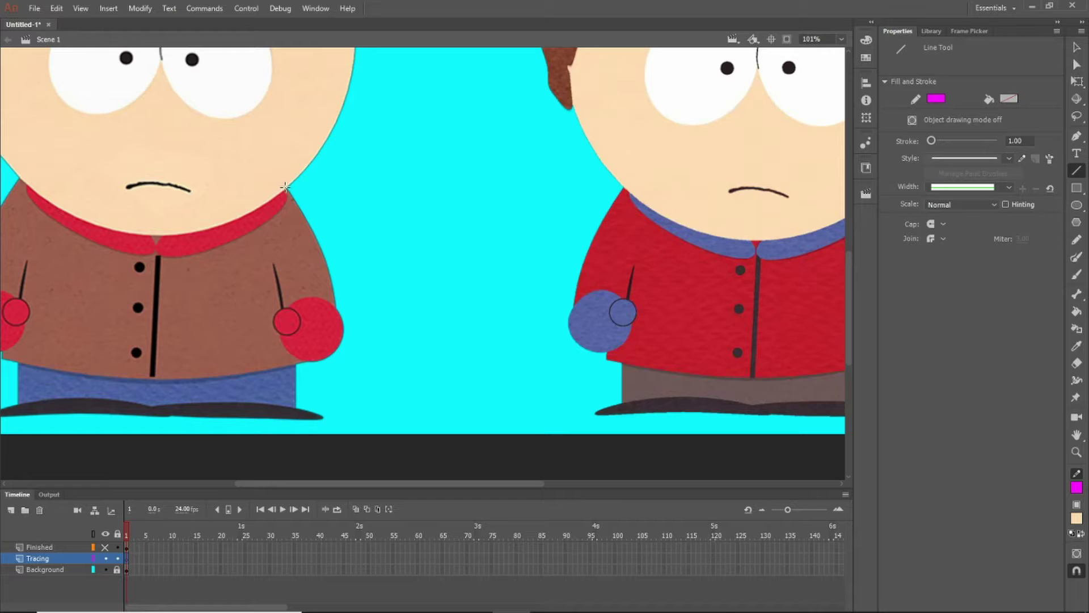
drag(286, 187, 333, 305)
scroll(255, 250, up, 3)
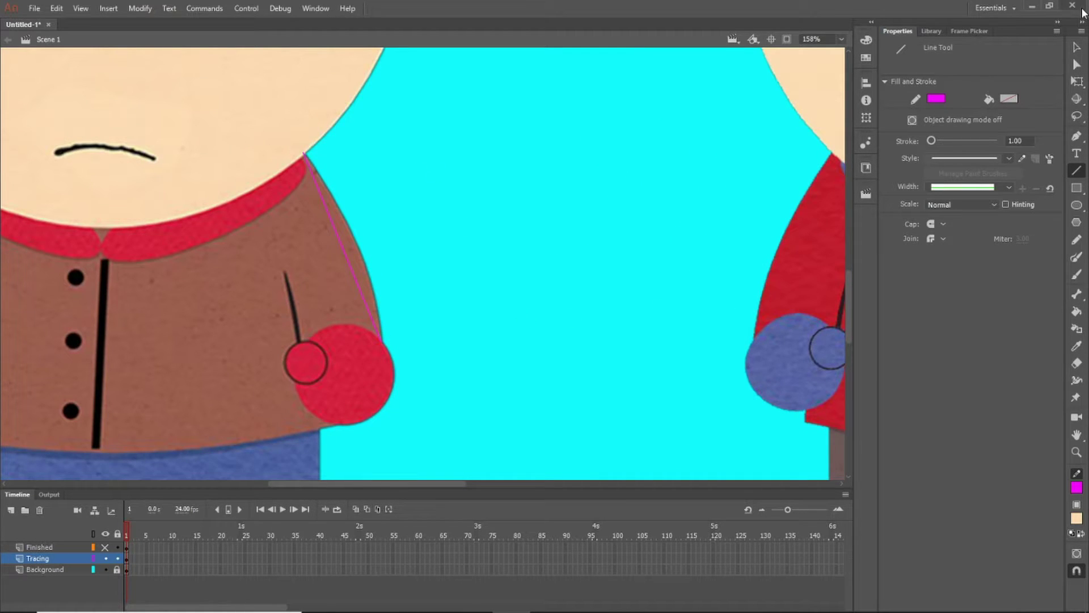
click(1077, 48)
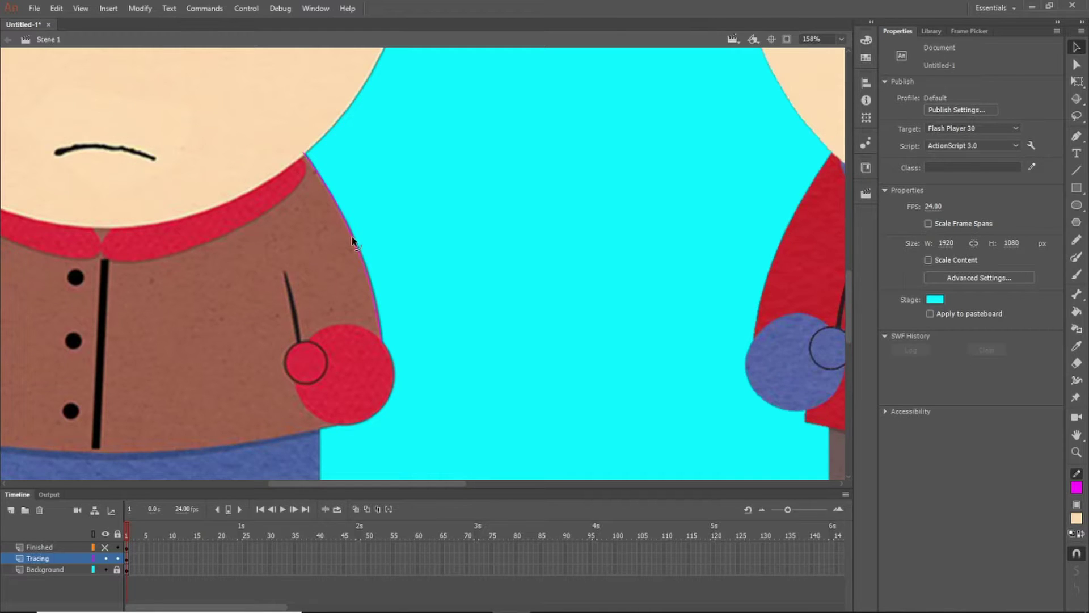
scroll(354, 241, up, 2)
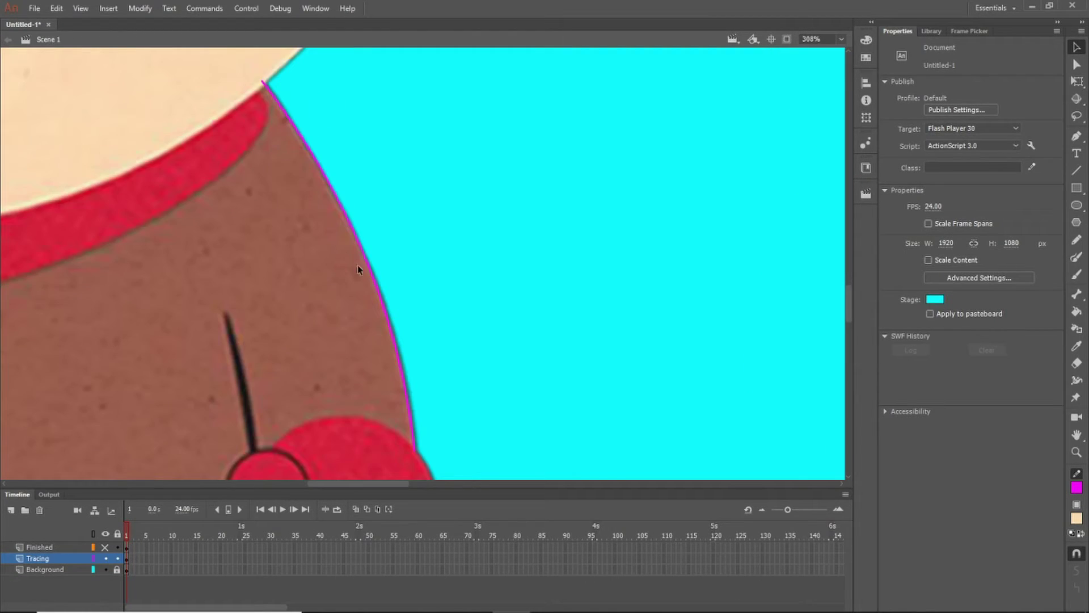
scroll(301, 281, down, 1)
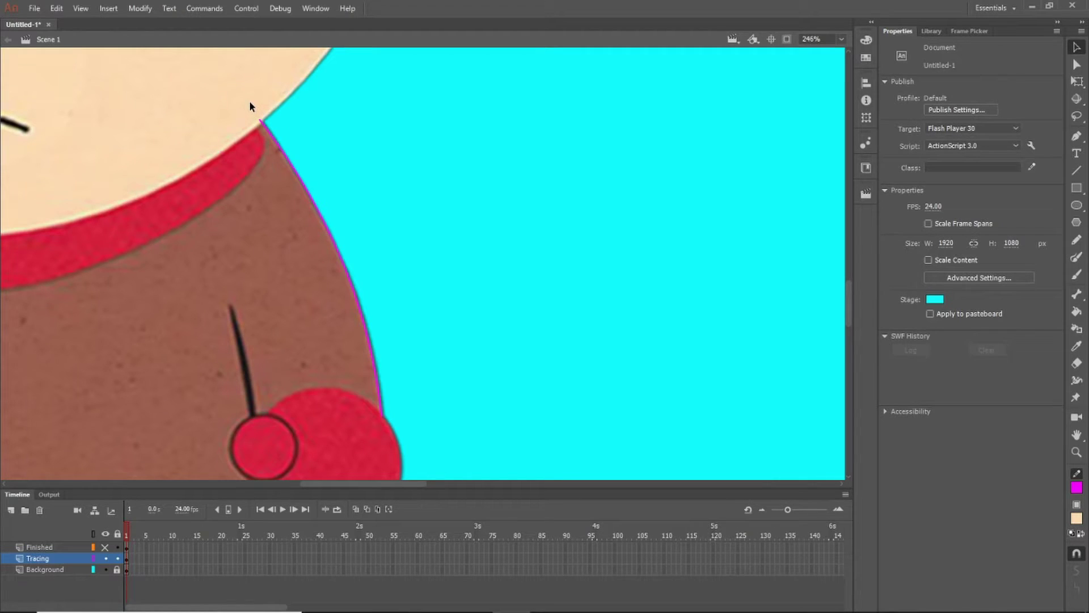
scroll(247, 101, up, 2)
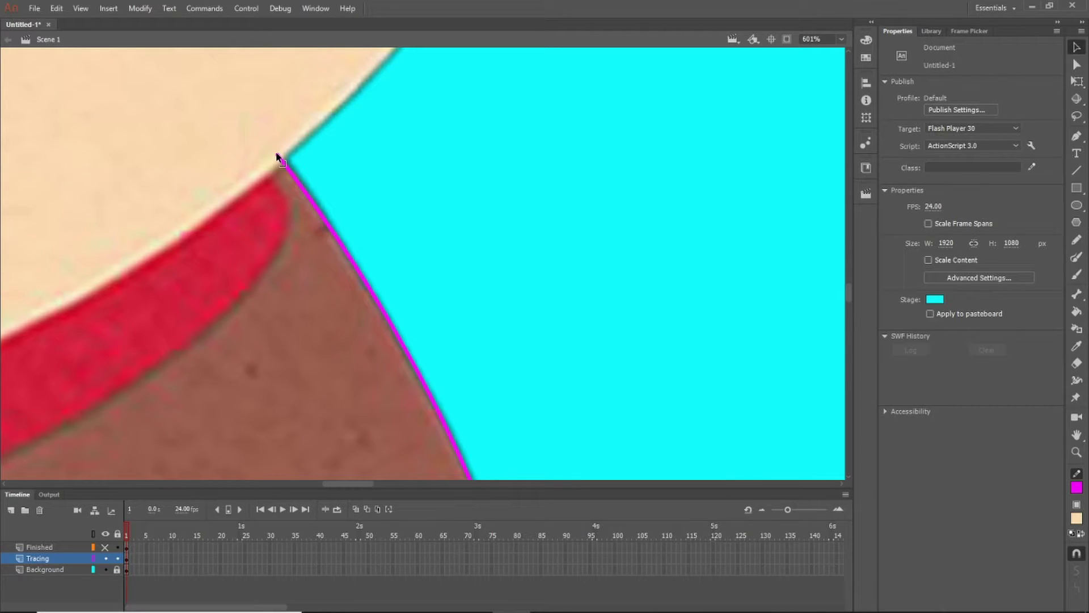
drag(278, 157, 284, 161)
scroll(333, 182, down, 4)
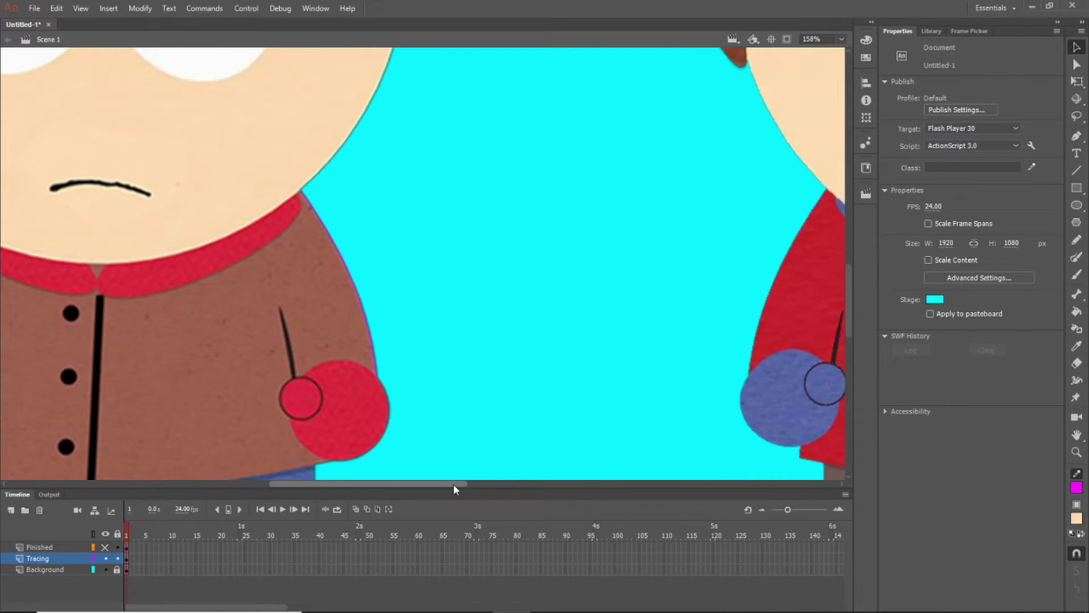
Step: Change the stroke colour of the traced right jacket edge to white
drag(454, 484, 424, 482)
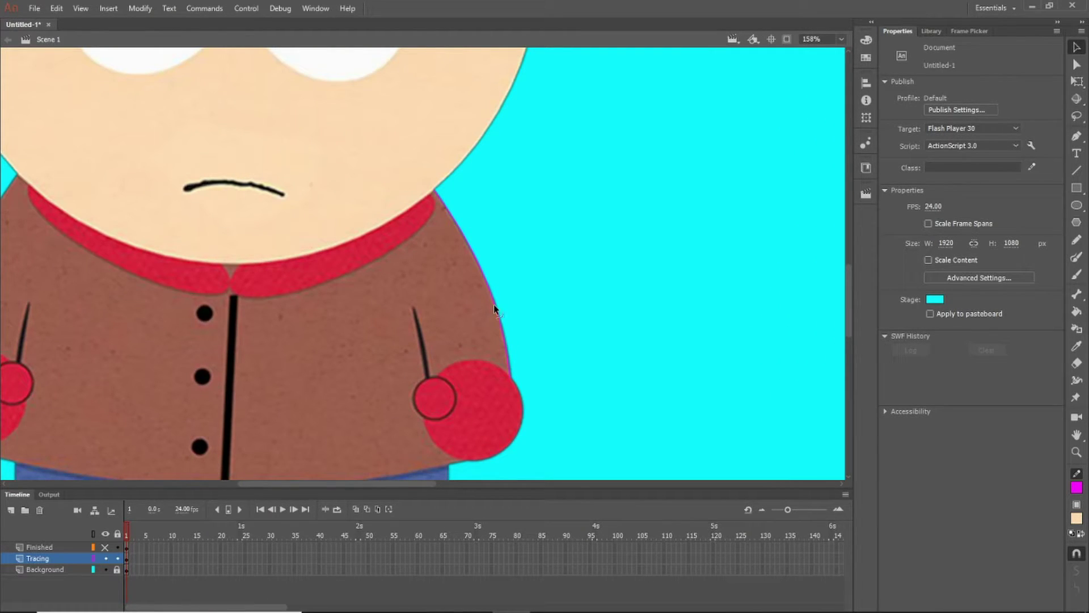
click(493, 304)
click(1078, 491)
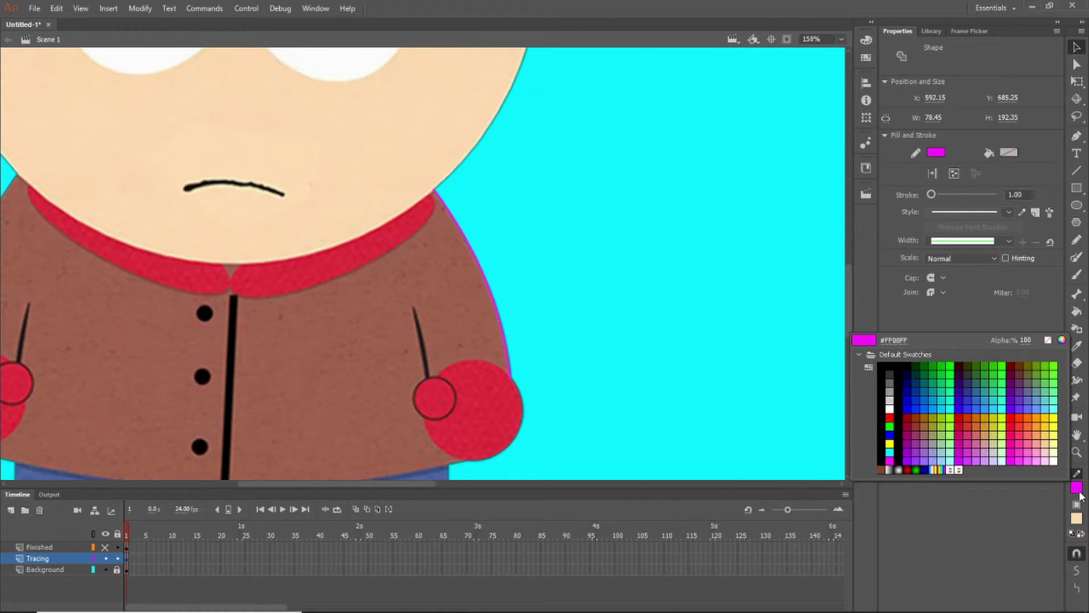
click(961, 409)
click(654, 321)
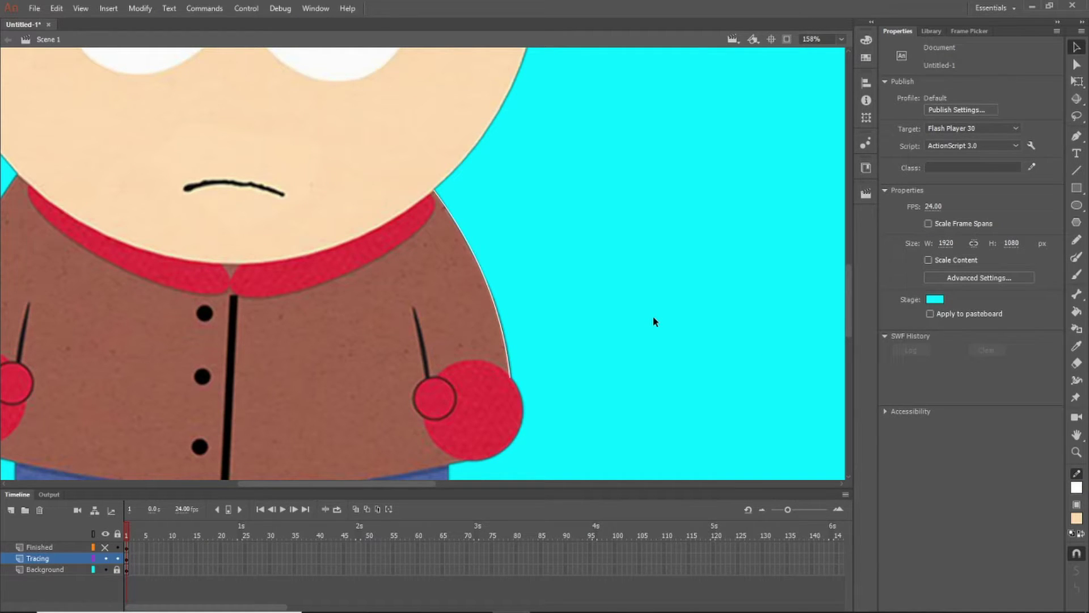
Step: Draw a line across the lower face joining the two points where the head meets the jacket's sides
click(1077, 170)
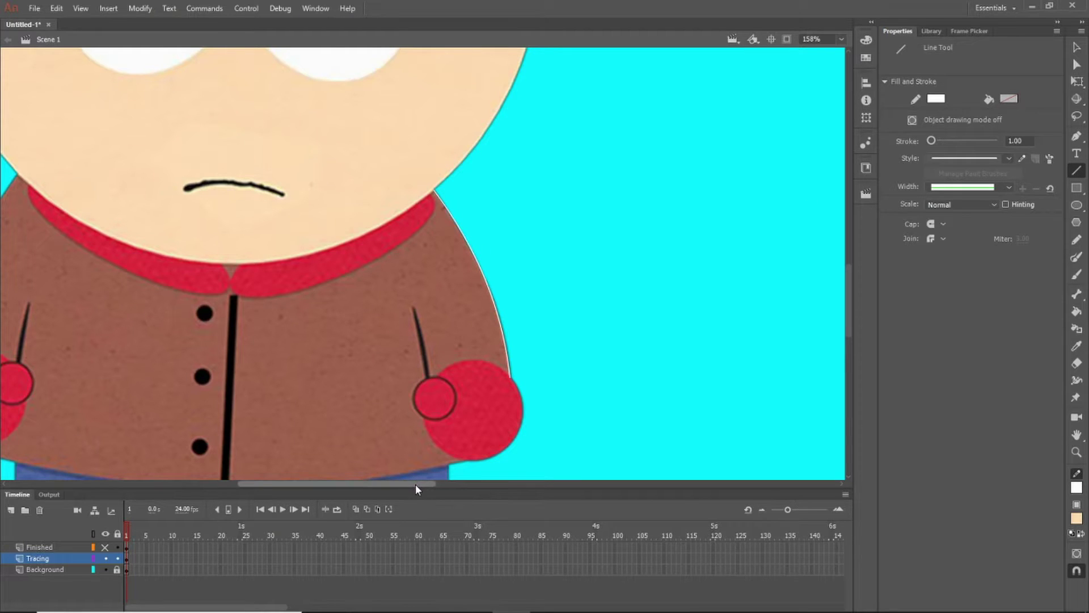
drag(415, 485, 357, 483)
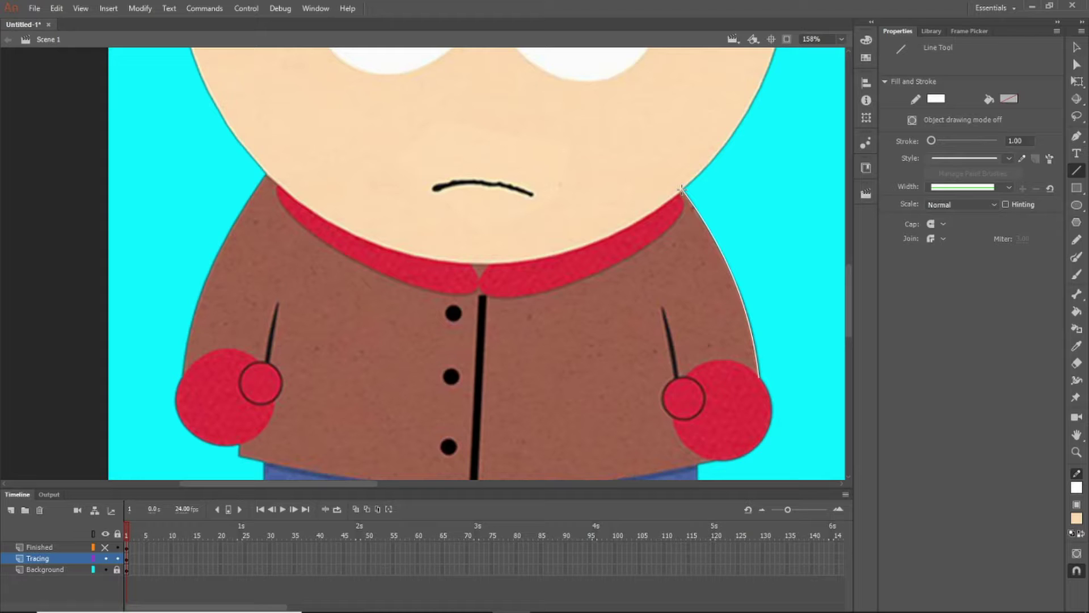
drag(683, 189, 326, 190)
click(1078, 47)
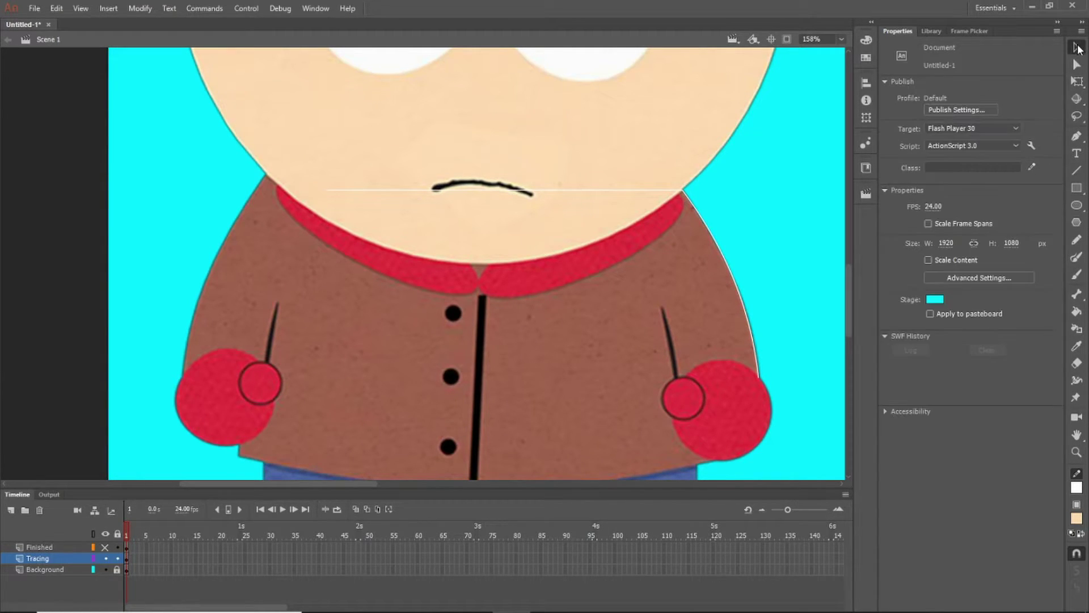
drag(326, 189, 266, 171)
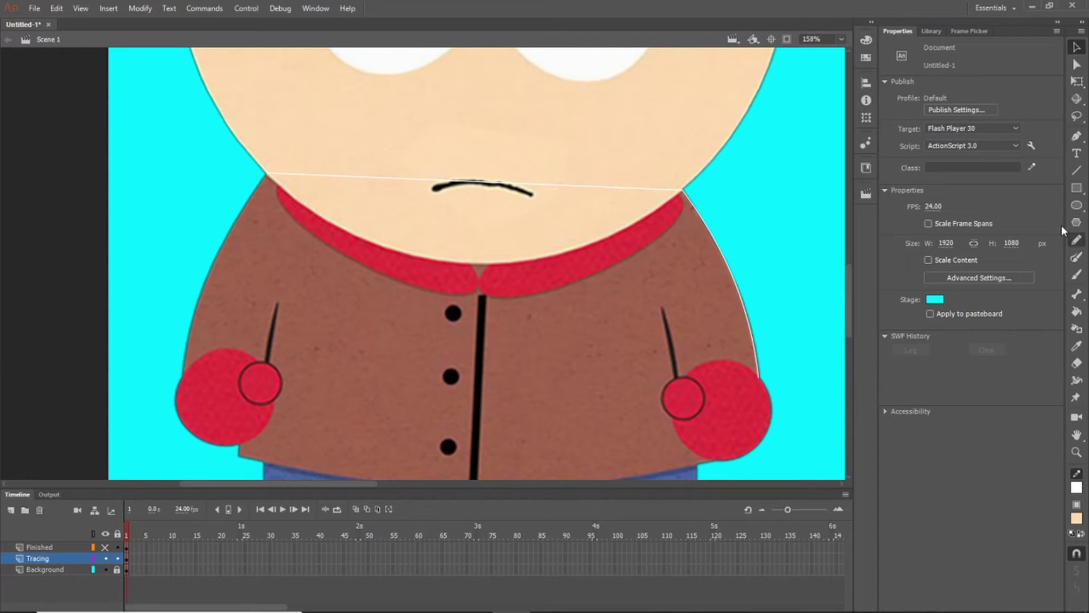
Step: Trace the jacket's left outer edge from the head down to the mitten with a line bent to follow its curve
click(1079, 175)
drag(267, 174, 183, 374)
click(1076, 47)
drag(228, 263, 214, 262)
Step: Draw a straight line along the black opening down the centre of the jacket
scroll(422, 281, down, 3)
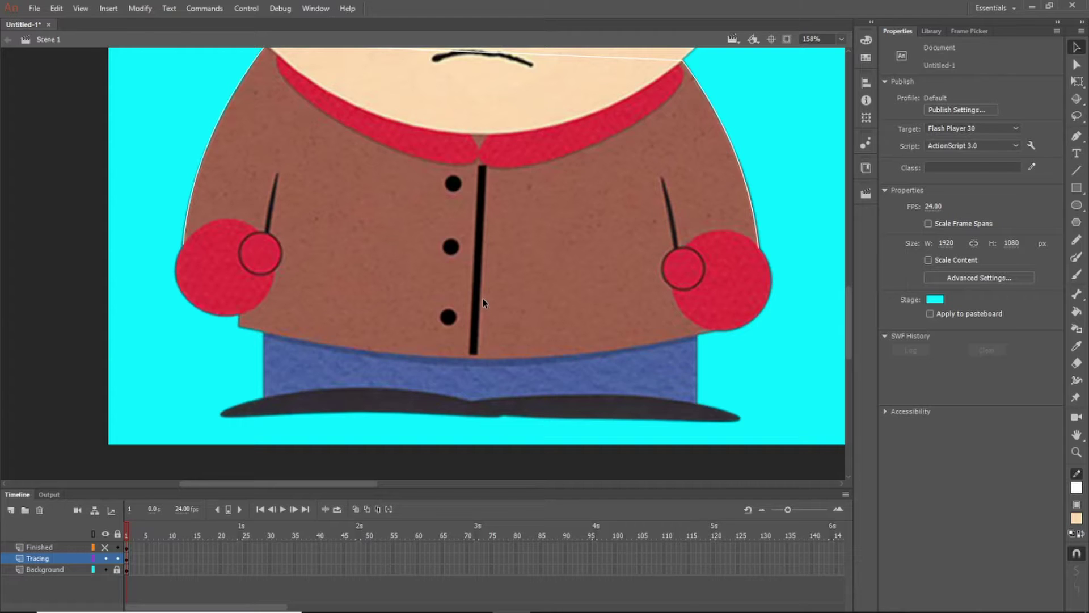
key(n)
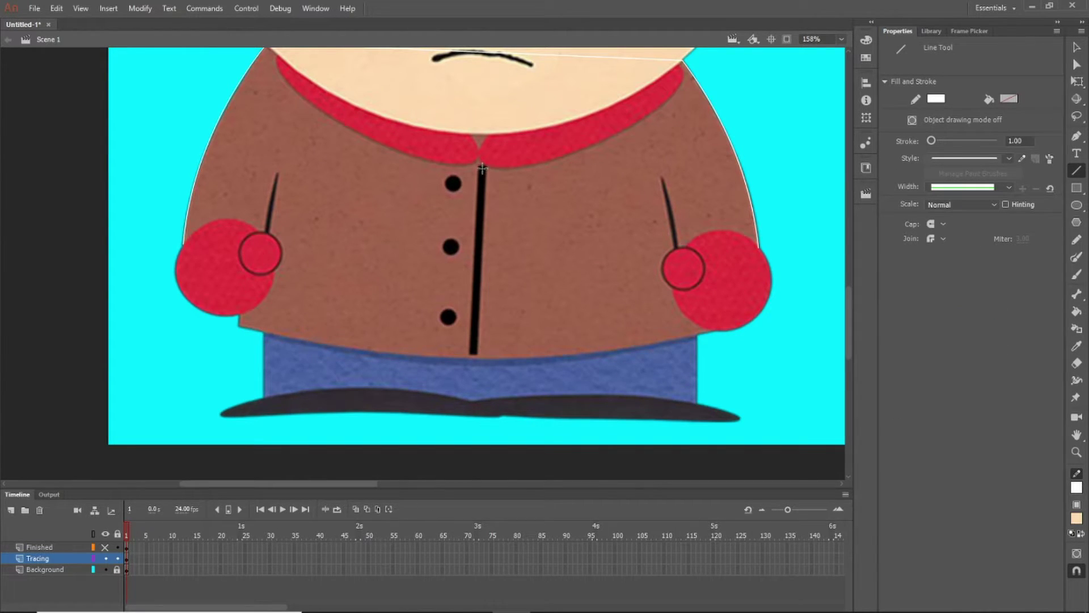
drag(483, 168, 474, 352)
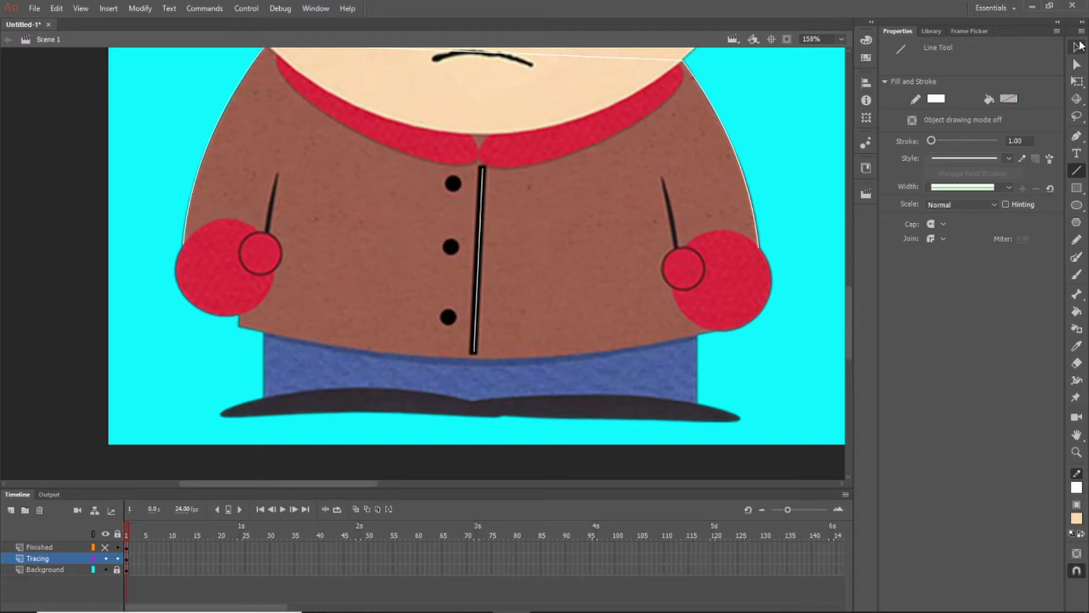
Step: Try stroke sizes of 3 and 5 on the jacket's centre line
click(1077, 48)
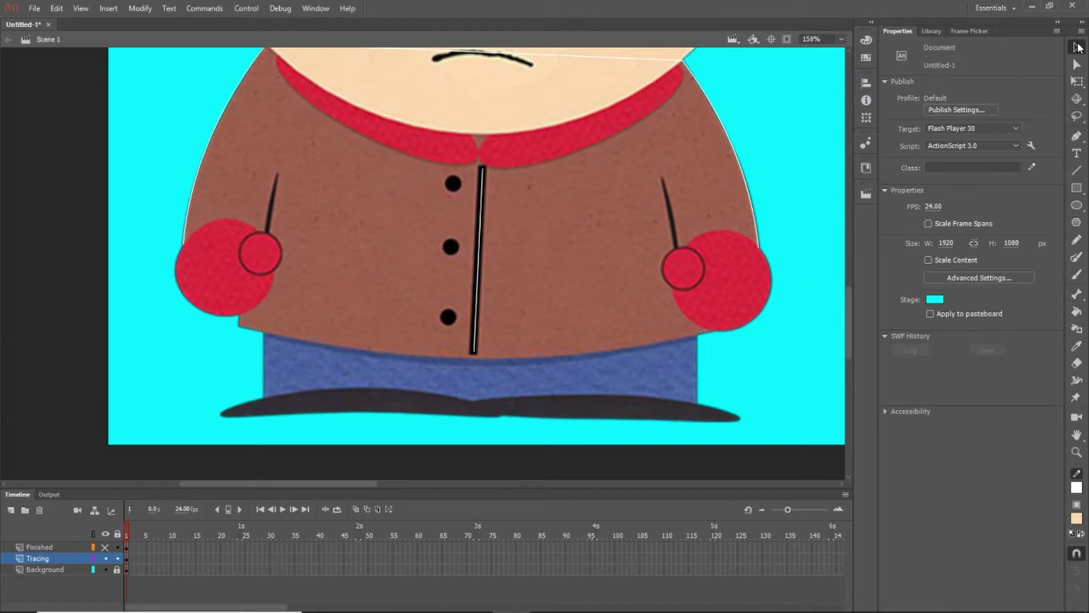
click(481, 262)
click(1078, 171)
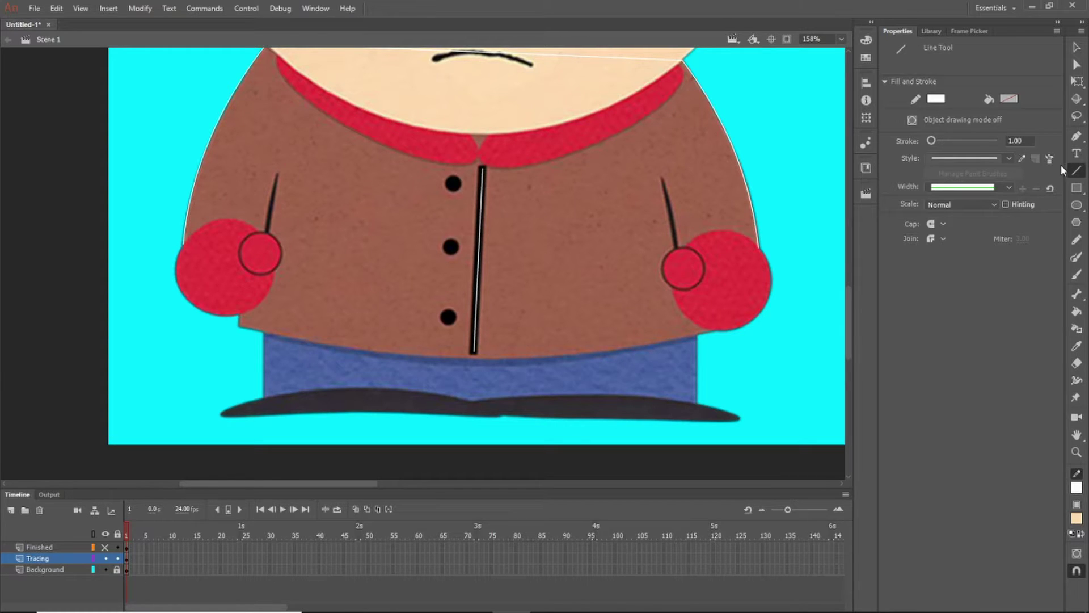
click(1026, 140)
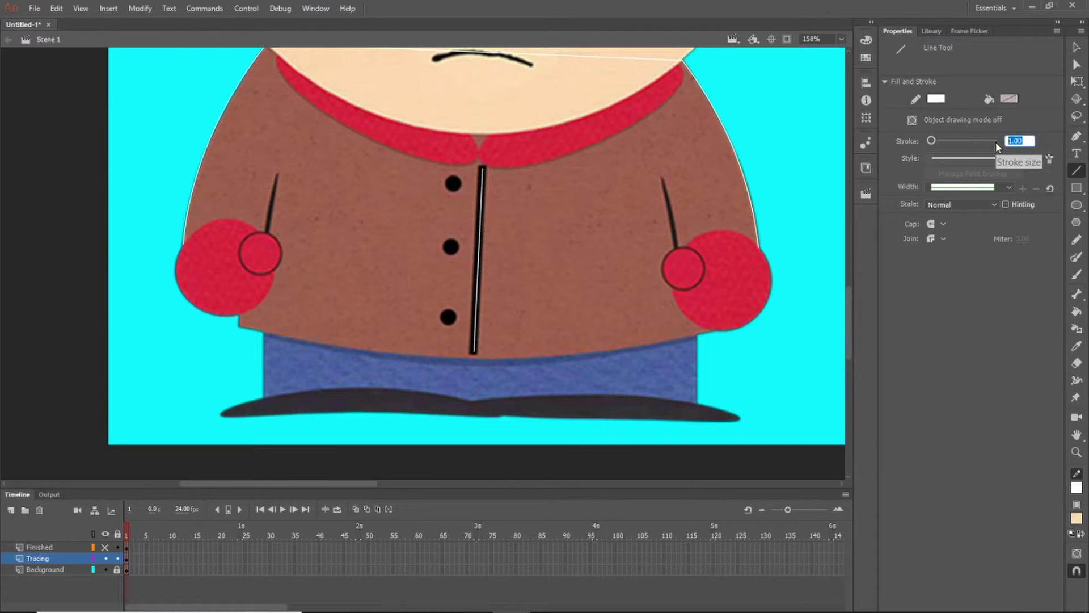
click(1076, 48)
click(481, 246)
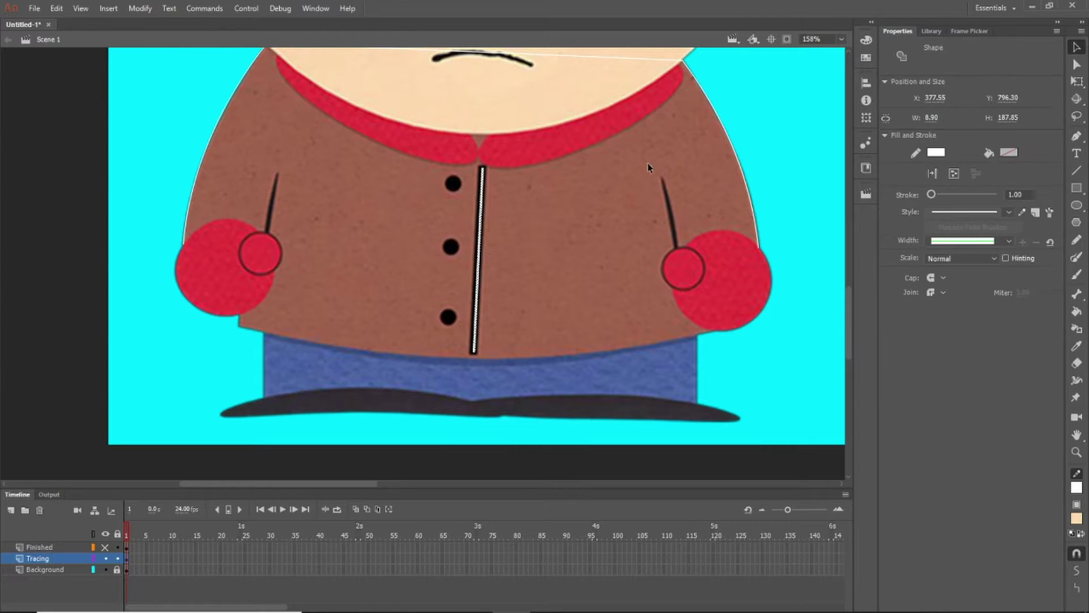
click(1015, 194)
text(300)
key(BackSpace)
key(BackSpace)
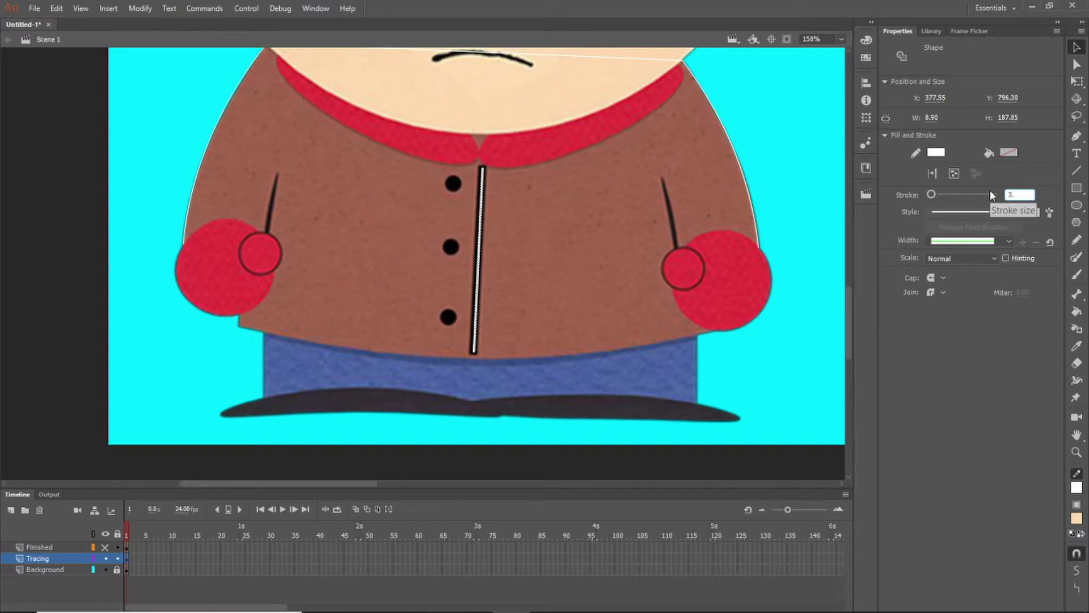
key(Return)
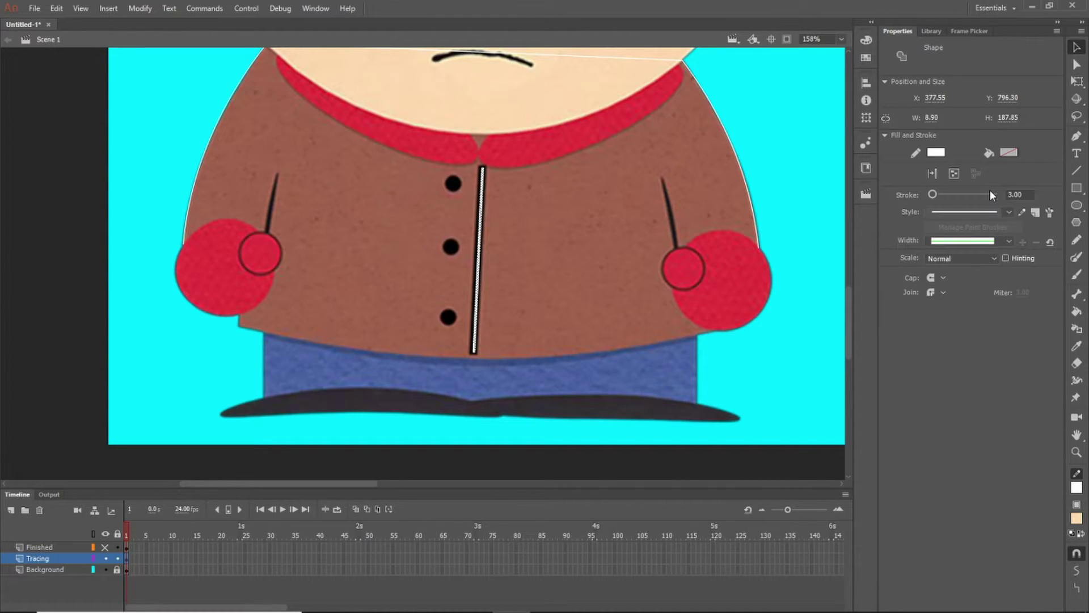
click(1015, 194)
text(5)
key(Return)
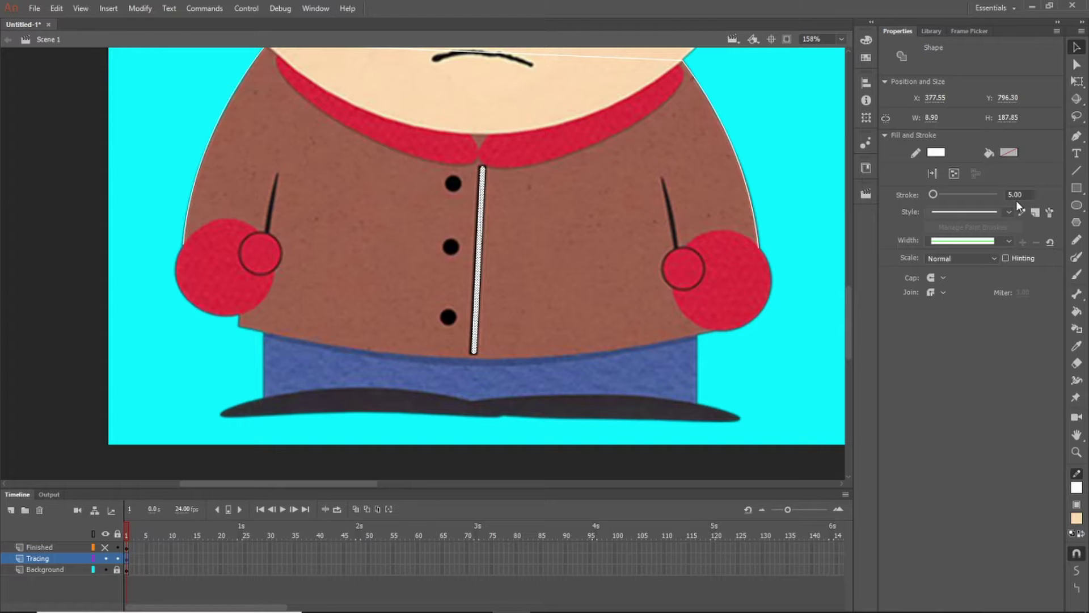
Step: Set the jacket's centre line to a stroke size of 7 and deselect it
click(1015, 198)
text(7)
key(Return)
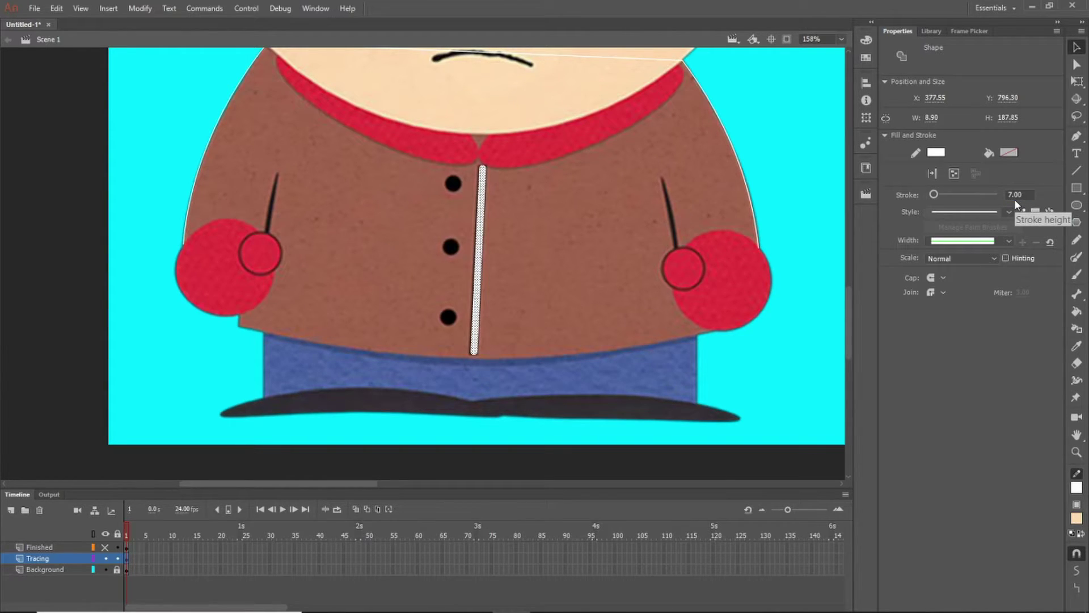
click(785, 229)
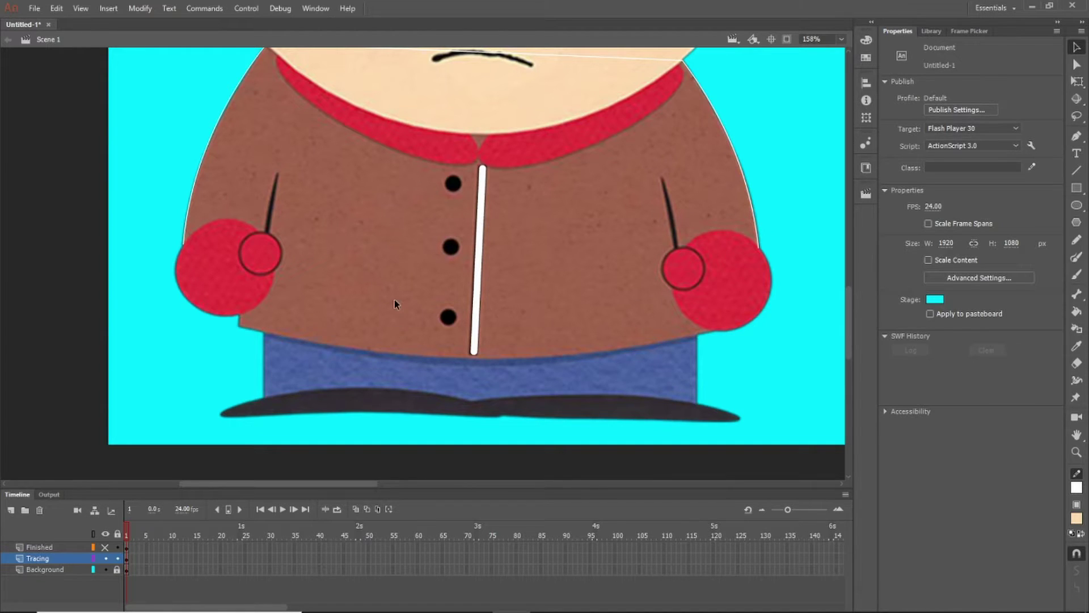
Step: With a stroke size of 1, trace the jacket from the left mitten to the centre of the hem, curving the hem line
click(1076, 171)
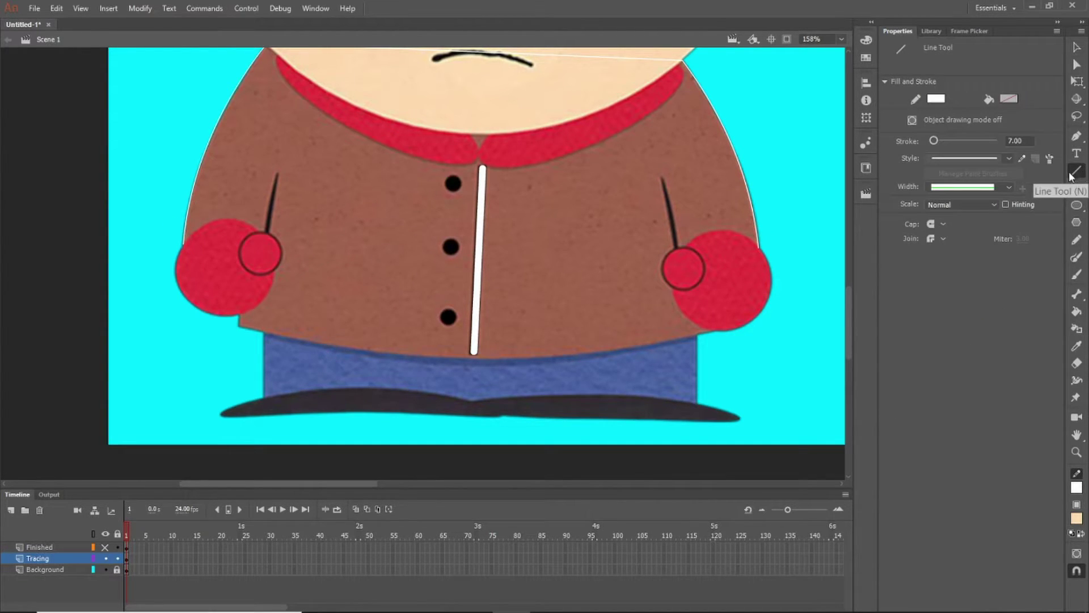
click(1012, 141)
text(1.)
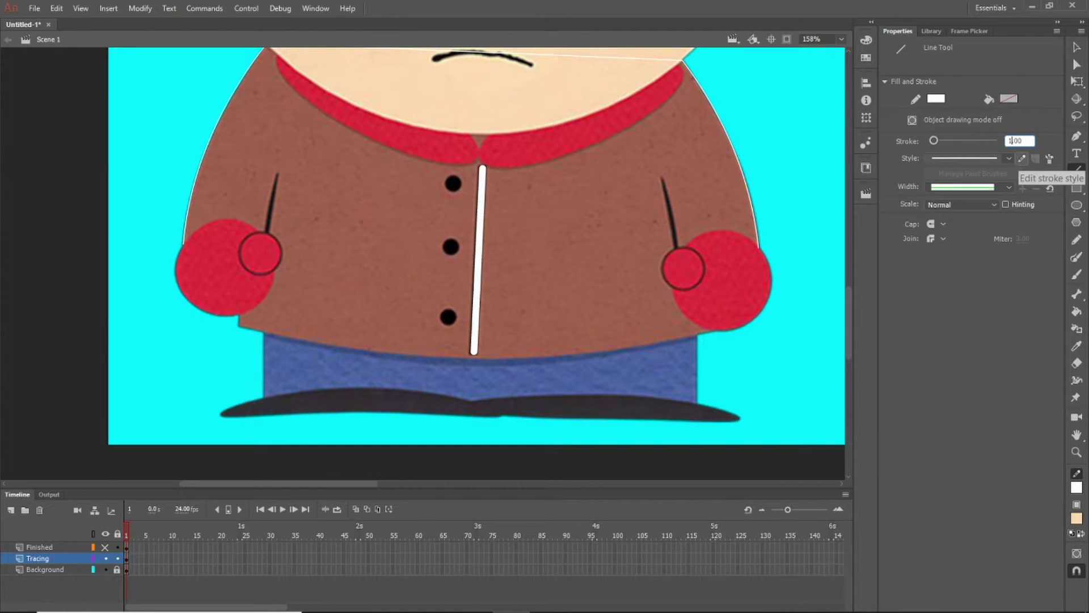
key(Return)
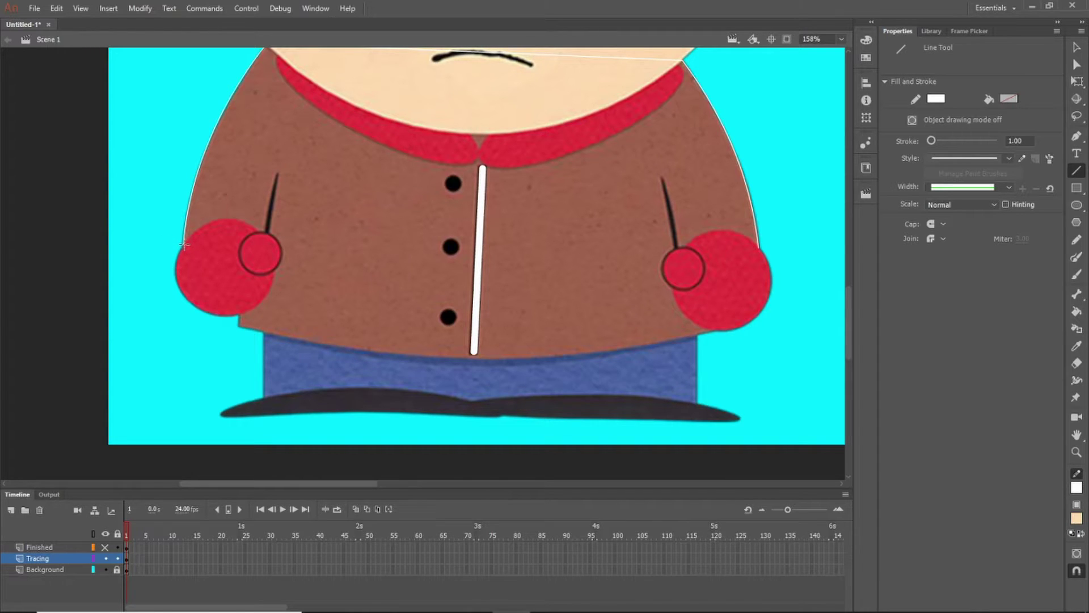
drag(184, 245, 241, 326)
drag(241, 326, 471, 359)
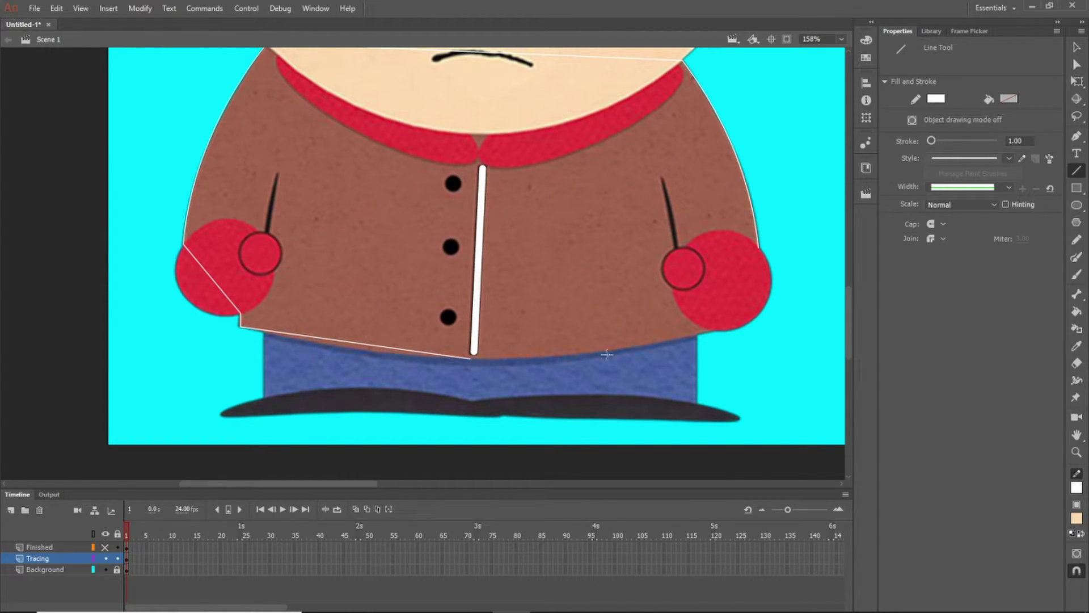
click(1078, 47)
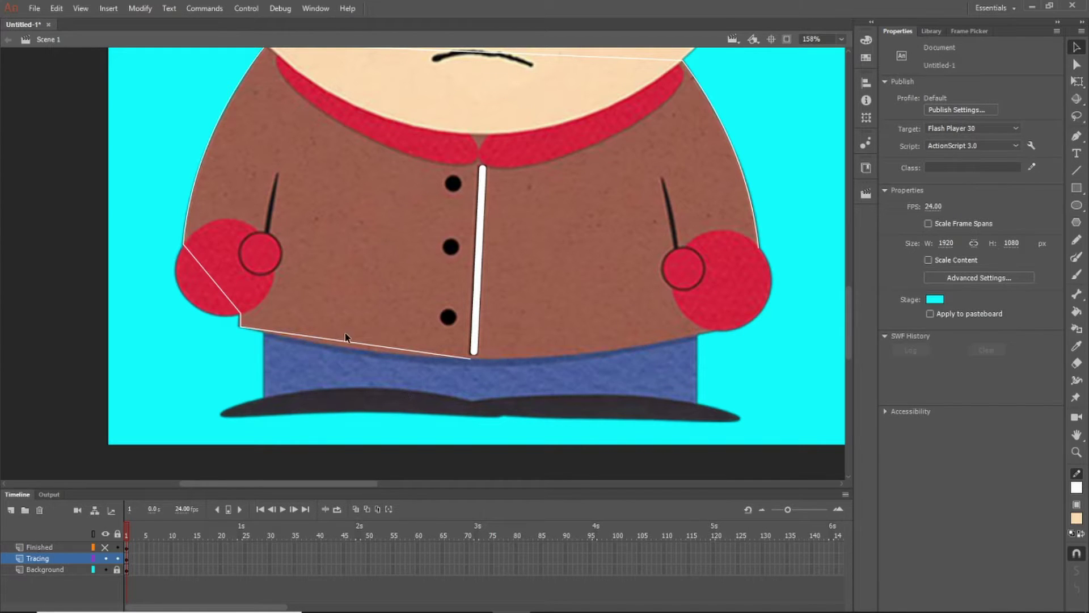
drag(355, 344, 352, 354)
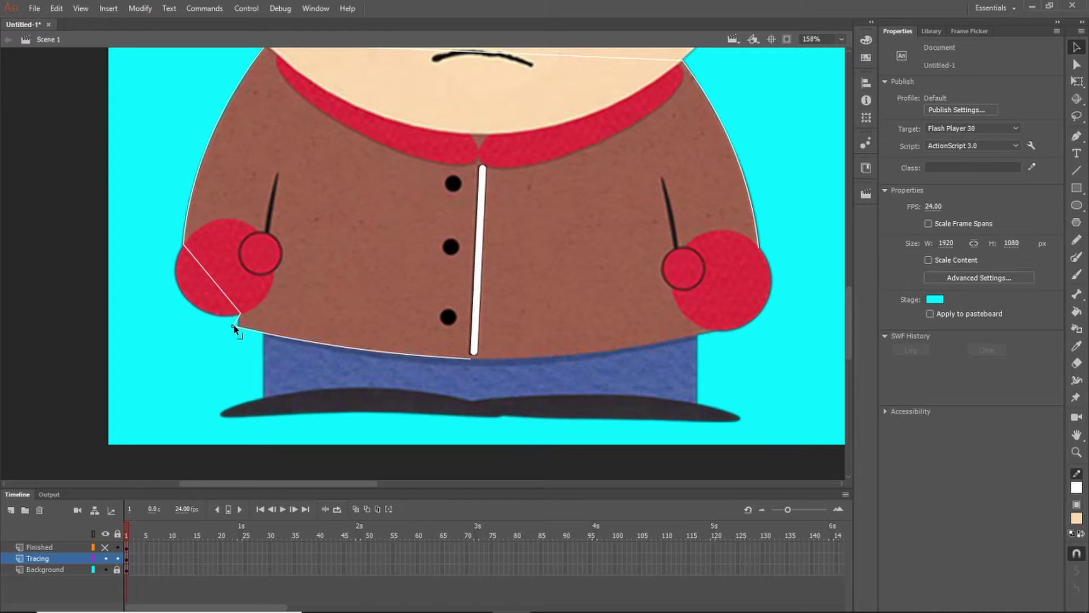
Step: Trace the right half of the jacket's hem with a line from the centre to the right mitten, bent to match its curve
click(1077, 169)
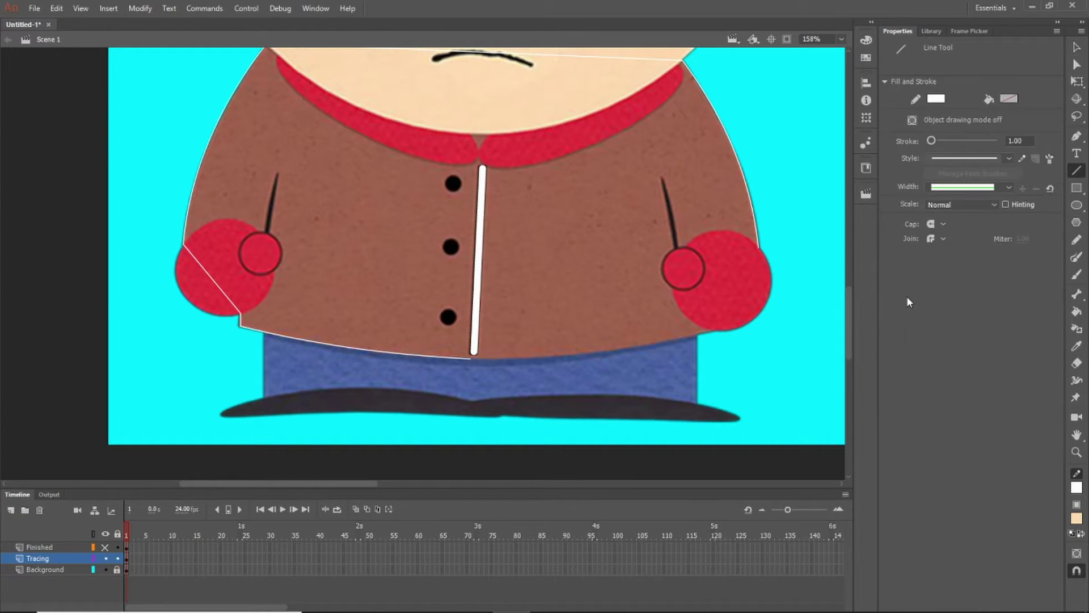
drag(468, 358, 709, 331)
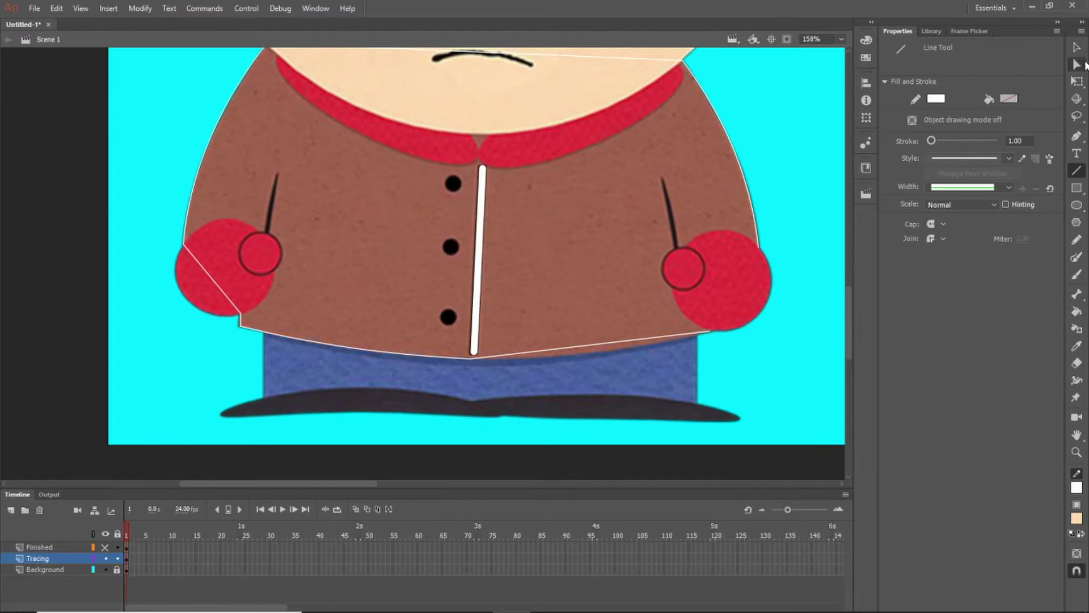
key(v)
drag(599, 342, 596, 353)
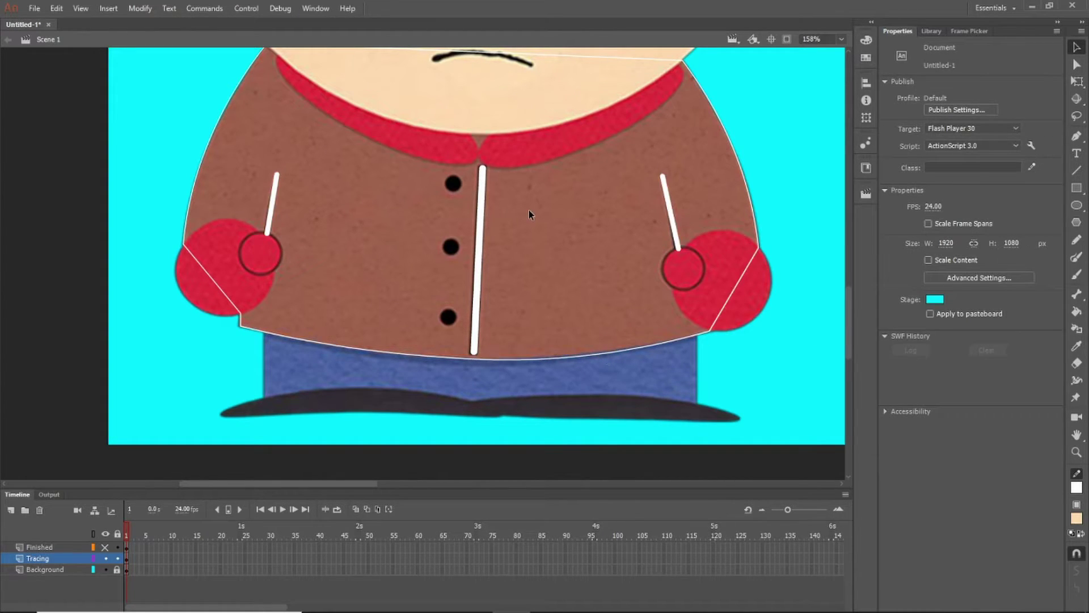
Step: With no fill and a stroke size of 1, trace the jacket's top button with a circle about 18 px across
scroll(529, 210, down, 2)
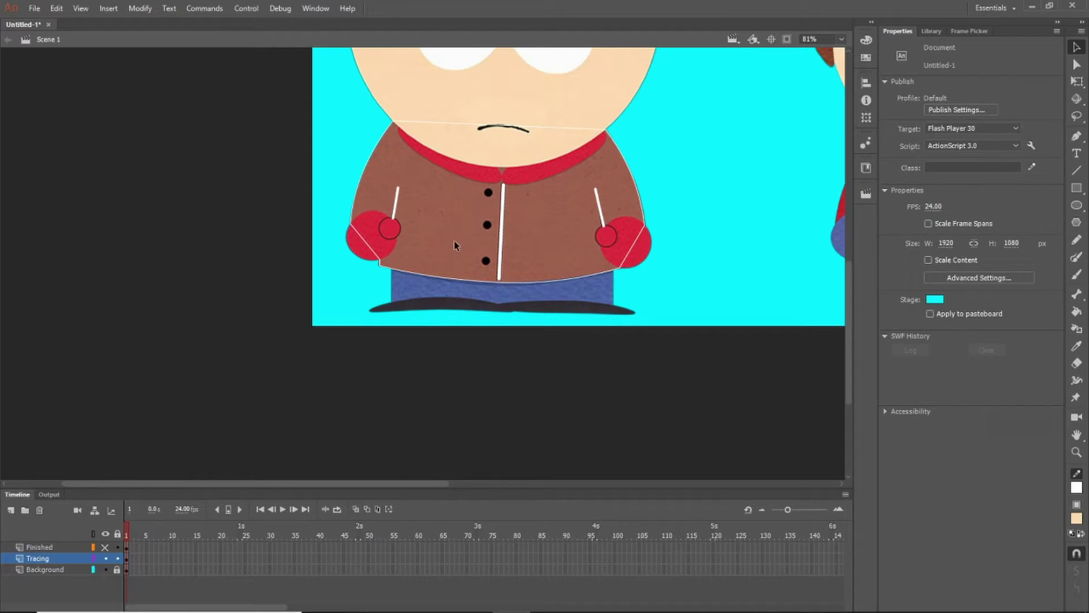
scroll(487, 206, up, 2)
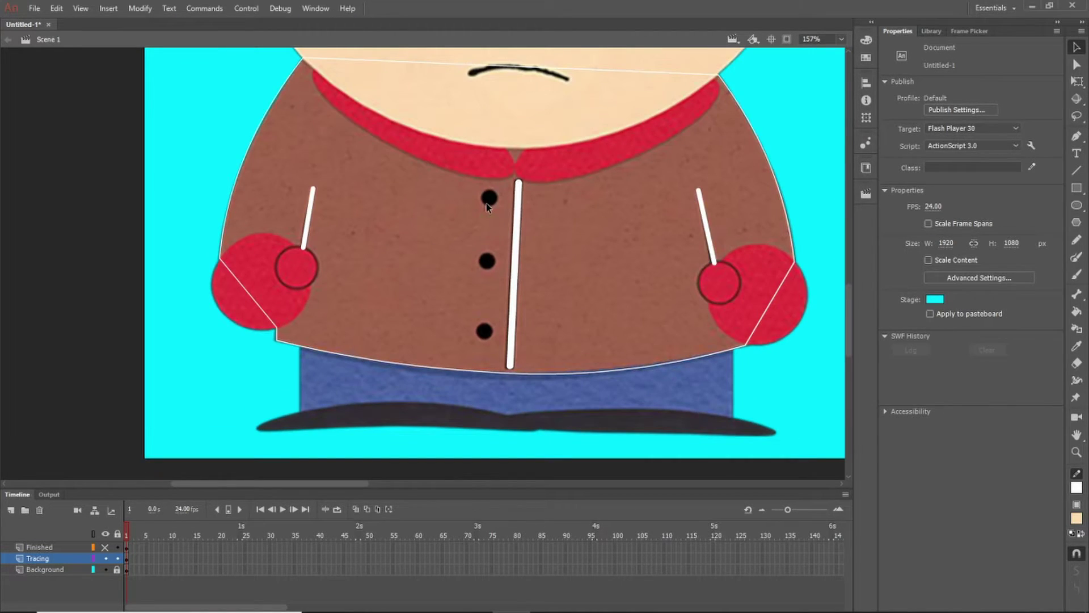
scroll(486, 206, down, 1)
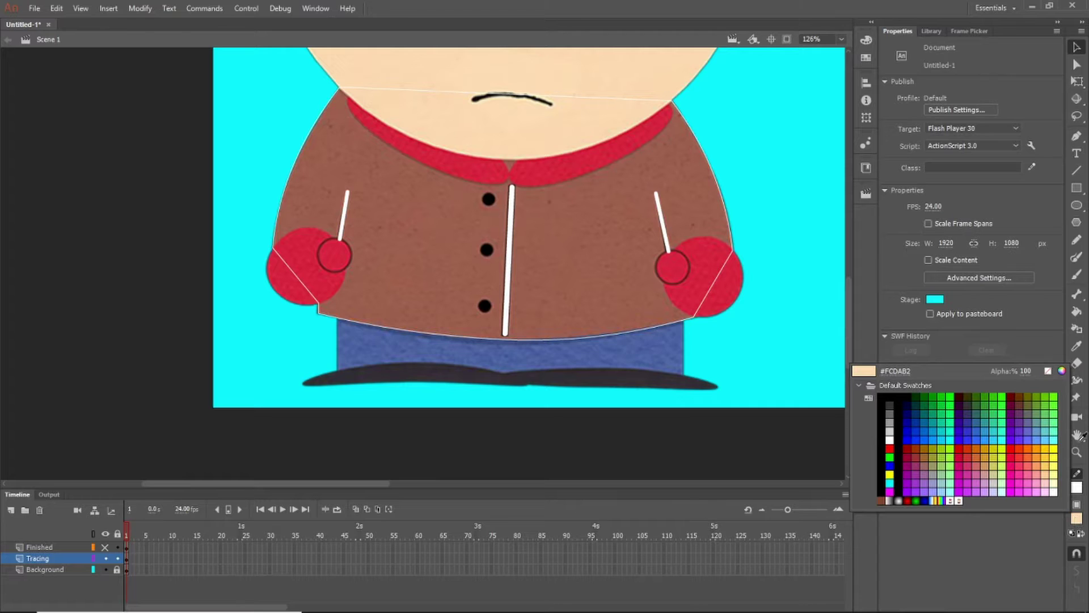
click(1048, 371)
click(1077, 205)
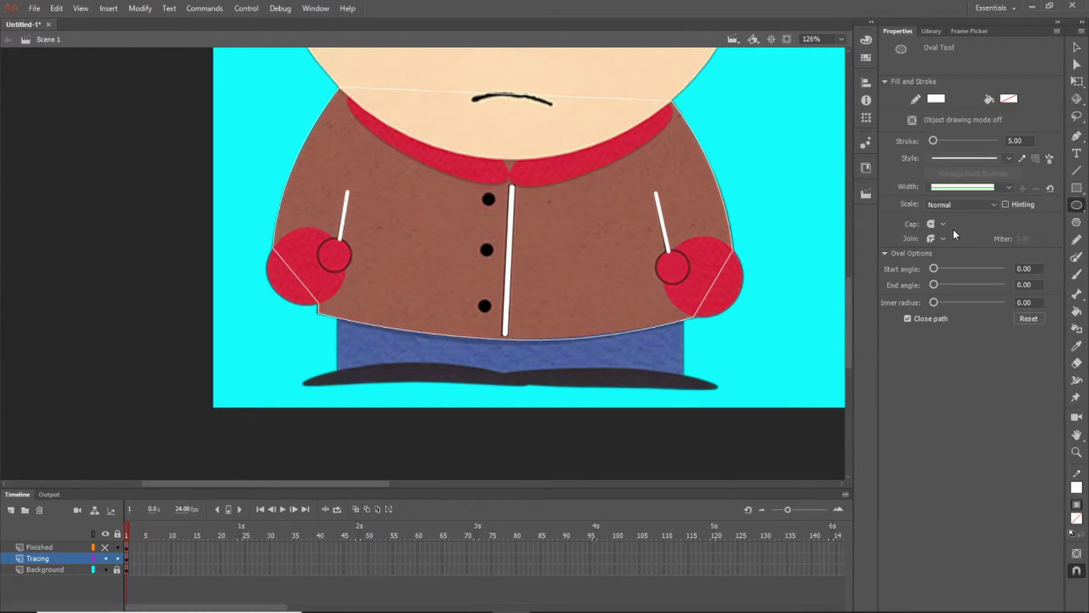
scroll(482, 199, up, 2)
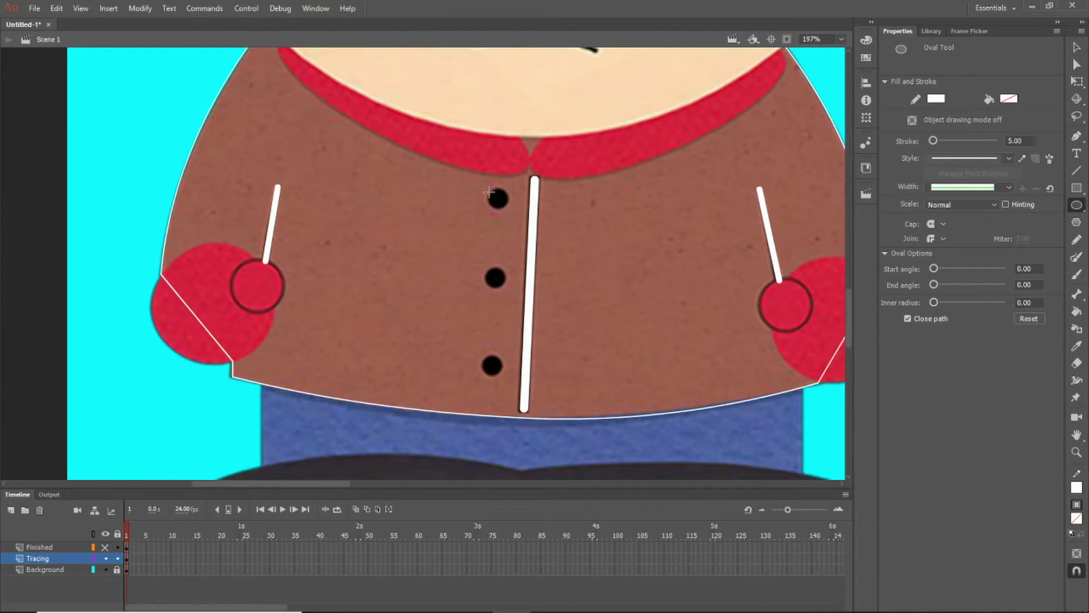
drag(484, 186, 510, 213)
key(ctrl+z)
drag(1013, 141, 1006, 146)
text(1)
key(Return)
drag(488, 188, 509, 209)
Step: Copy the button's circle, place the copy around the middle button and paste another copy
click(1077, 47)
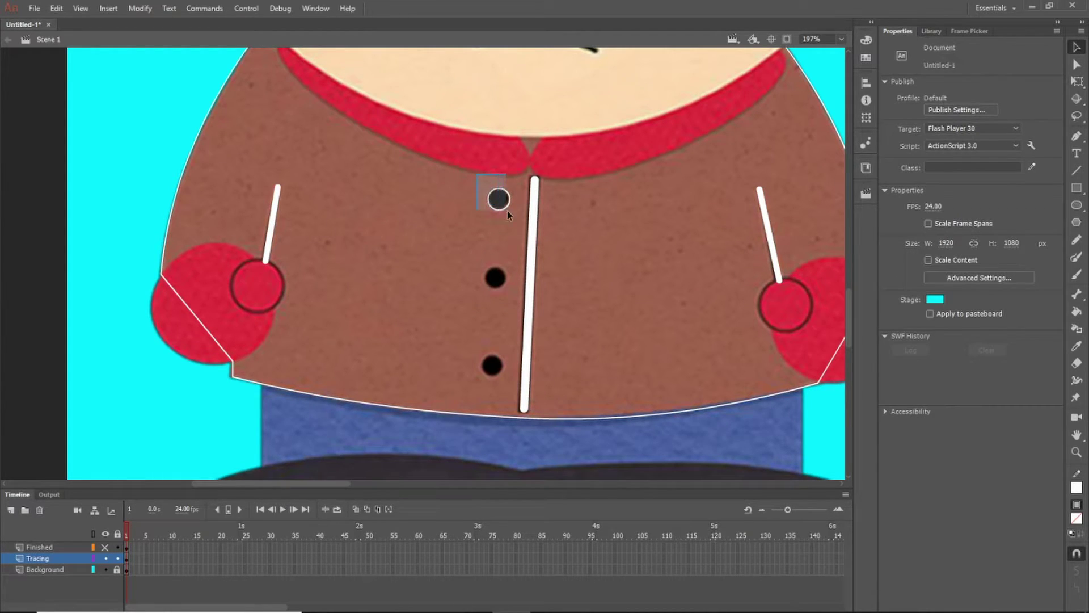
drag(477, 173, 516, 220)
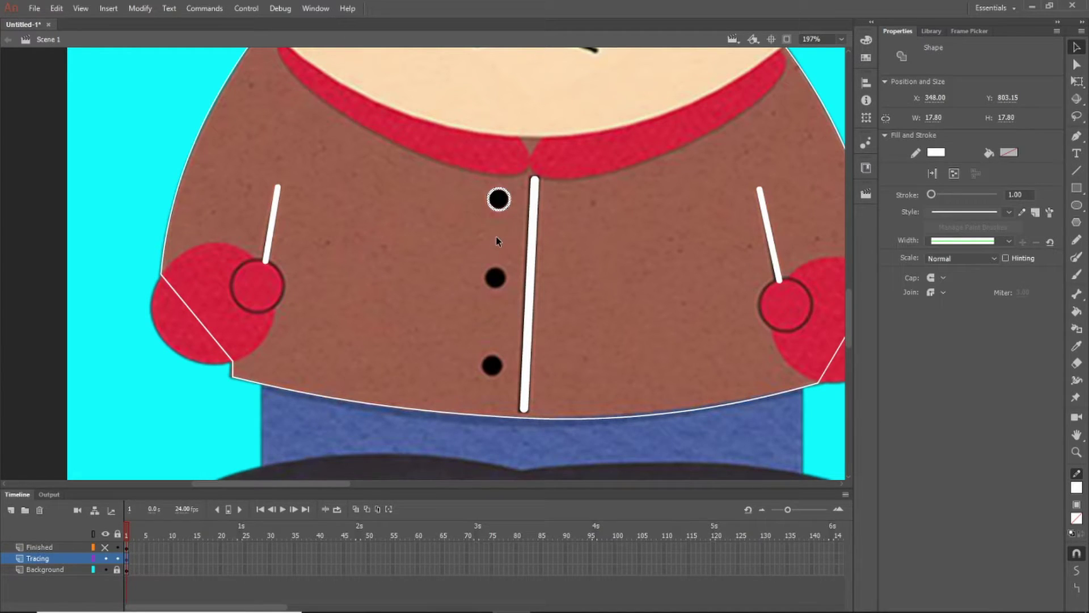
key(ctrl+x)
key(ctrl+v)
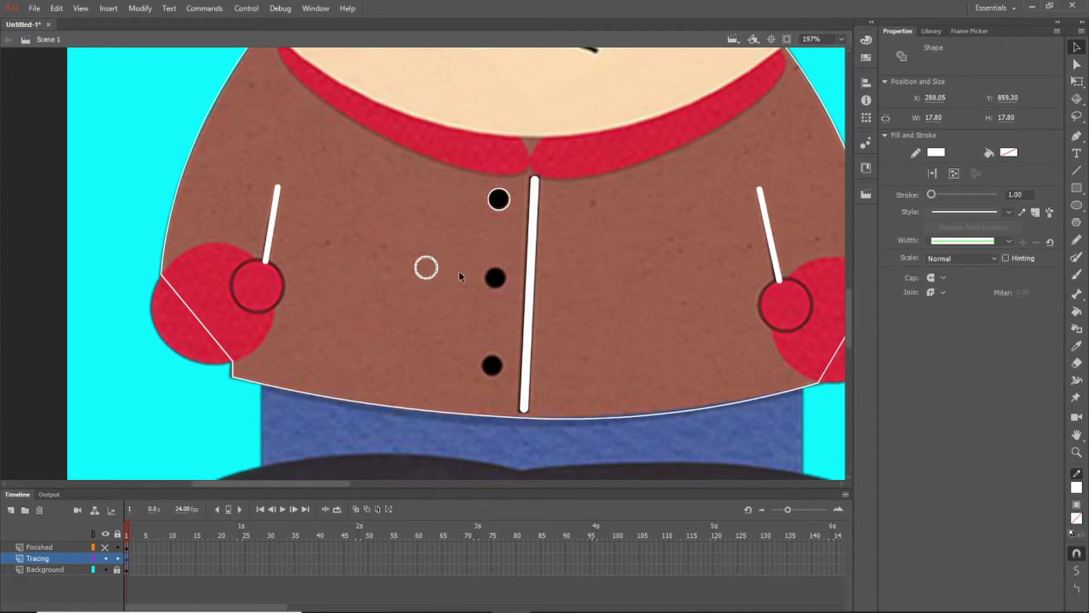
drag(434, 278, 503, 289)
key(ctrl+z)
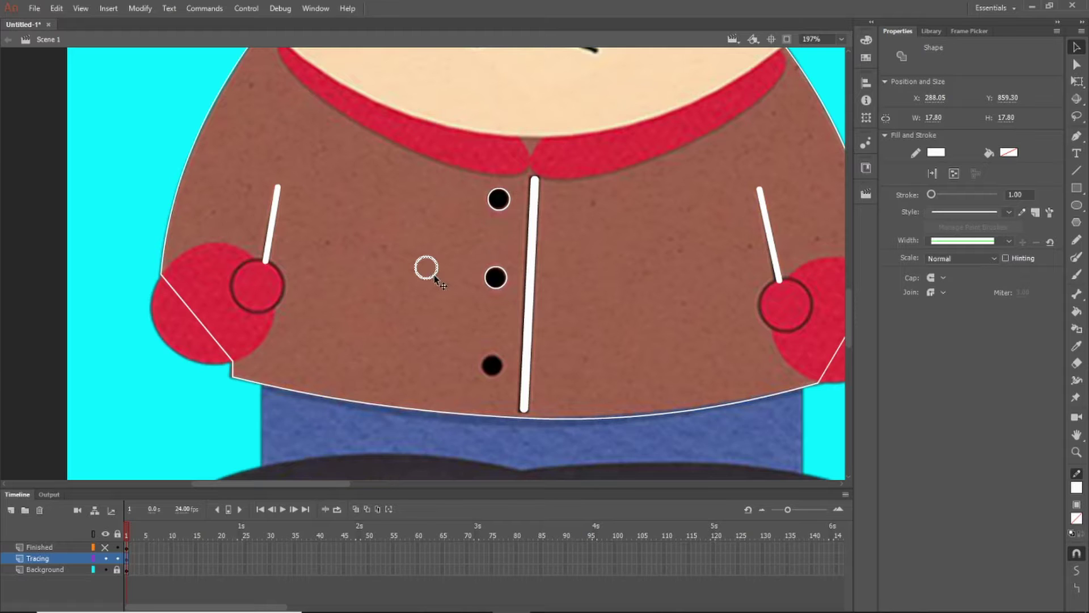
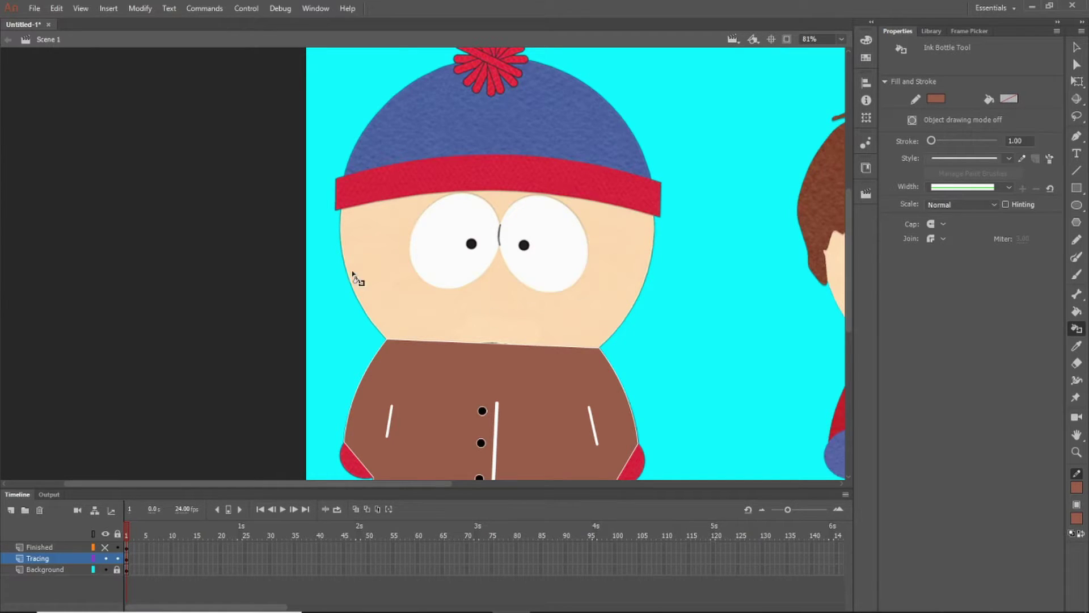
Step: Recolour only the jacket's outer outline with the brown stroke at size 1 using the Ink Bottle tool
scroll(536, 278, down, 5)
scroll(539, 287, up, 3)
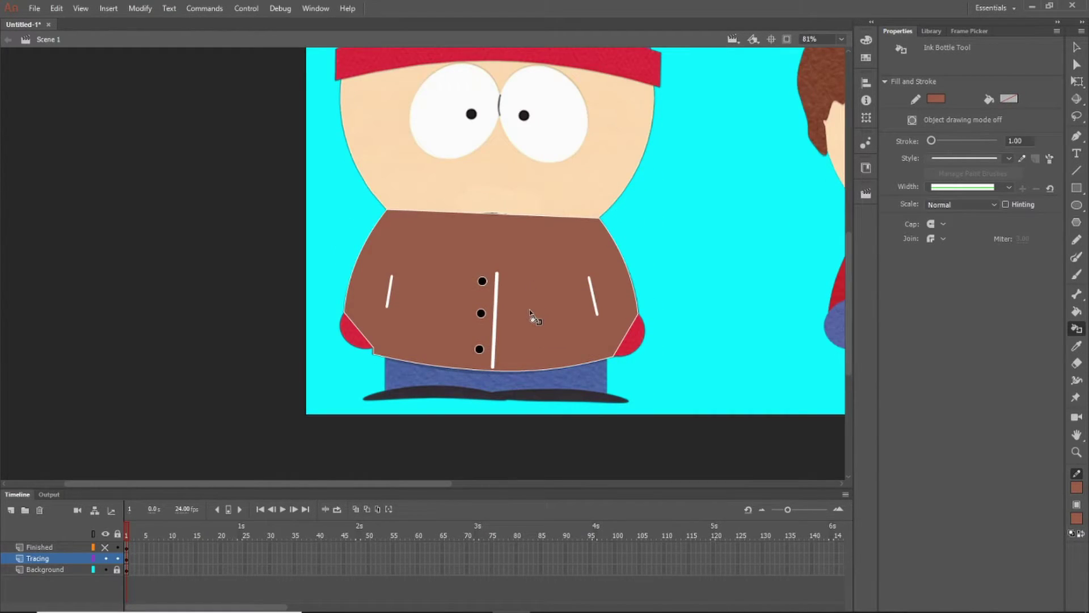
click(530, 312)
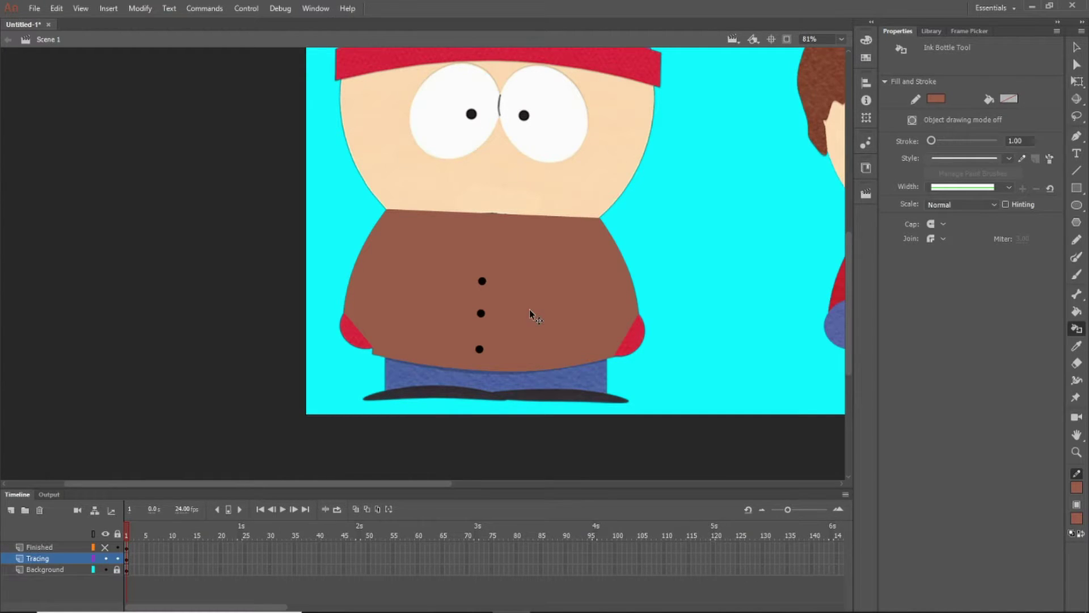
key(ctrl+z)
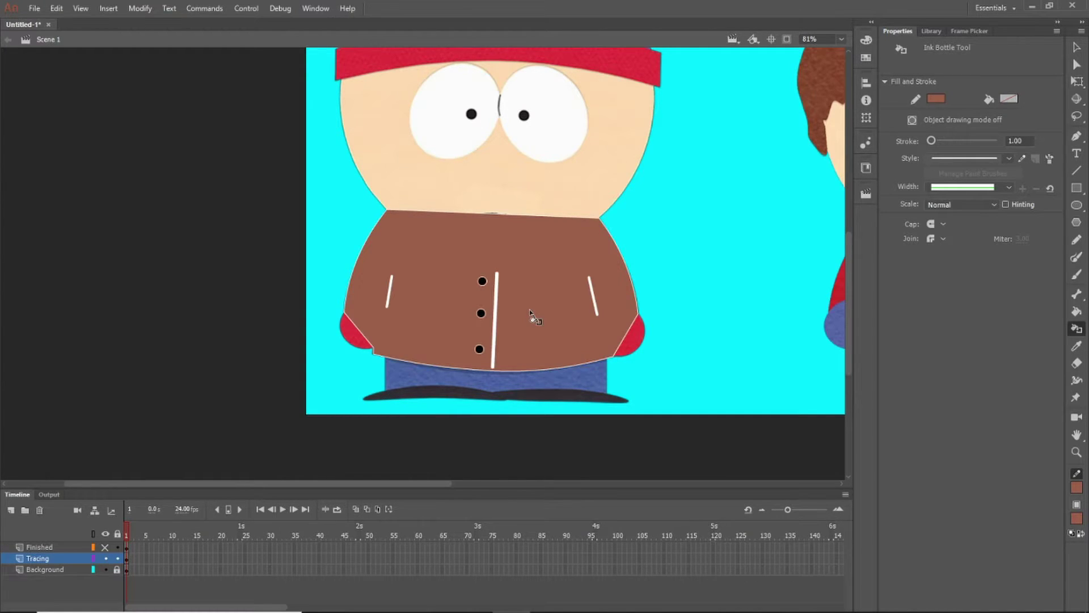
click(559, 220)
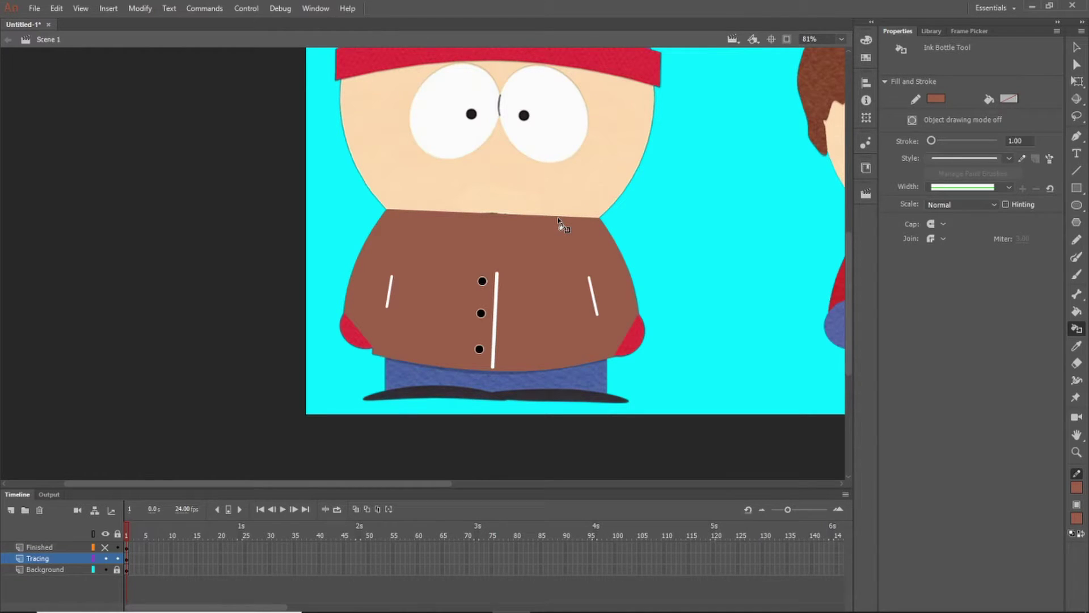
Step: Set the stroke to black at size 7 and apply it to the jacket's centre line
click(1076, 487)
click(890, 367)
click(1017, 141)
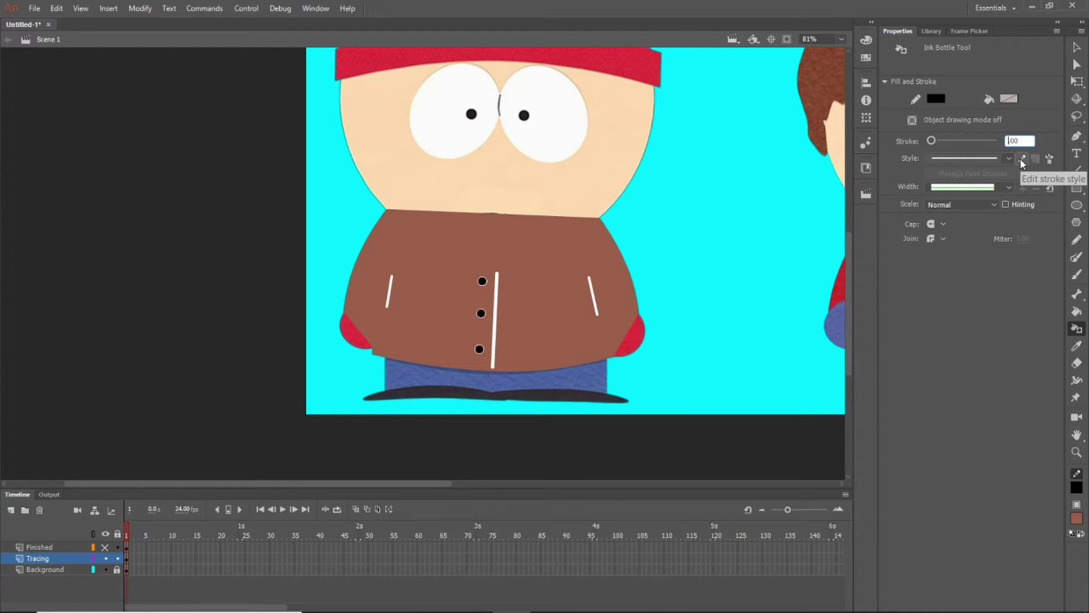
text(7)
key(Return)
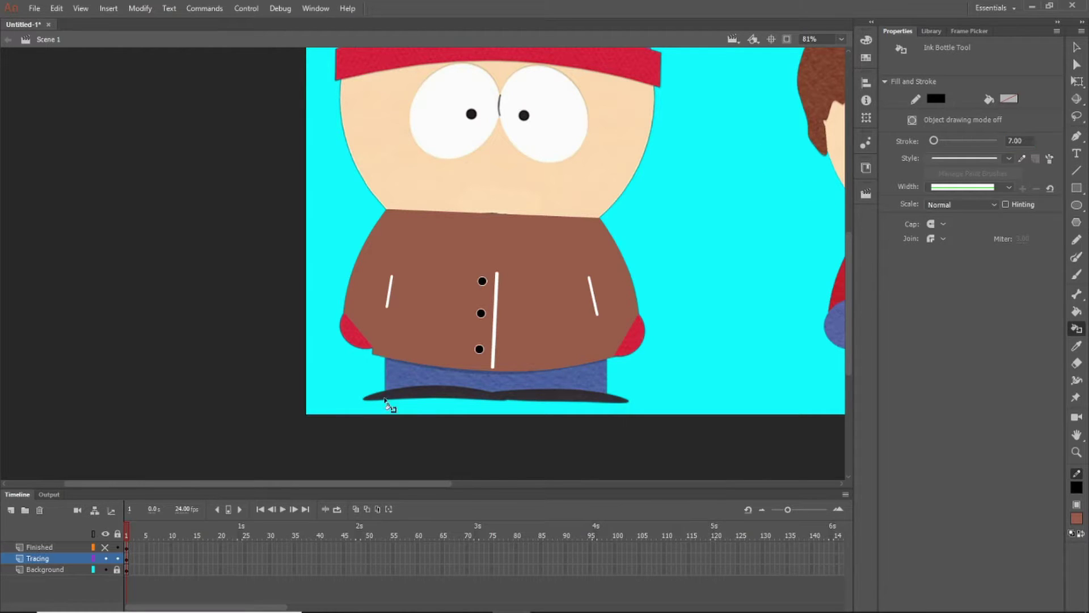
click(494, 315)
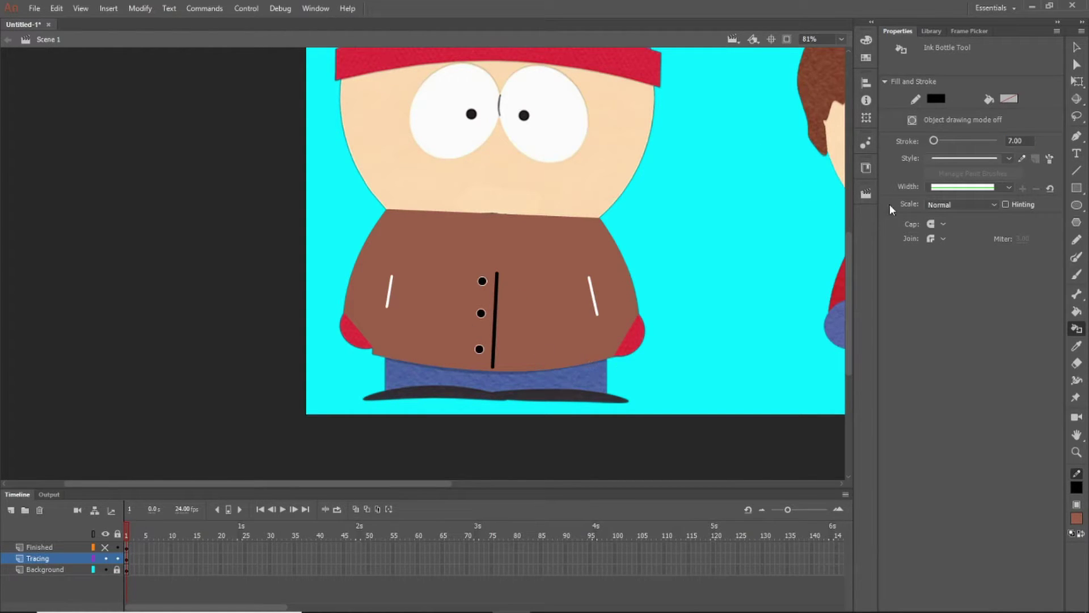
Step: Apply a black stroke of size 5 to the two sleeve lines on the jacket
click(1016, 140)
click(592, 309)
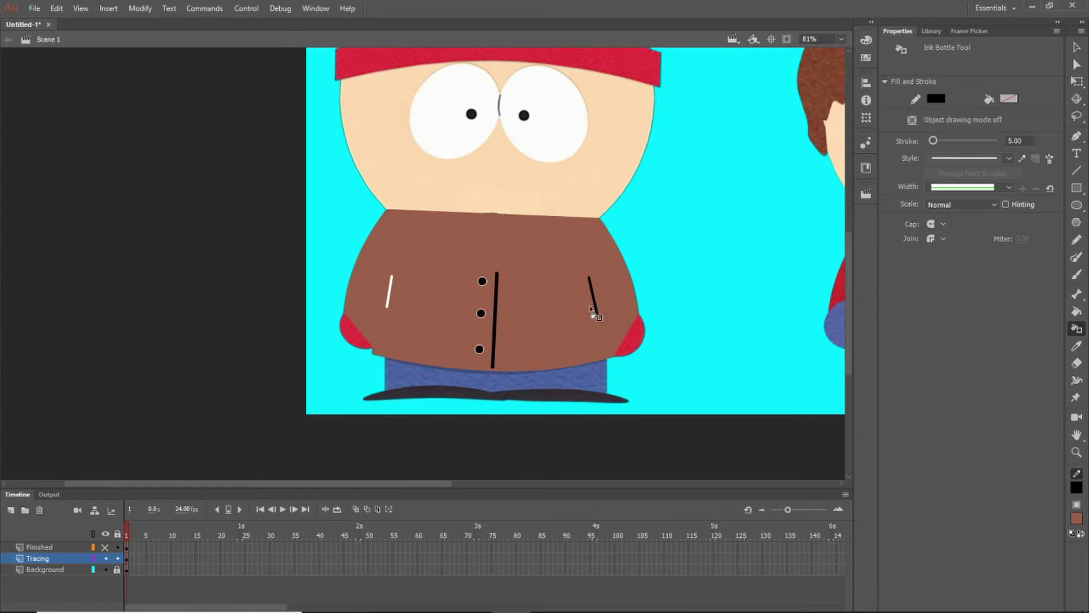
click(389, 296)
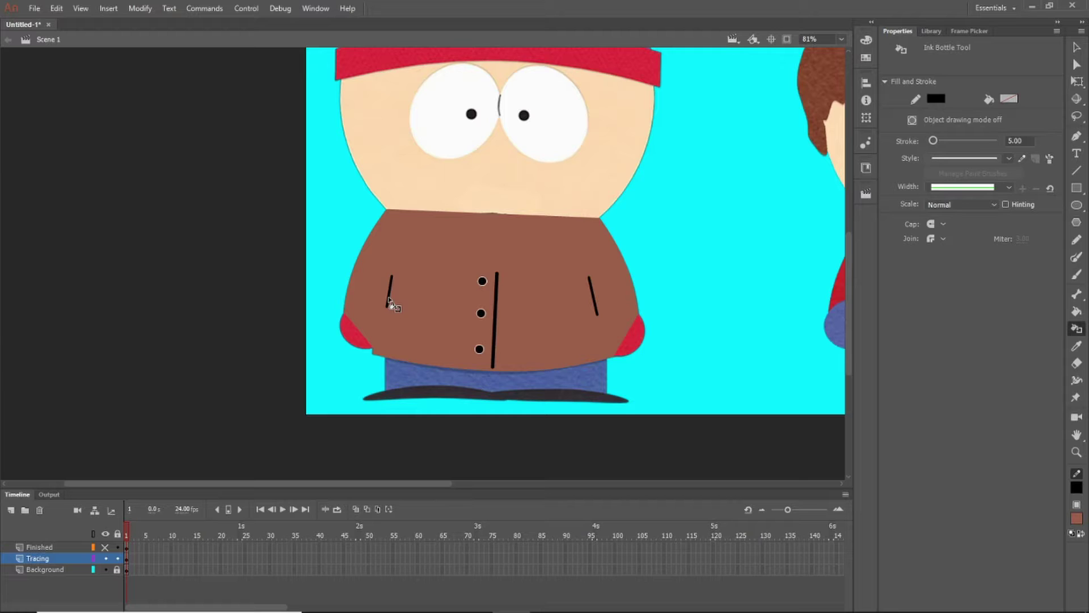
Step: Try the black stroke of size 5 on the outlines of the three jacket buttons
click(484, 285)
click(481, 314)
click(481, 350)
Step: Compare the traced jacket with the reference picture by hiding and showing the Tracing layer
click(107, 557)
click(108, 557)
click(107, 557)
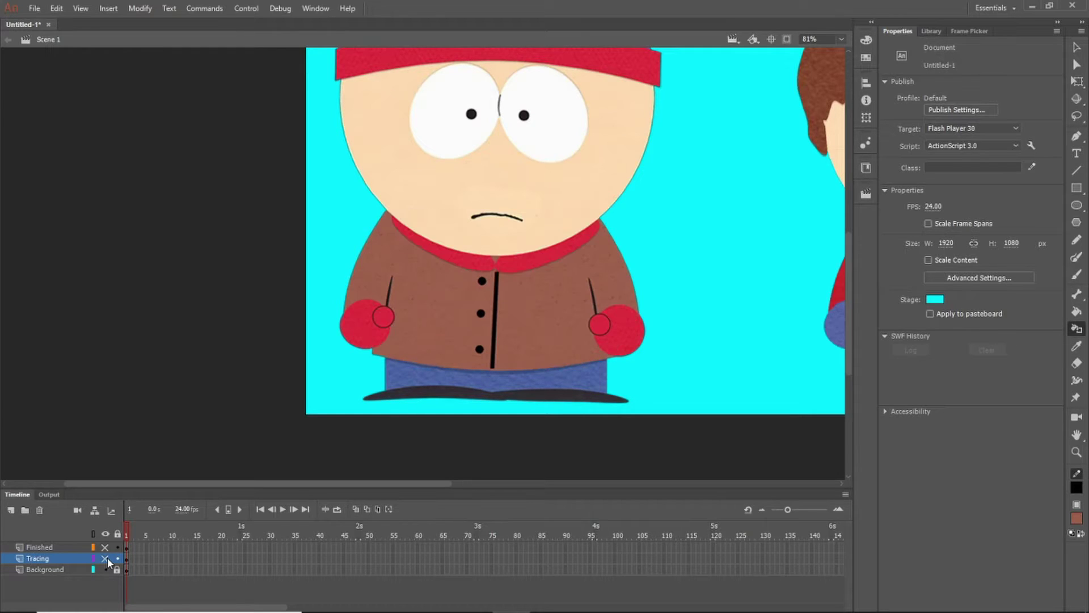
click(108, 557)
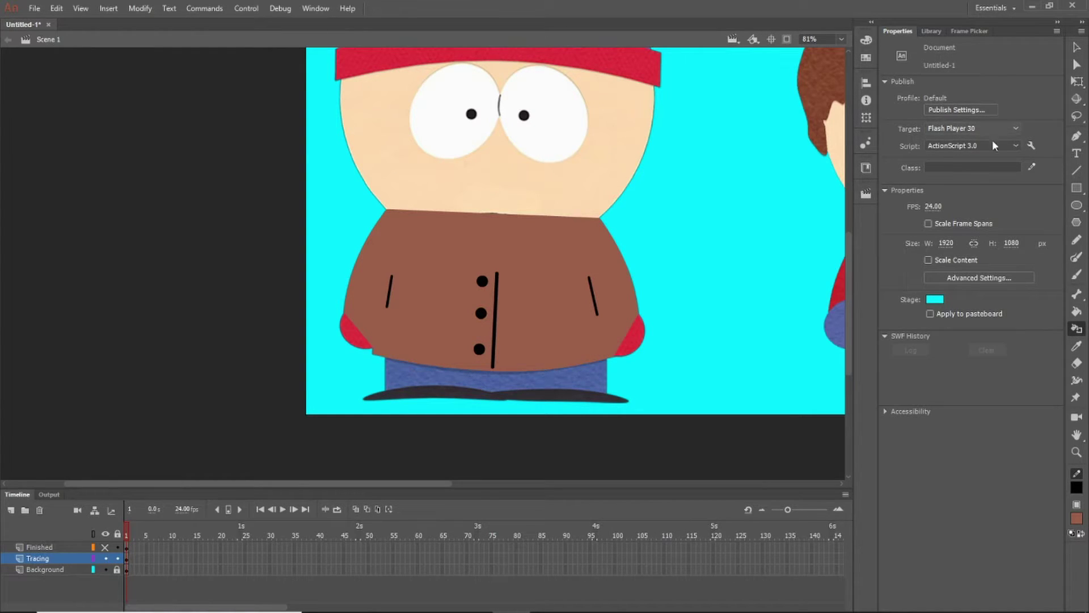
Step: Apply a black stroke of size 1 to the outlines of the three jacket buttons
click(1077, 328)
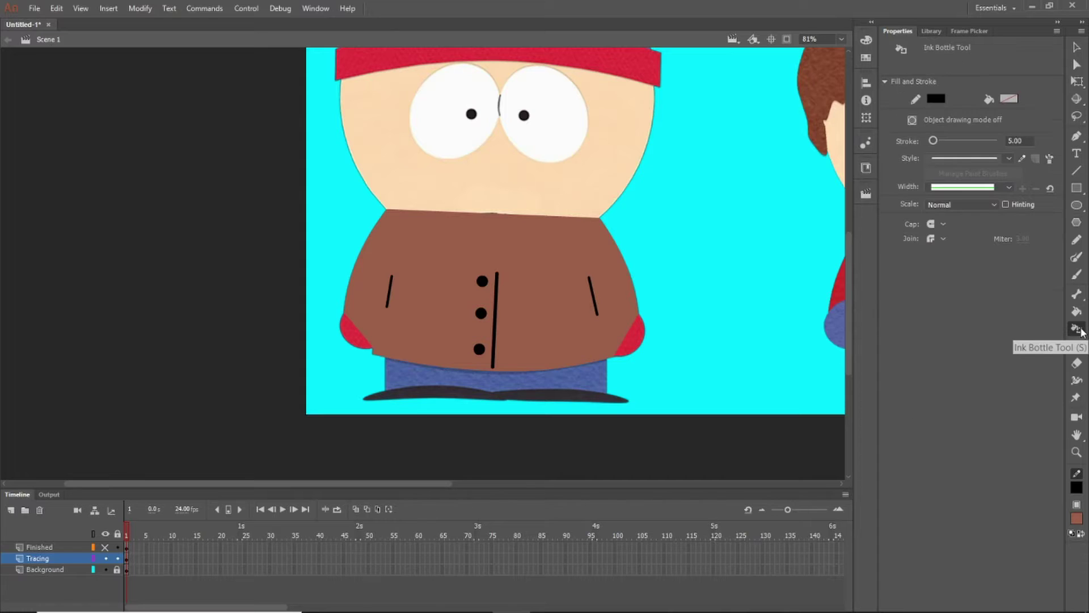
click(1012, 141)
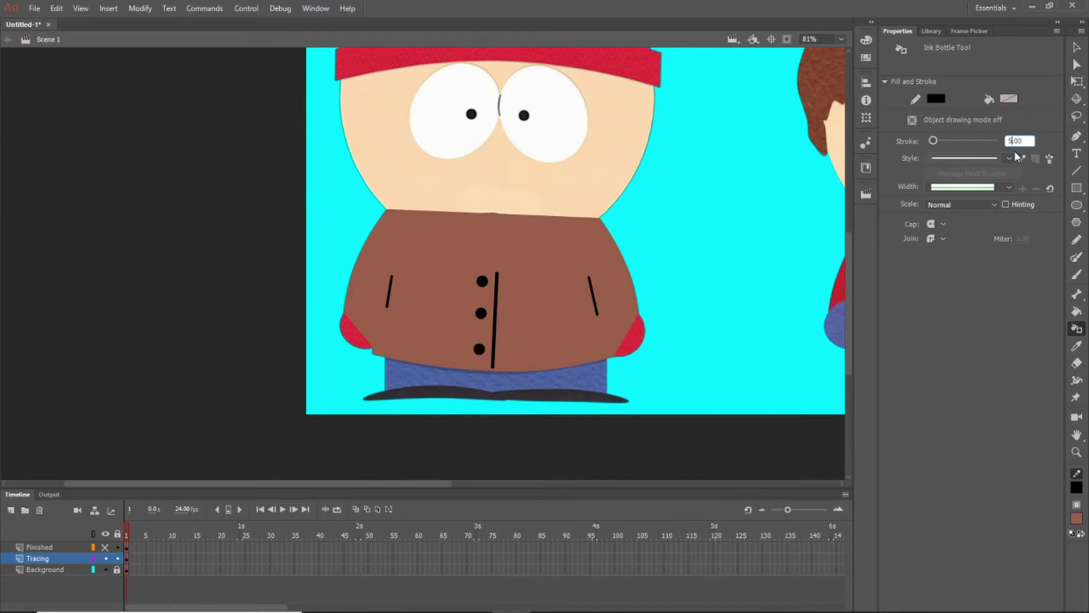
text(1)
key(Return)
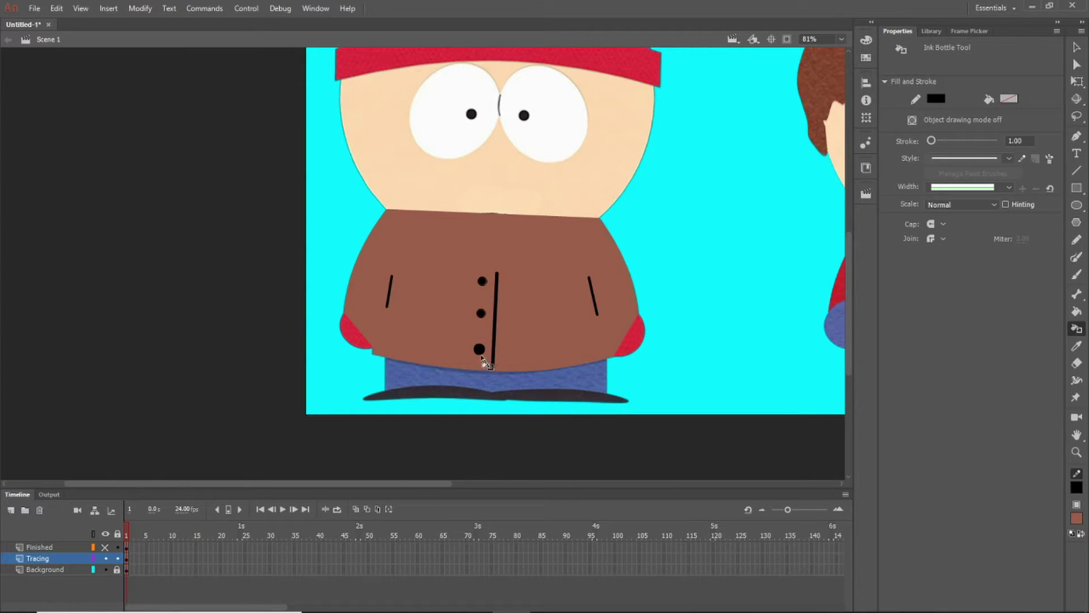
Step: Fill the three jacket buttons with black using the Paint Bucket tool
scroll(481, 356, up, 3)
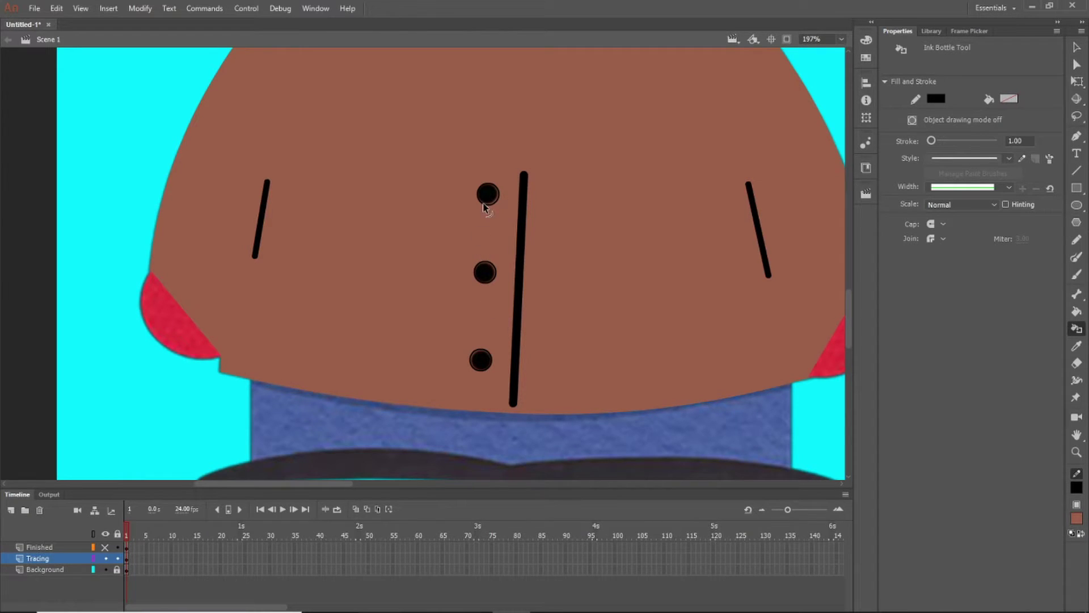
click(1076, 312)
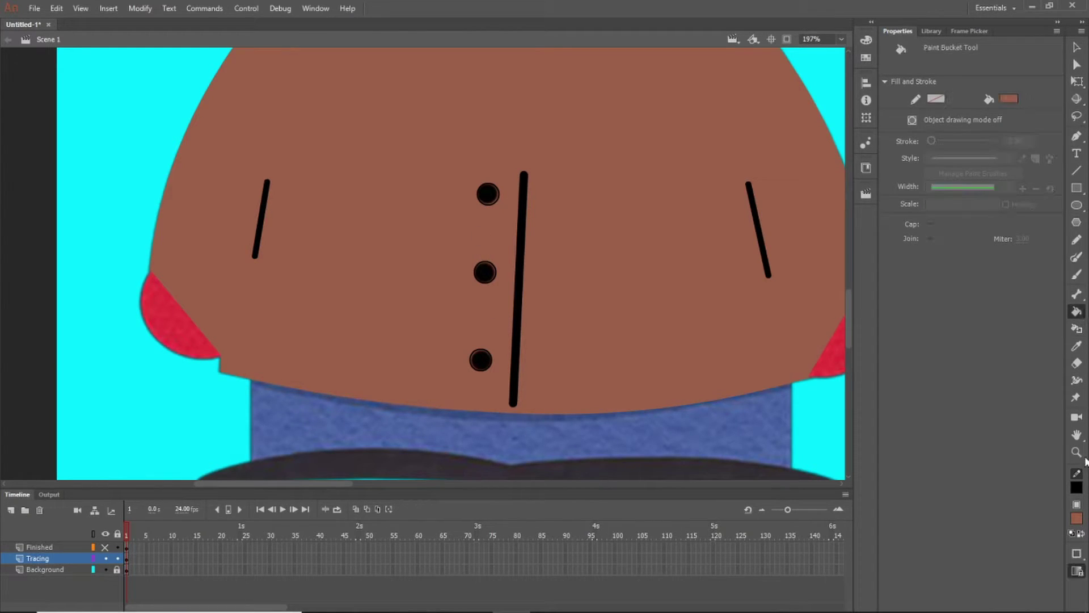
click(1077, 518)
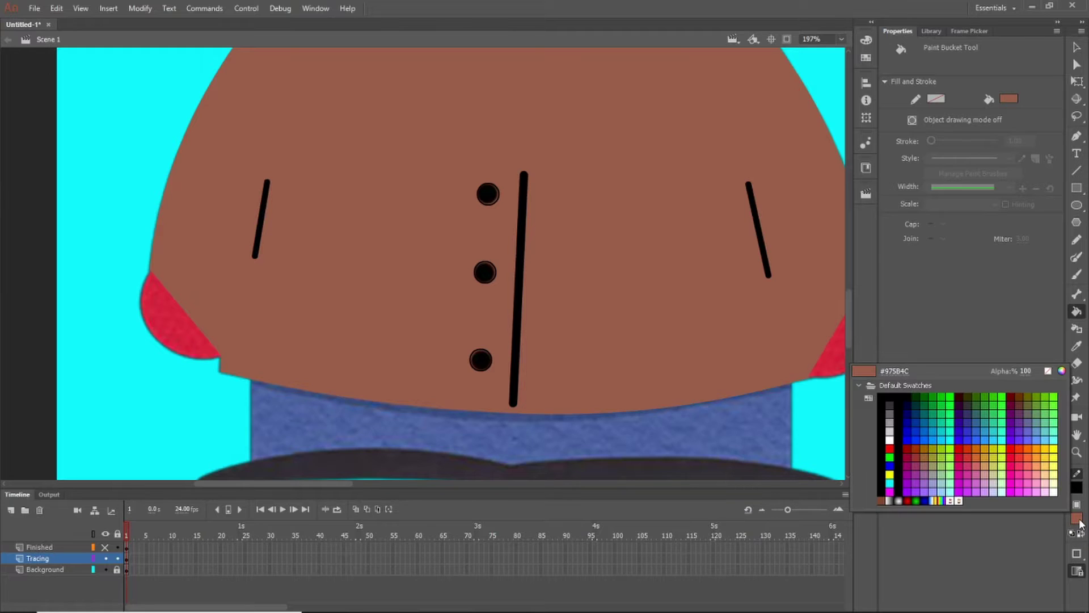
click(895, 396)
click(488, 196)
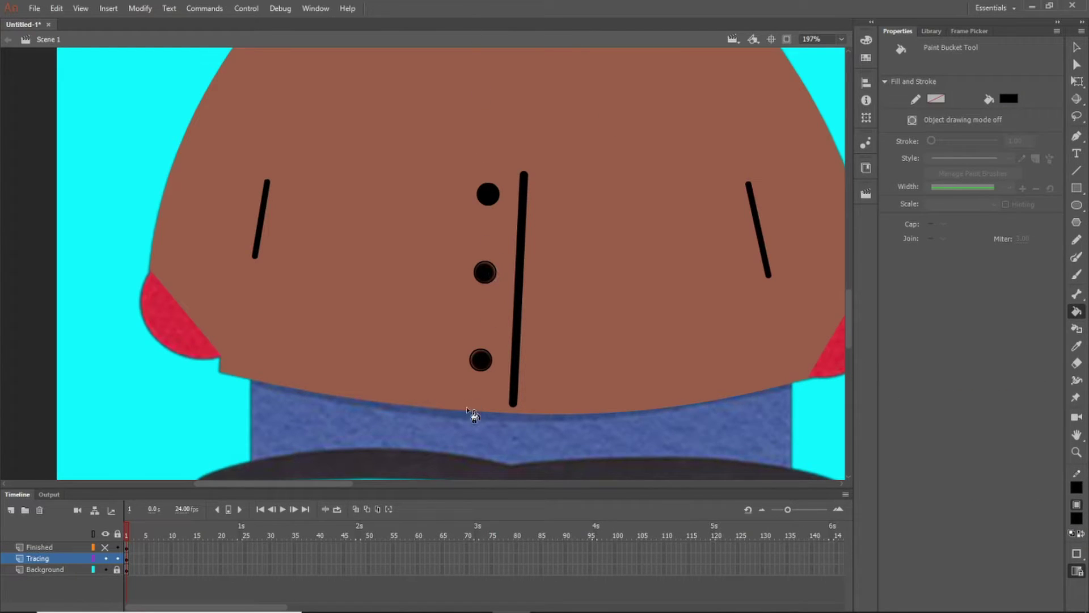
click(485, 274)
click(480, 362)
Step: Move the jacket's upper corners with the Selection tool so its top edge runs horizontally
scroll(670, 366, down, 4)
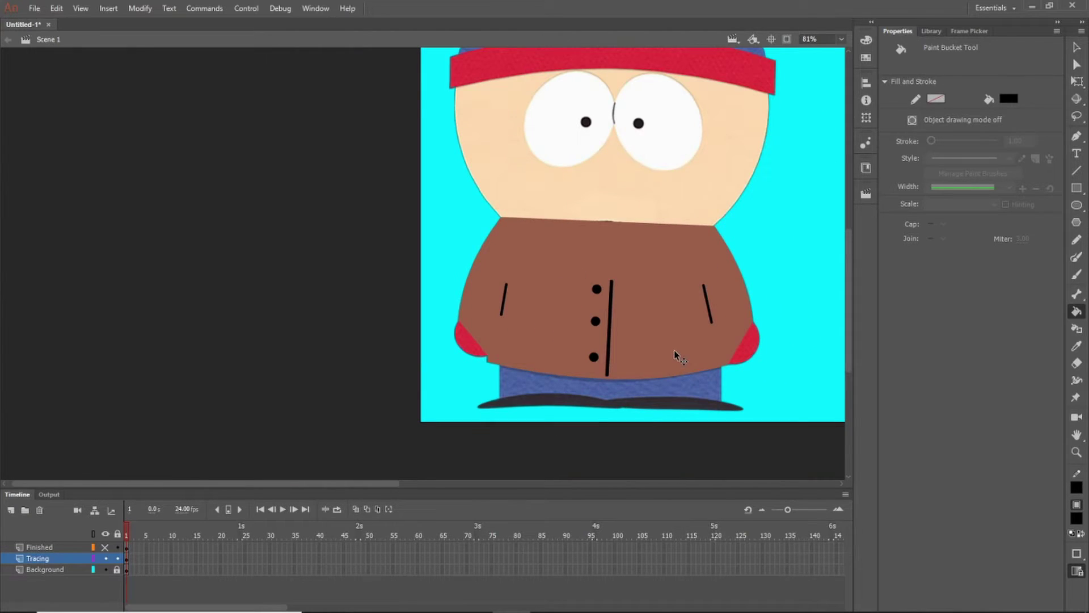
click(1078, 50)
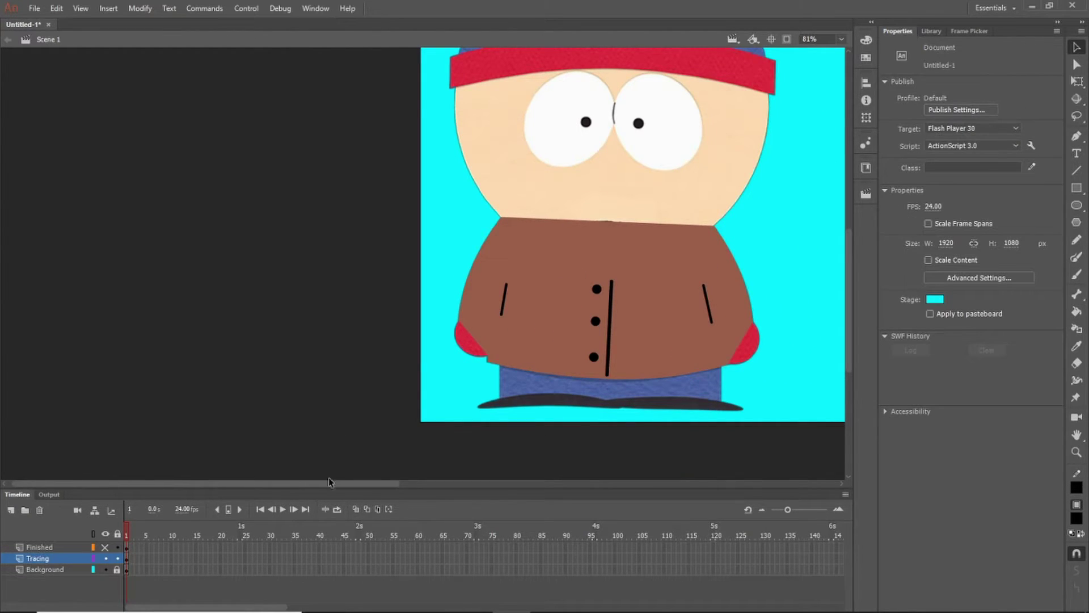
drag(329, 482, 400, 482)
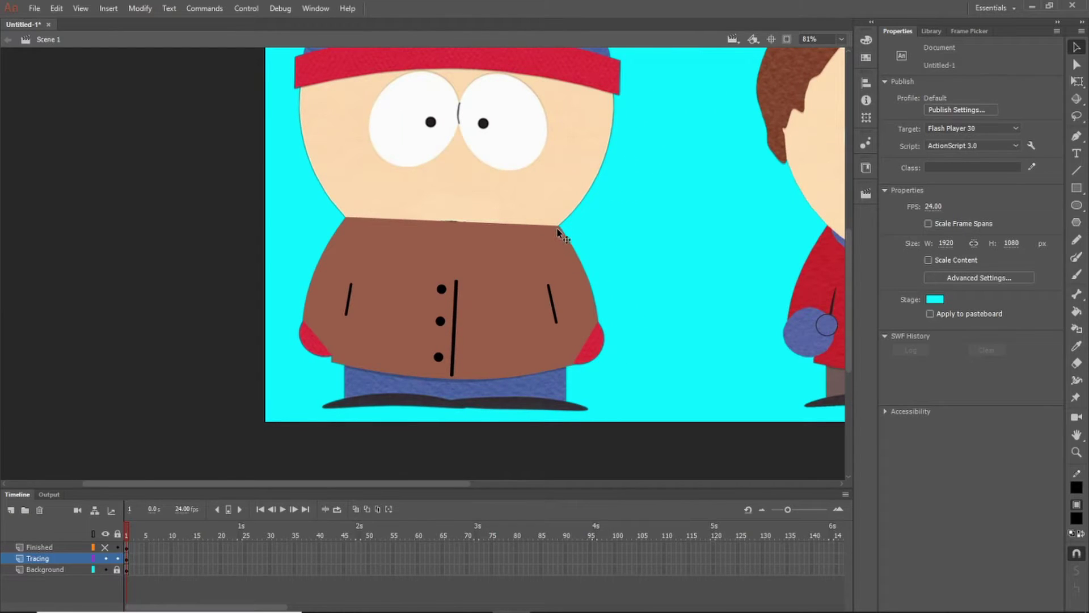
drag(559, 228, 559, 221)
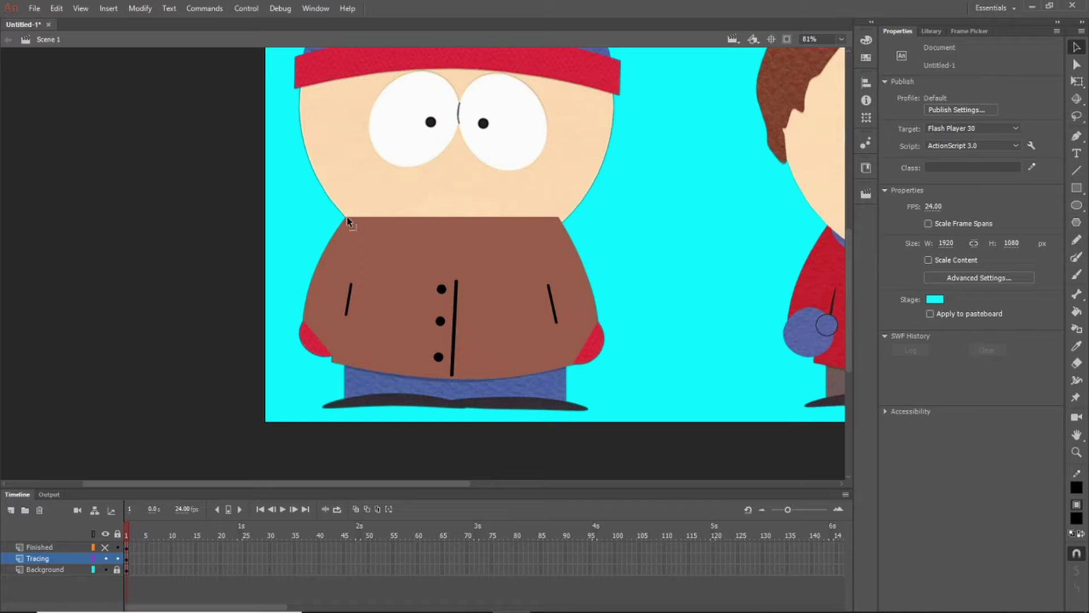
drag(346, 218, 347, 217)
scroll(329, 247, up, 5)
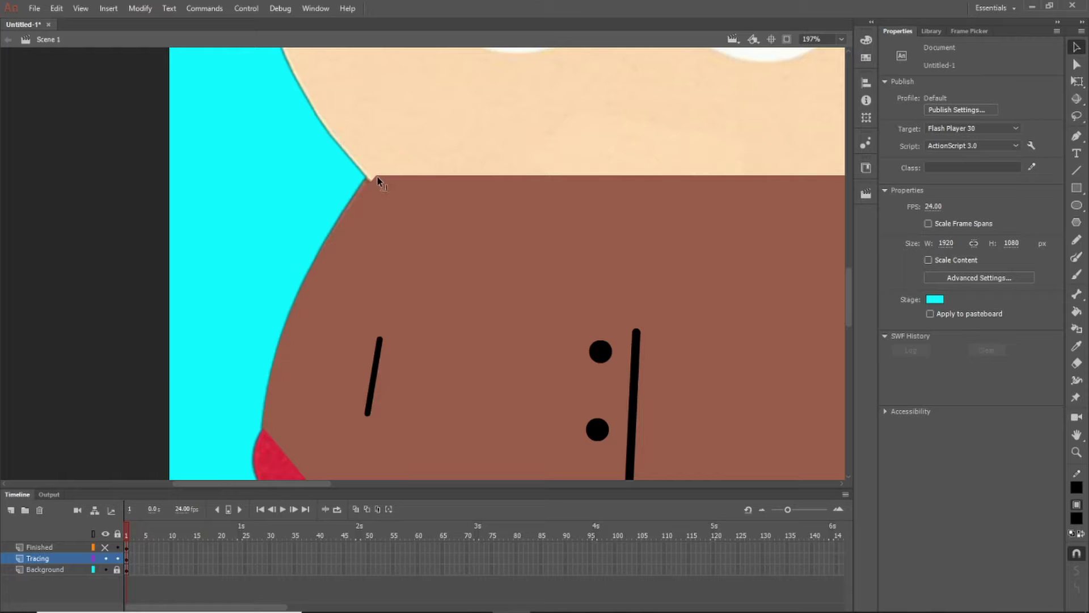
Step: Convert the traced jacket artwork on the Tracing layer into a graphic symbol named Stan Jacket 001
scroll(450, 232, down, 3)
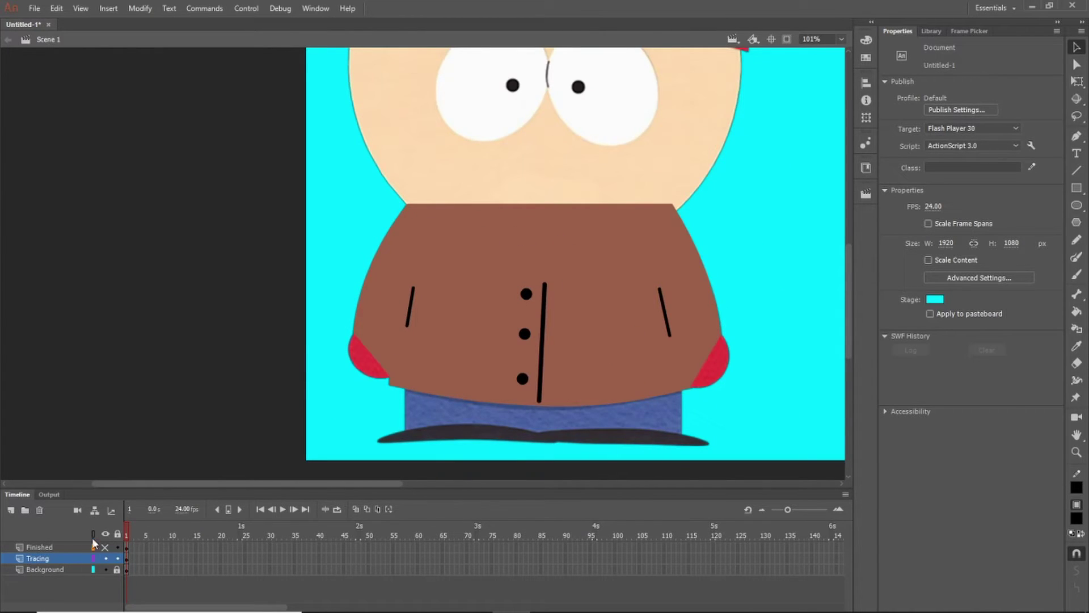
click(126, 559)
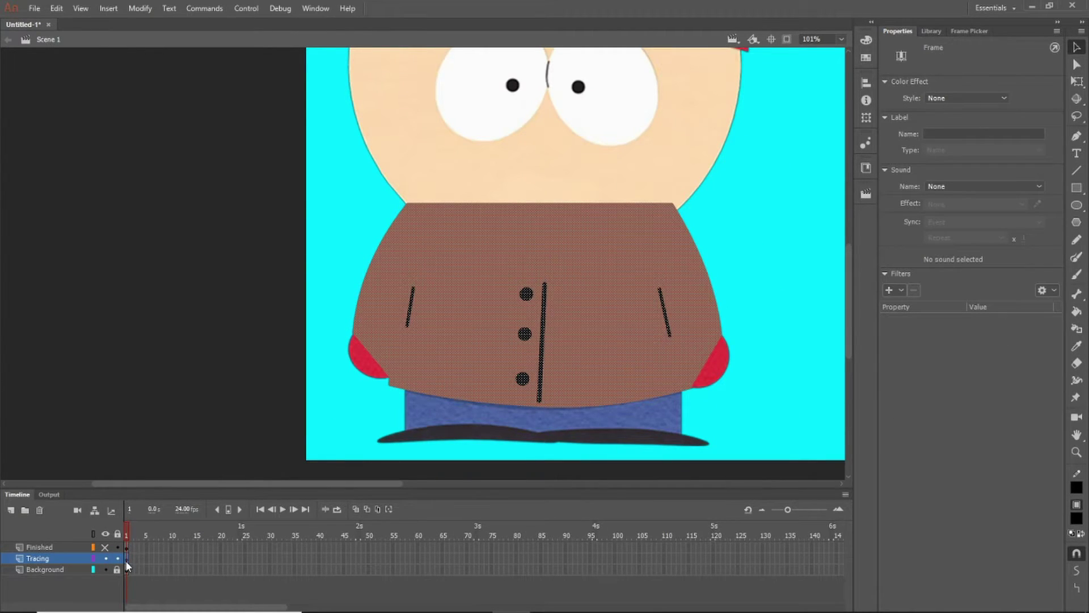
key(F8)
text(Stan )
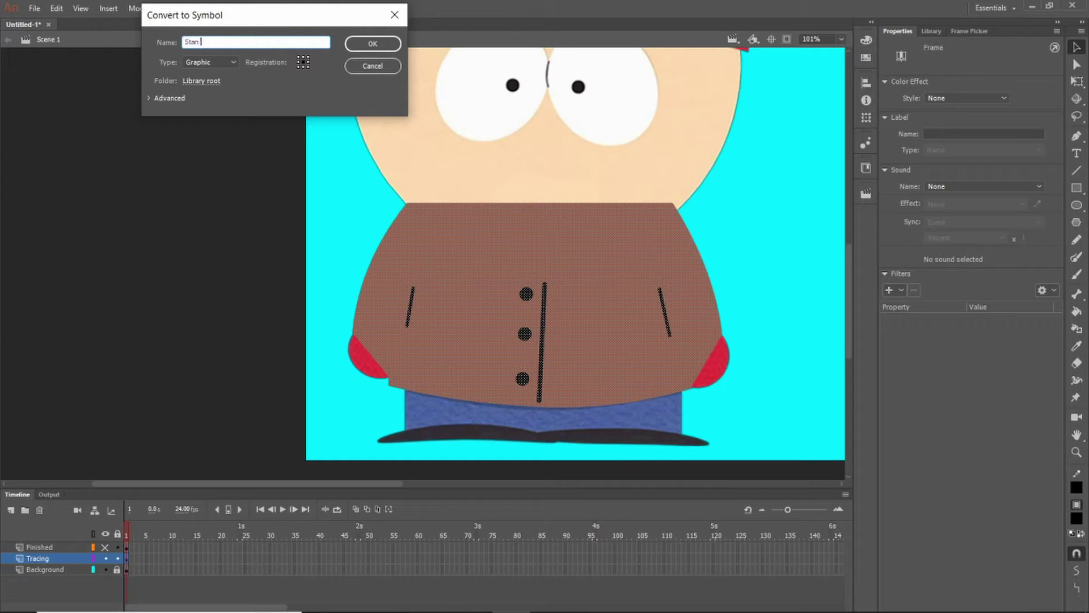
text(Jacket 001)
key(Return)
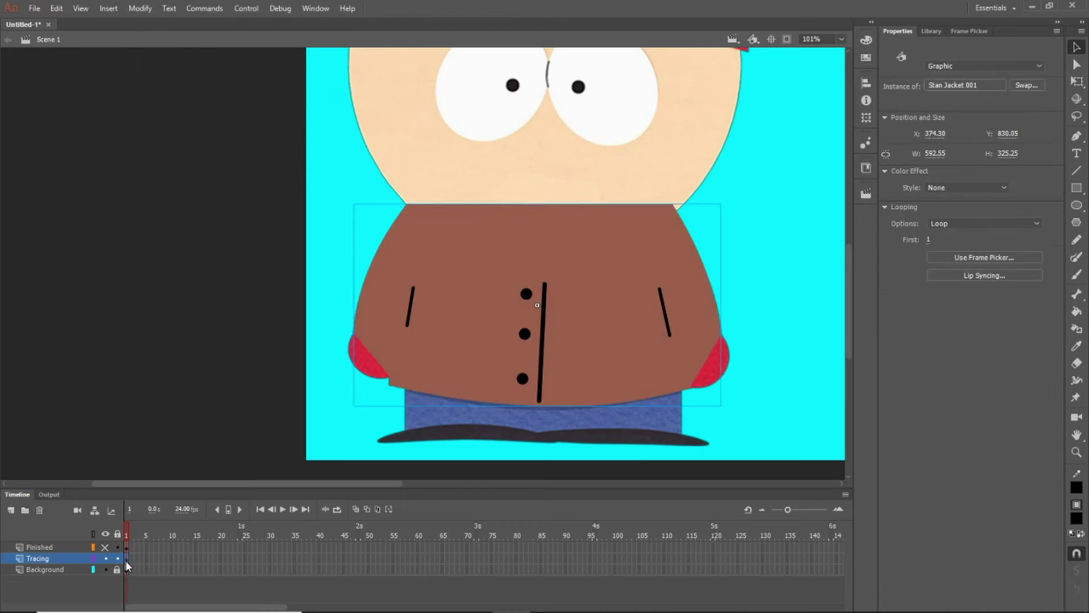
Step: Move the jacket symbol in place from Tracing to the Finished layer, show that layer, and send the jacket behind the head
click(125, 560)
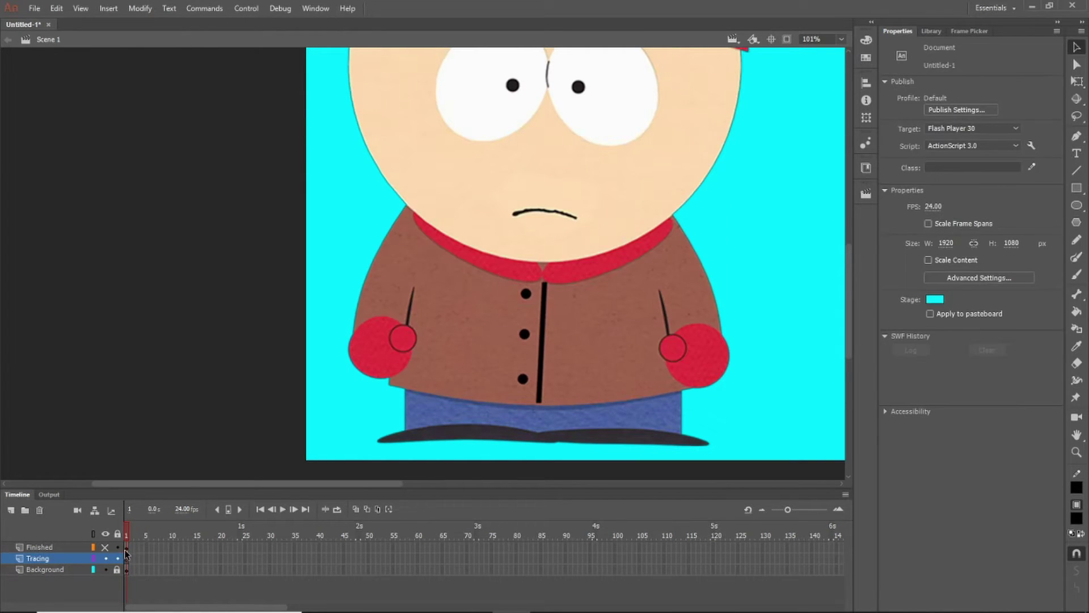
click(107, 546)
click(127, 547)
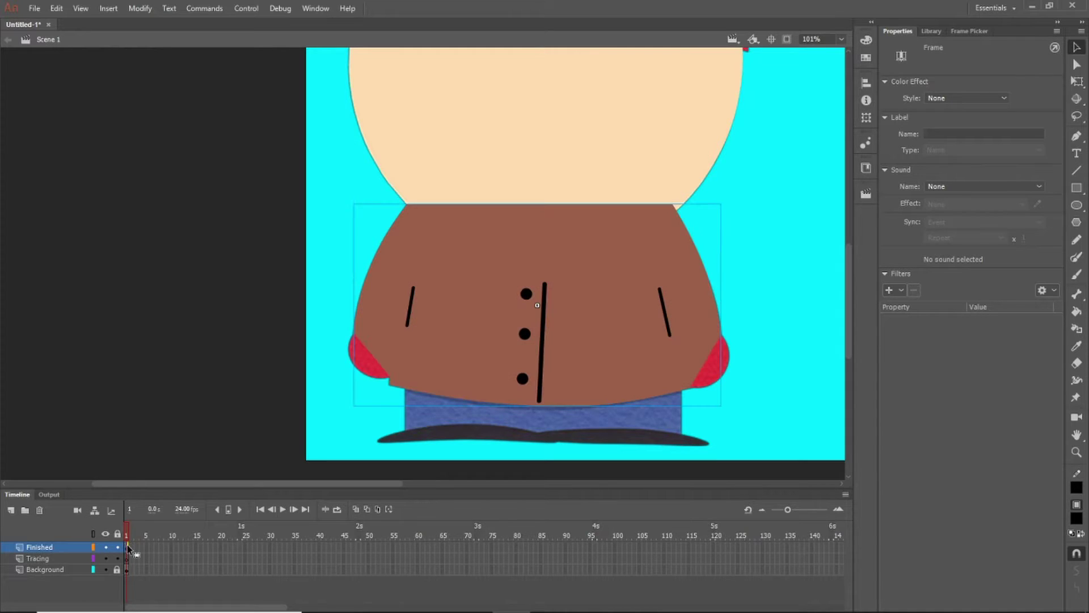
scroll(750, 283, up, 3)
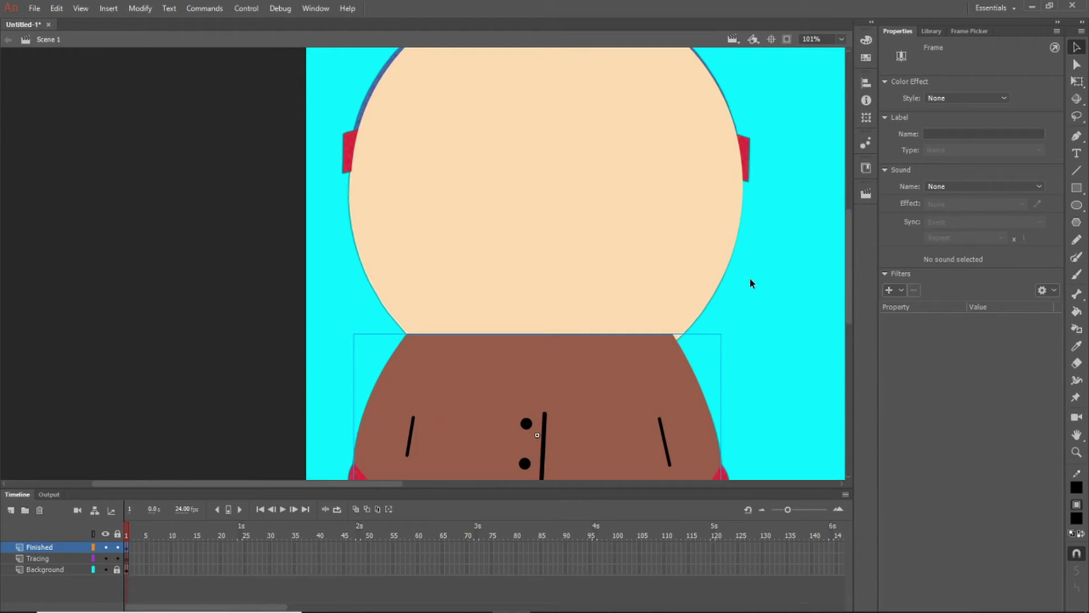
scroll(761, 349, down, 3)
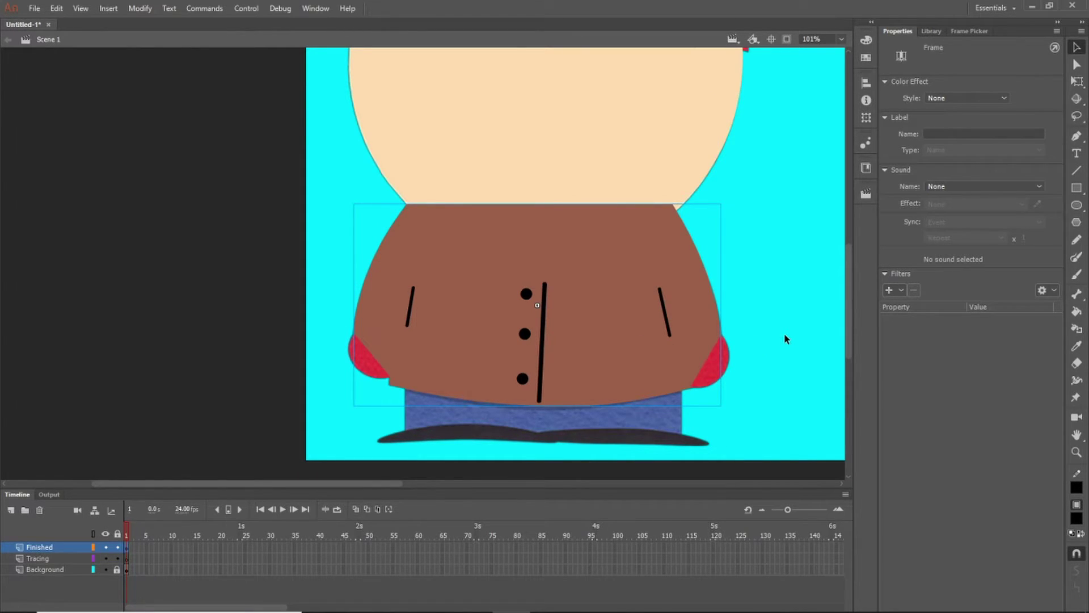
key(ctrl+shift+Down)
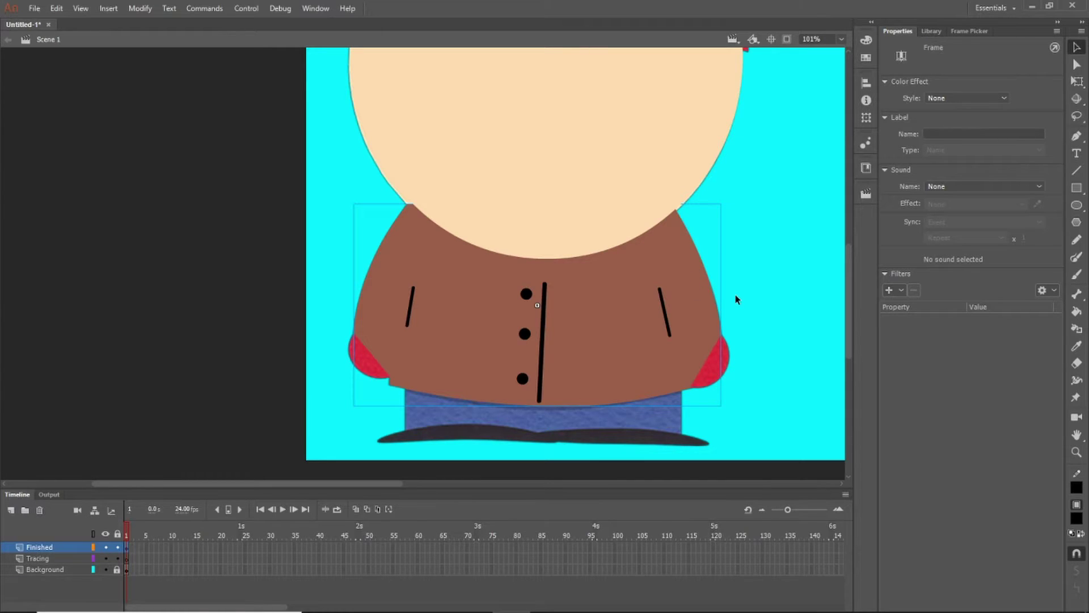
click(375, 247)
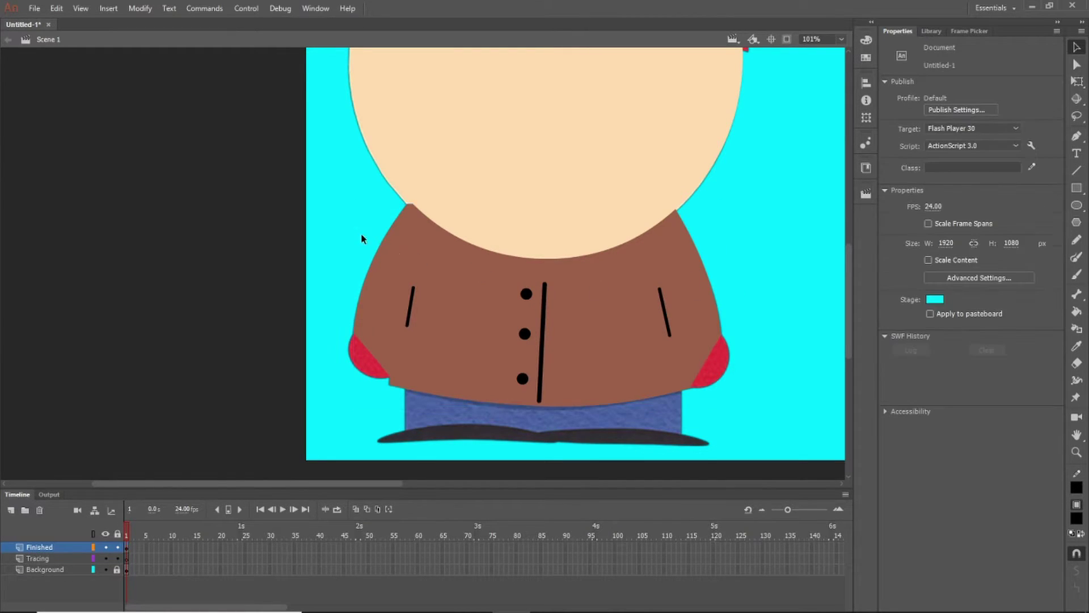
Step: Edit the jacket symbol in place with the Background layer hidden, raising its upper-left corner so it tucks under the head
click(106, 569)
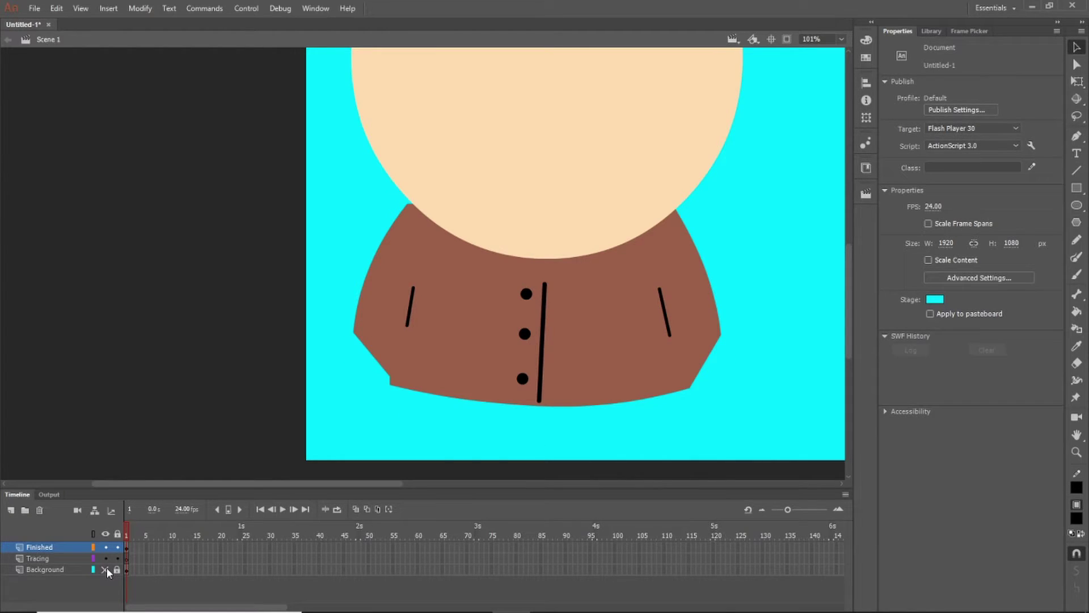
click(475, 330)
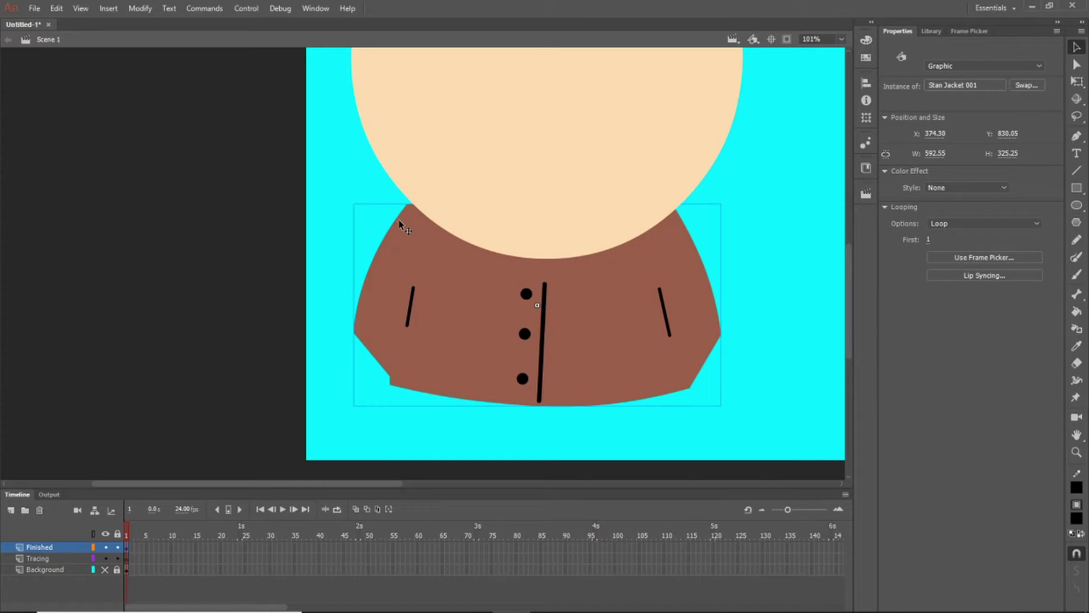
drag(418, 225, 420, 223)
key(ctrl+z)
click(353, 216)
double_click(403, 220)
click(385, 205)
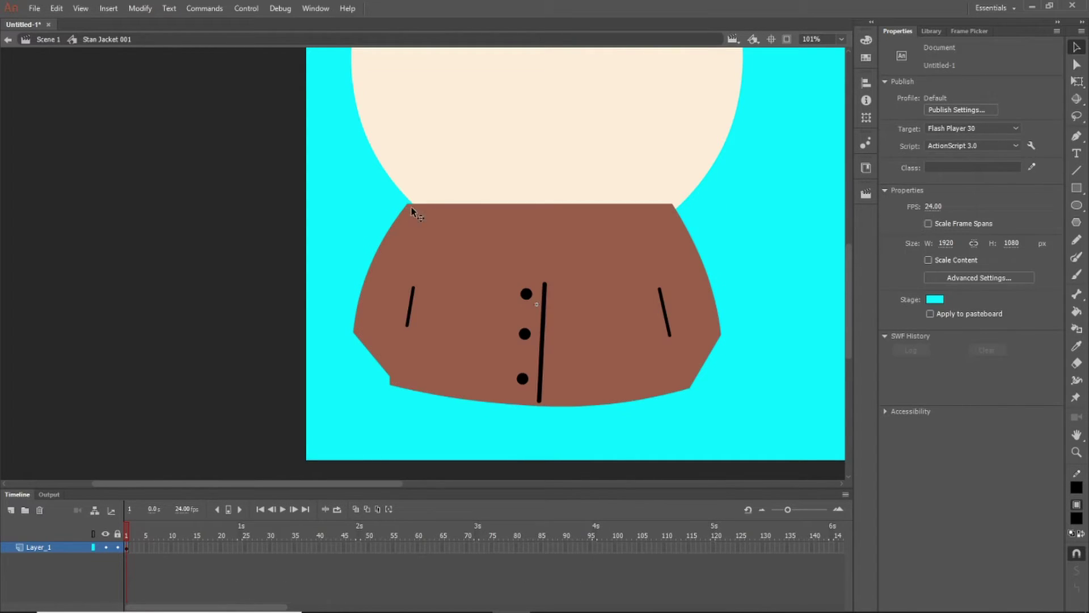
drag(408, 204, 407, 195)
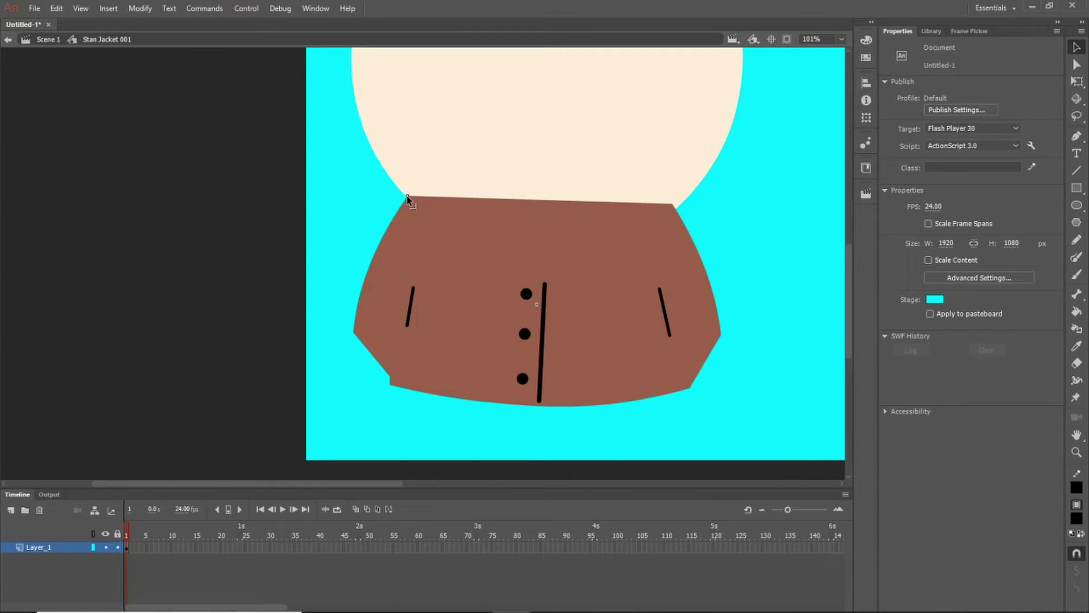
double_click(763, 299)
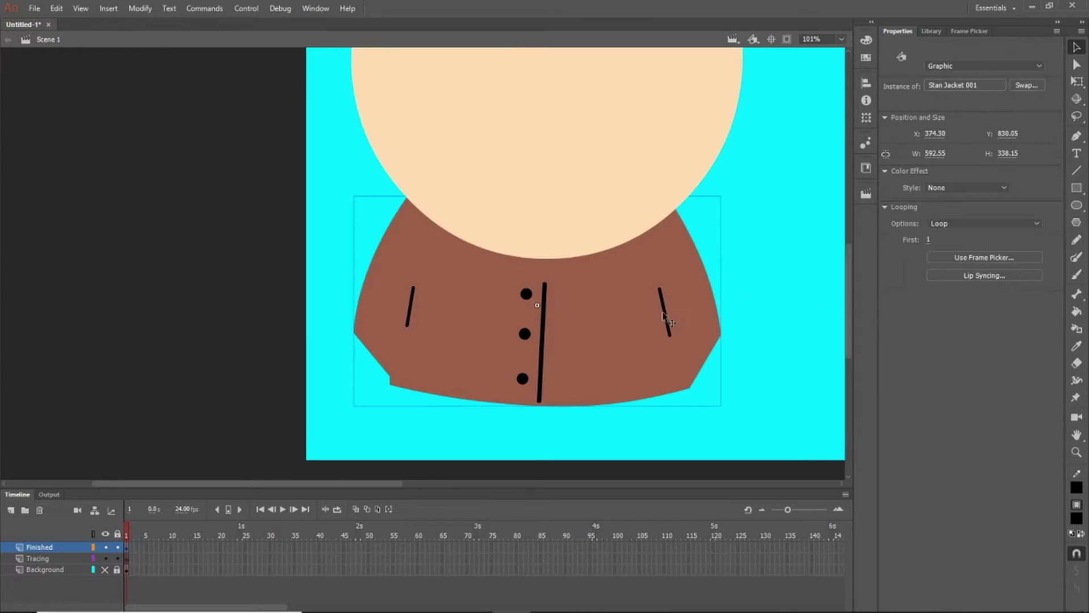
click(210, 333)
Step: Compare the finished head and jacket with the reference picture by hiding and showing the Finished and Background layers
click(108, 565)
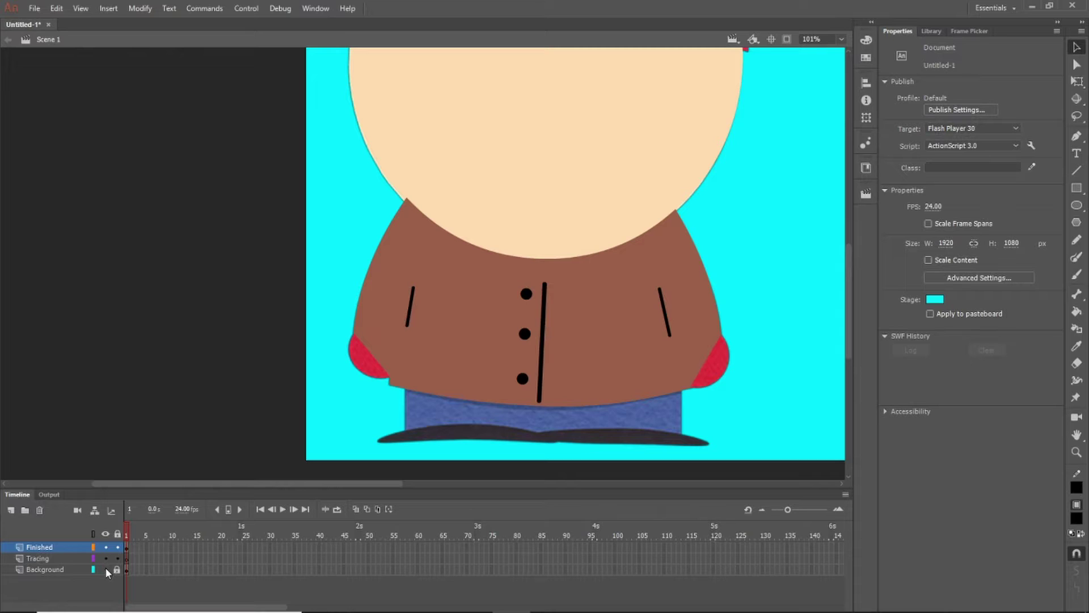
click(104, 548)
click(104, 548)
click(104, 548)
click(105, 548)
click(104, 548)
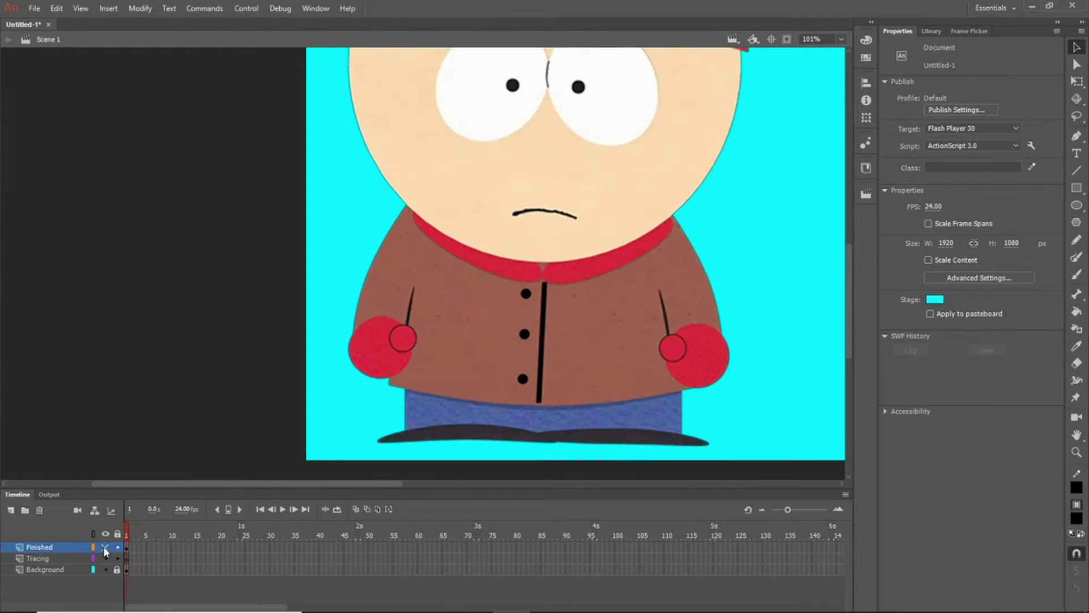
click(104, 548)
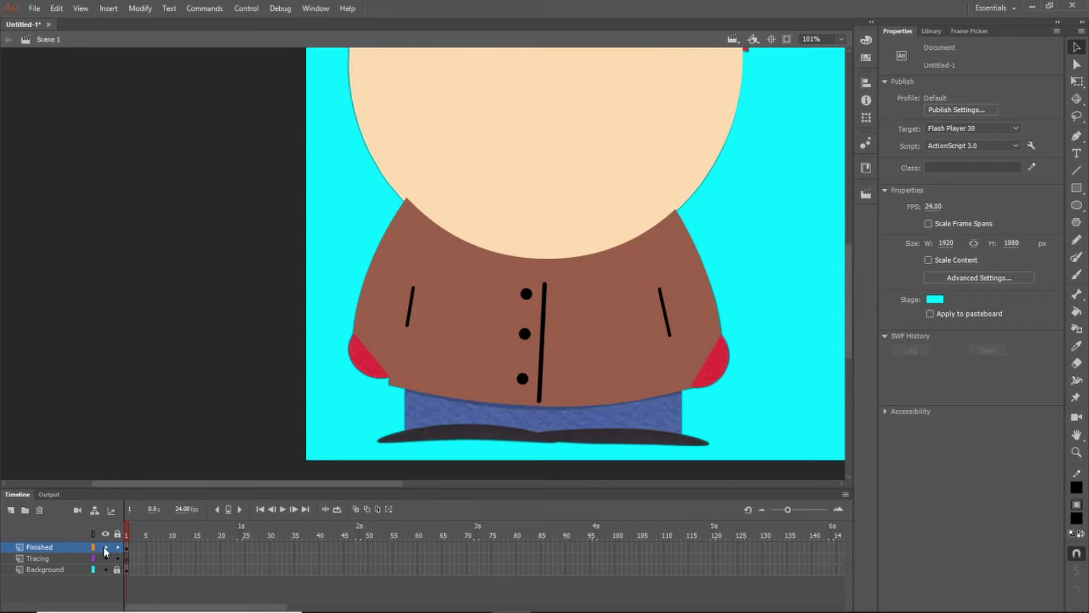
click(106, 570)
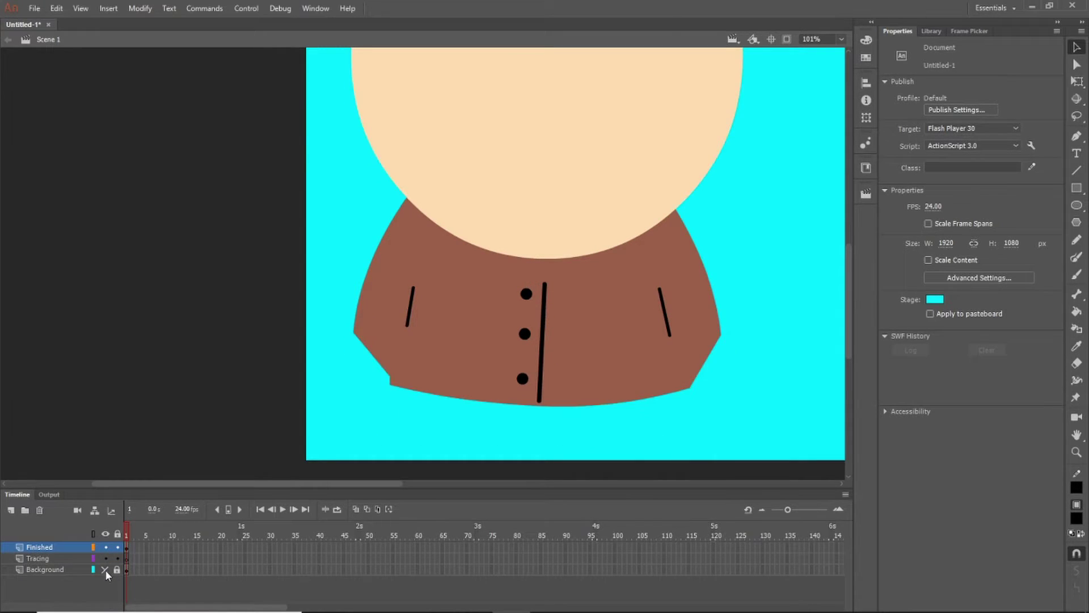
scroll(730, 244, up, 3)
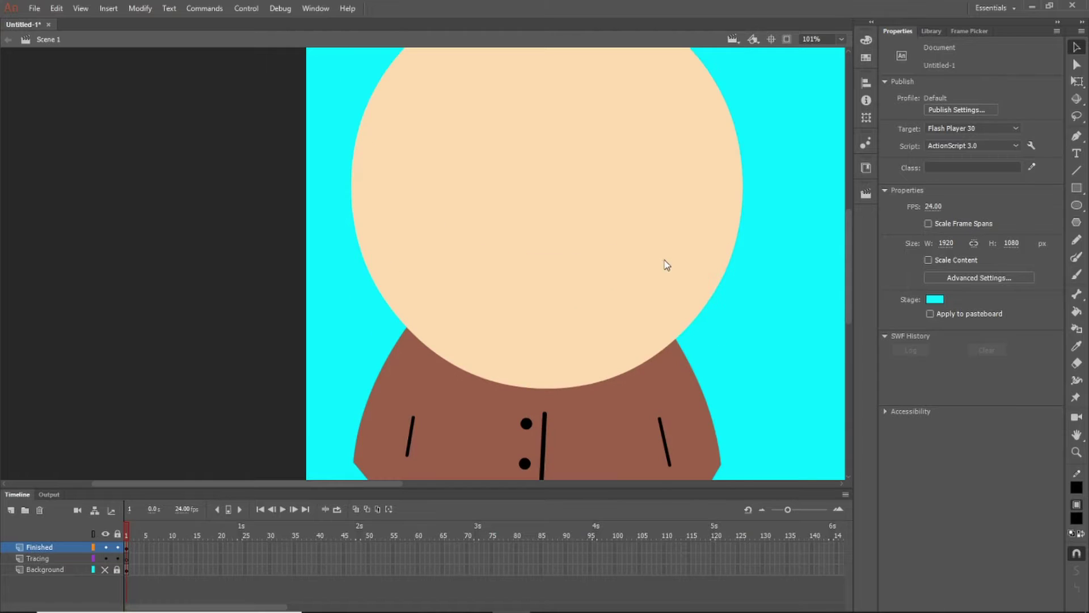
scroll(711, 332, down, 3)
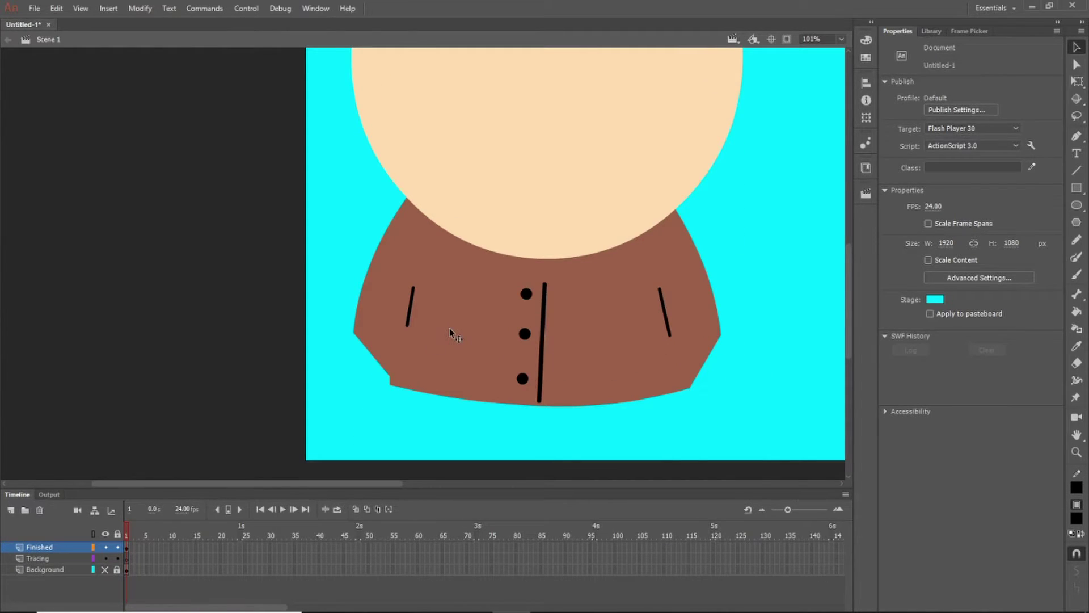
Step: Select the jacket symbol and look up the Arrange commands that control its stacking order, including Send to Back
click(409, 309)
click(57, 8)
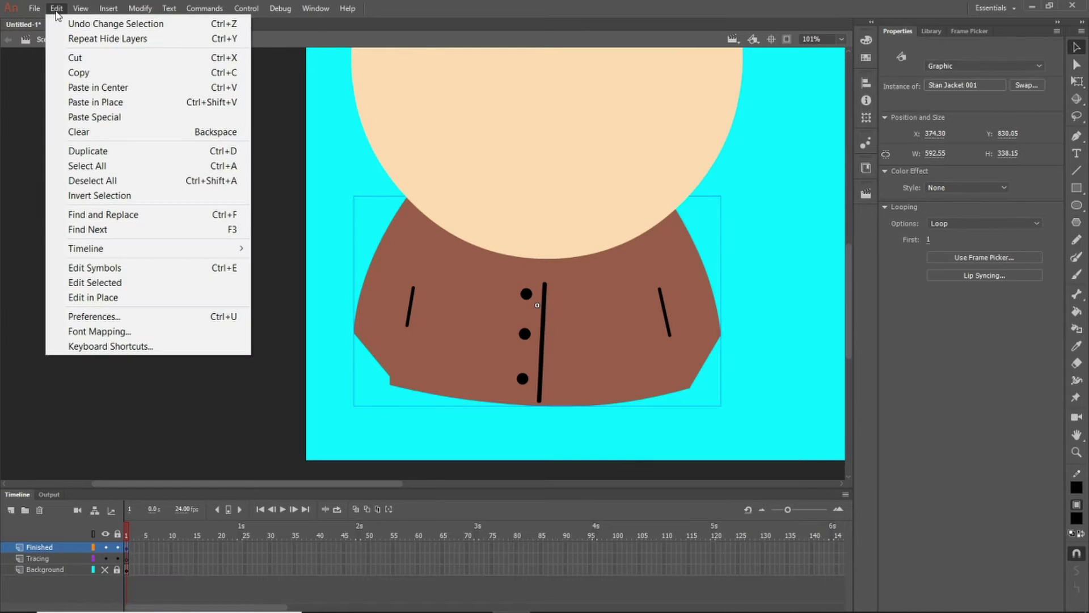
mouse_move(276, 195)
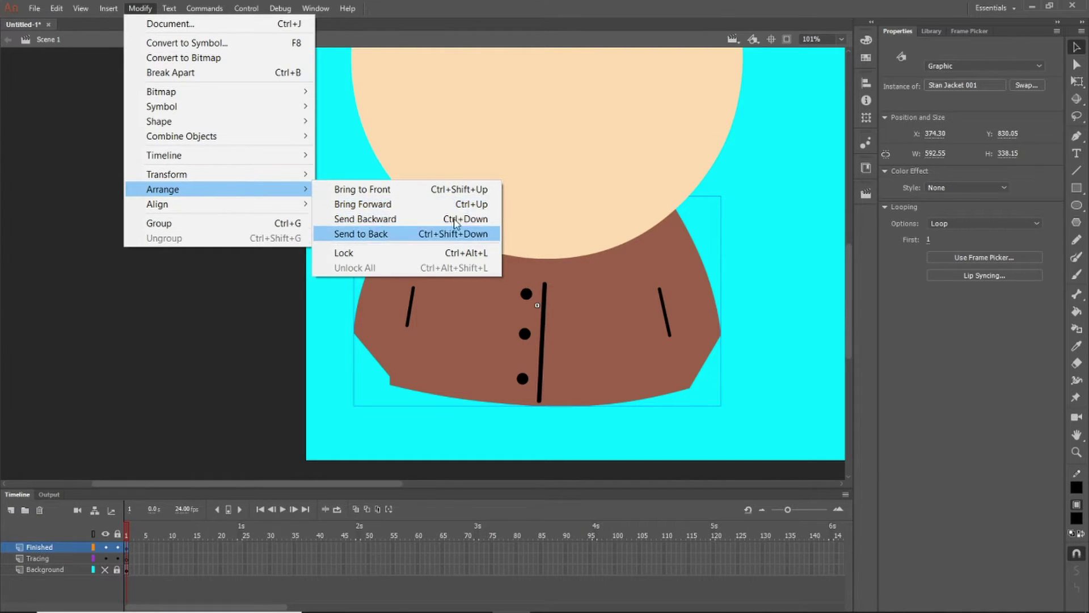
click(338, 159)
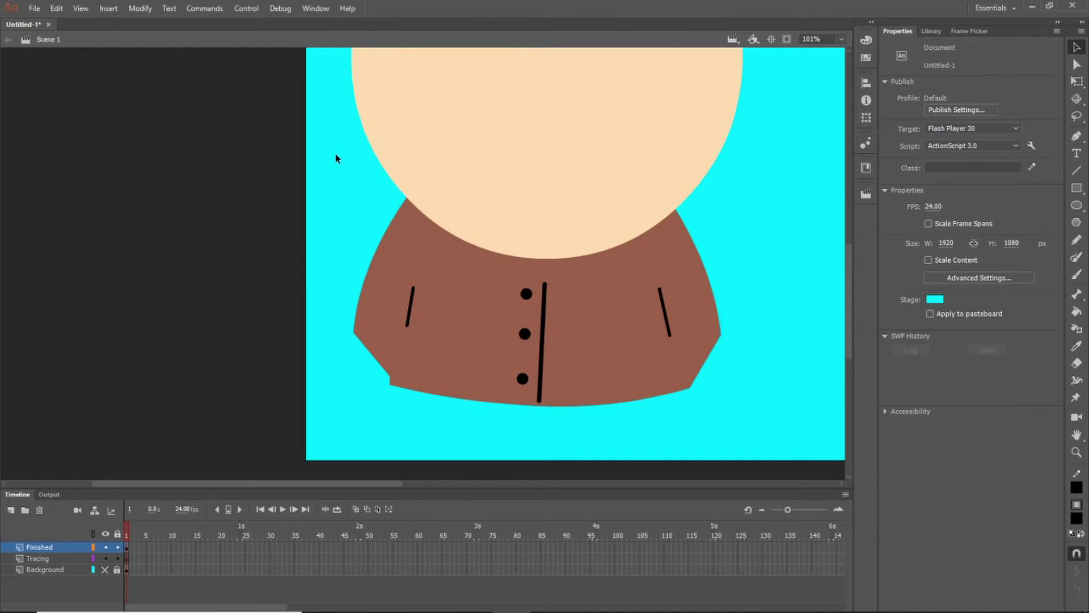
Step: Set up the Line tool with a magenta stroke and target frame 1 of the Tracing layer for the second character's hair
key(ctrl+minus)
scroll(511, 404, up, 3)
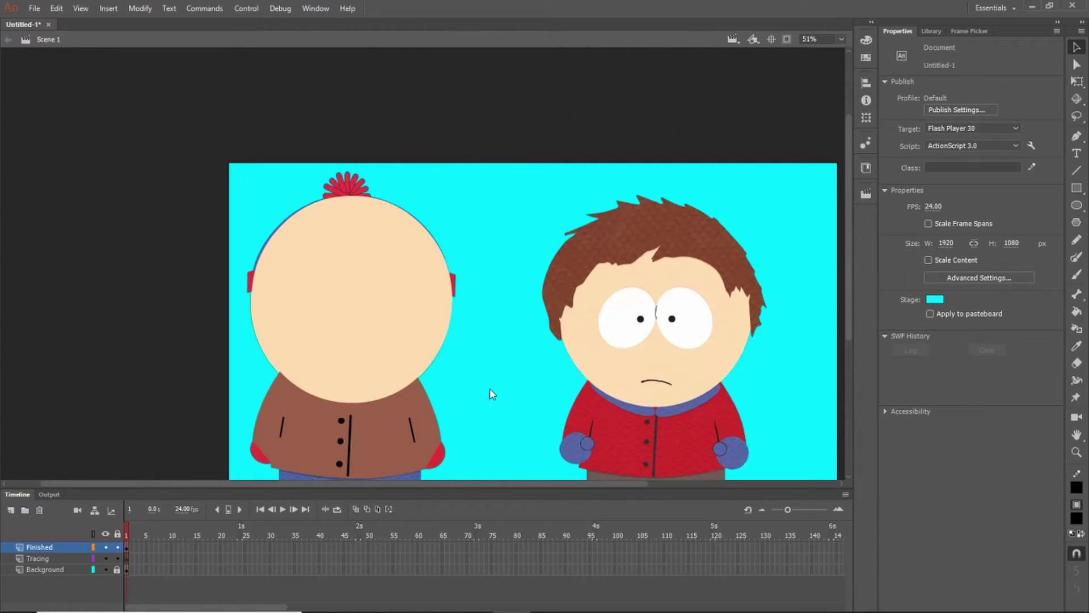
drag(384, 484, 527, 486)
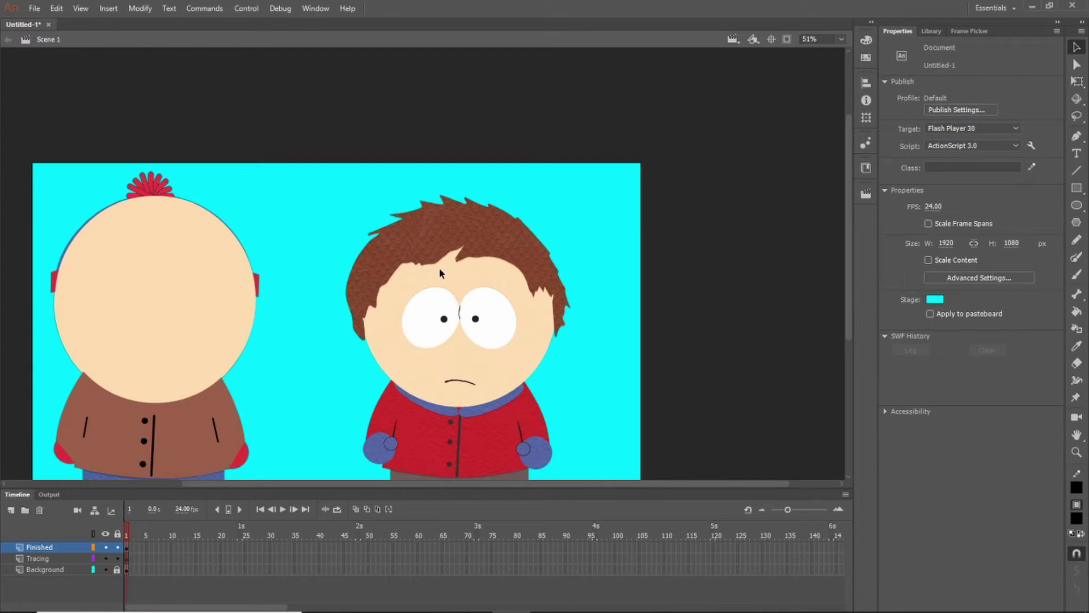
scroll(421, 274, up, 2)
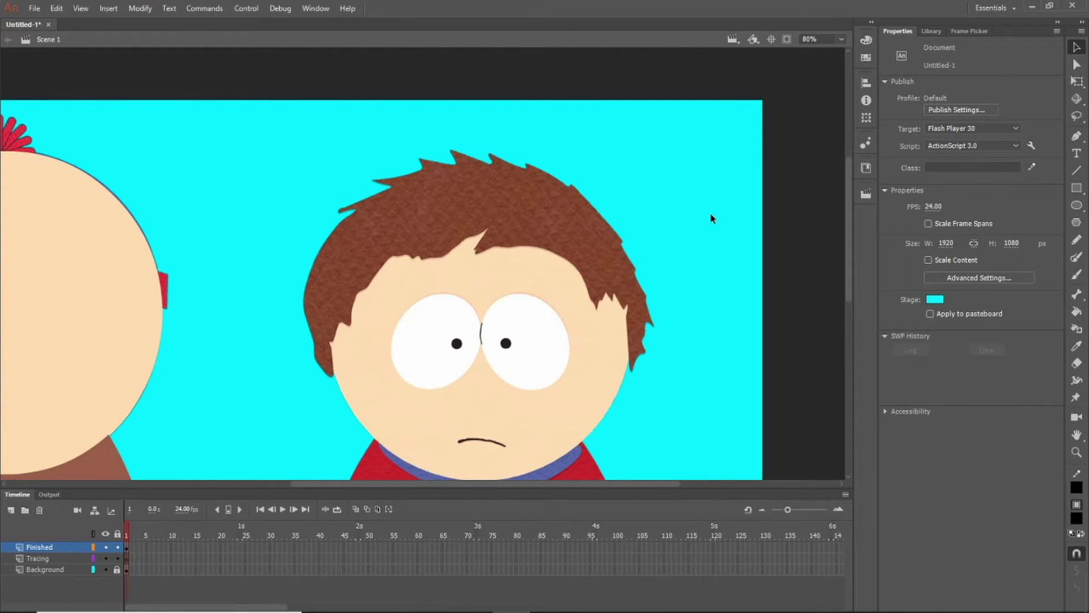
click(1077, 170)
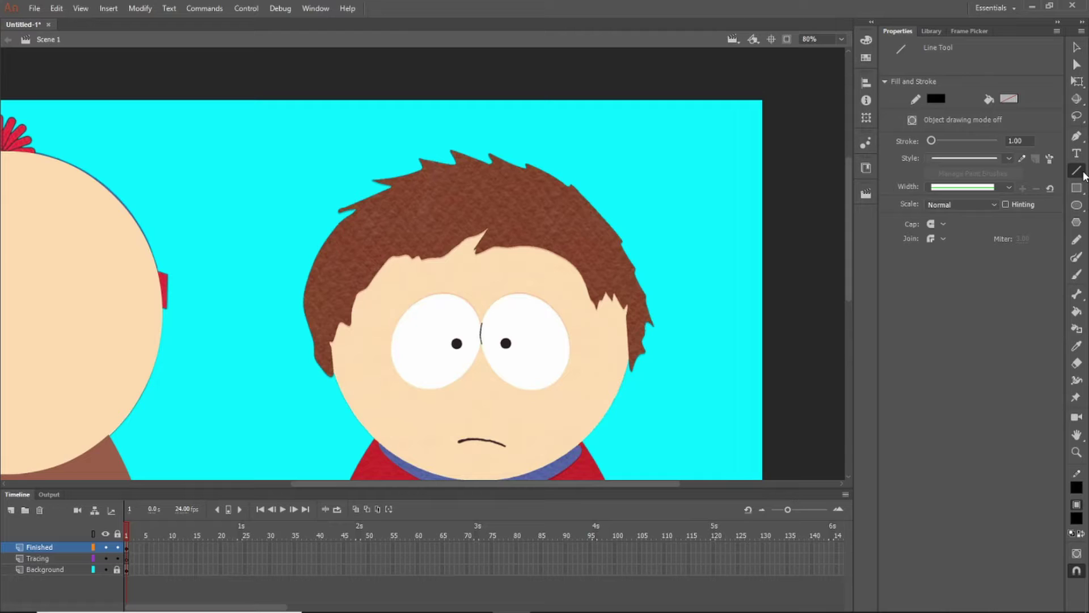
click(1076, 486)
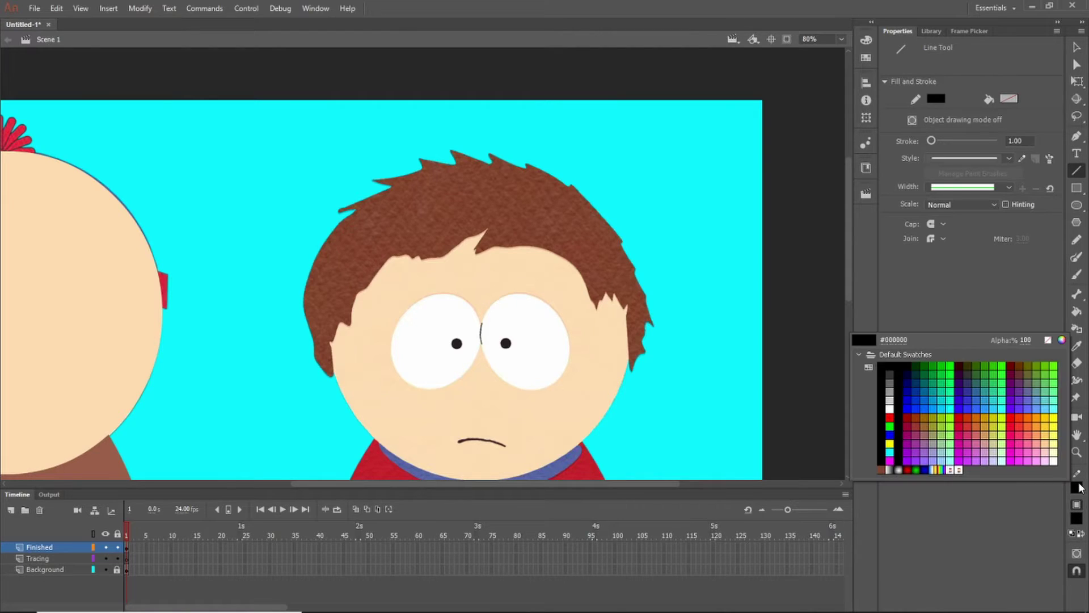
click(889, 460)
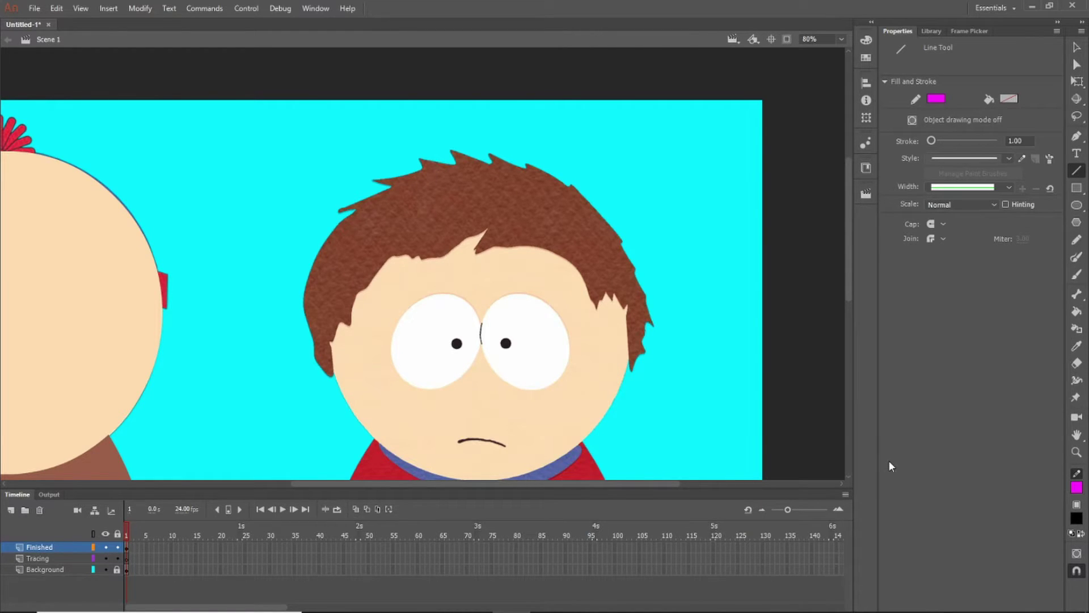
click(125, 558)
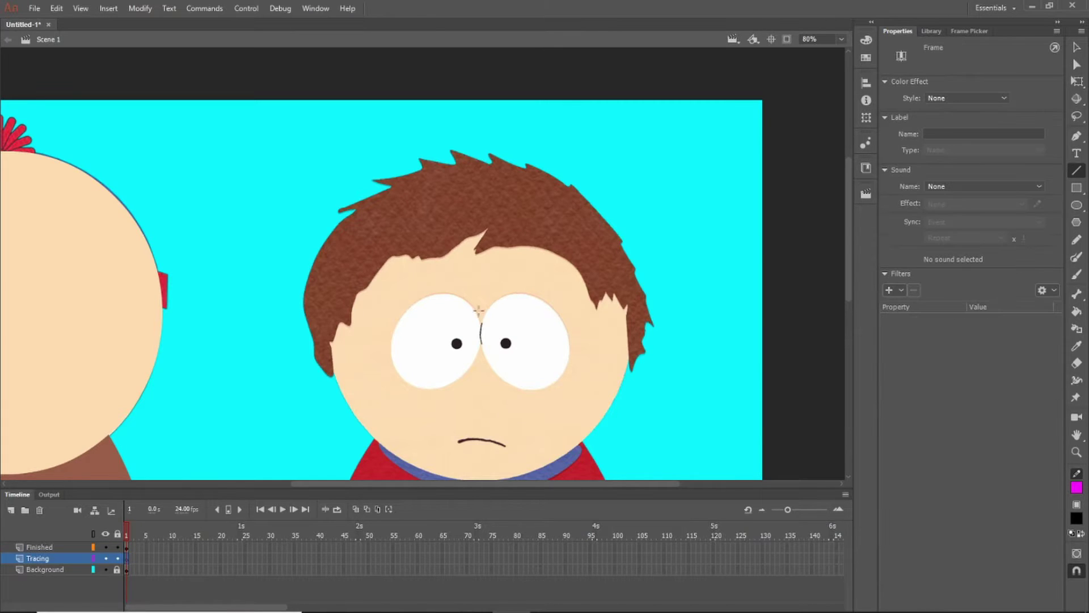
Step: Try a magenta line along the notch in the brown hair's fringe, and undo it
scroll(495, 246, up, 1)
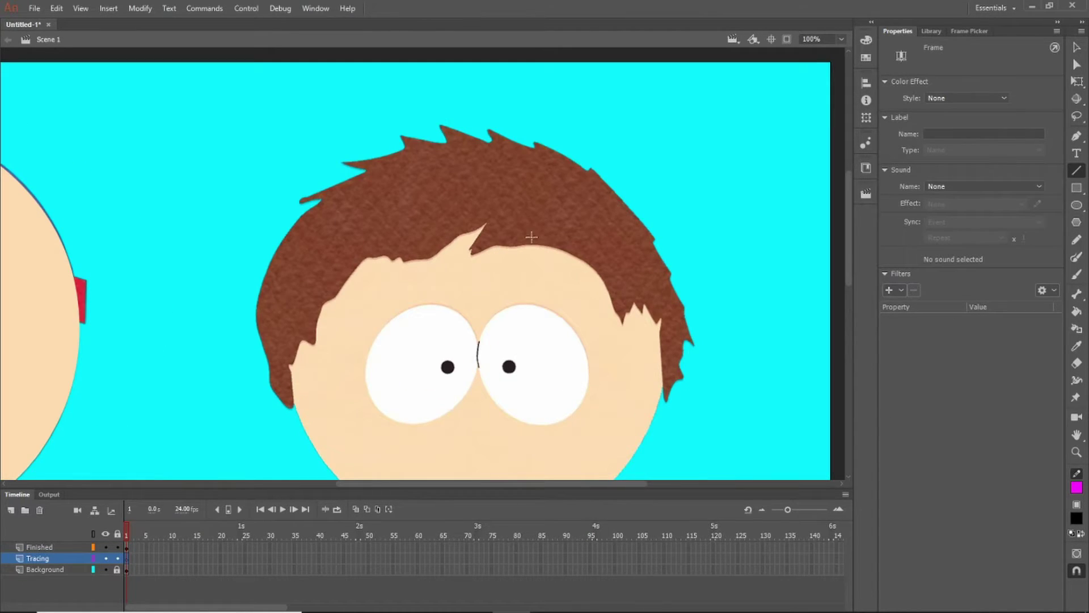
scroll(491, 233, up, 1)
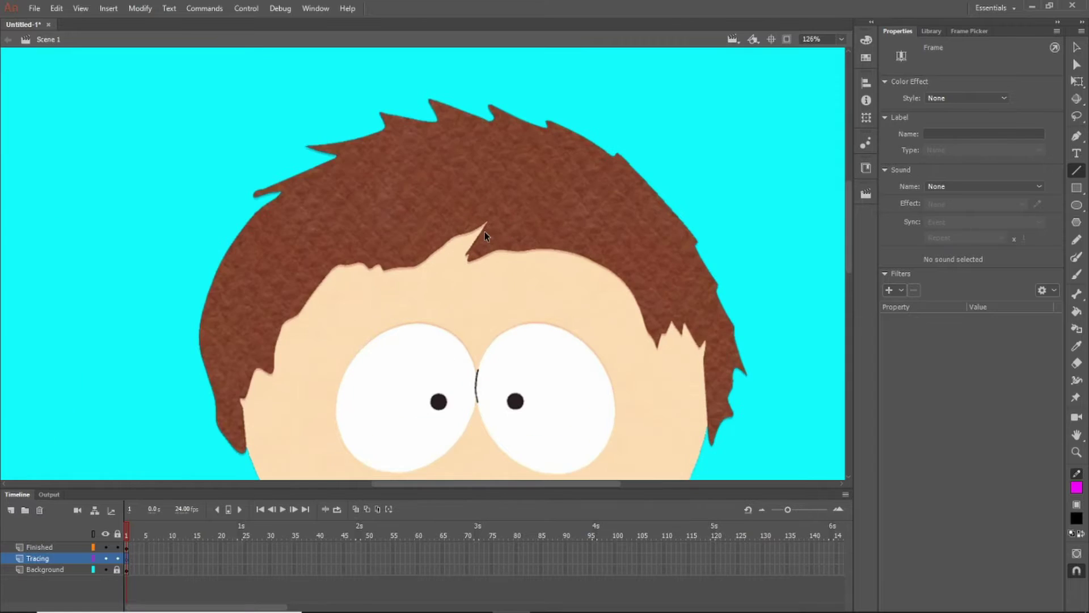
drag(487, 222, 466, 257)
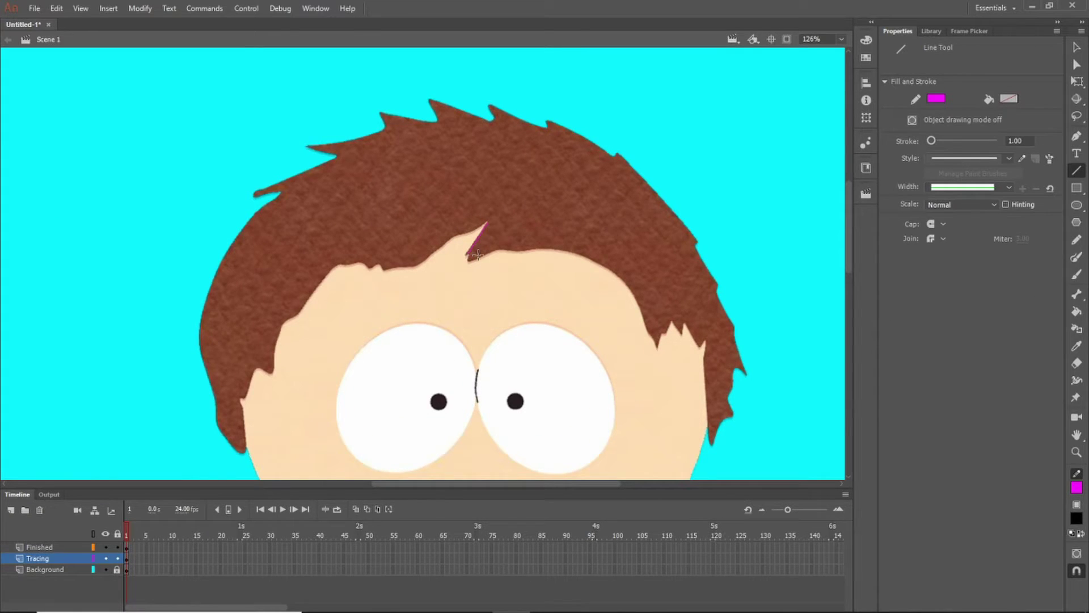
key(ctrl+z)
Step: Trace the fringe's lower edge from the notch toward the side of the forehead with white lines, curved to follow the hairline
click(1077, 473)
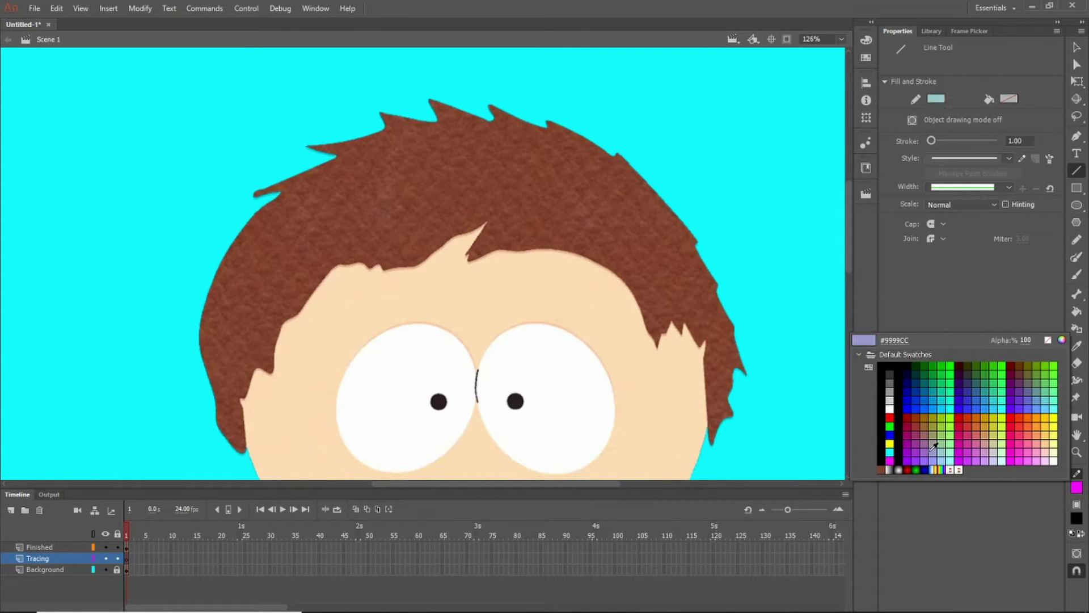
click(890, 409)
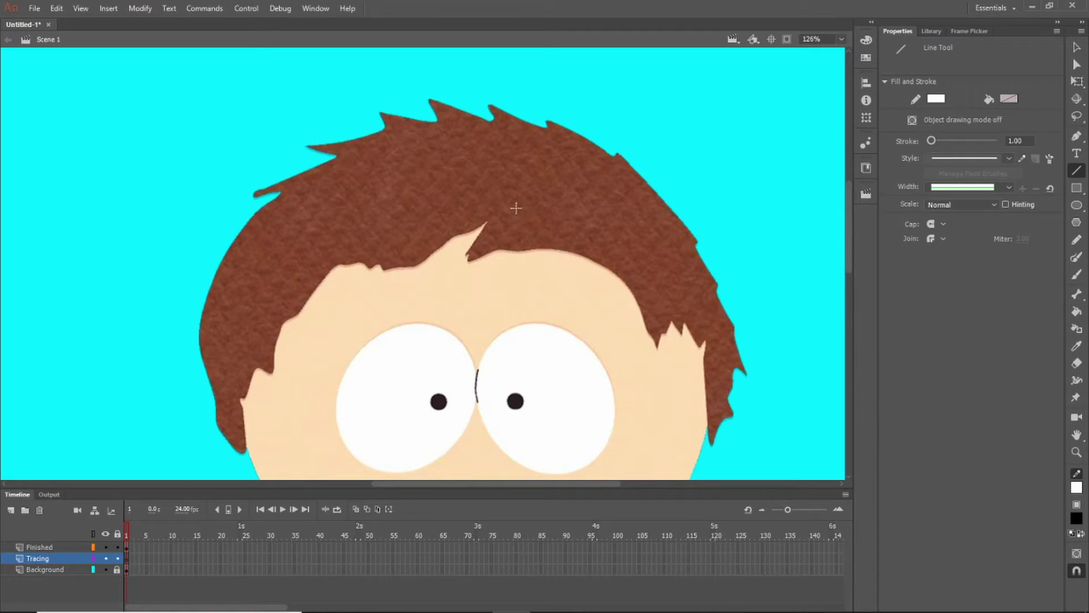
drag(486, 222, 469, 257)
mouse_move(467, 260)
mouse_down()
mouse_move(546, 250)
mouse_move(625, 281)
mouse_move(637, 302)
mouse_up()
key(v)
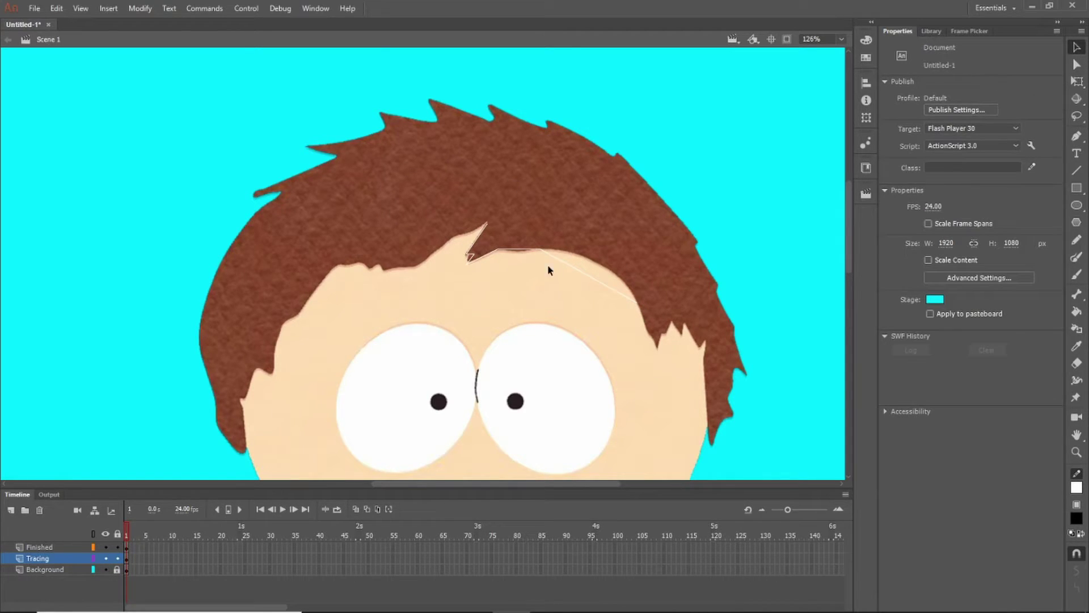
drag(525, 255, 525, 250)
drag(584, 273, 601, 264)
Step: Close the fringe outline with white lines through the hair above it and bend them into outward curves
click(1076, 170)
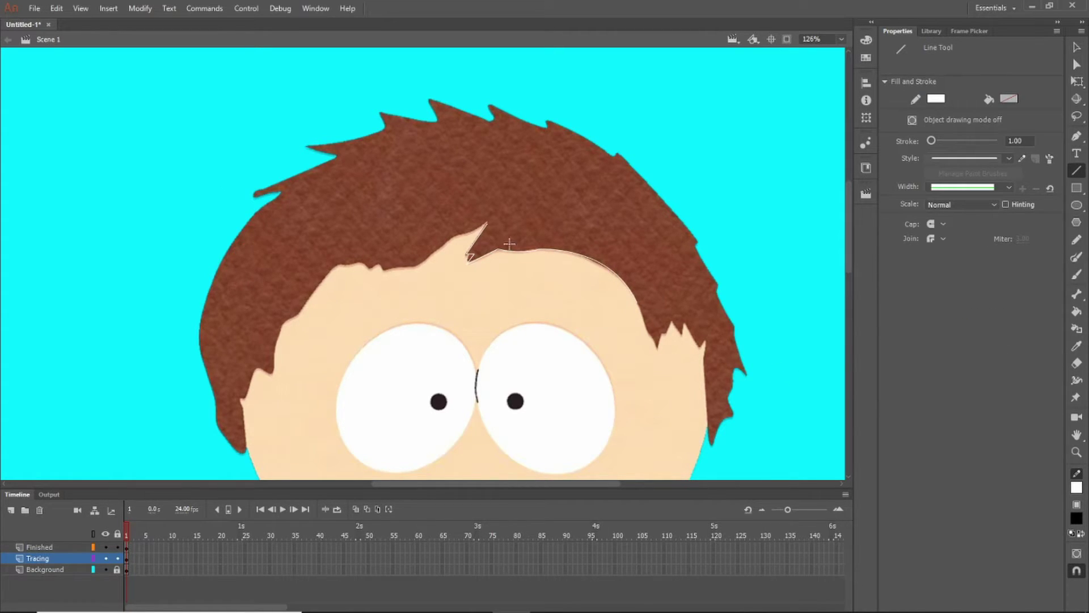
mouse_move(486, 220)
mouse_down()
mouse_move(510, 144)
mouse_move(661, 215)
mouse_move(672, 320)
mouse_move(658, 346)
mouse_up()
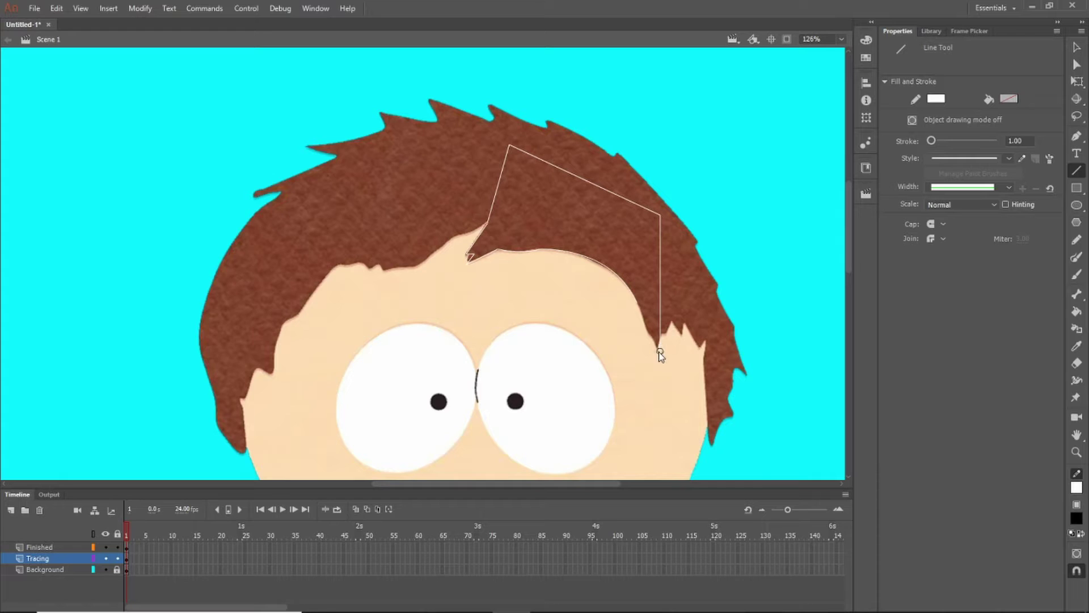
key(v)
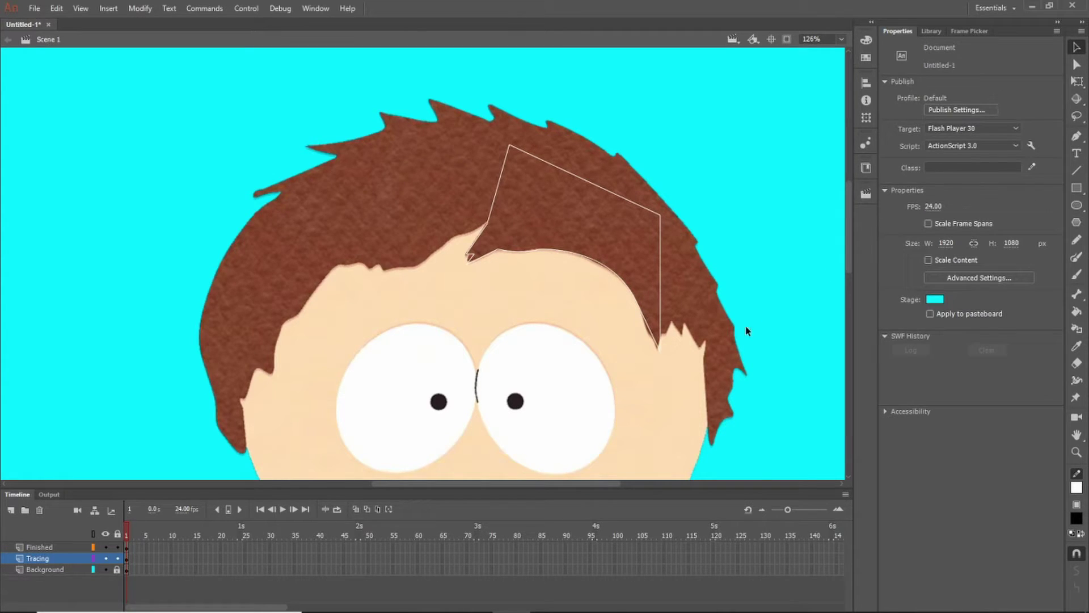
drag(658, 347, 656, 332)
drag(661, 271, 672, 278)
drag(604, 192, 605, 170)
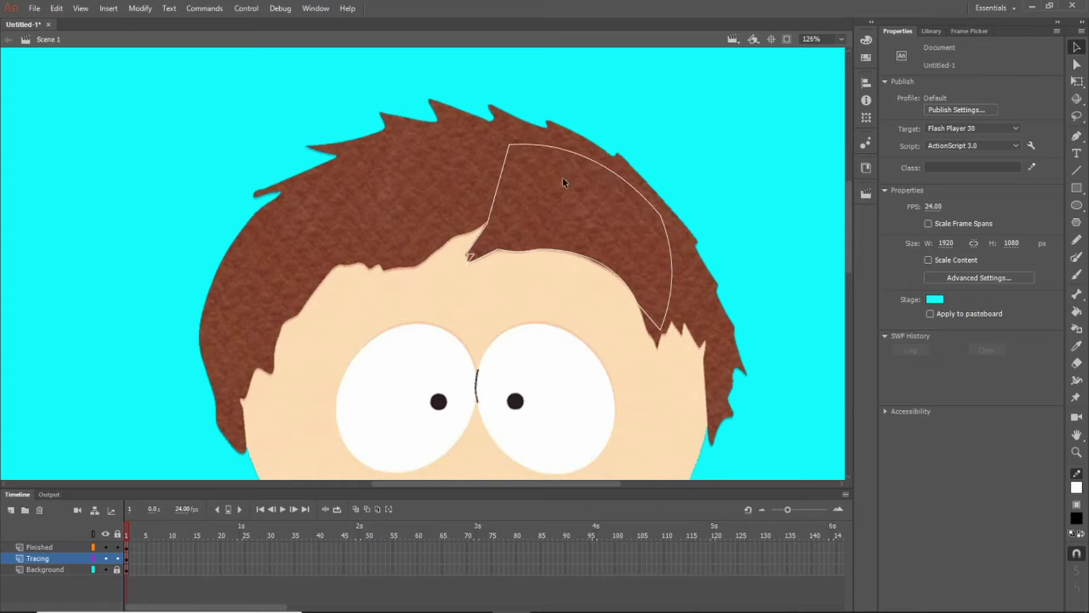
drag(499, 179, 494, 176)
scroll(383, 231, down, 4)
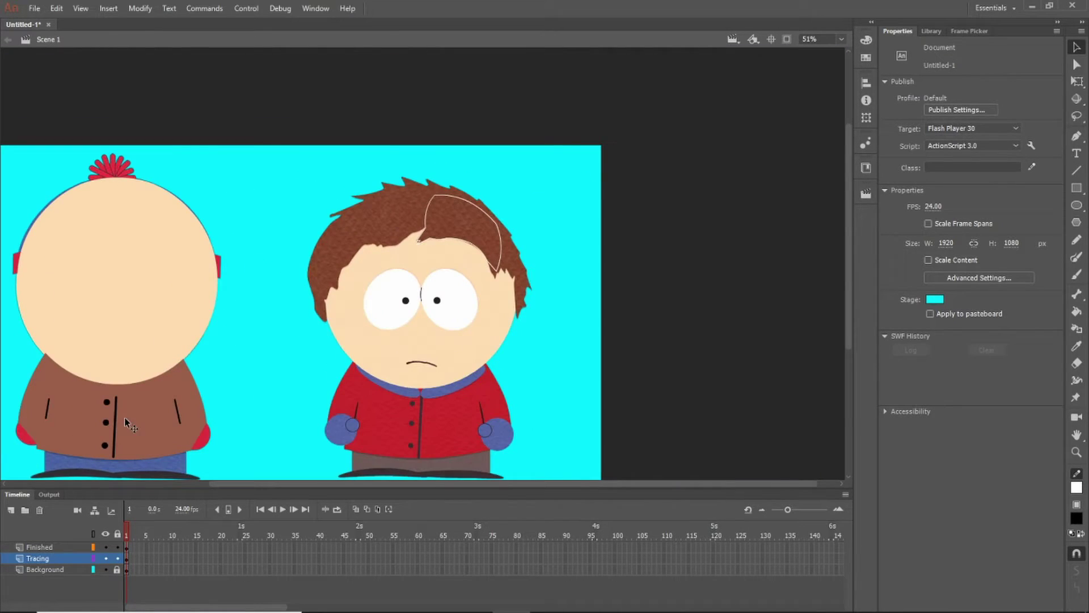
scroll(48, 419, up, 4)
scroll(603, 333, down, 3)
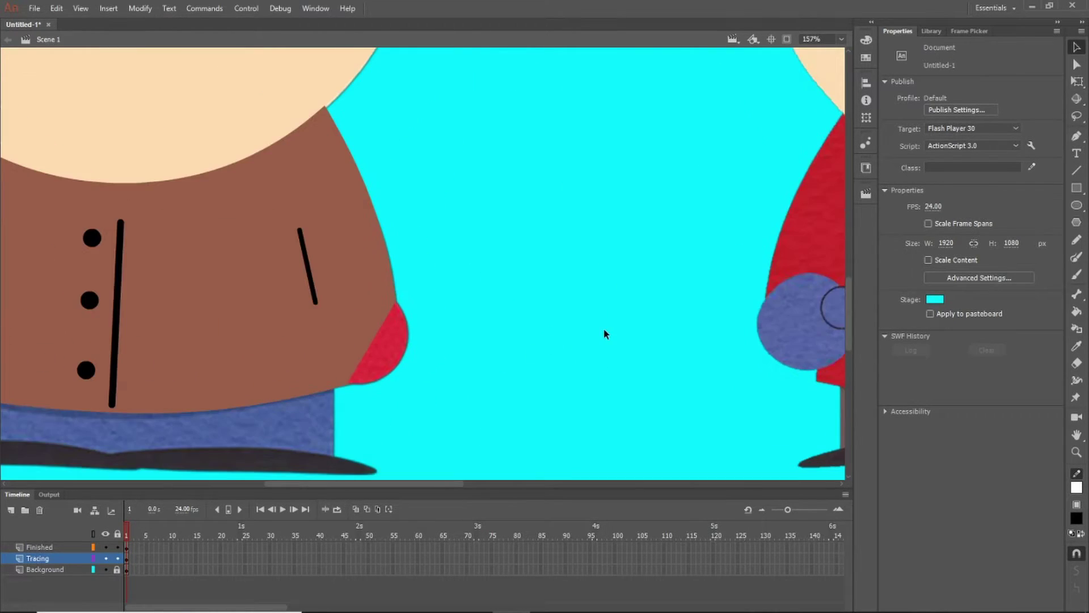
scroll(770, 331, up, 3)
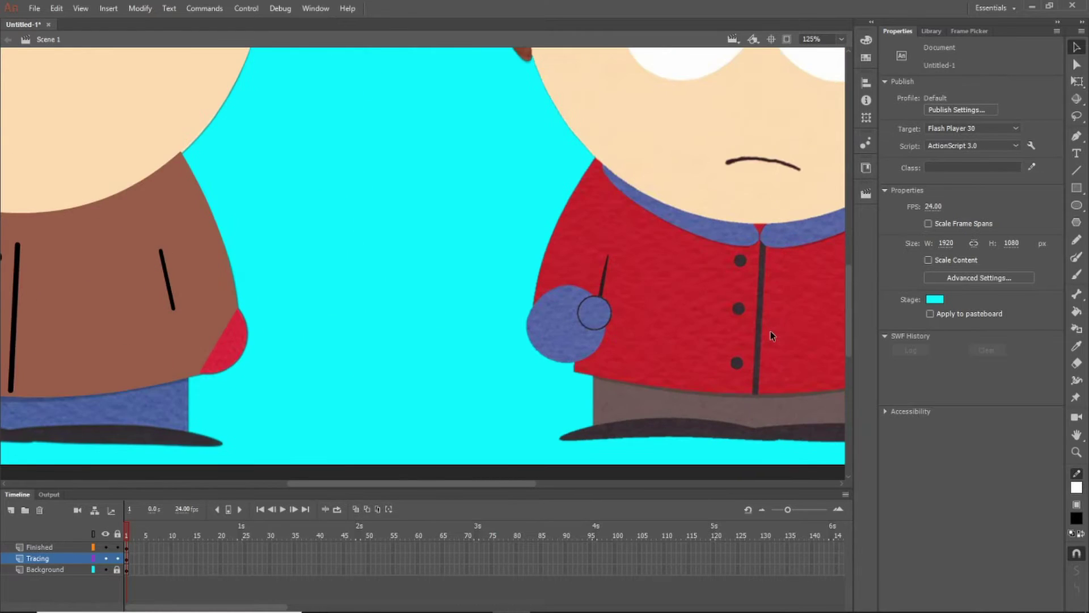
scroll(607, 322, down, 10)
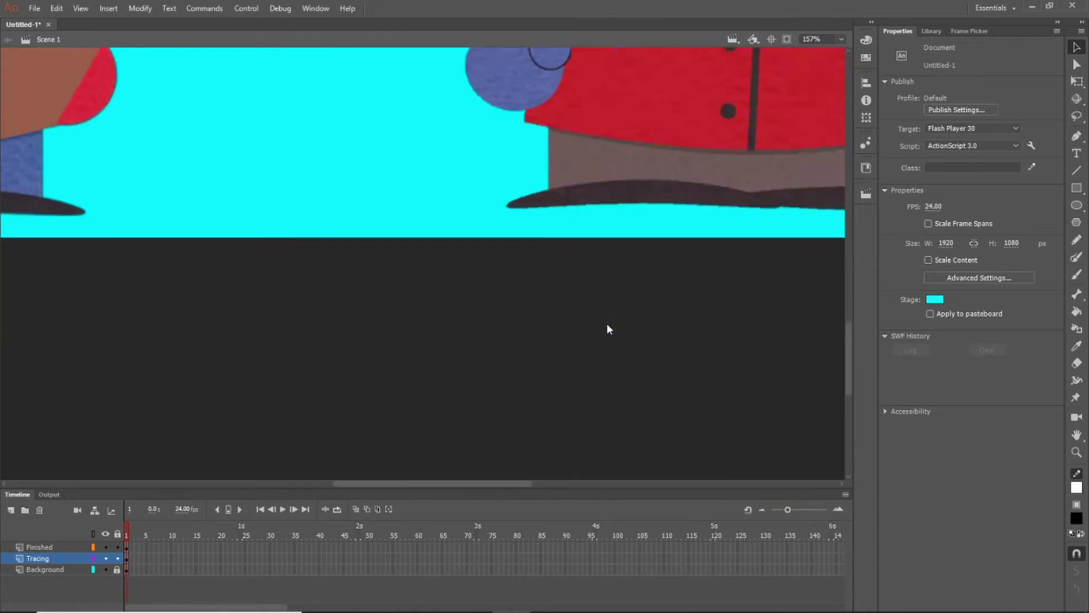
scroll(618, 288, up, 15)
Step: Unlock the Background layer, break apart the clyde-donovan.png bitmap and deselect it
click(639, 276)
click(729, 255)
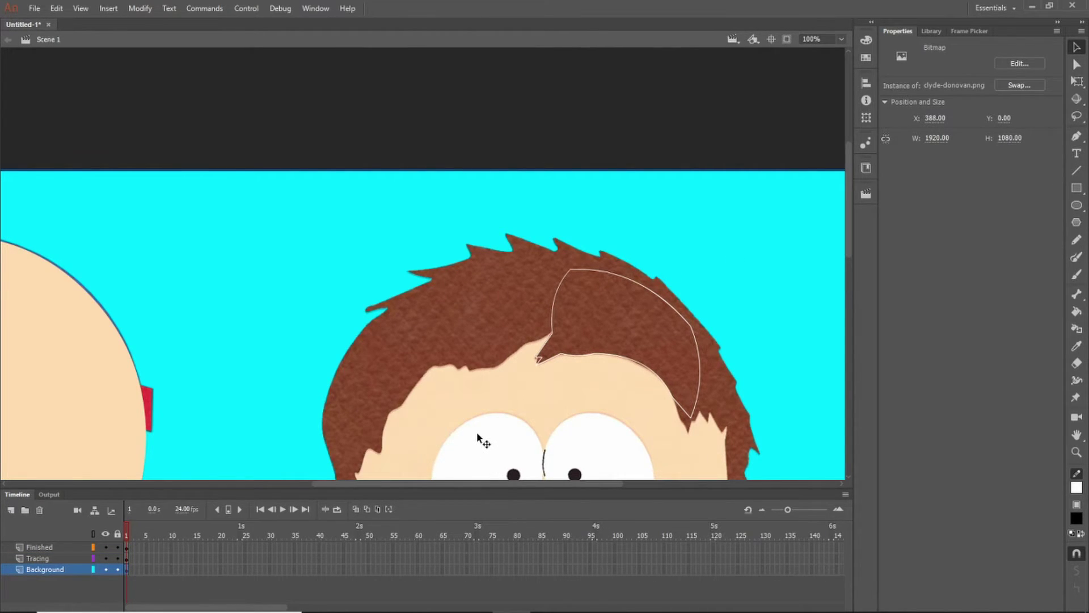
scroll(478, 437, down, 3)
right_click(476, 307)
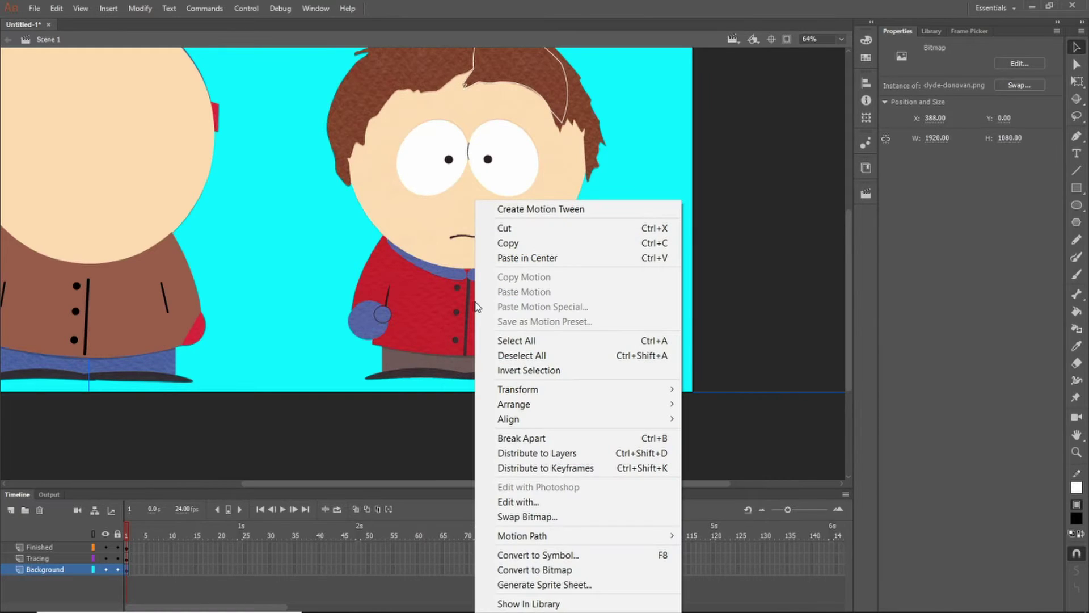
click(522, 439)
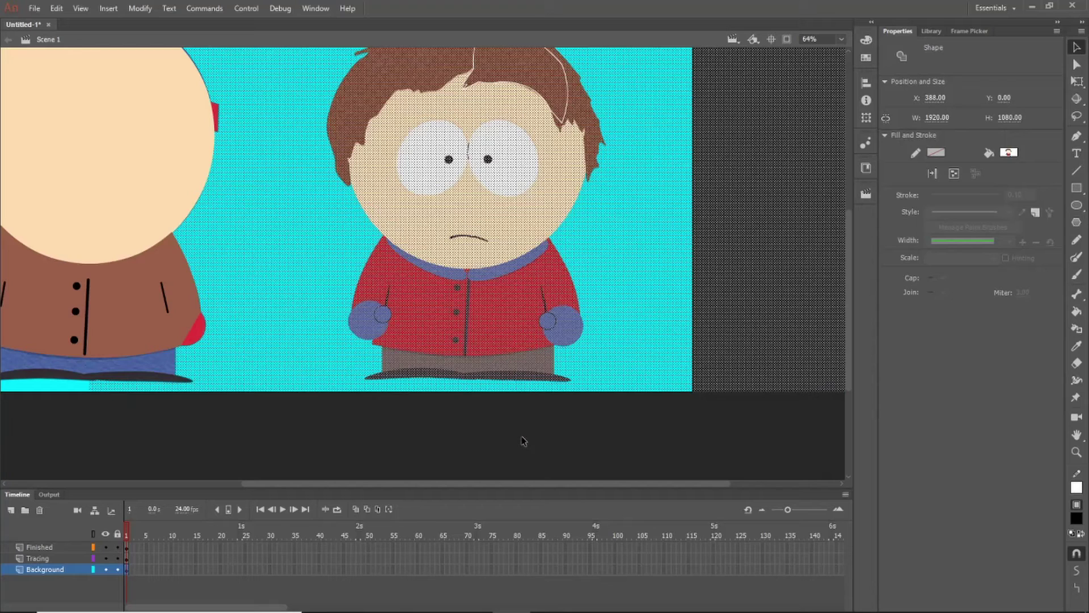
scroll(525, 438, up, 3)
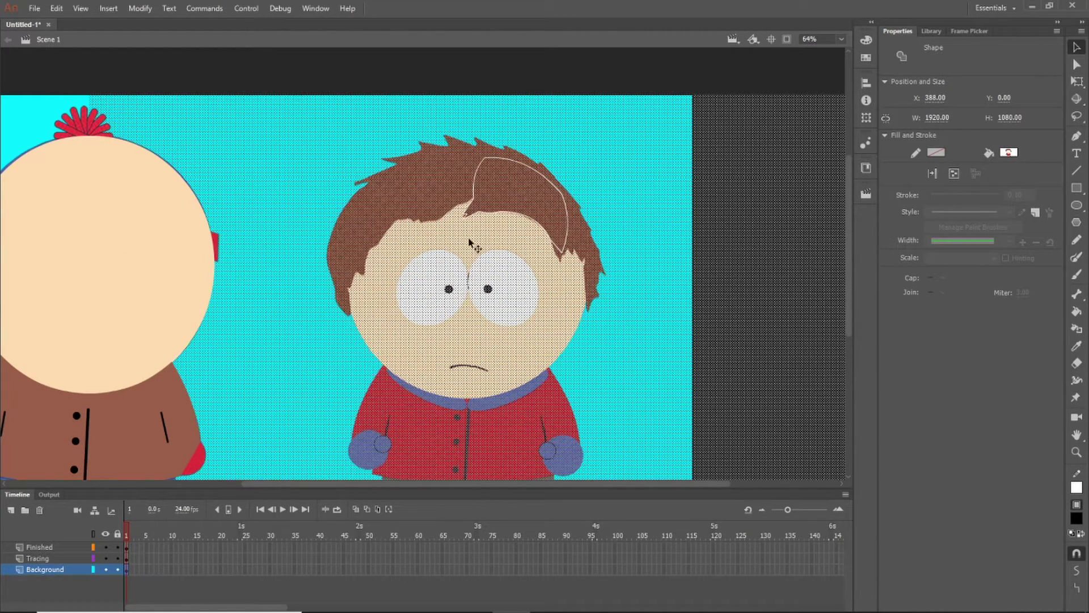
scroll(440, 203, down, 6)
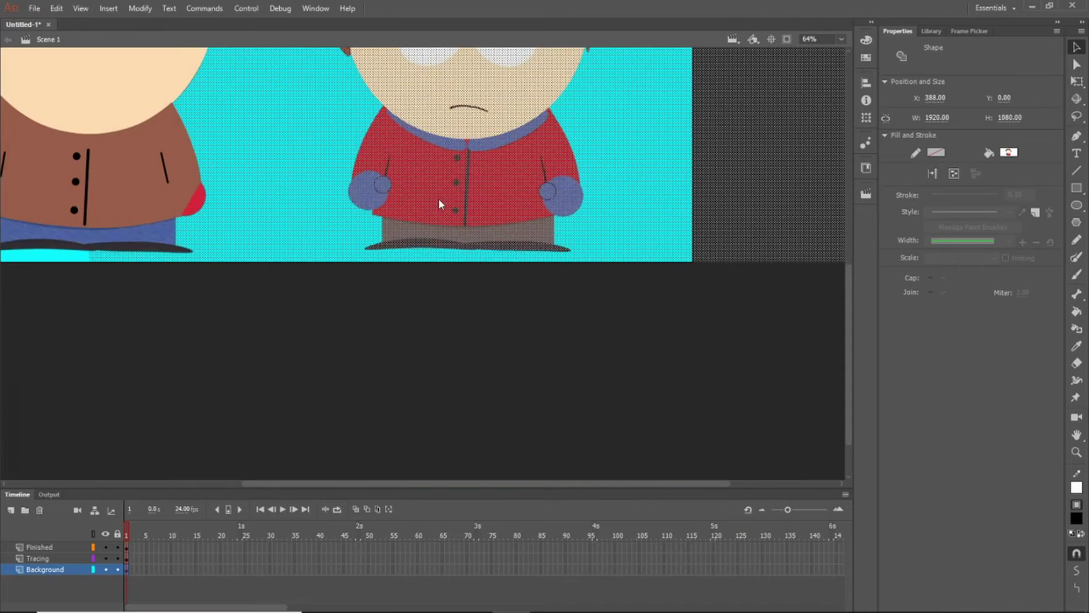
click(498, 311)
scroll(496, 309, up, 5)
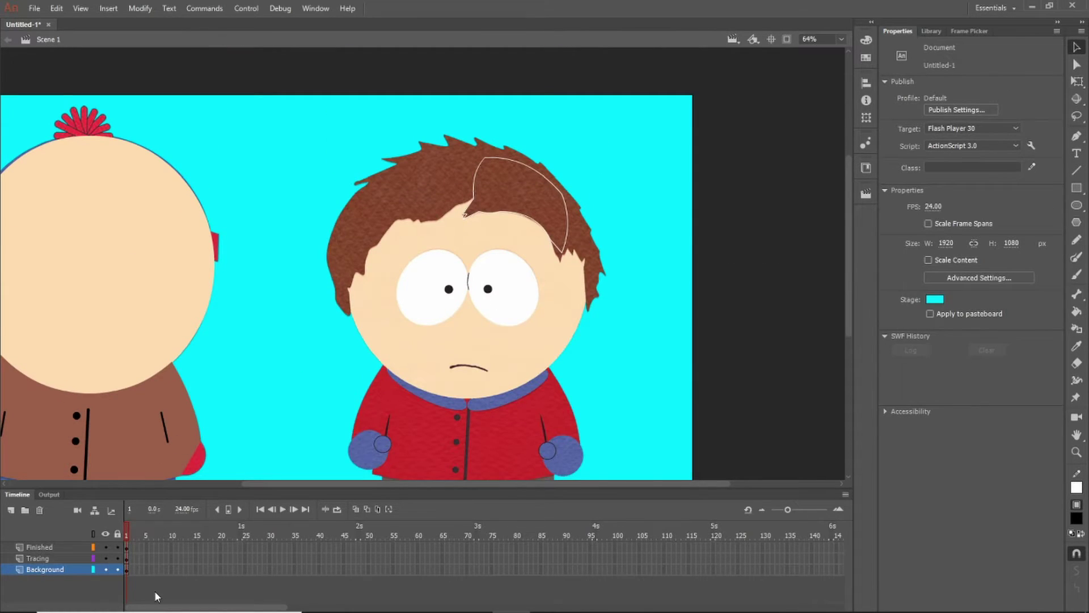
Step: Cut the white fringe outline from the Tracing layer and paste it in place on the Background layer
click(126, 561)
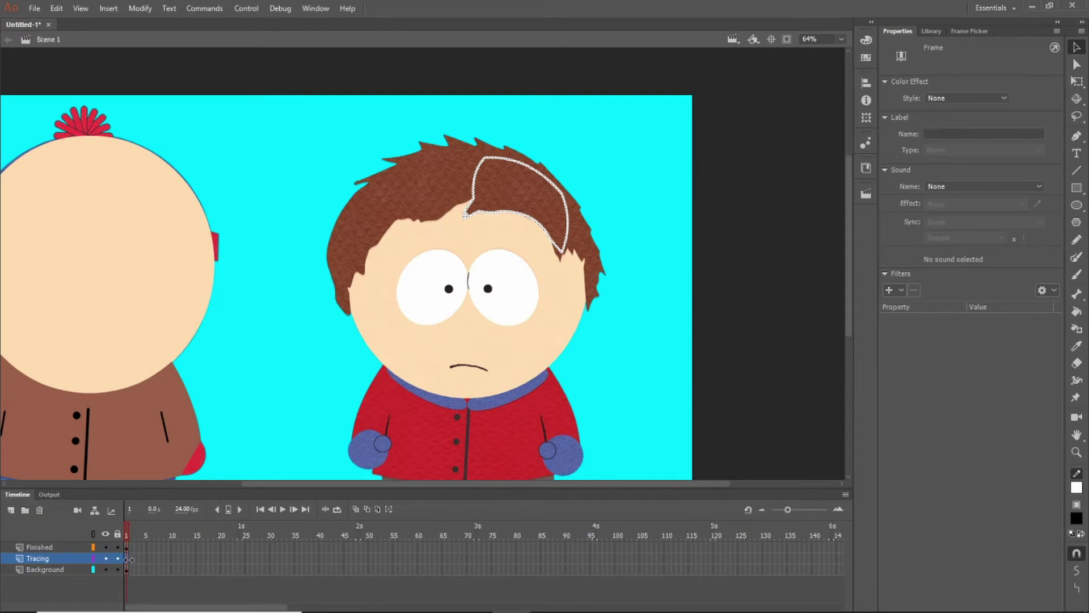
click(129, 562)
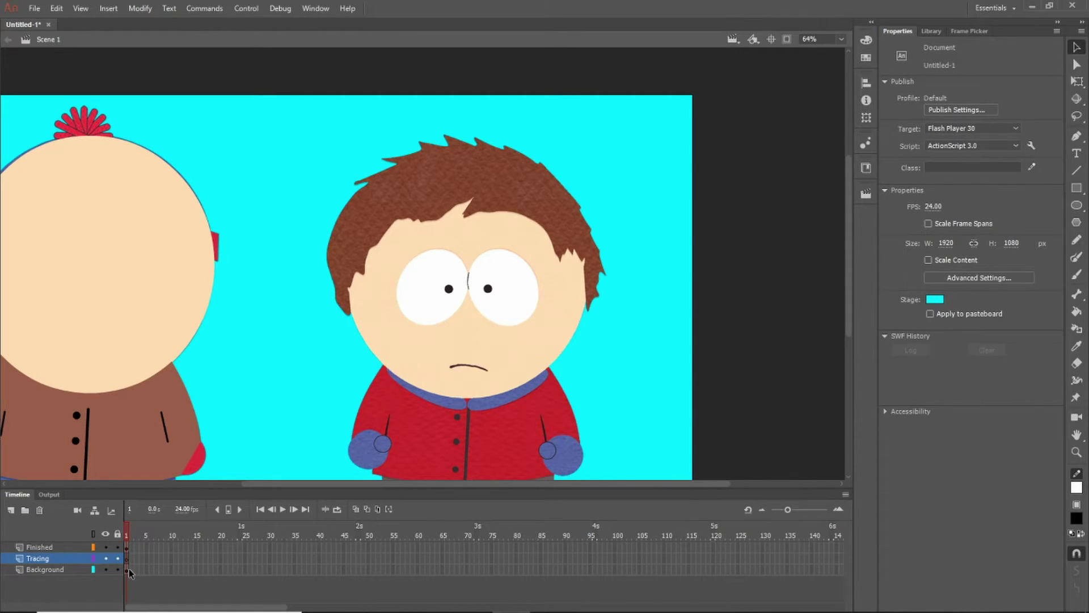
click(129, 570)
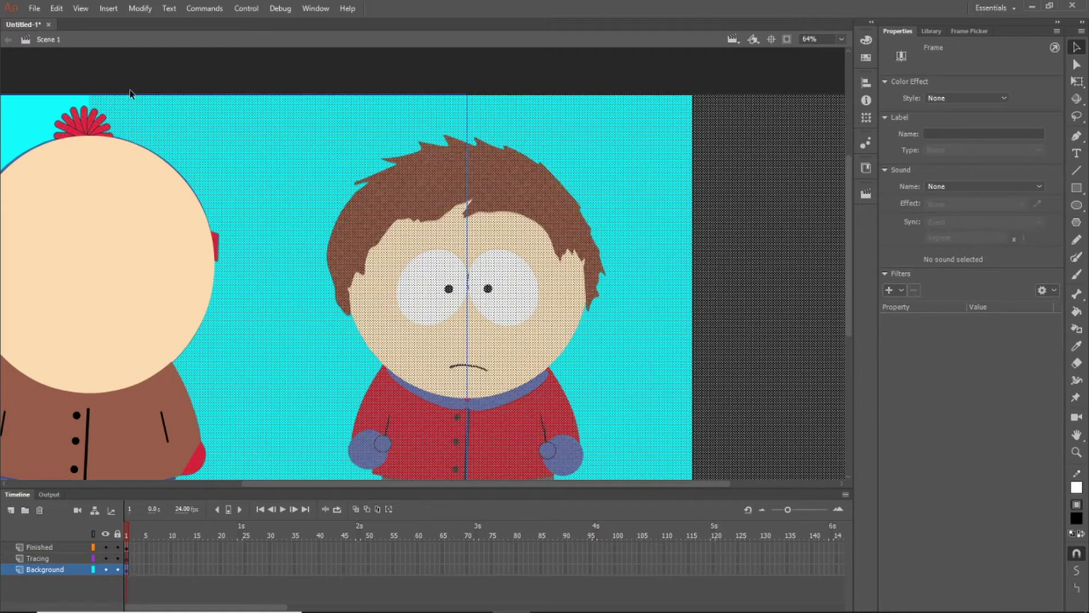
click(168, 71)
key(ctrl+z)
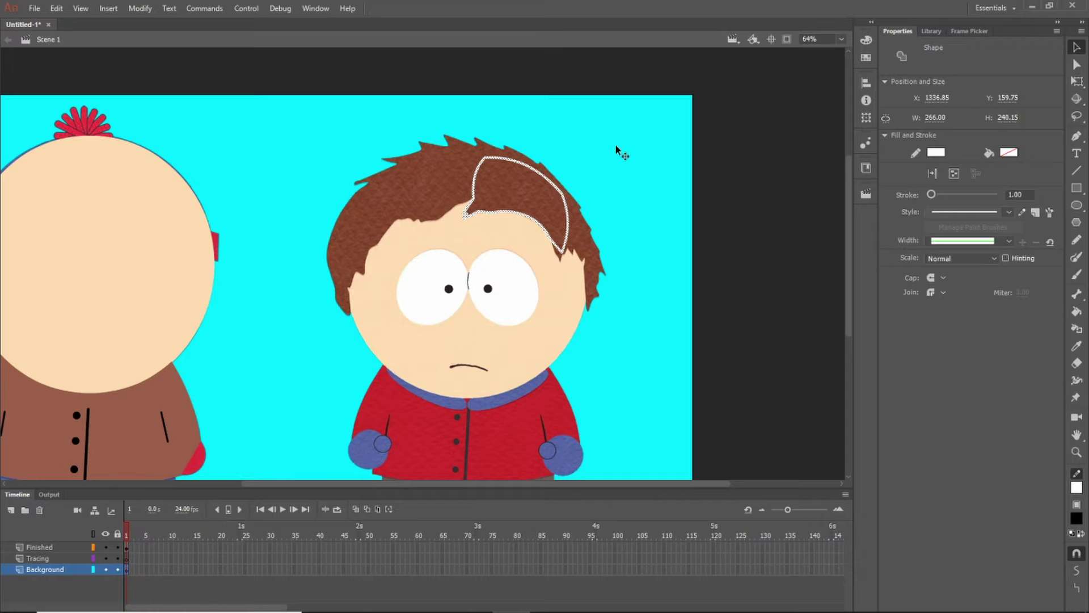
Step: Delete the part of the broken-apart reference picture outside the fringe outline, keeping only the textured hair piece
click(577, 295)
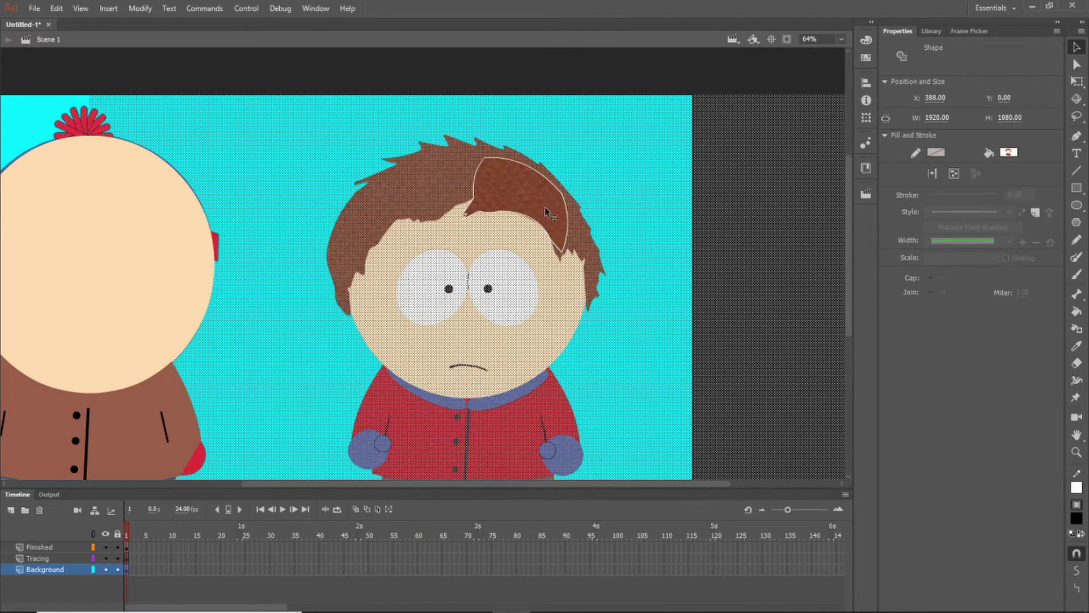
scroll(545, 206, up, 4)
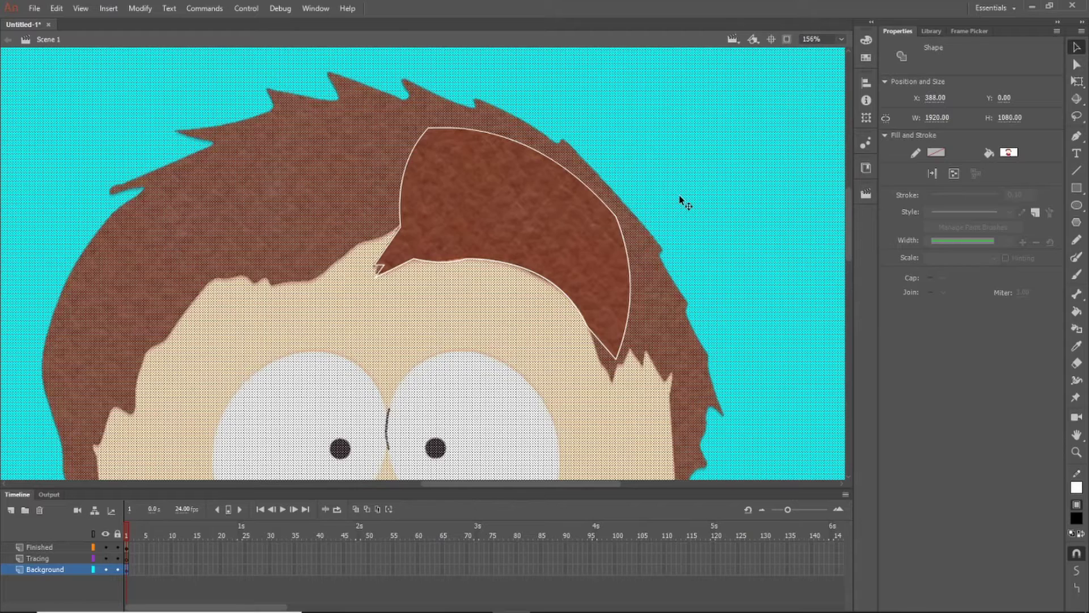
key(Delete)
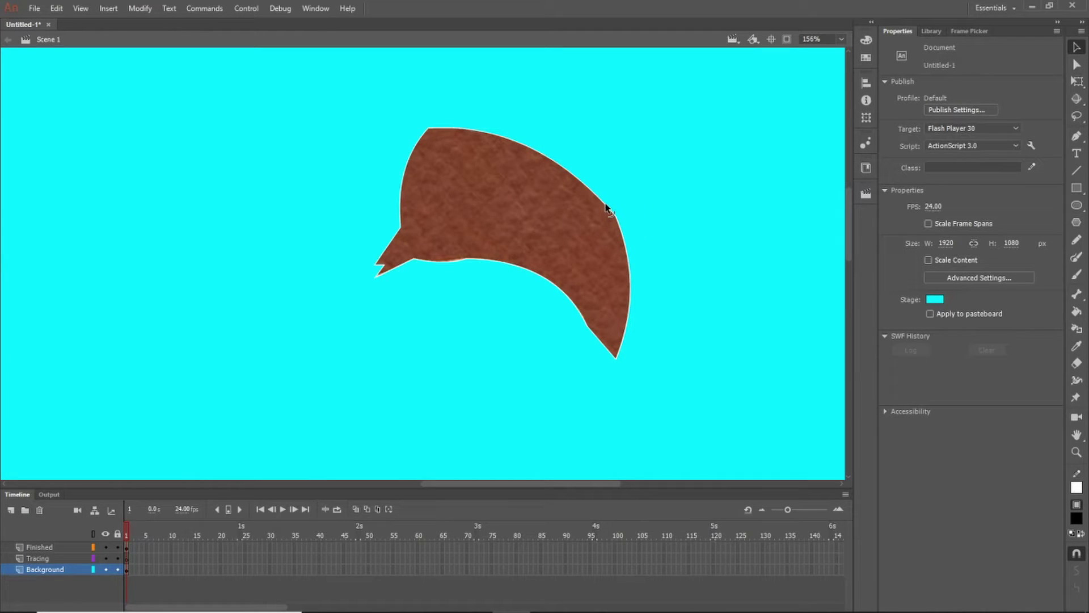
Step: Delete the white outline segments around the hair piece, including the short ones at the notch tip
click(608, 209)
click(658, 247)
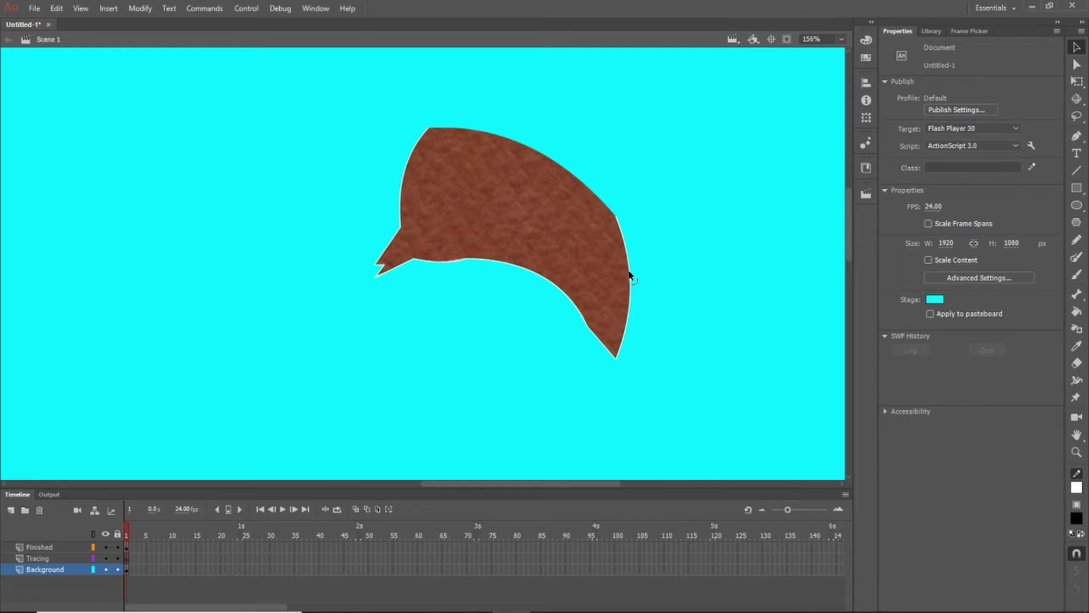
click(587, 332)
click(593, 336)
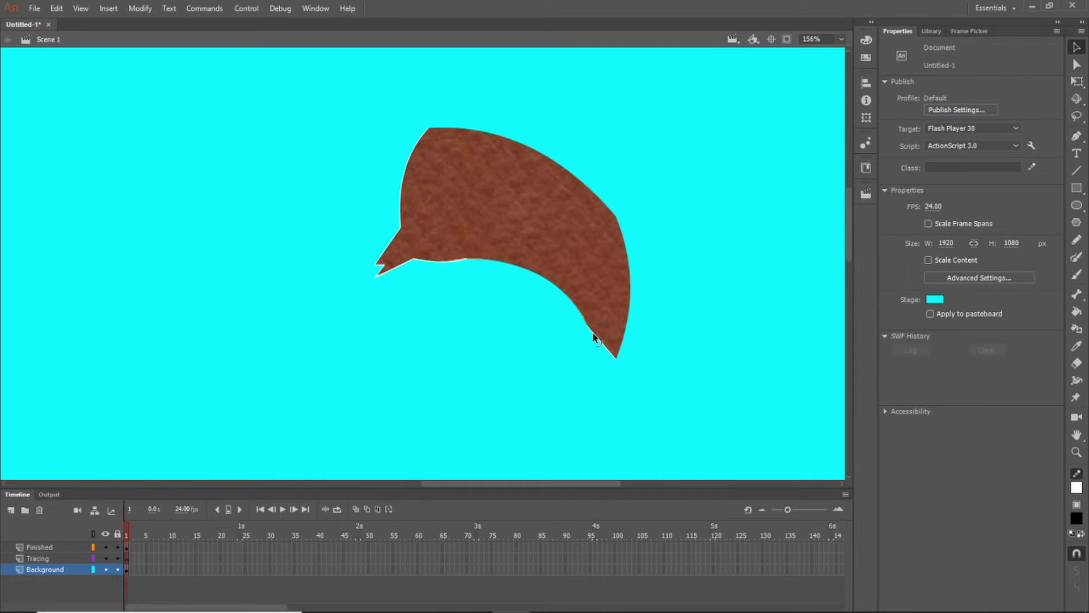
click(596, 340)
click(481, 274)
click(441, 263)
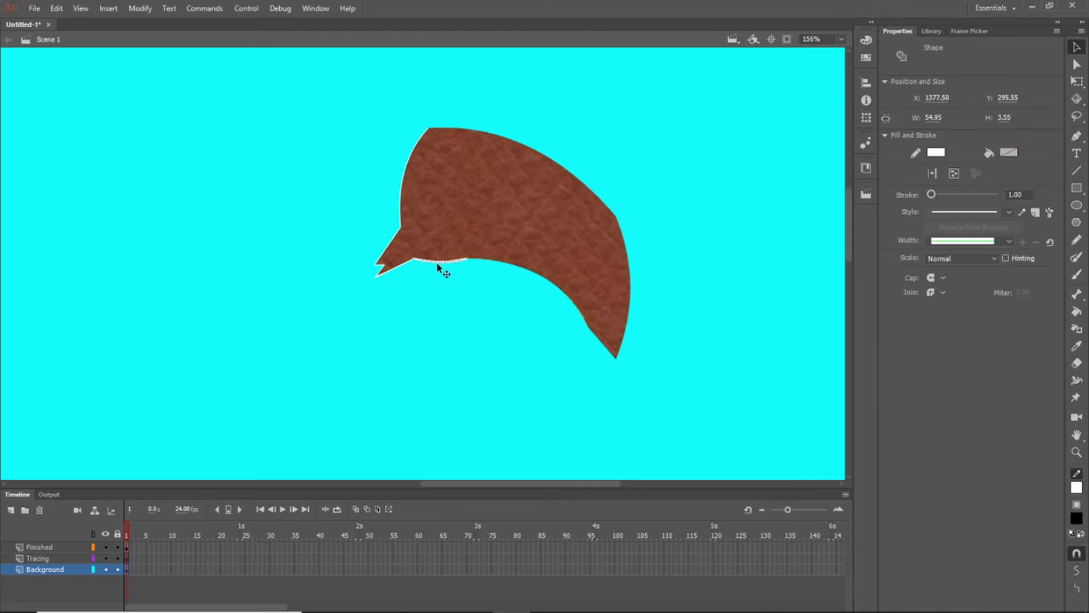
click(404, 267)
click(405, 266)
click(379, 274)
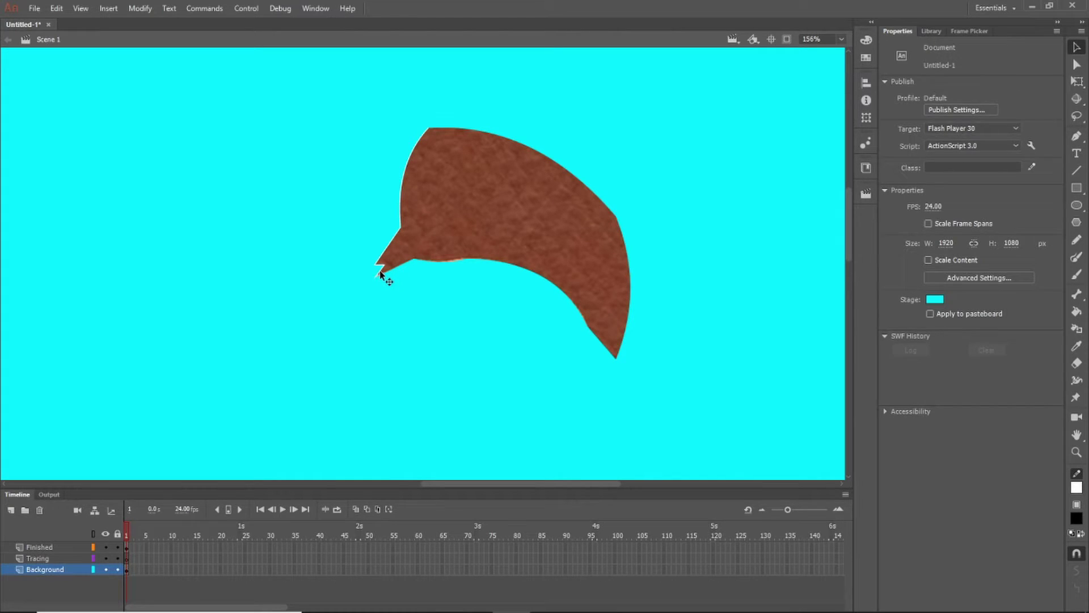
click(380, 270)
click(379, 272)
click(377, 272)
click(379, 273)
click(380, 272)
click(378, 272)
click(379, 271)
click(379, 272)
key(ctrl+1)
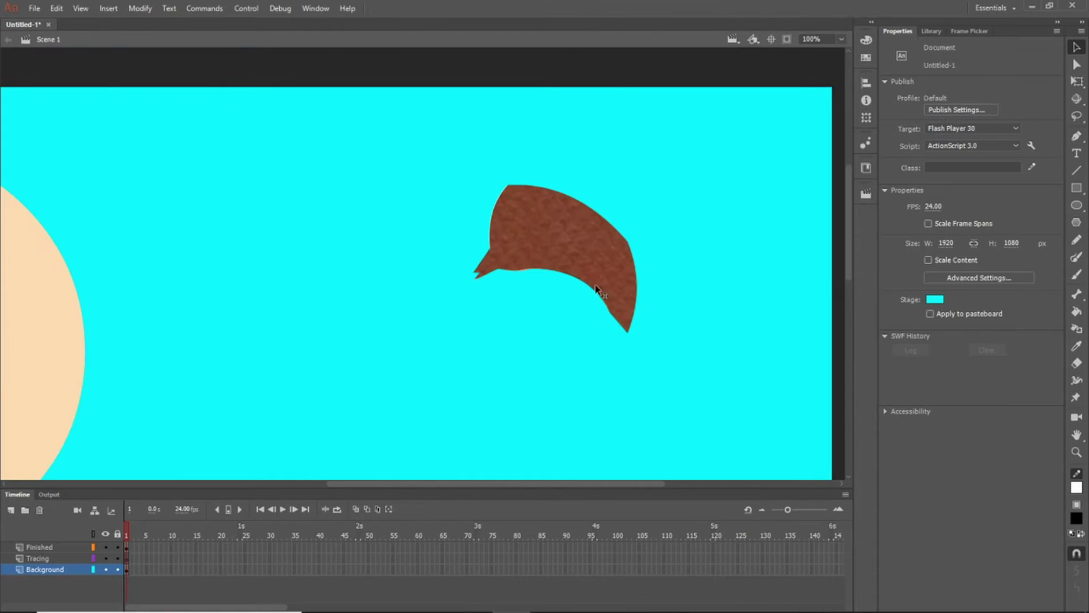
Step: Preview the Library items Bitmap 1, clyde-donovan.png, Head 001 and Stan Jacket 001
click(938, 31)
click(938, 206)
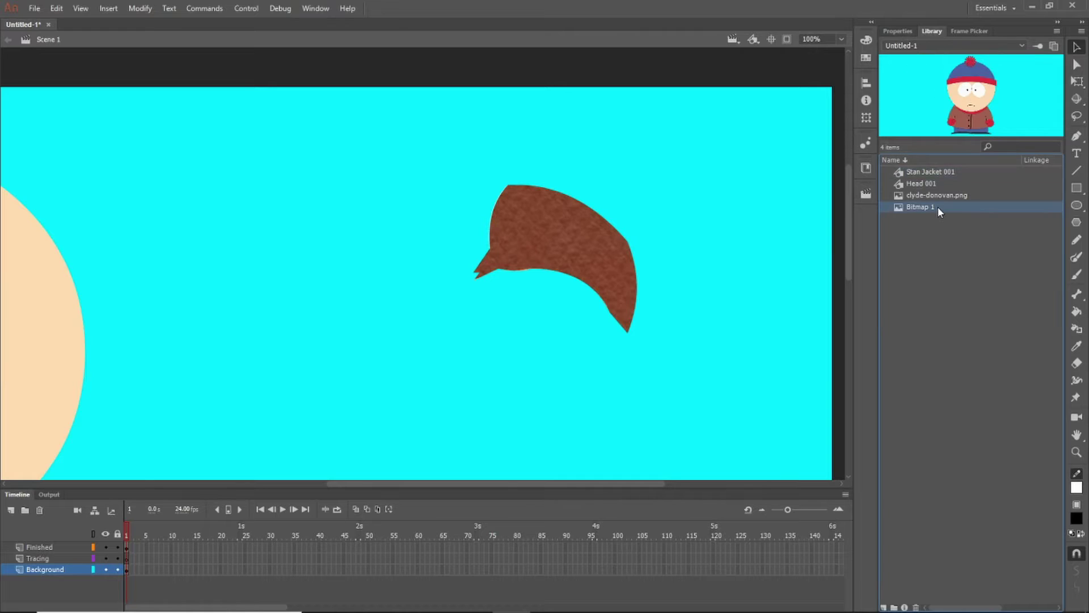
click(936, 194)
click(934, 183)
click(938, 171)
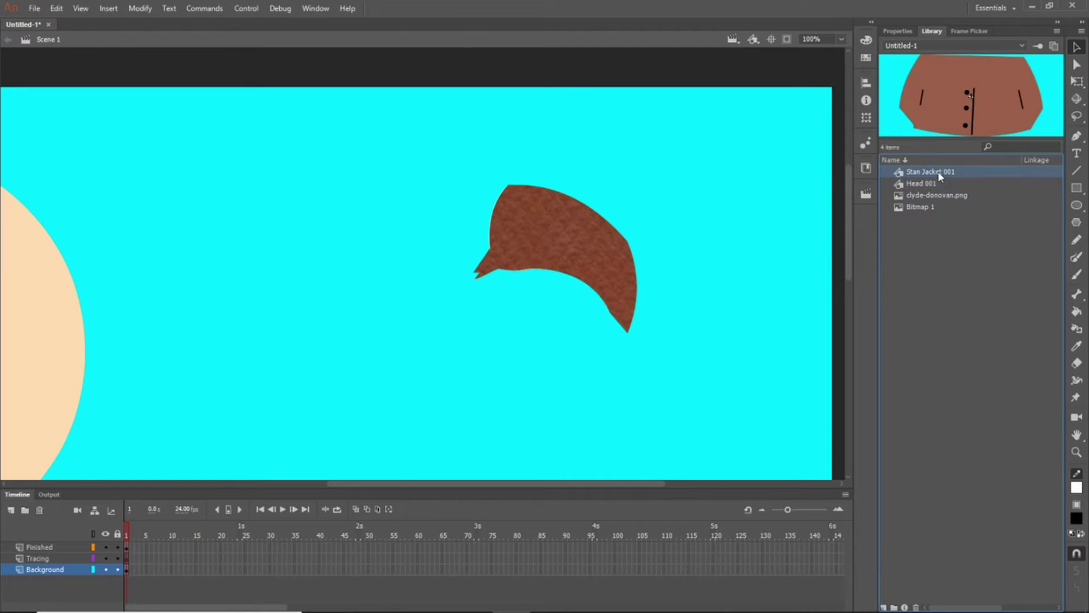
click(931, 196)
click(928, 207)
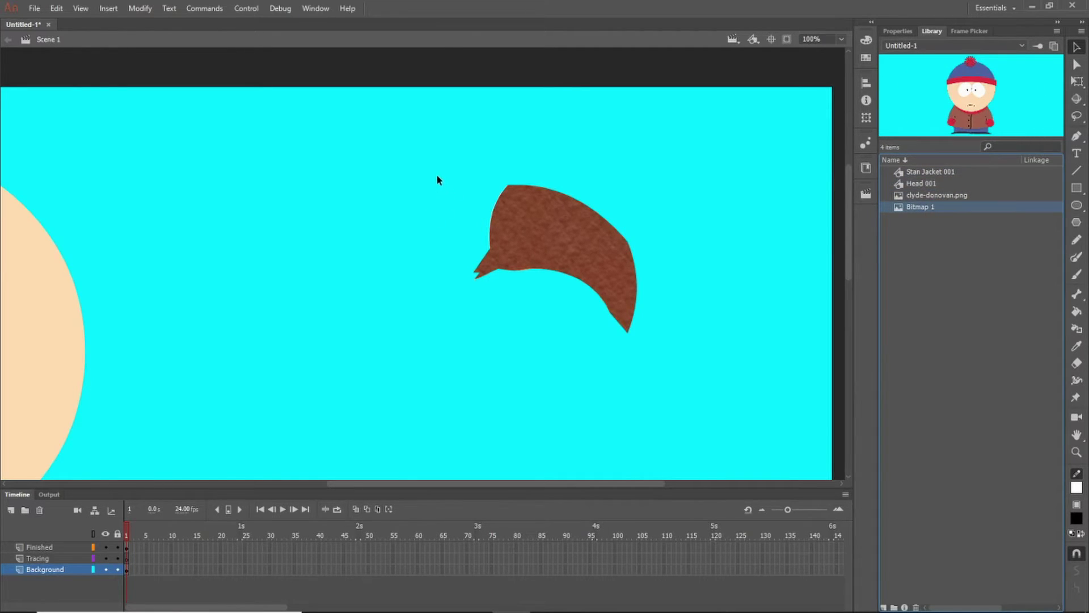
click(914, 195)
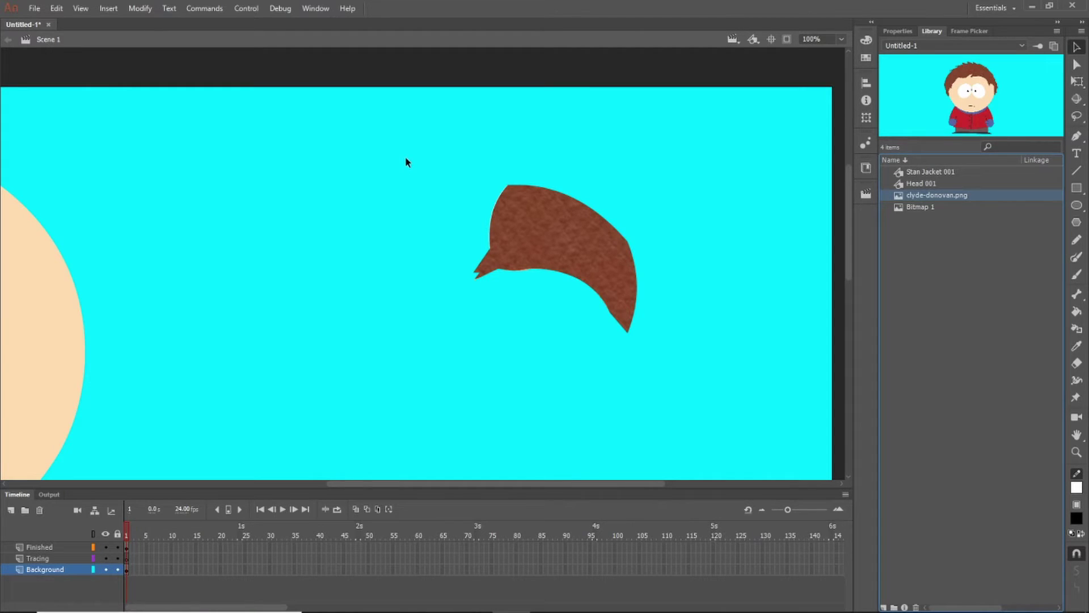
drag(474, 484, 312, 466)
scroll(292, 408, down, 2)
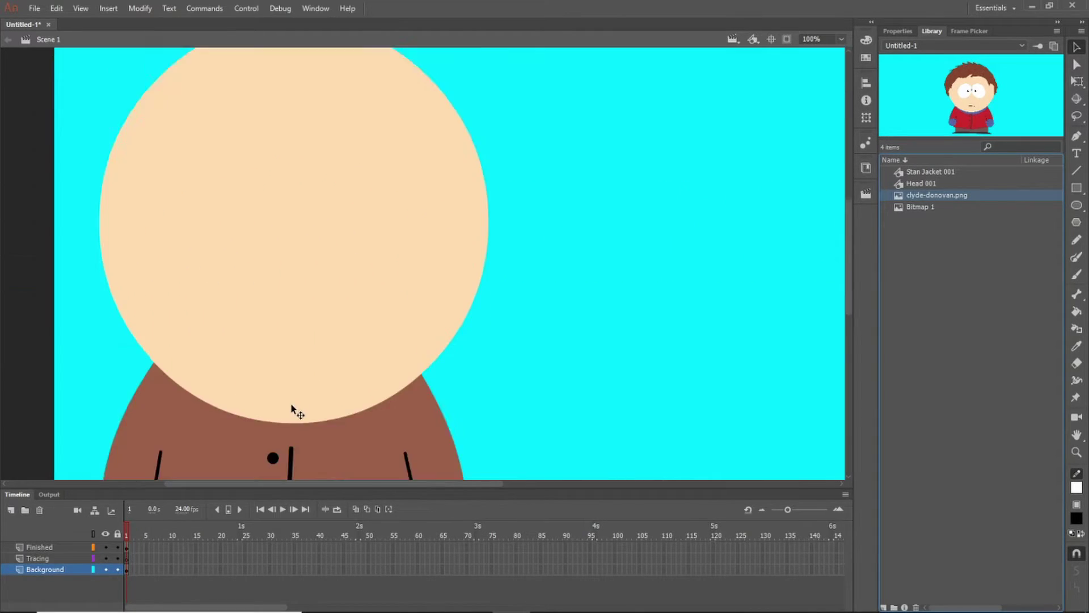
scroll(292, 409, down, 3)
scroll(318, 413, up, 5)
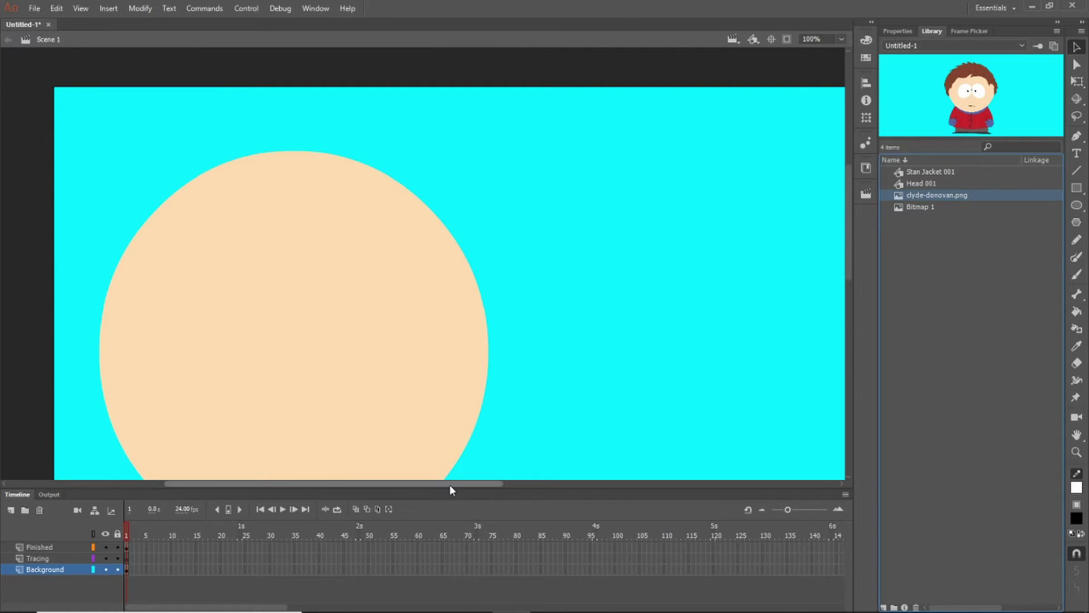
Step: Convert the textured brown hair piece into a graphic symbol named Clyde Hairpiece 001
drag(450, 485, 621, 486)
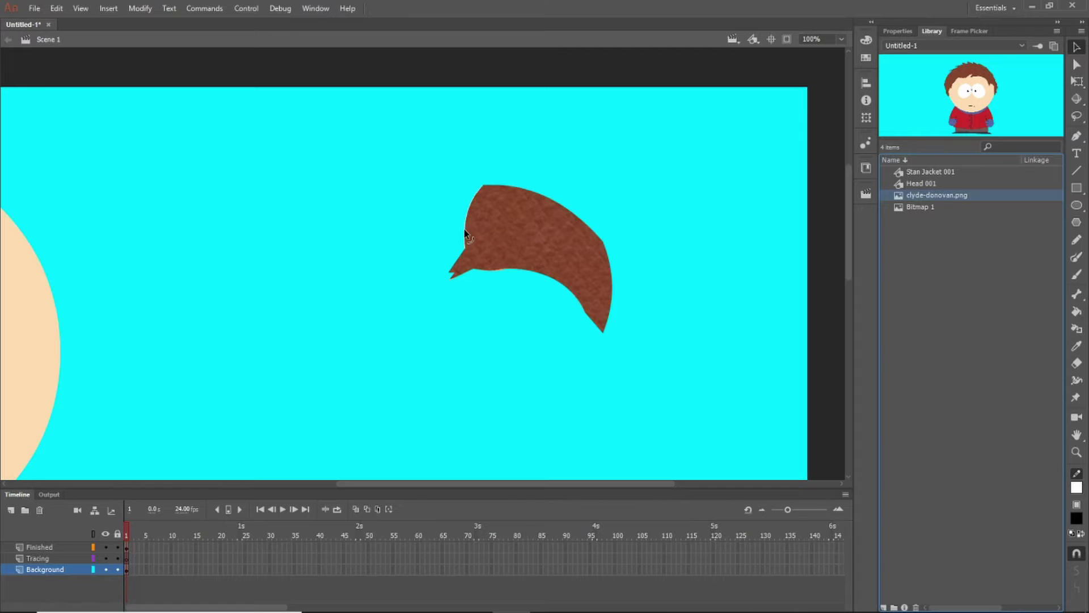
drag(416, 170, 664, 364)
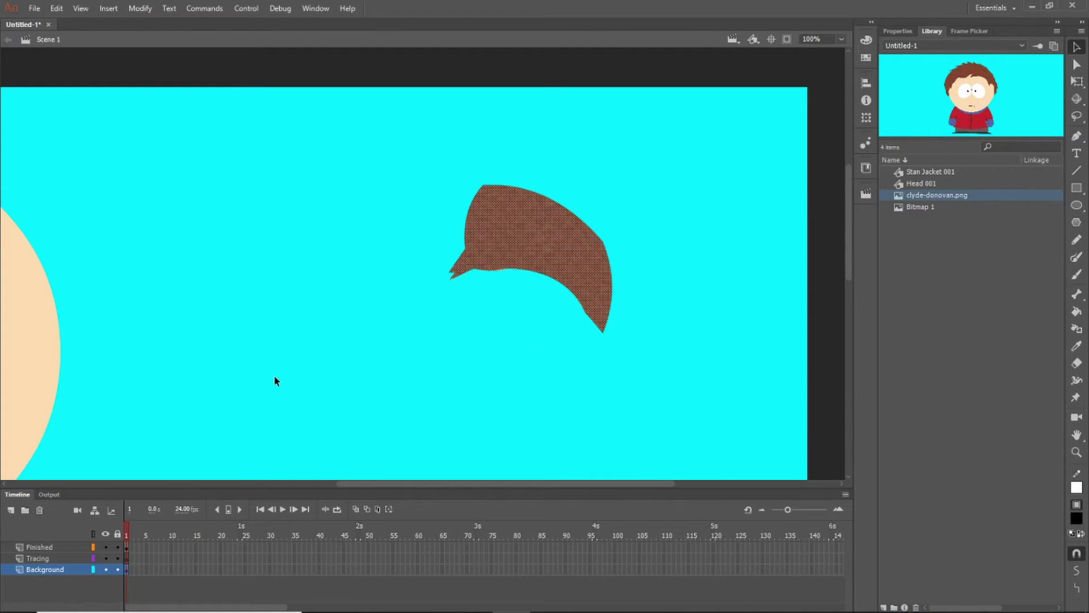
key(F8)
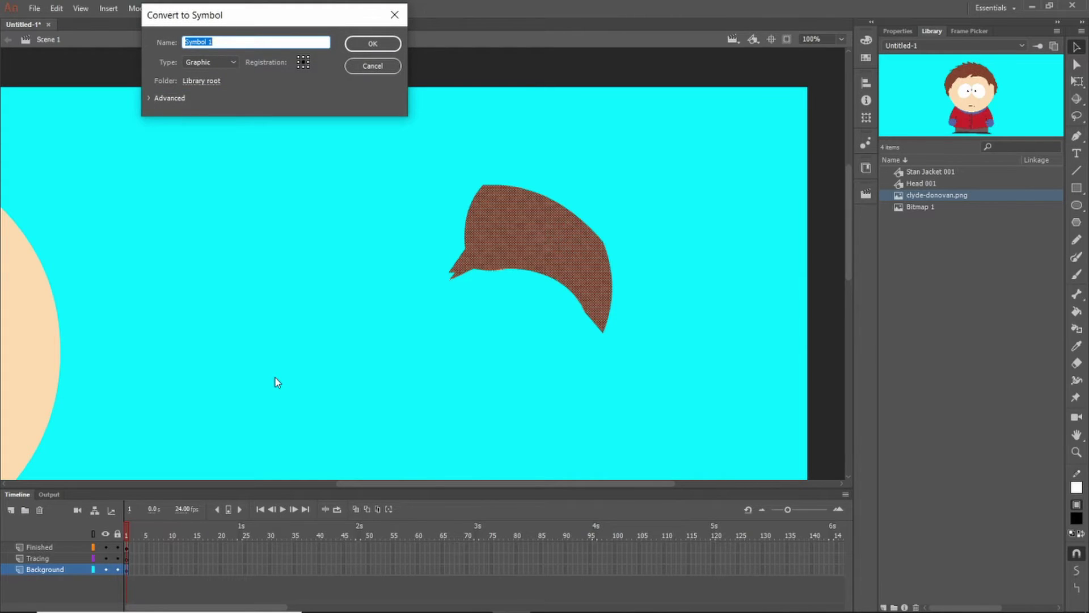
text(Clyde Hairpiece 001)
key(Return)
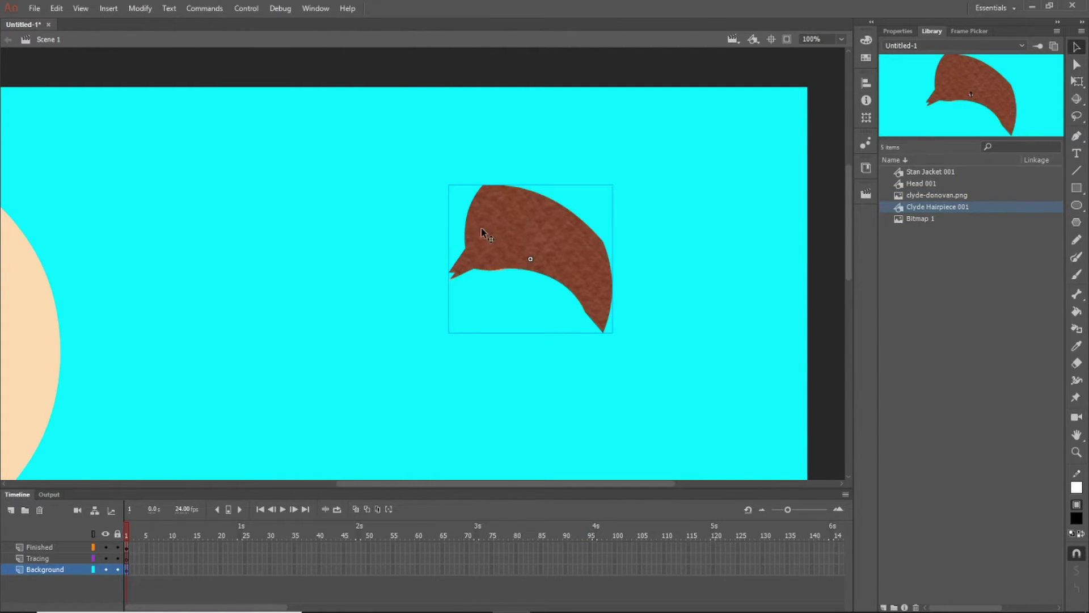
Step: Move the hairpiece instance up to the stage's upper edge and shift the artwork inside its symbol below the registration point
drag(549, 235, 348, 127)
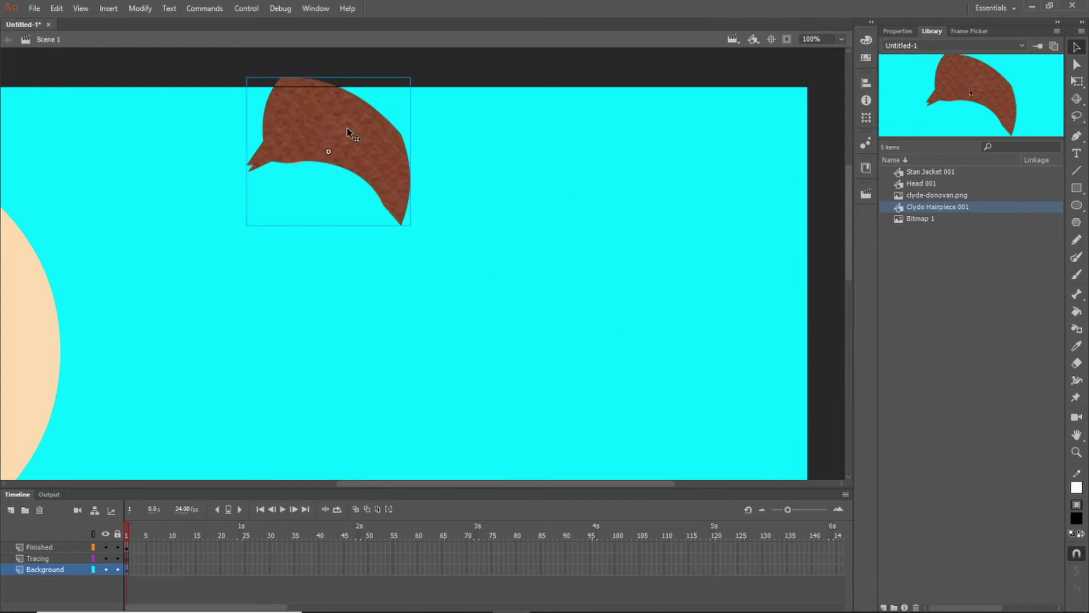
double_click(348, 127)
click(390, 159)
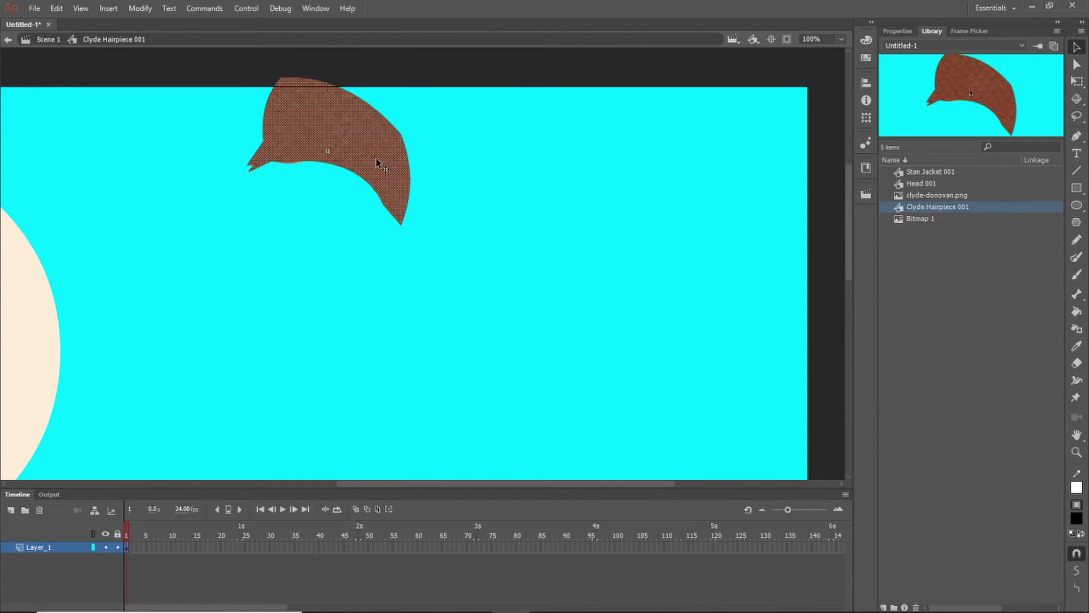
drag(378, 169, 635, 188)
drag(407, 250, 387, 255)
click(703, 252)
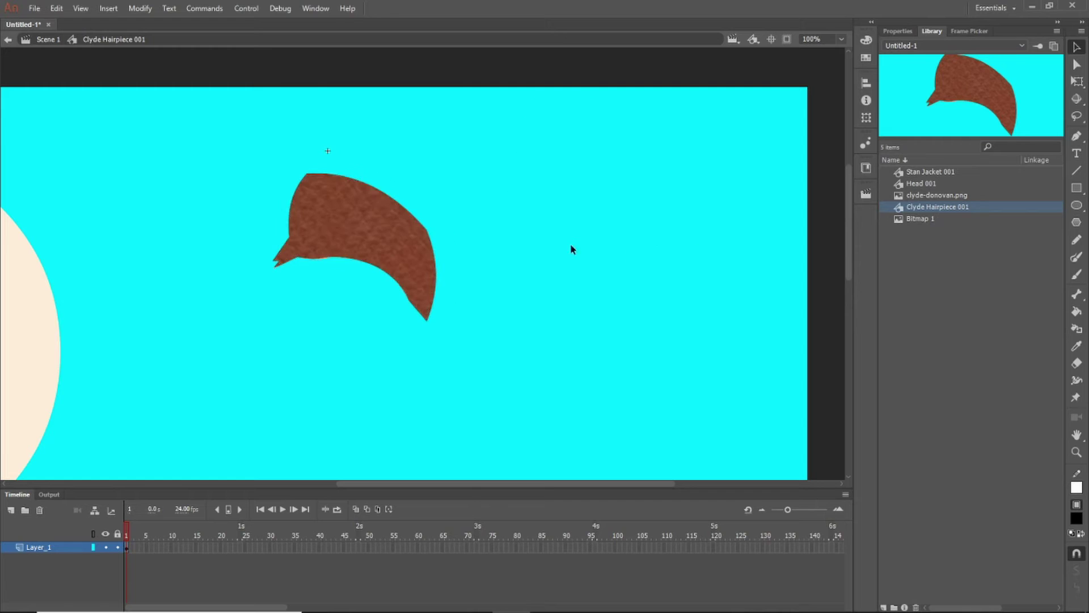
Step: Return to the main scene, nudge the head slightly and reposition the hairpiece on the stage near the head's upper right
double_click(313, 278)
drag(379, 246, 398, 301)
key(ctrl+2)
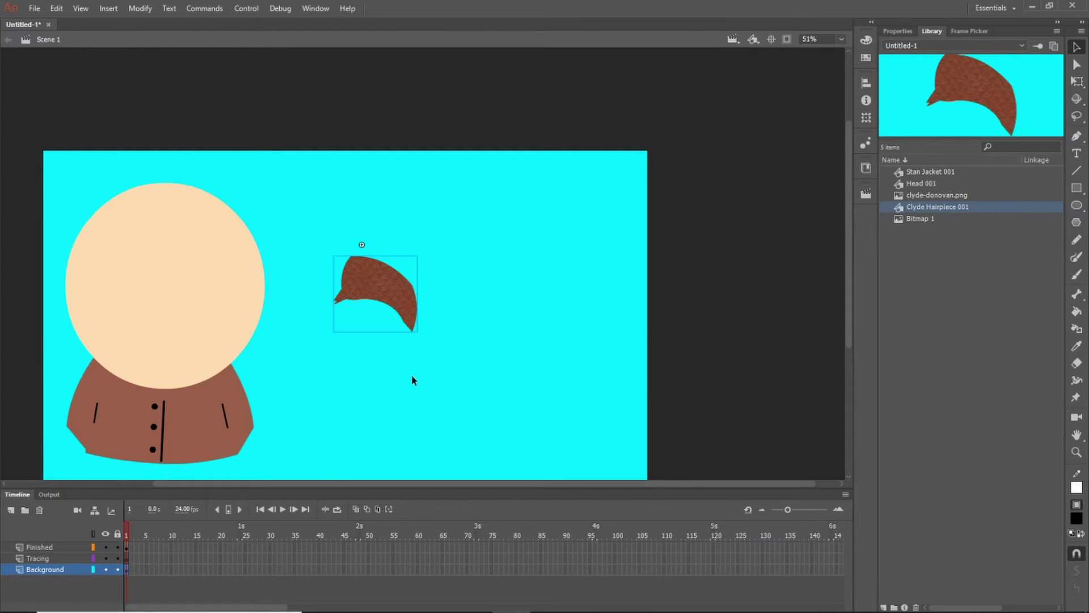
click(307, 326)
mouse_move(198, 273)
mouse_down()
mouse_move(243, 233)
mouse_move(205, 280)
mouse_move(197, 273)
mouse_up()
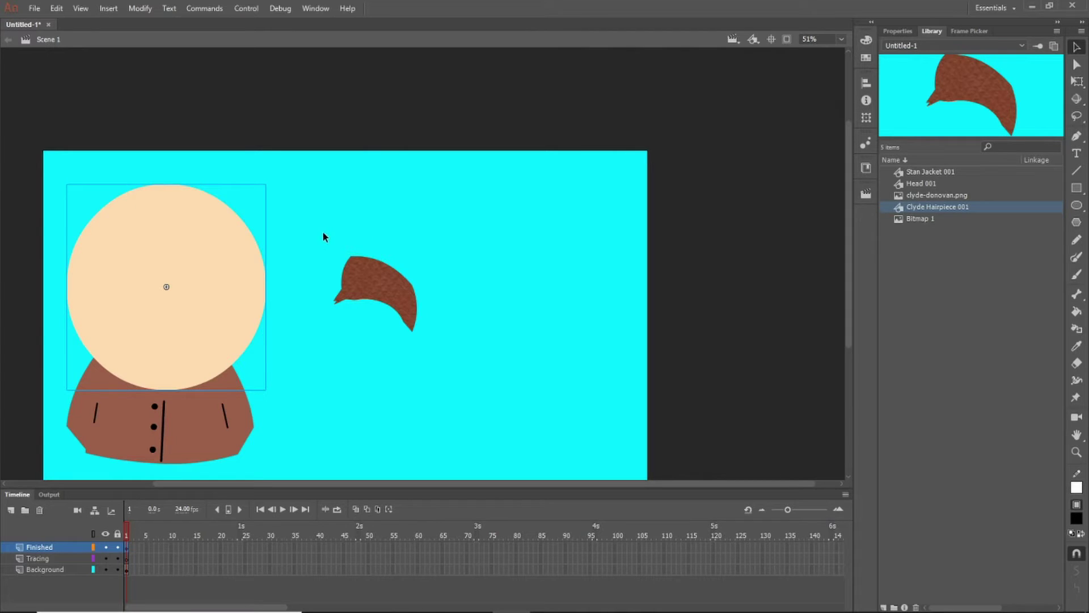
drag(323, 232, 423, 329)
click(520, 271)
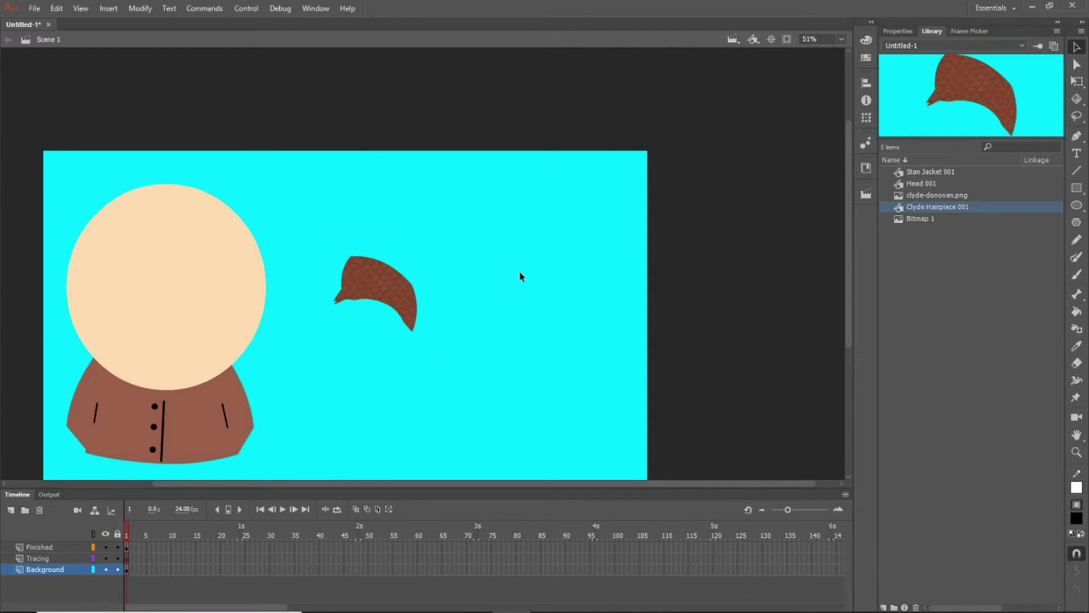
key(ctrl+z)
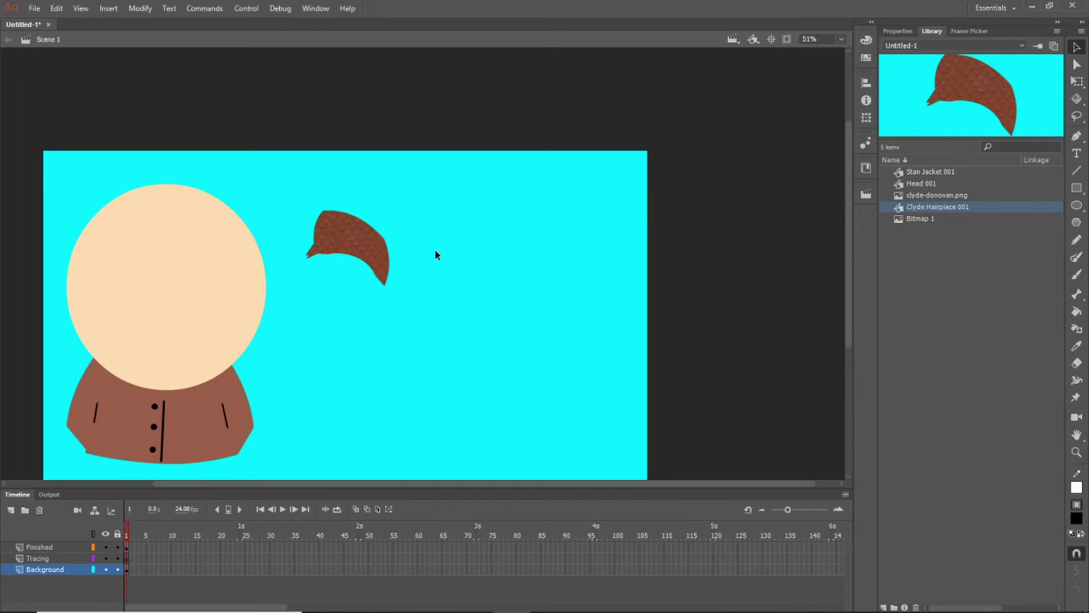
Step: Open the Backgrounds document from the South Park project folder
click(34, 9)
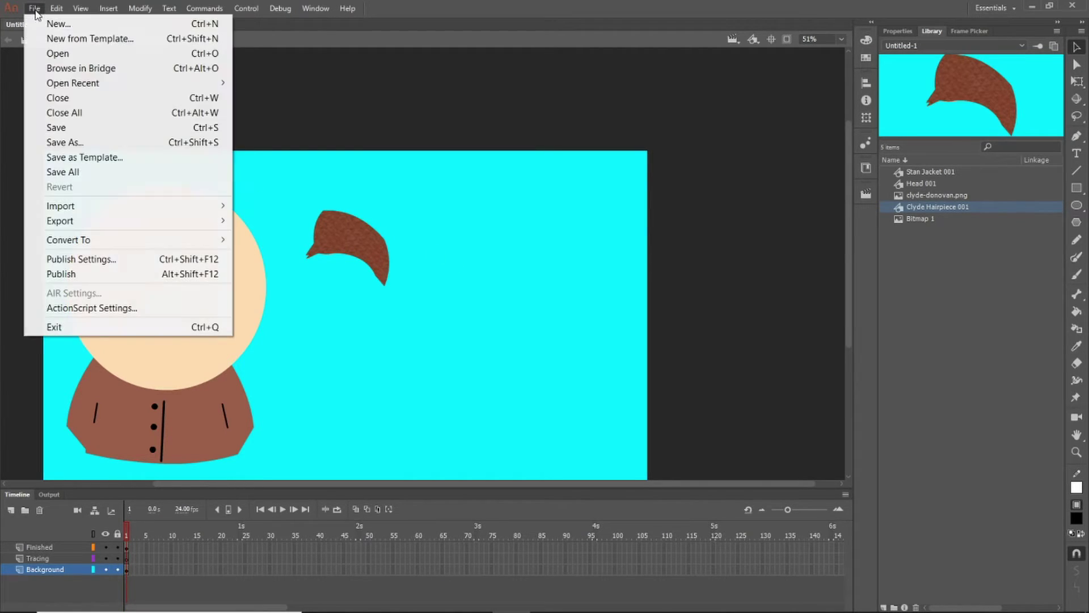
click(45, 53)
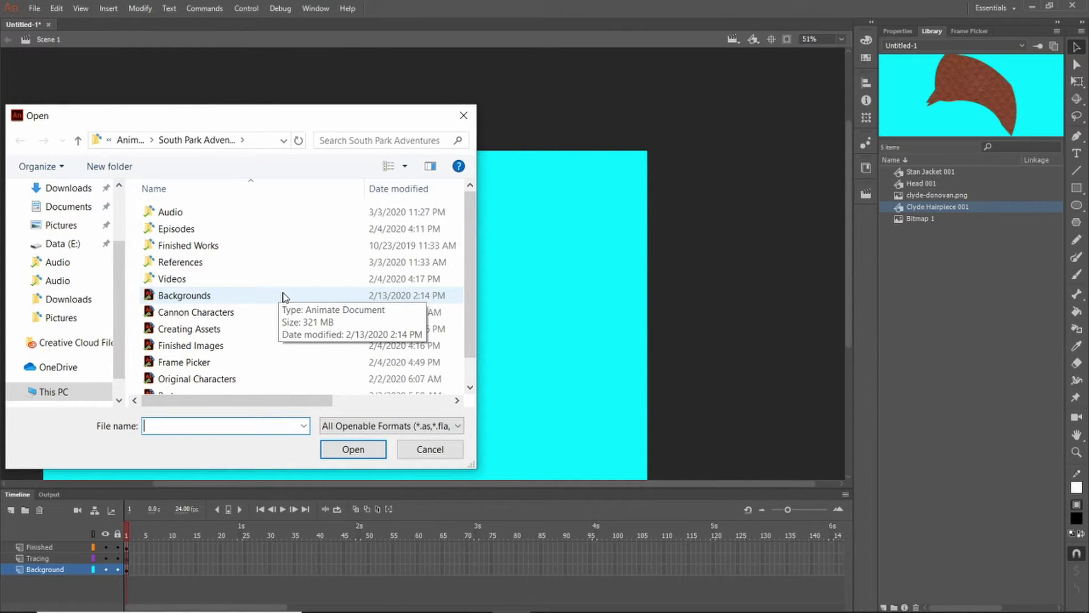
scroll(283, 296, down, 1)
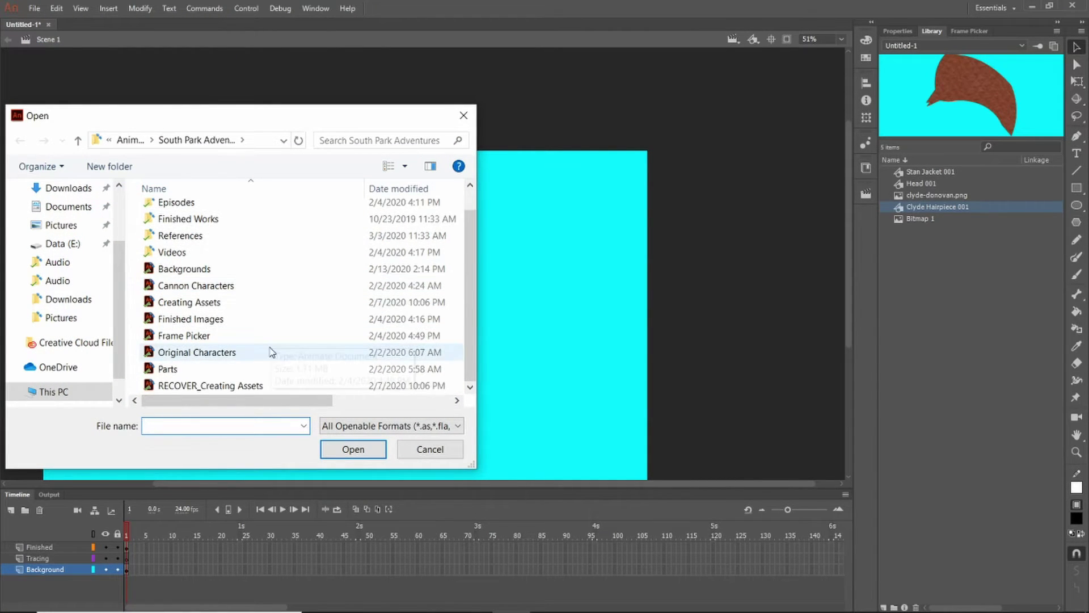
double_click(258, 270)
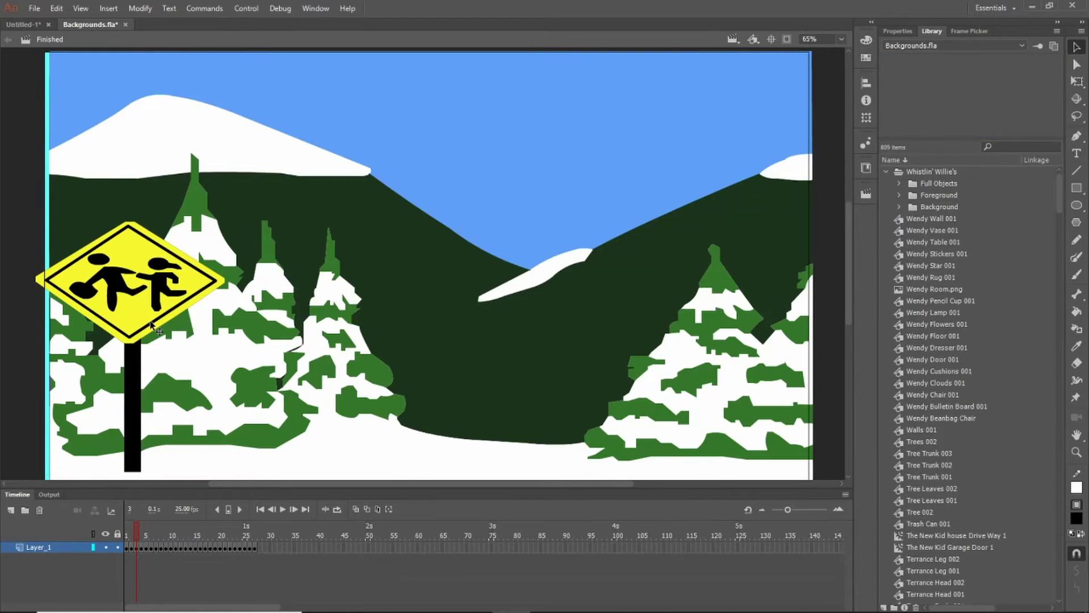
Step: Look over the snowy mountain scene with the school crossing sign and nudge the whole scene slightly up and left
scroll(152, 324, down, 3)
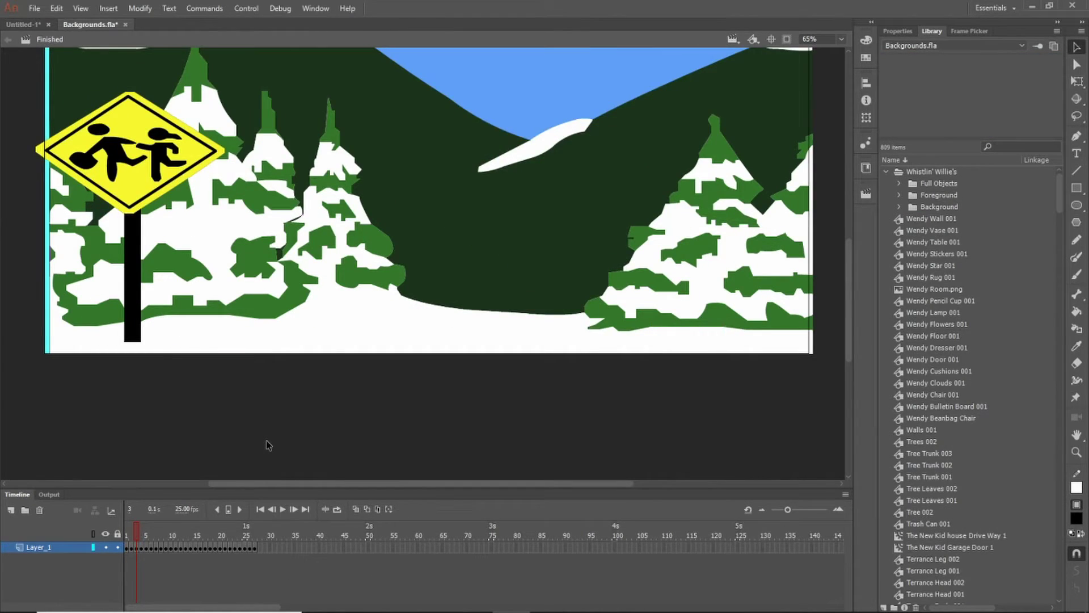
scroll(269, 445, up, 3)
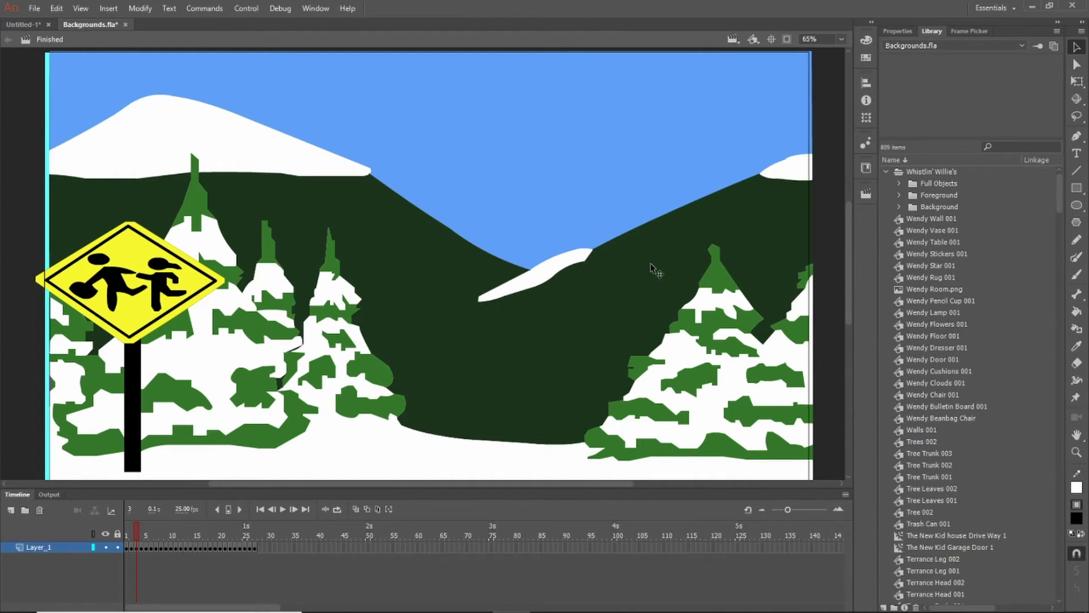
mouse_move(509, 234)
mouse_down()
mouse_move(486, 214)
mouse_move(547, 255)
mouse_move(530, 231)
mouse_move(499, 238)
mouse_move(529, 236)
mouse_move(516, 233)
mouse_up()
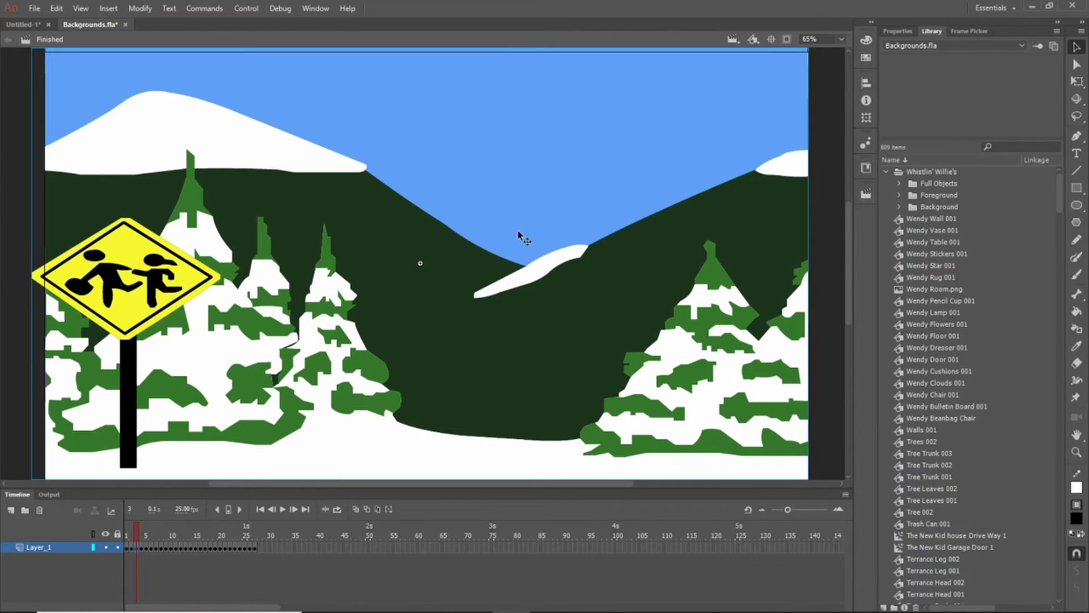
Step: Open the Bus Stop Scene symbol and examine its sign, snowy trees and mountain background instances
double_click(518, 234)
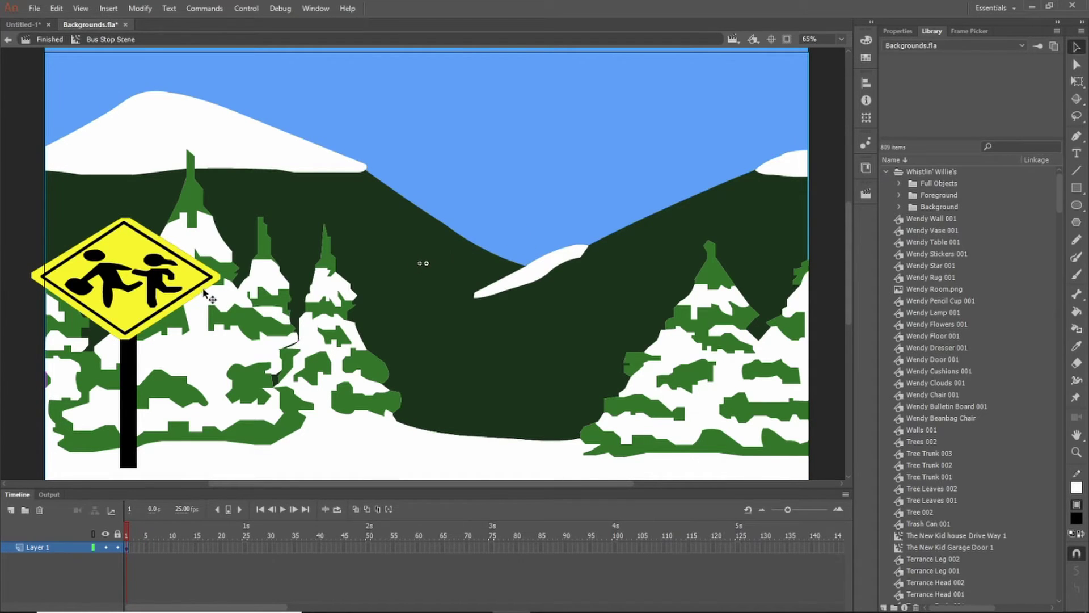
click(177, 281)
scroll(136, 367, up, 1)
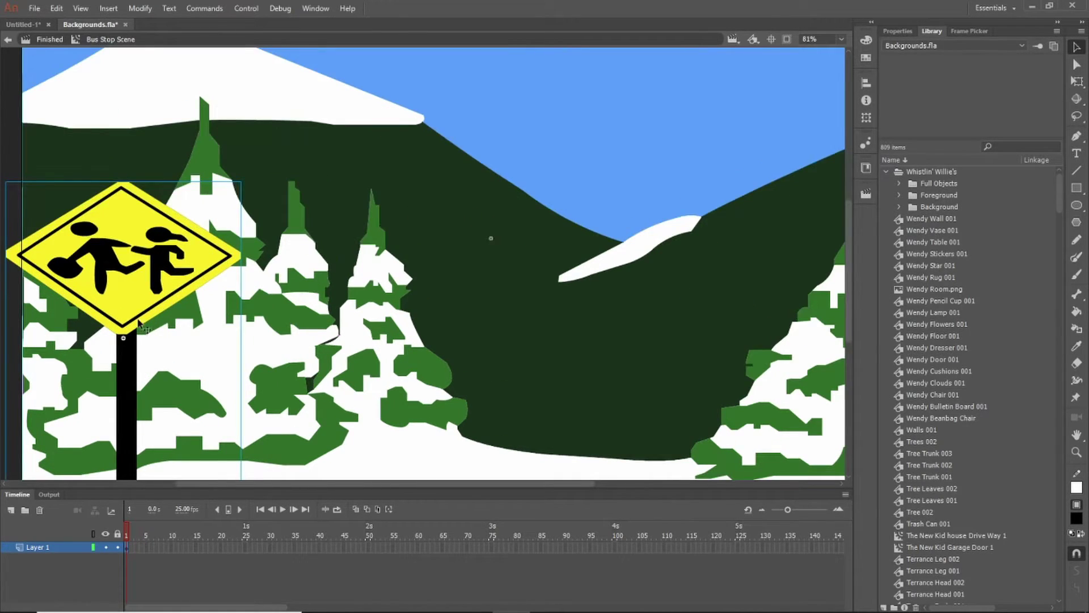
click(319, 340)
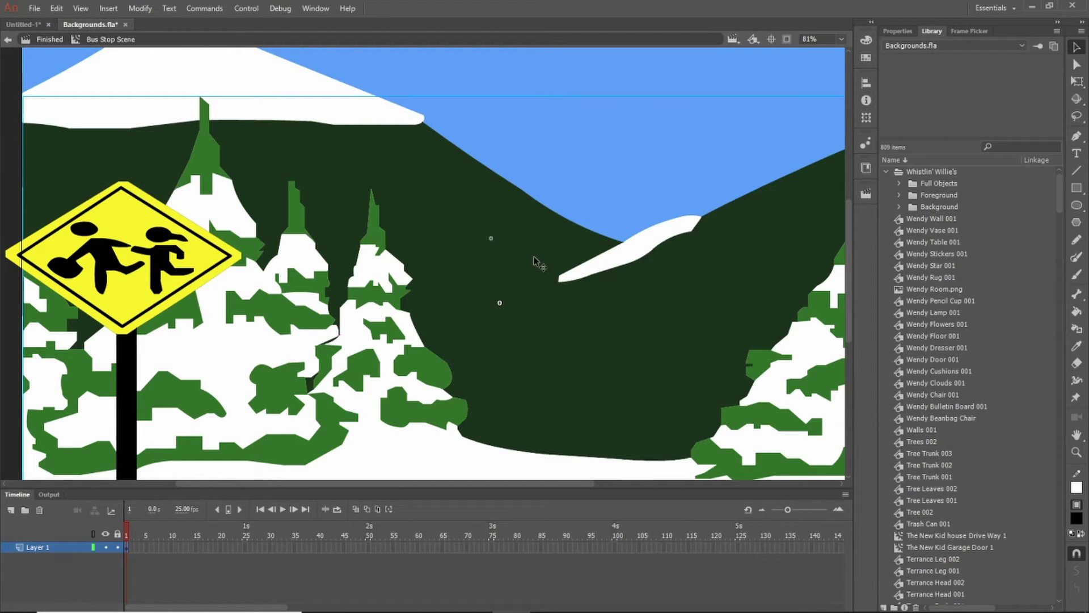
click(897, 31)
key(ctrl+minus)
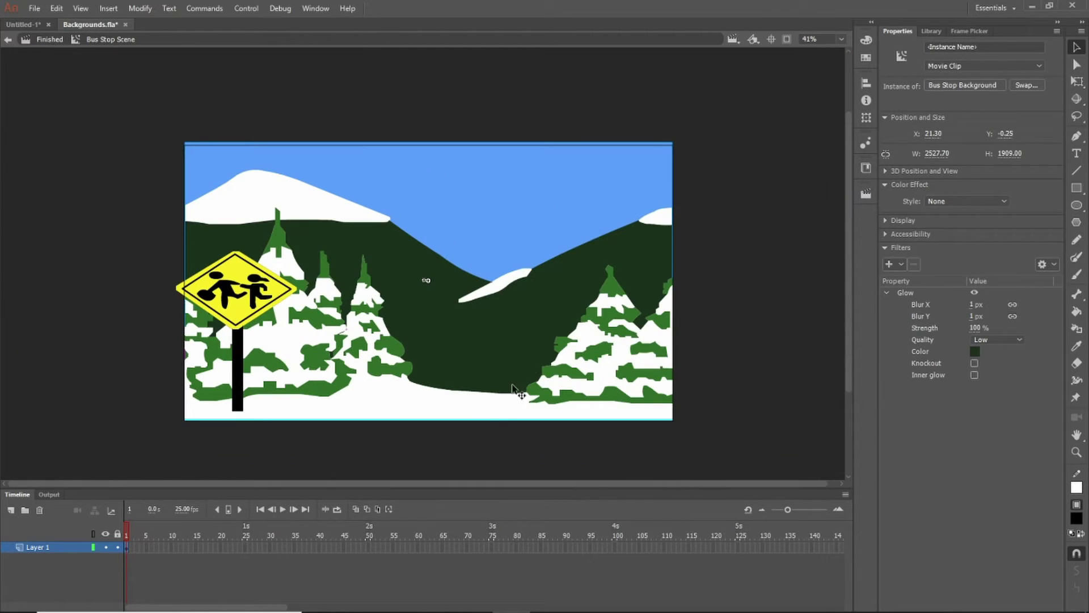
click(492, 403)
click(149, 243)
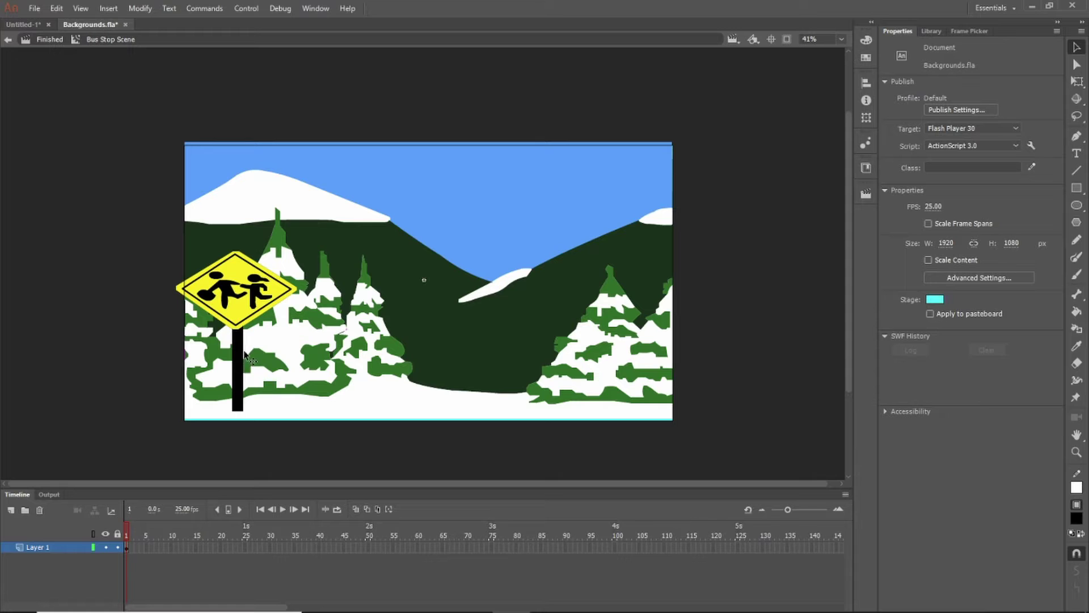
click(282, 361)
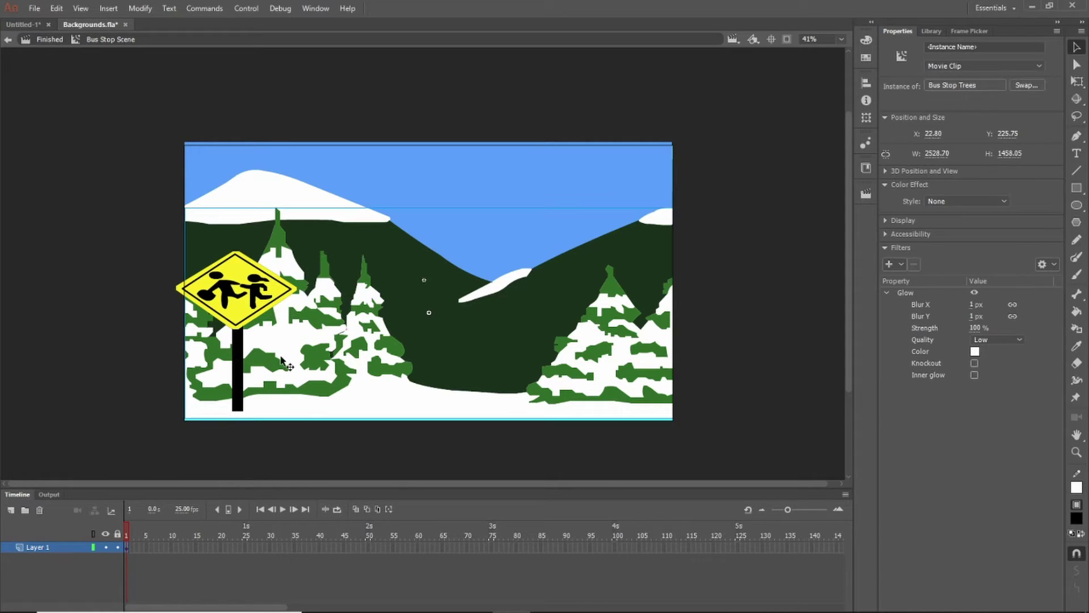
click(182, 427)
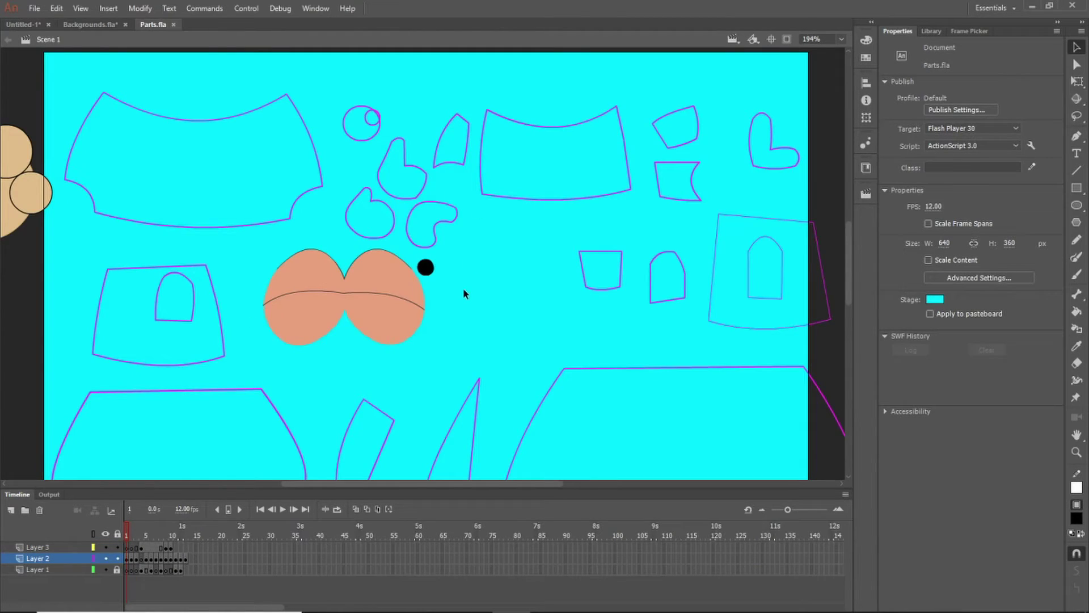
Step: Examine the torso, hand and clothing outline symbols on frame 1 of Parts.fla
scroll(463, 293, down, 3)
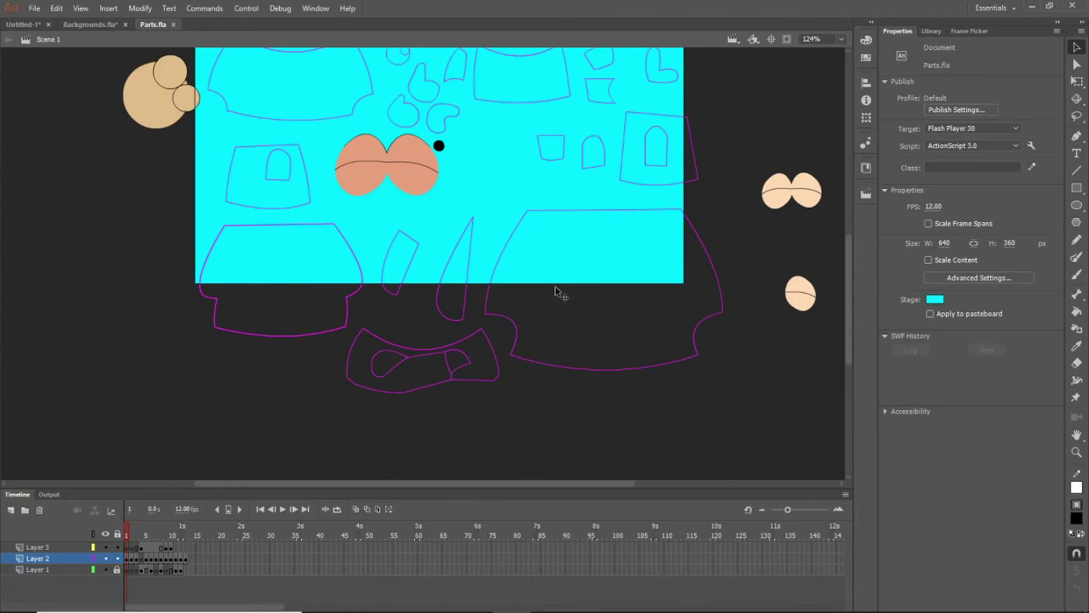
scroll(581, 321, up, 3)
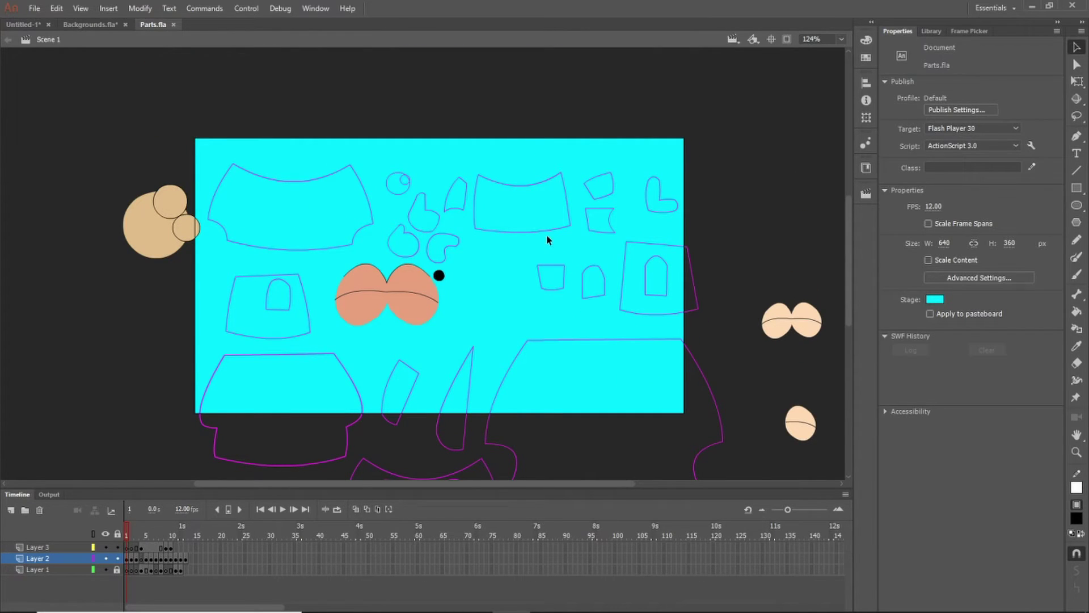
click(653, 248)
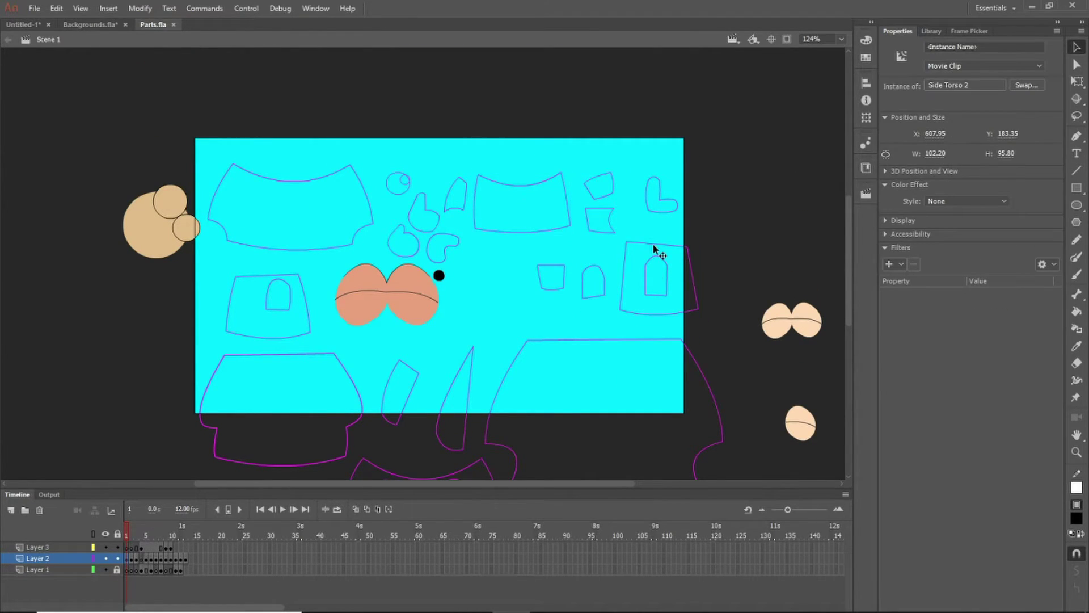
click(570, 300)
click(585, 292)
click(569, 284)
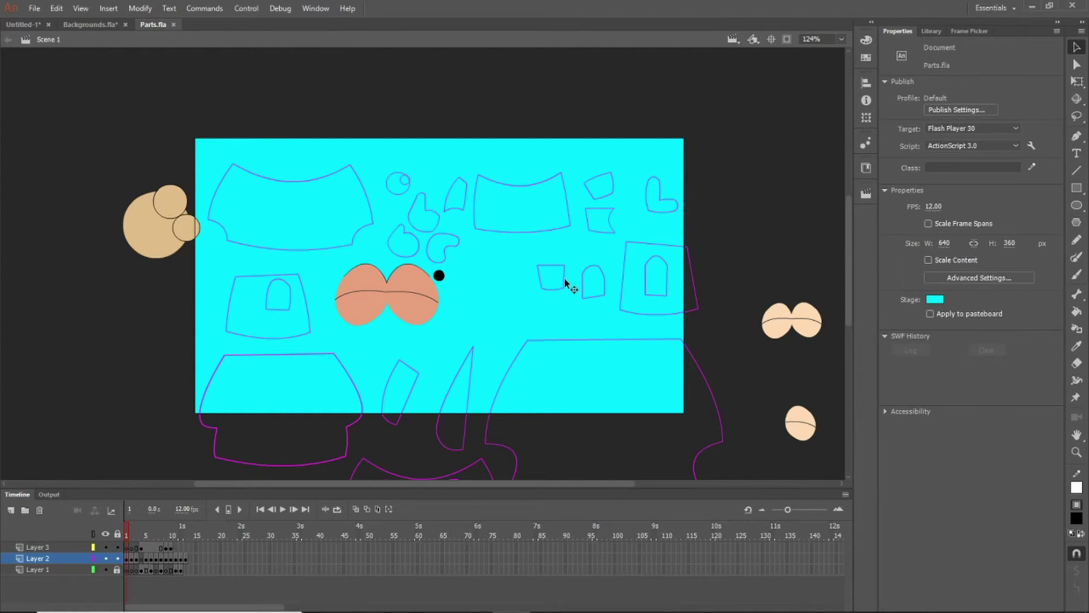
click(564, 278)
click(652, 192)
scroll(567, 287, down, 4)
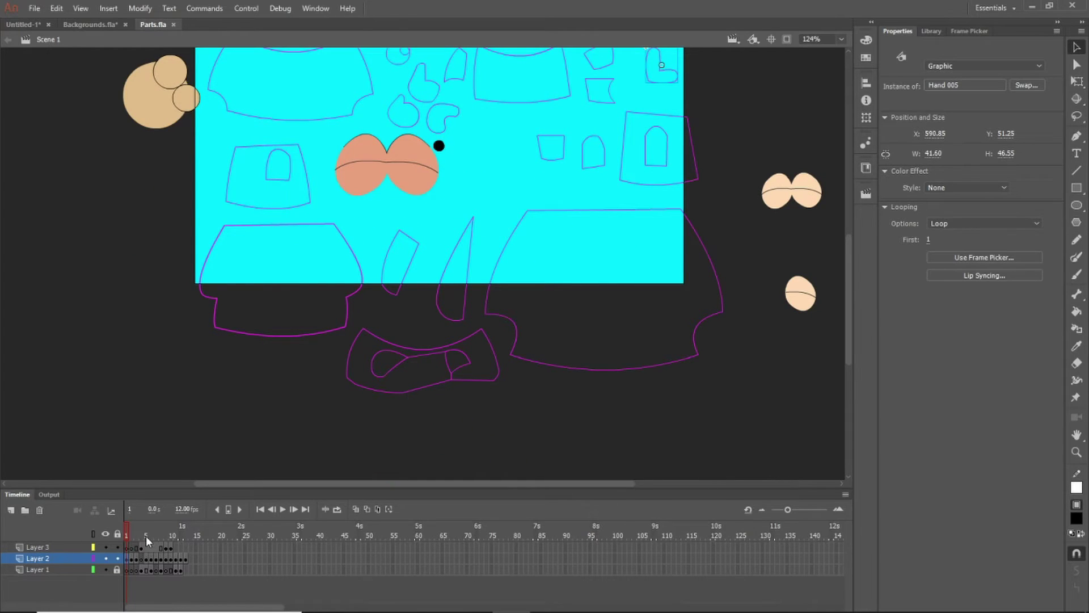
Step: Go to frame 2 and examine the column of mouth shapes labelled by sound, including the unlabelled ones below
drag(129, 534, 132, 529)
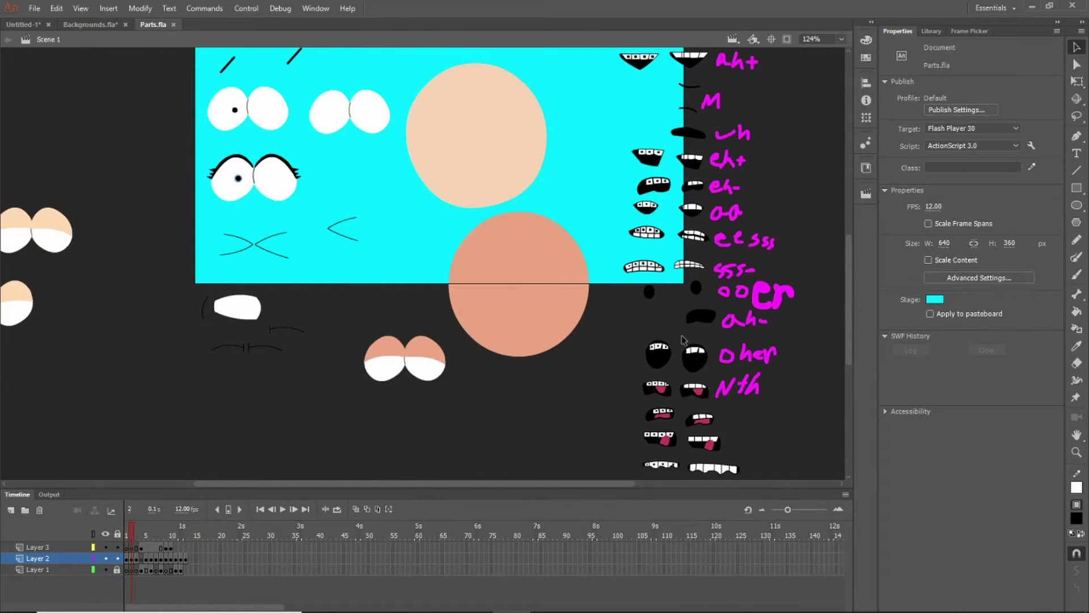
scroll(749, 224, up, 3)
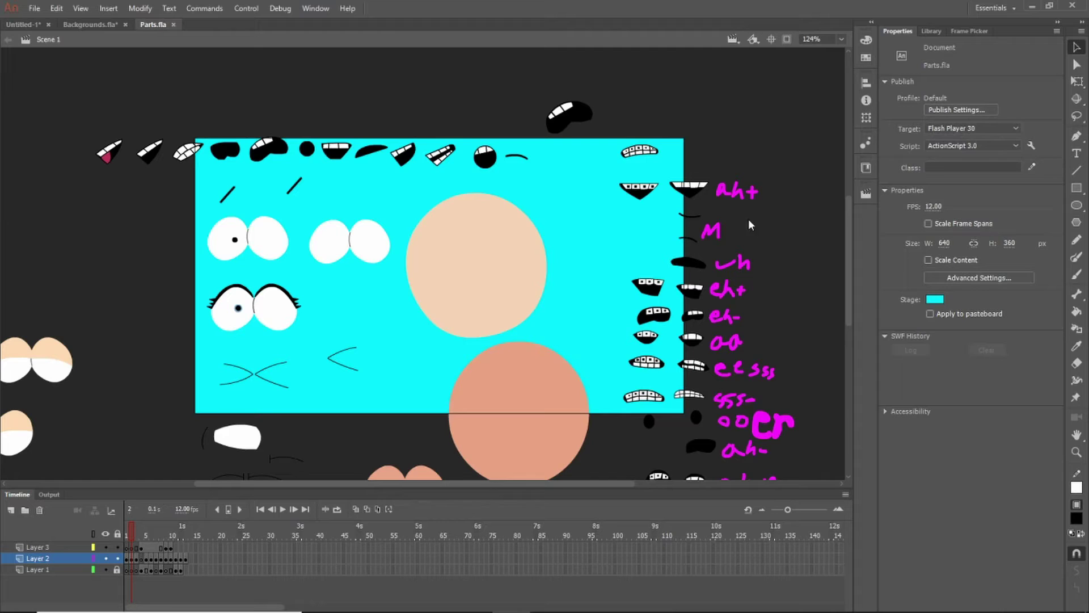
click(704, 193)
scroll(704, 193, down, 3)
click(698, 165)
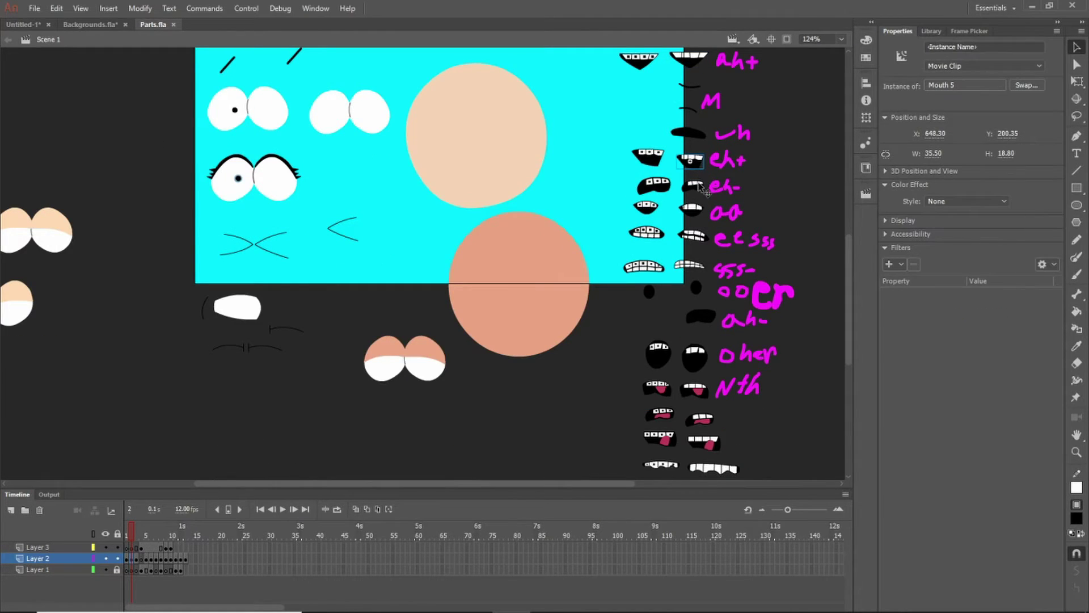
scroll(772, 394, up, 1)
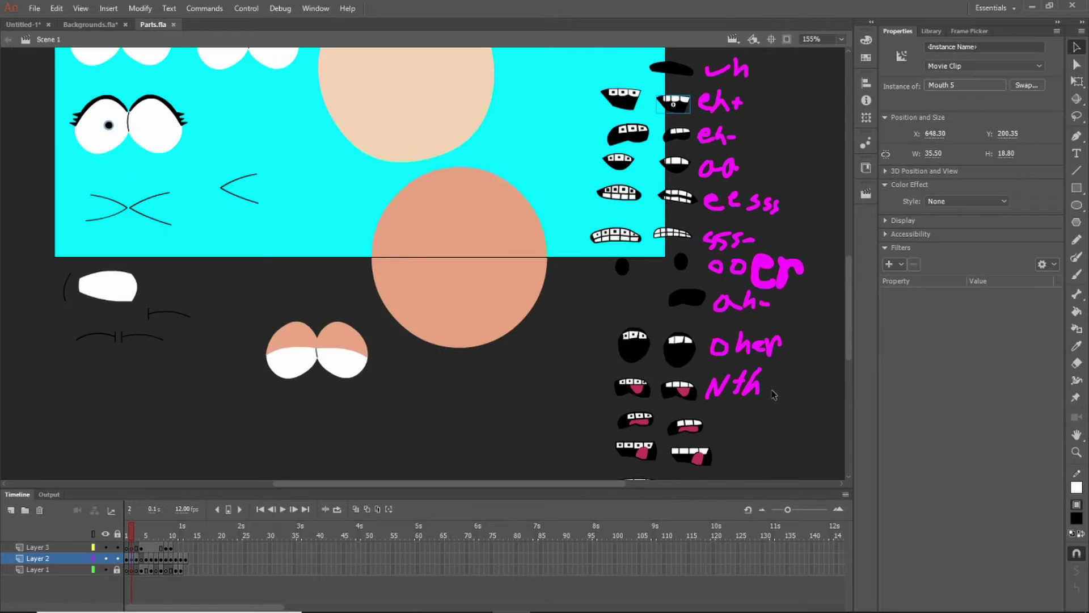
scroll(772, 394, up, 1)
scroll(748, 315, down, 2)
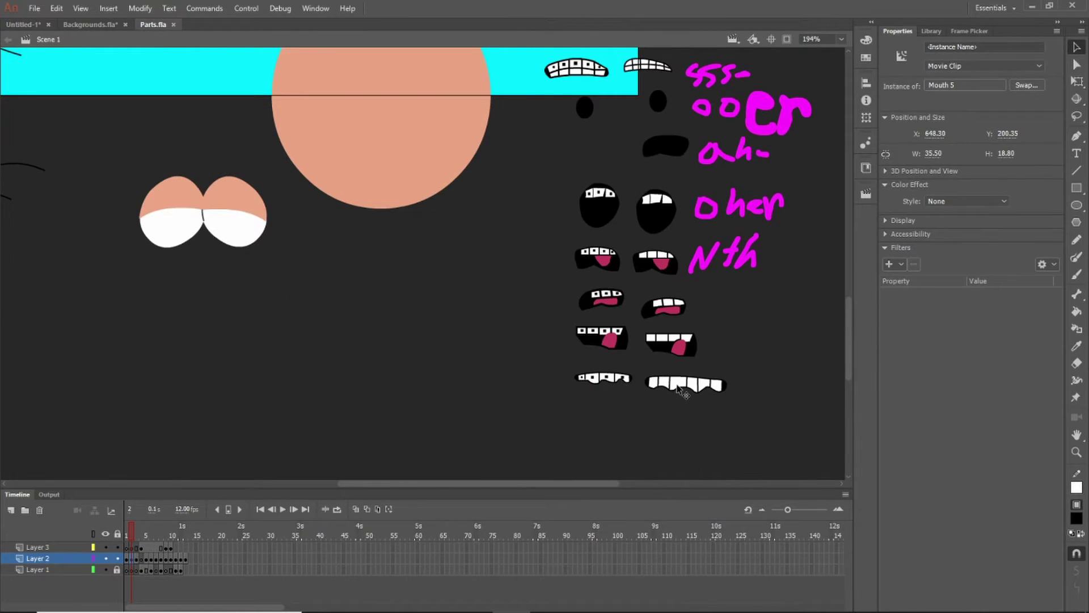
click(611, 381)
click(615, 342)
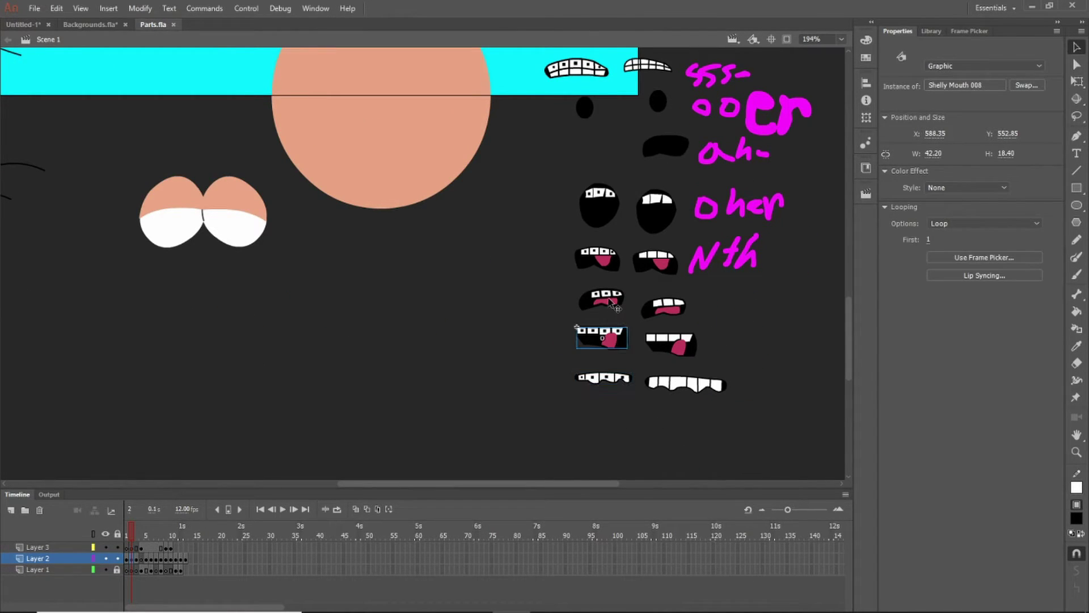
click(609, 299)
scroll(238, 333, up, 3)
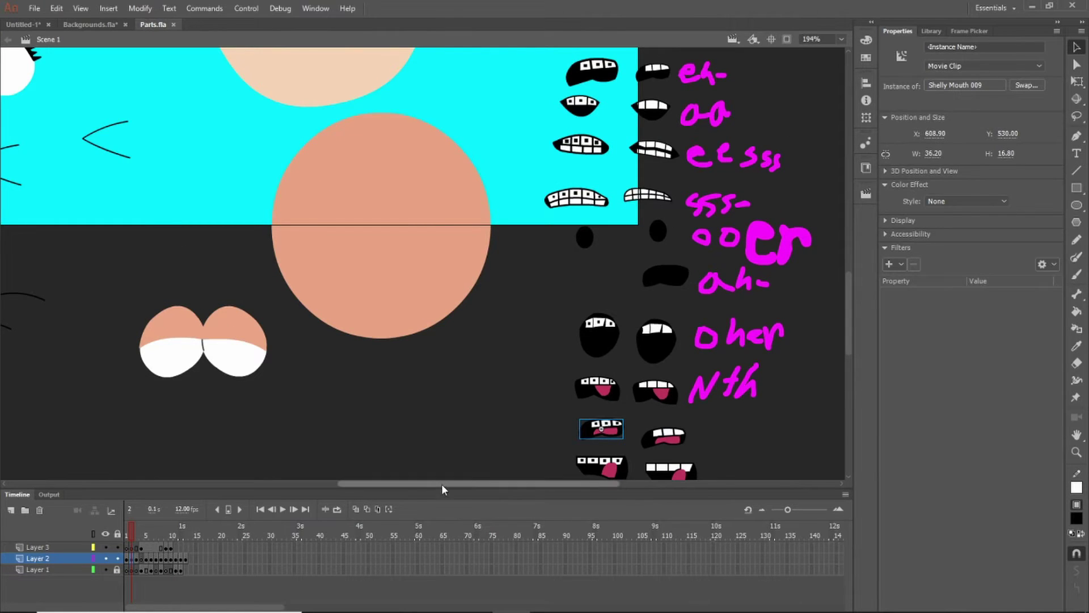
Step: Inspect the eye graphics and angled mouths on frame 2, and briefly view the parts on frame 3
drag(441, 484, 380, 482)
scroll(359, 270, up, 6)
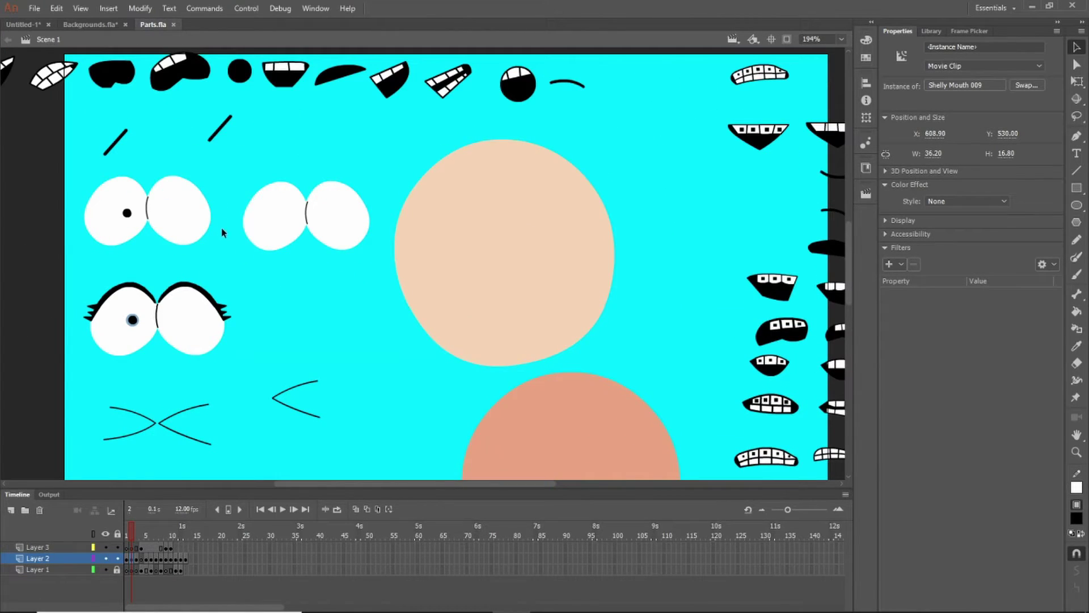
click(201, 220)
click(306, 227)
scroll(516, 248, down, 3)
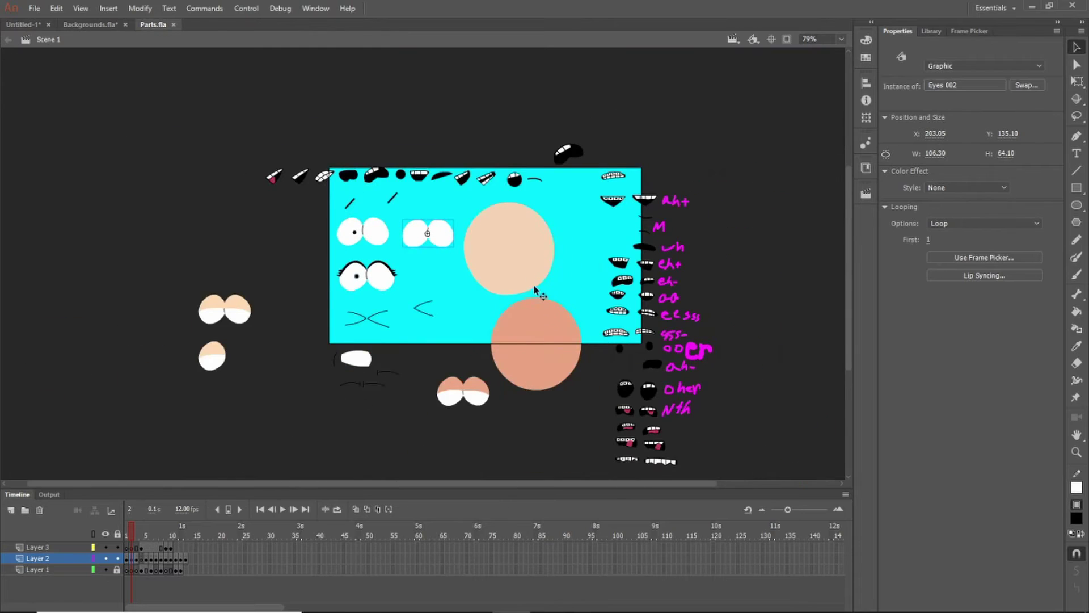
scroll(530, 260, up, 1)
scroll(496, 102, up, 3)
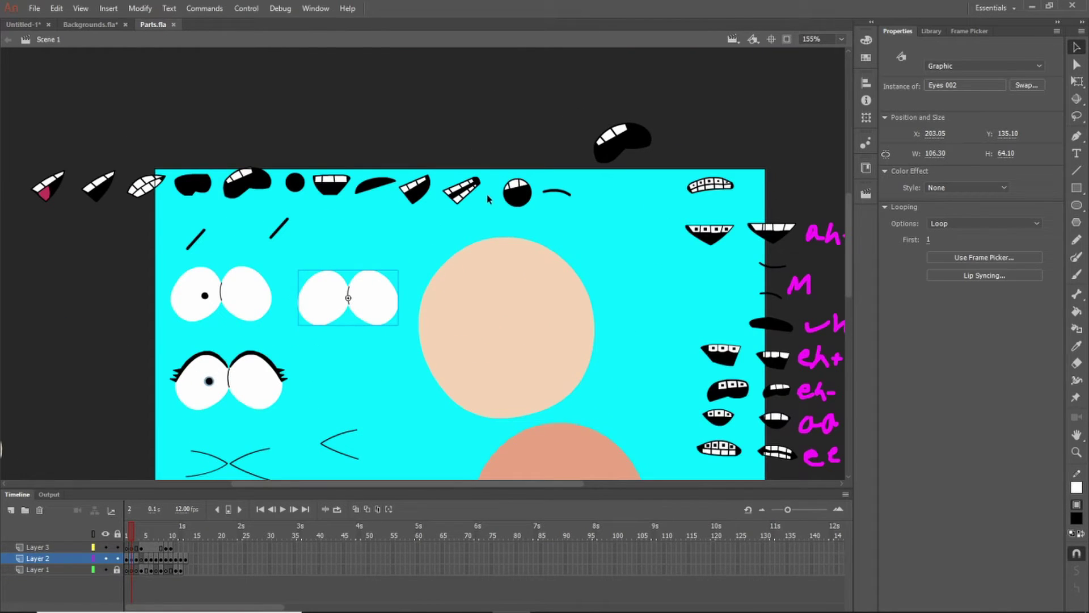
scroll(487, 198, down, 2)
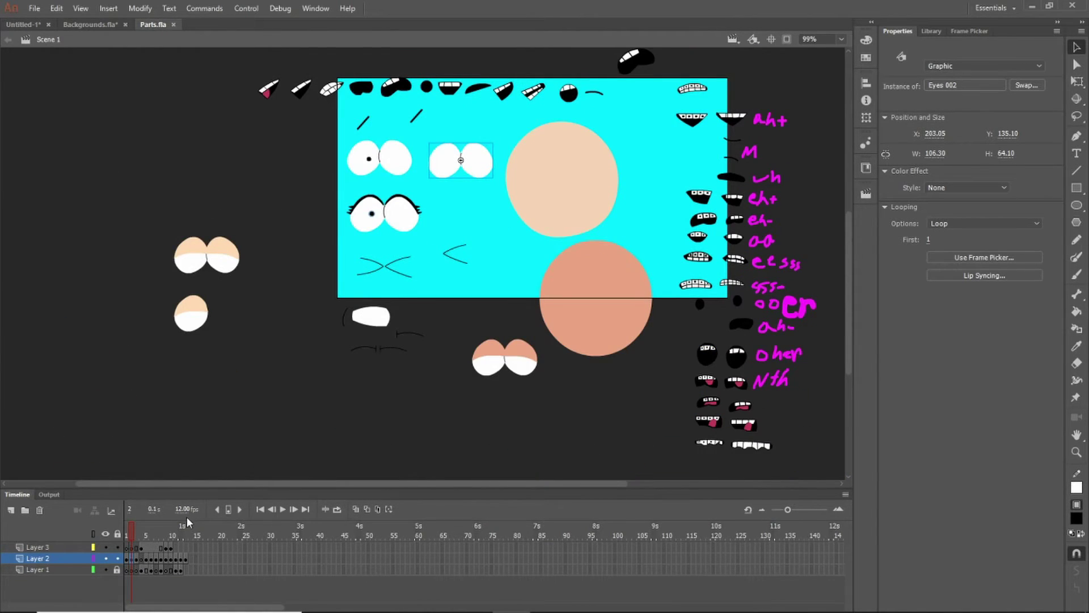
drag(130, 529, 137, 529)
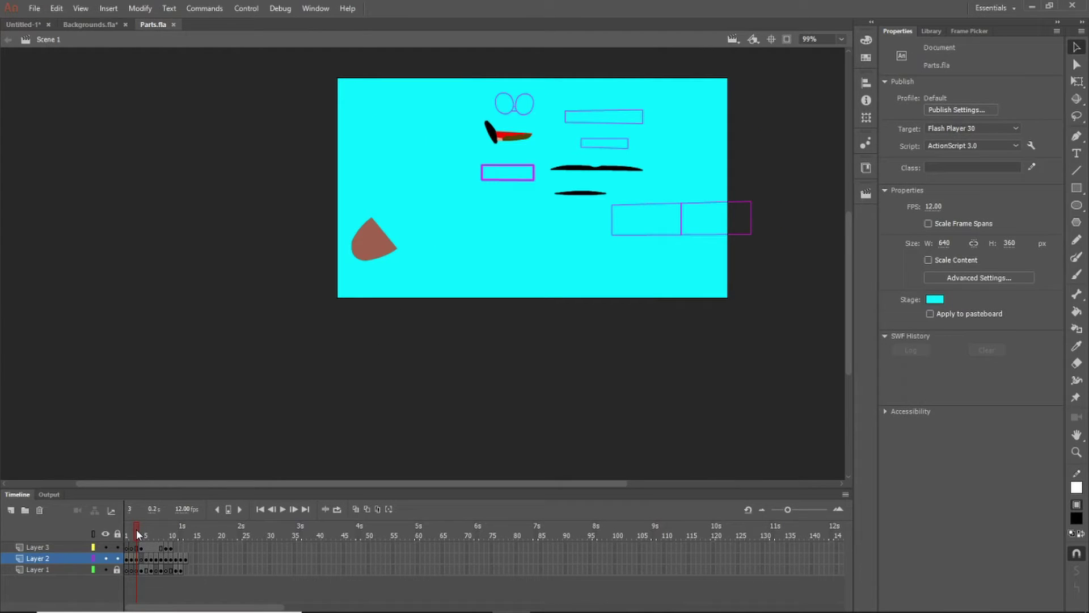
drag(134, 529, 132, 527)
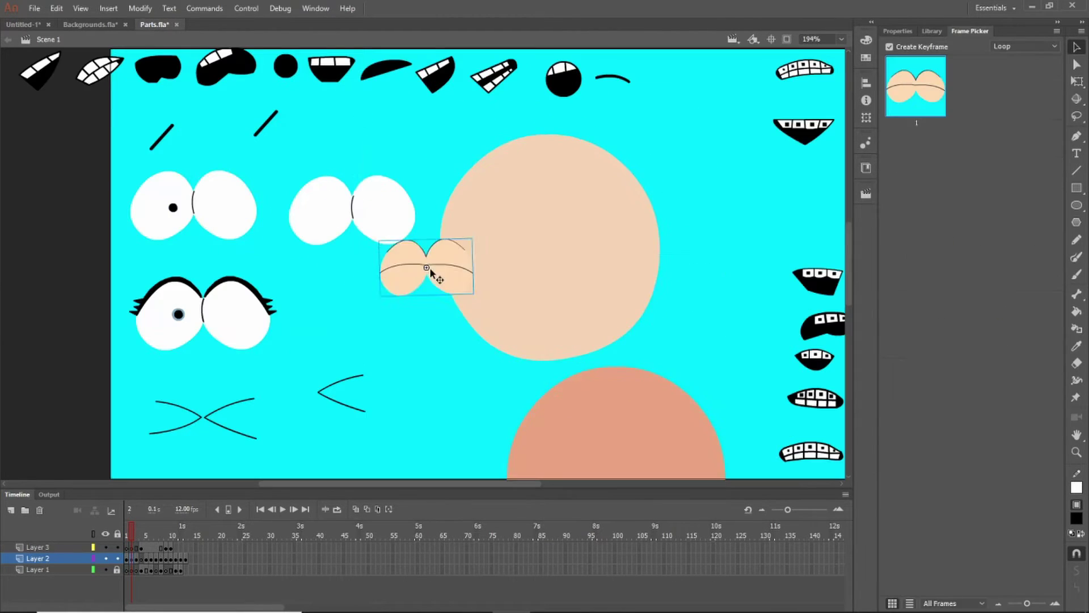
Step: Check the frames of the blank white eyes graphic and move the skin-coloured closed eyelids on top of it
drag(431, 274, 361, 299)
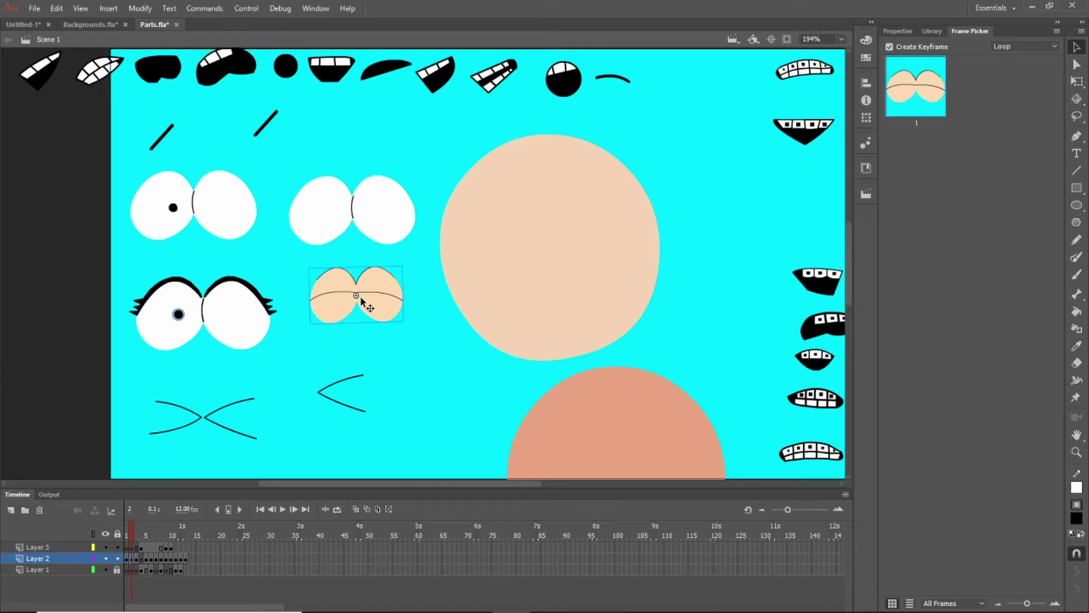
click(391, 238)
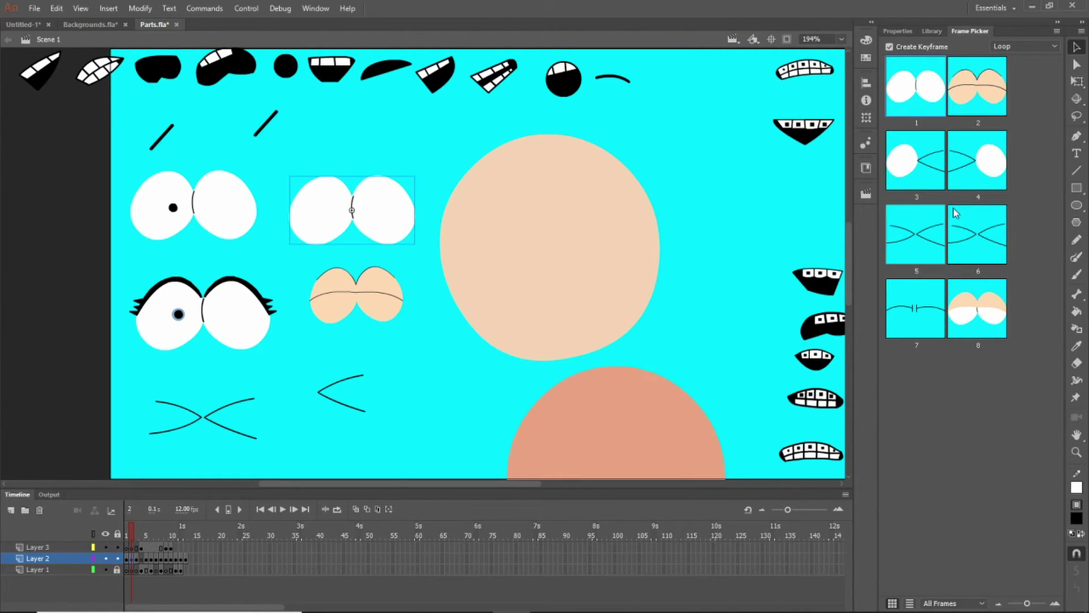
click(400, 355)
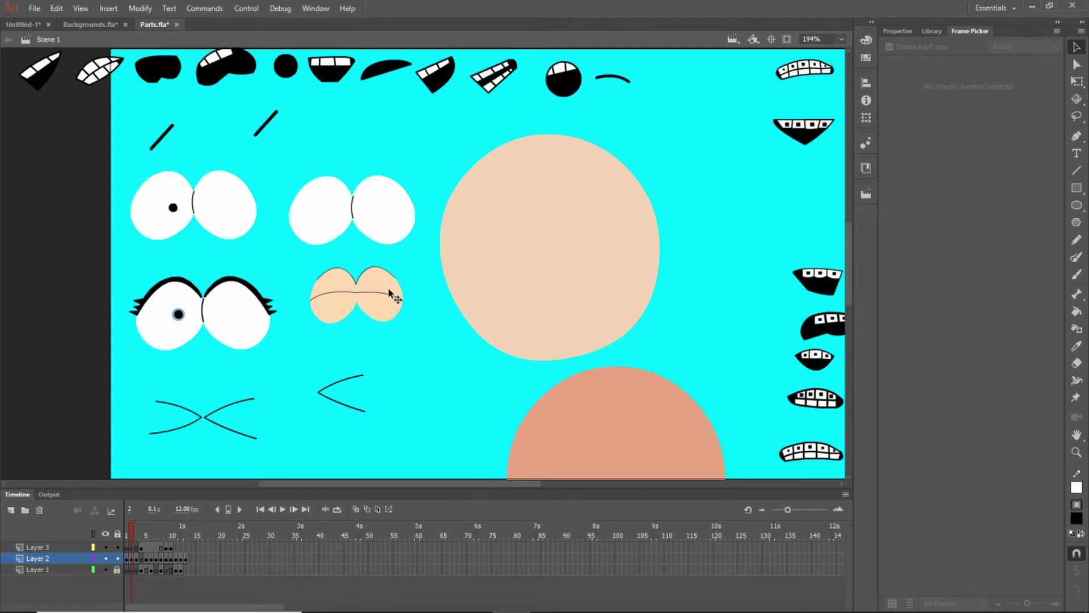
drag(526, 485, 444, 443)
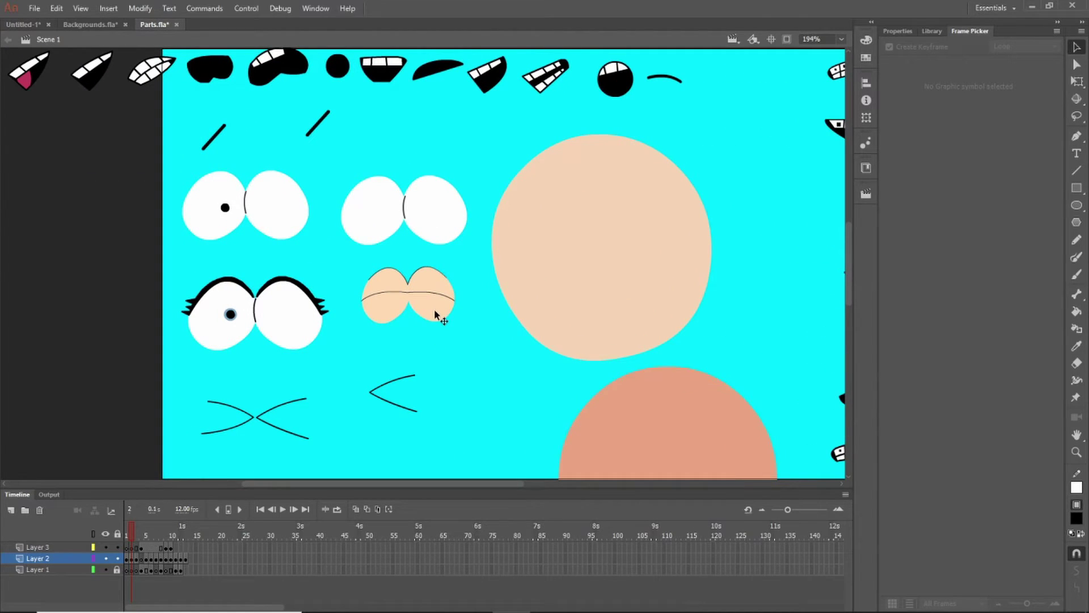
drag(434, 308, 434, 227)
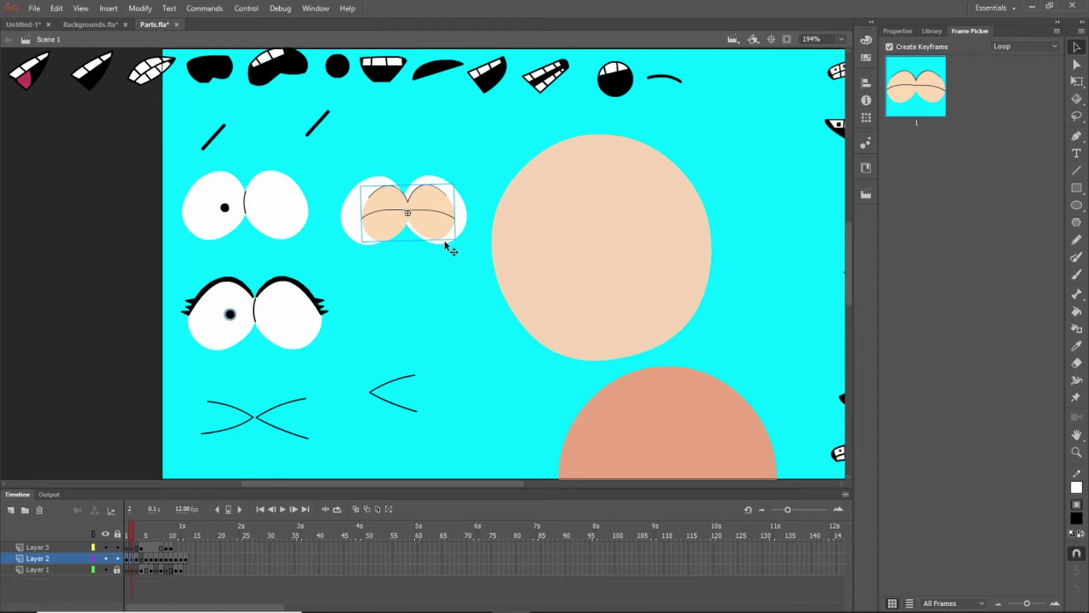
Step: Try scaling the closed eyelids to 140 %
key(ctrl+alt+s)
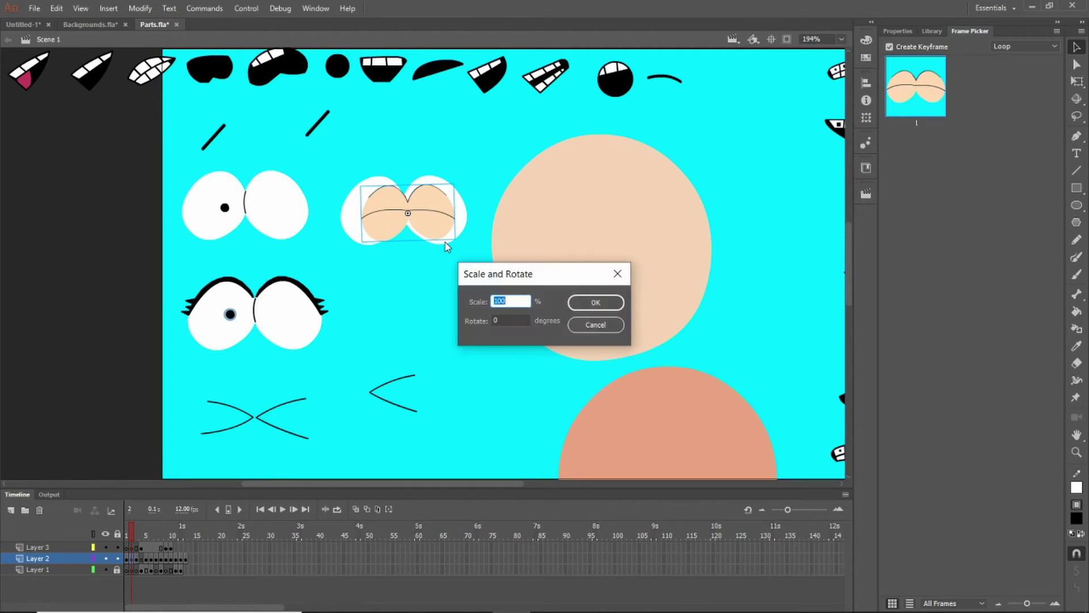
text(140)
key(Return)
key(ctrl+z)
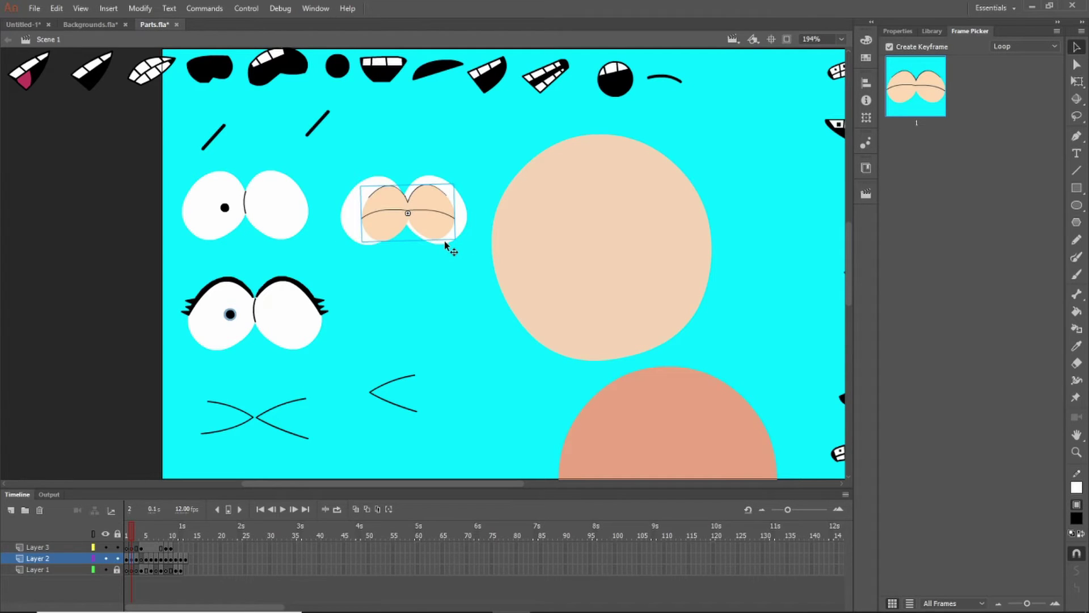
Step: Scale the closed eyelids to 125 % and nudge them into line with the white eyes beneath
key(ctrl+alt+s)
text(125)
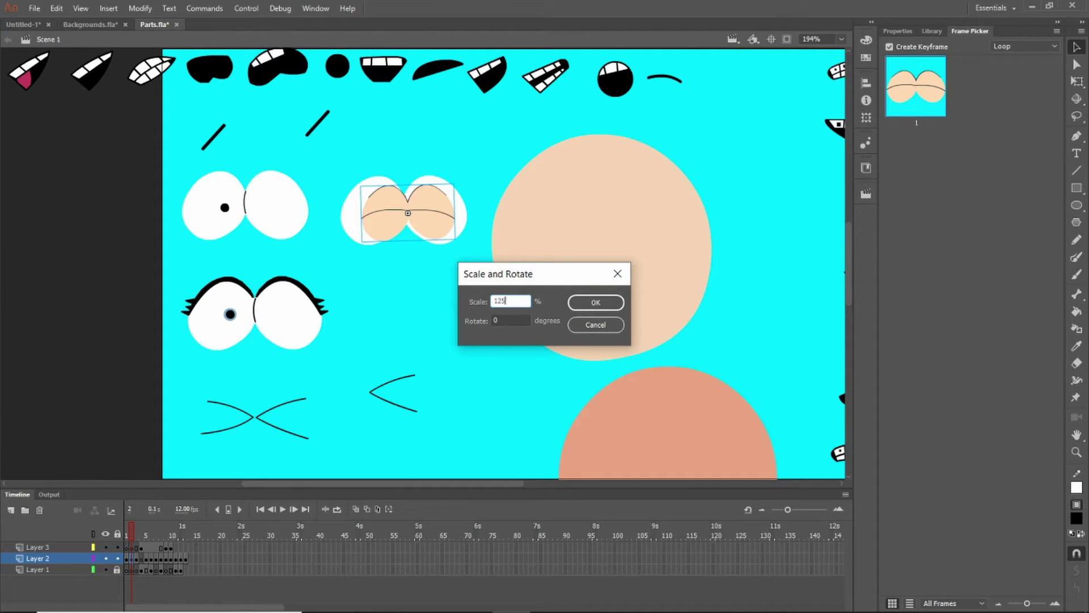
key(Return)
drag(441, 223, 438, 224)
Step: Enlarge the closed eyelids again with a scale of 110 % to cover the white eyes
key(ctrl+alt+s)
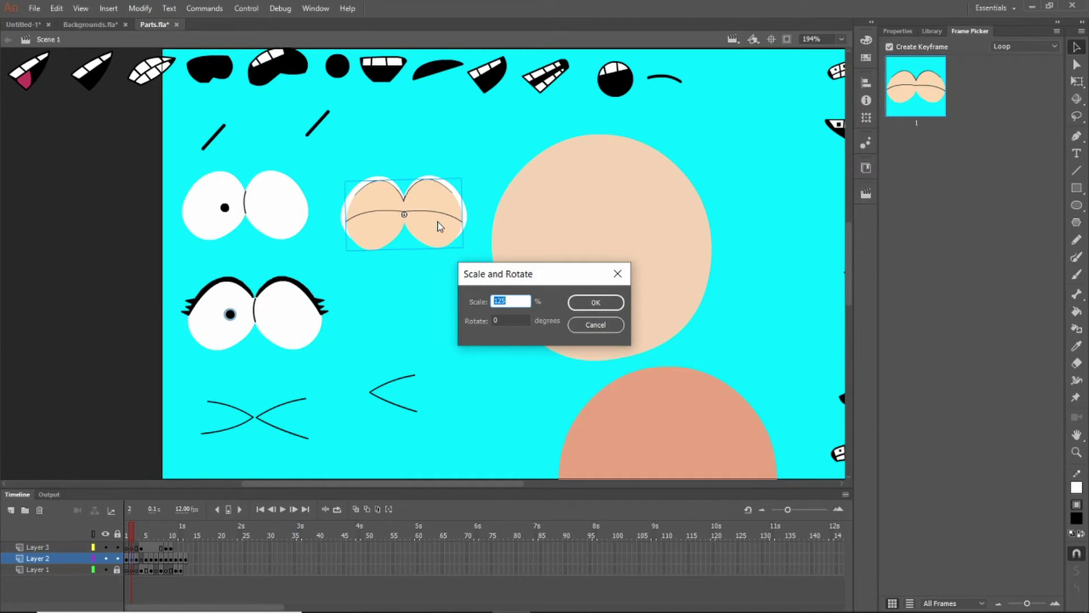
text(110)
key(Return)
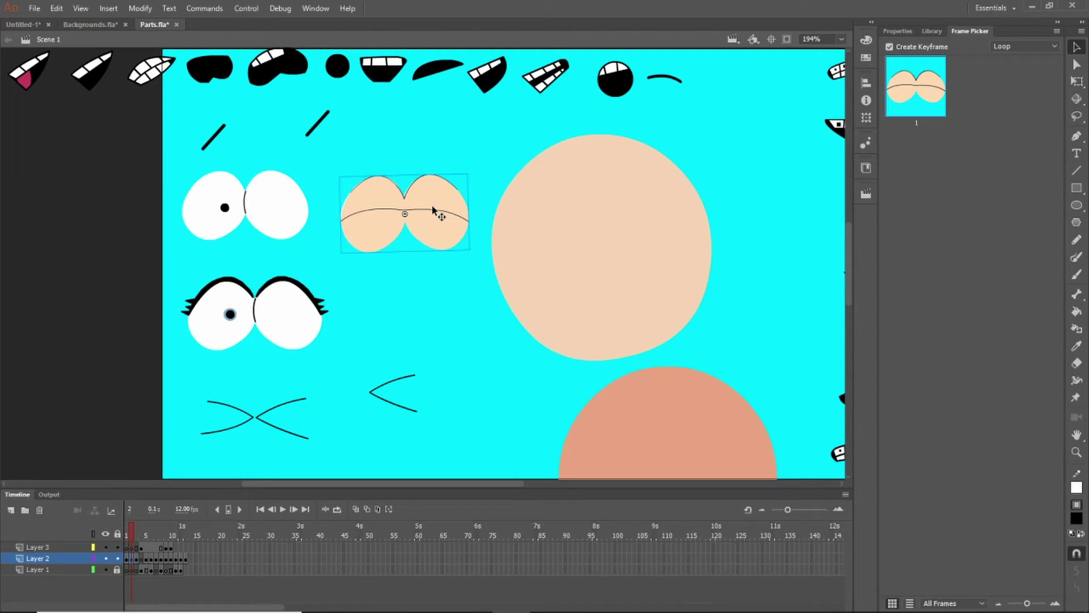
Step: Move the closed eyelids off the blank white eyes to the empty area below them and select the white eyes graphic
drag(433, 210, 447, 315)
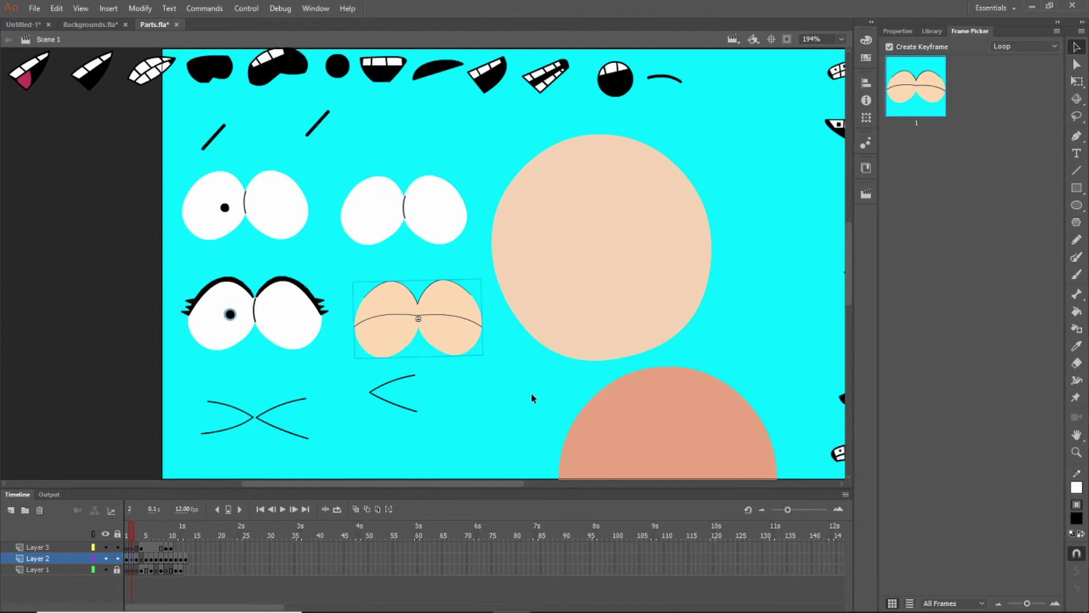
click(522, 389)
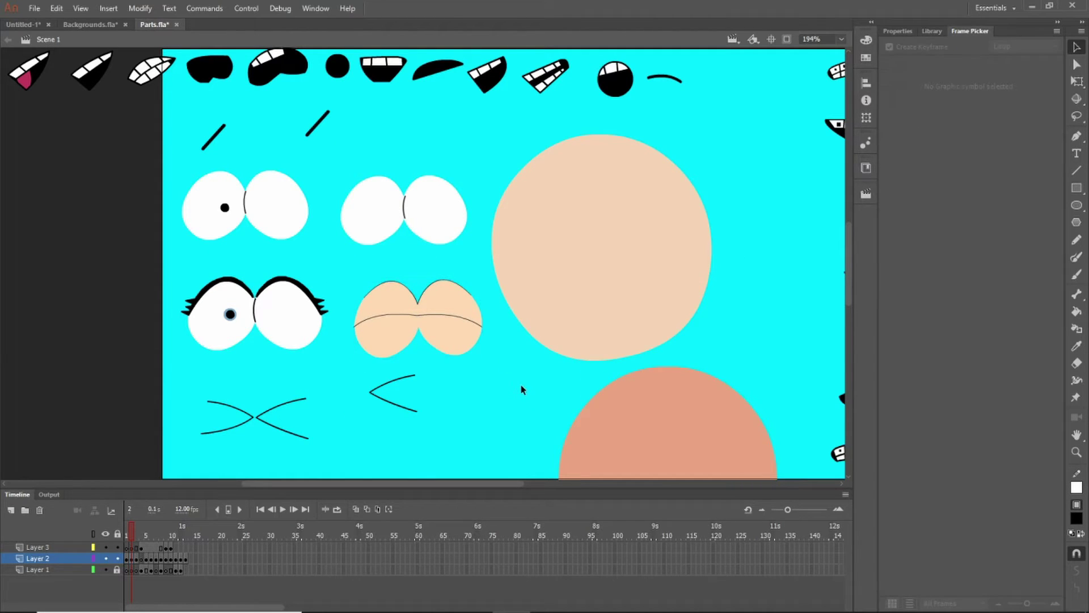
click(457, 222)
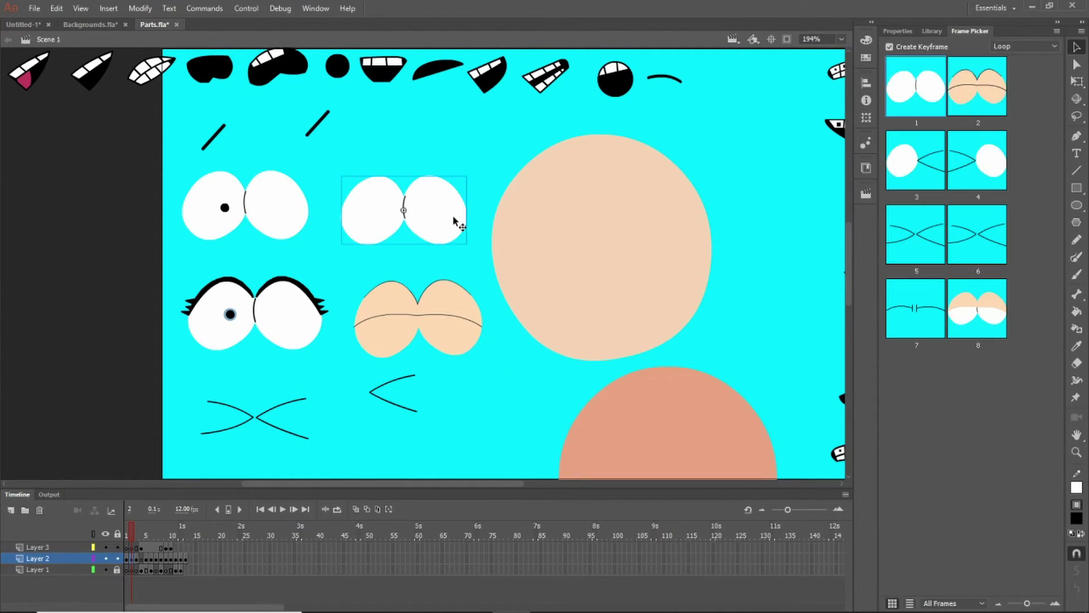
Step: Switch the eyes graphic repeatedly between frame 1, open white eyes, and frame 2, closed eyelids, to compare their alignment
click(977, 97)
click(933, 89)
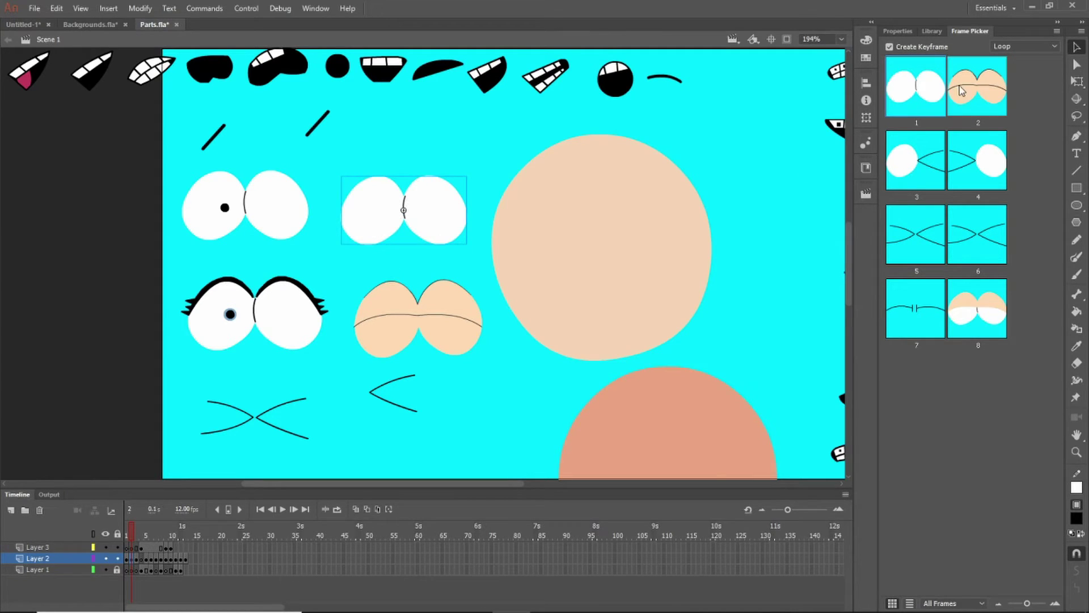
click(966, 97)
click(928, 89)
click(970, 90)
click(932, 88)
click(977, 90)
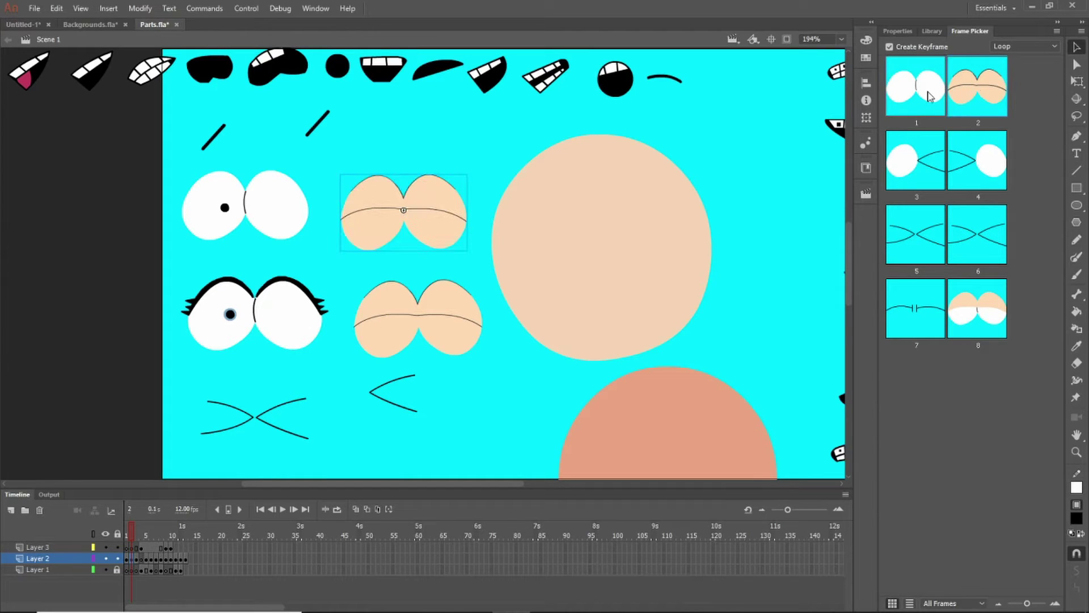
click(932, 91)
click(970, 90)
Step: Preview the remaining eye expressions in frames 3 to 8 on the eyes graphic and compare them with frames 1 and 2
click(928, 167)
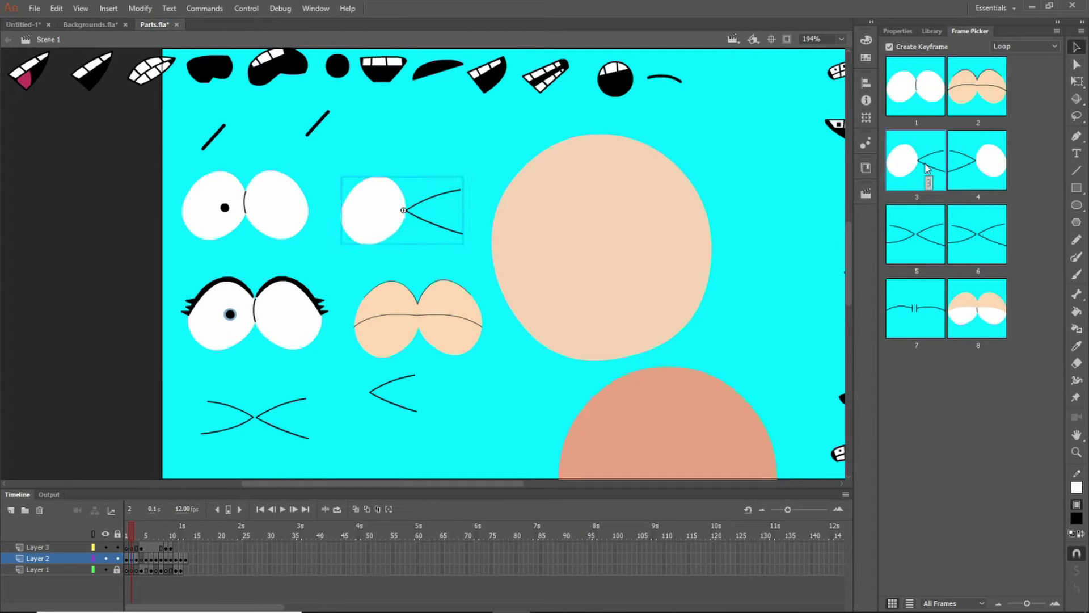
click(981, 178)
click(933, 238)
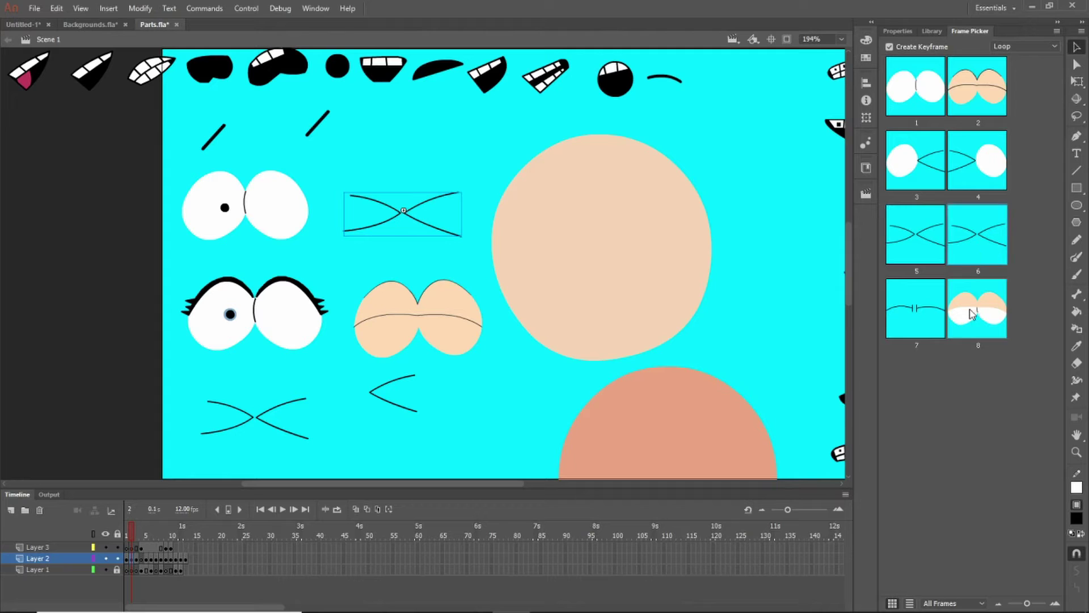
click(970, 318)
click(919, 313)
click(919, 229)
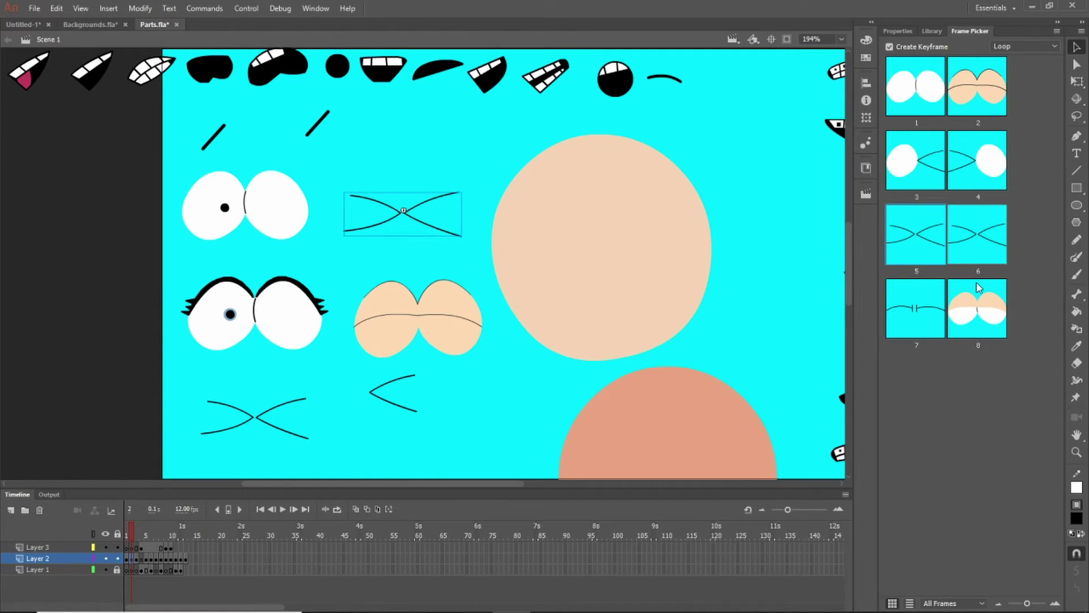
click(911, 306)
click(912, 251)
click(913, 98)
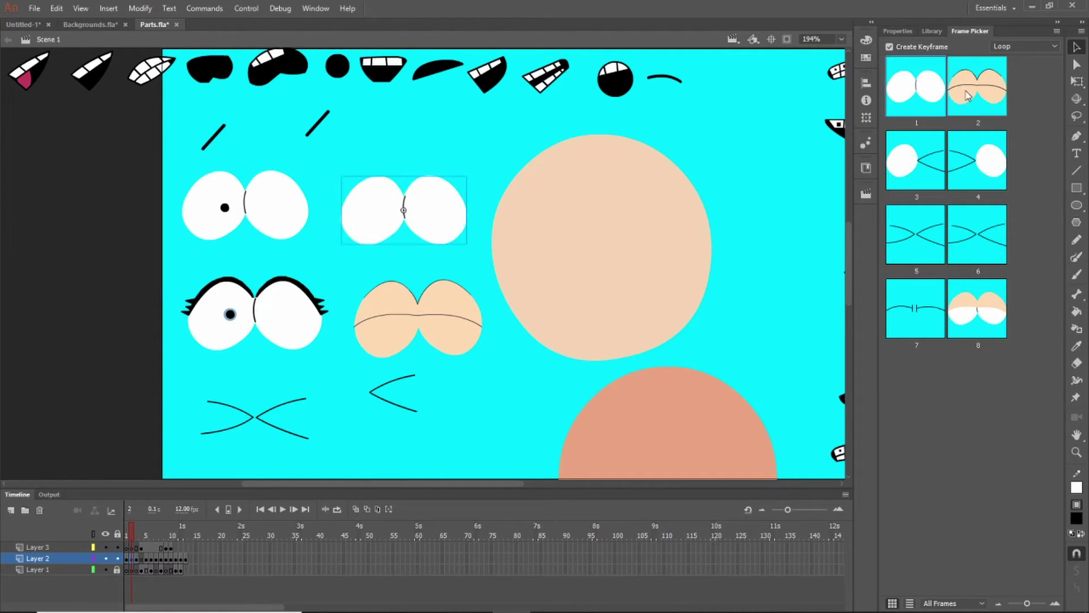
click(973, 88)
click(976, 158)
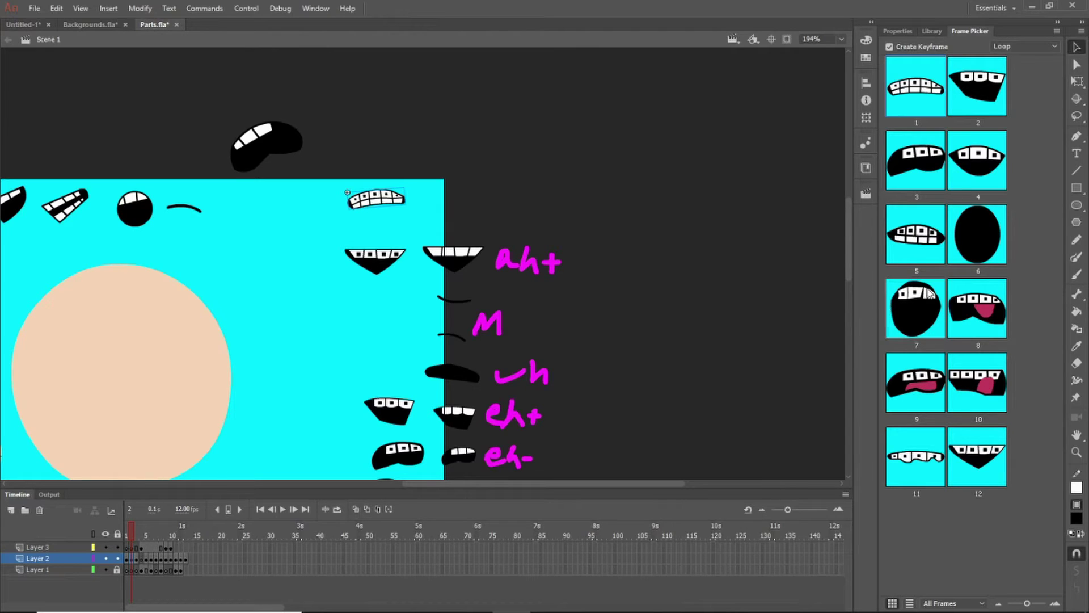
Step: Preview the mouth shapes from frame 2 through frame 12 on the uppermost toothed mouth graphic
click(971, 101)
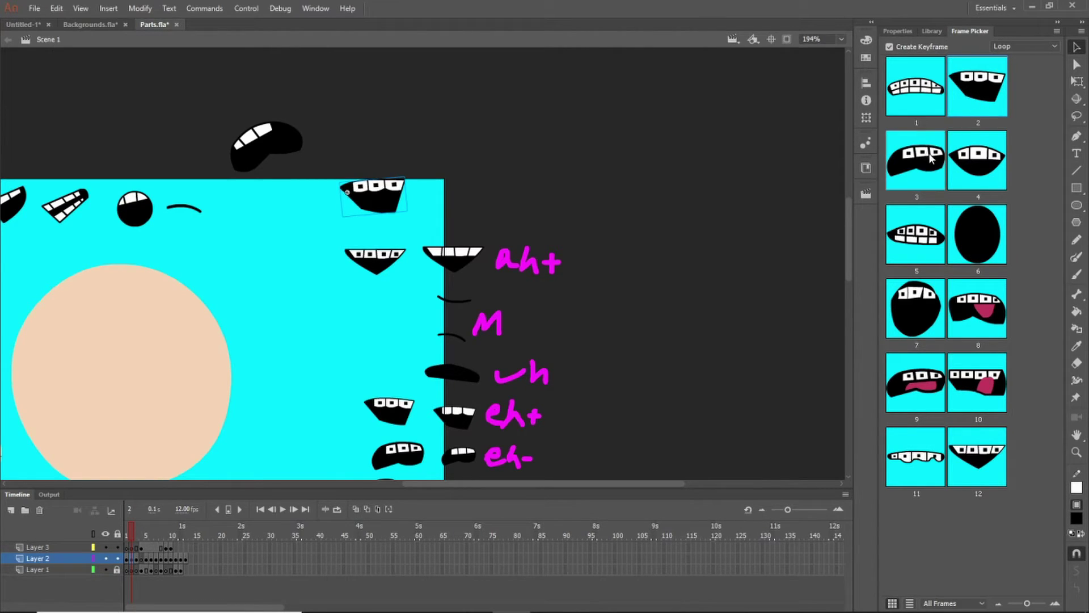
click(931, 159)
click(936, 241)
click(977, 253)
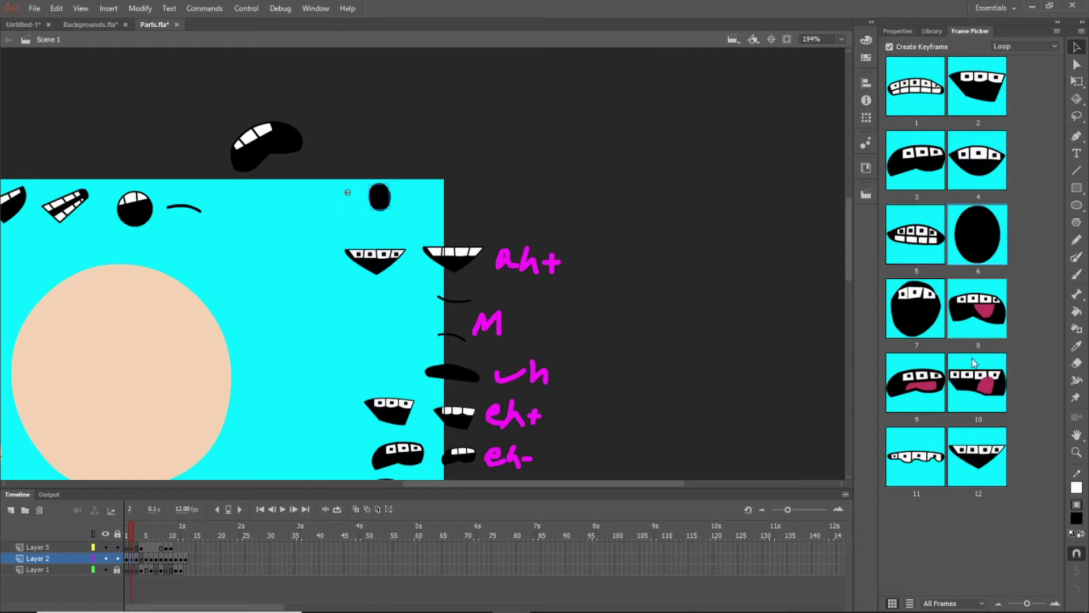
click(978, 332)
click(922, 329)
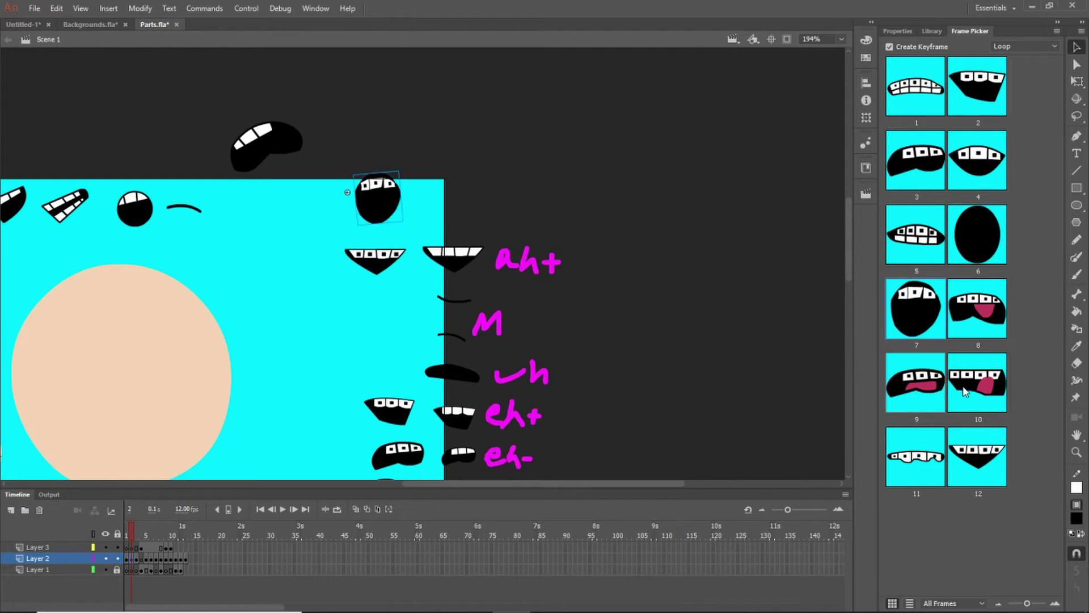
click(916, 392)
click(977, 386)
click(976, 457)
click(927, 463)
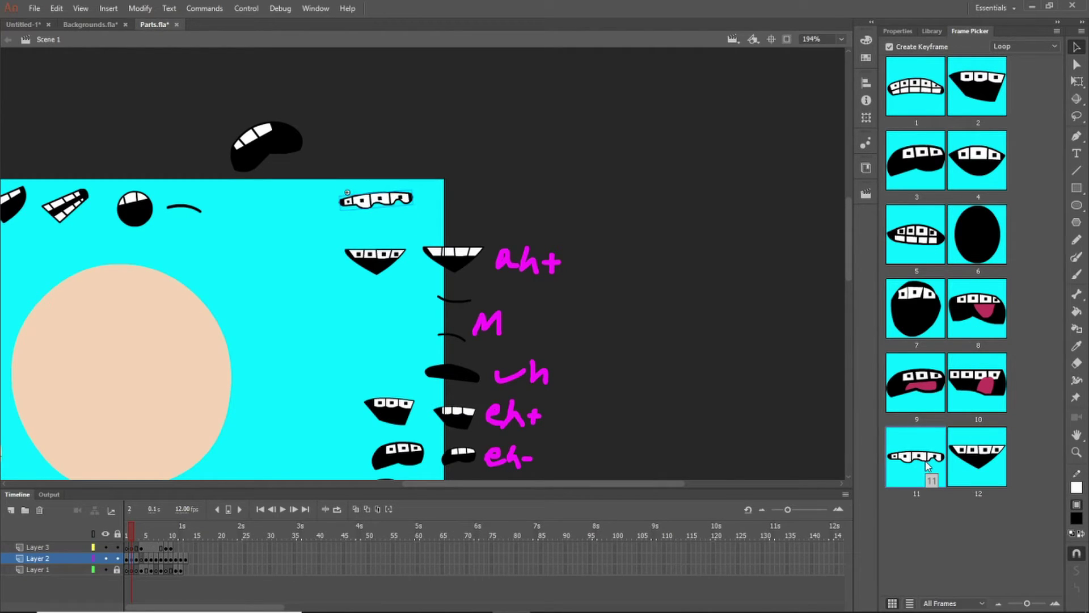
Step: Go back through the mouth graphic's shapes from frame 10 to frame 1, ending on frame 2
click(977, 385)
click(915, 384)
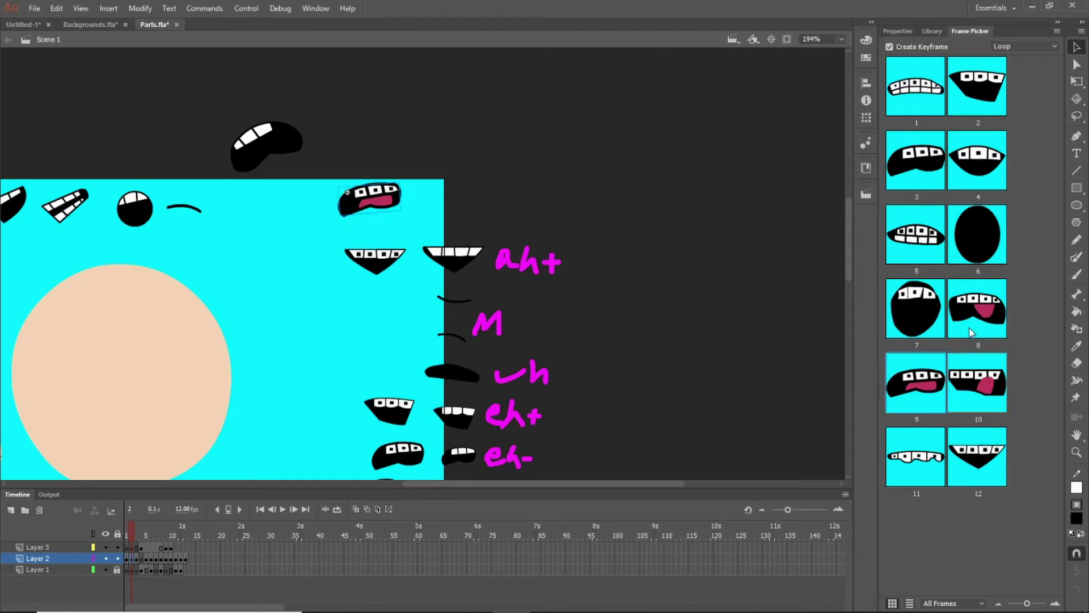
click(970, 317)
click(924, 308)
click(916, 227)
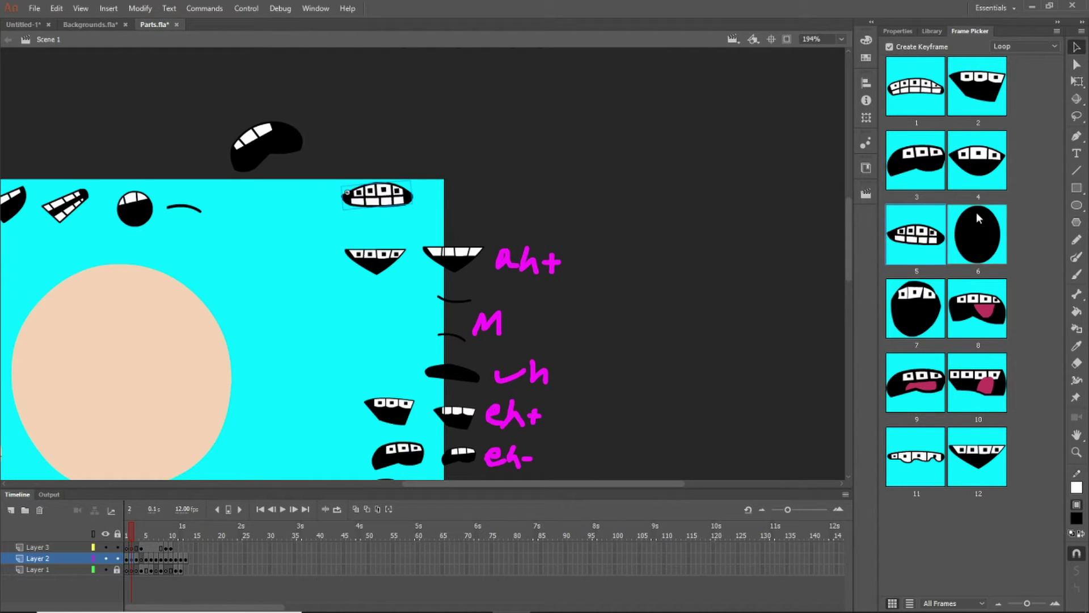
click(976, 212)
click(973, 172)
click(943, 181)
click(939, 65)
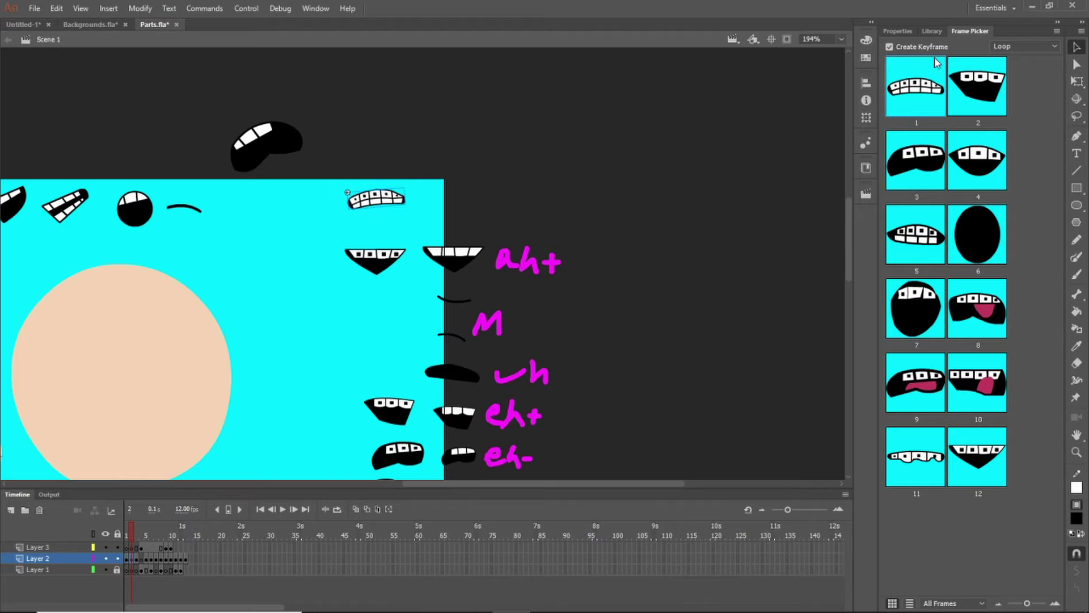
click(968, 85)
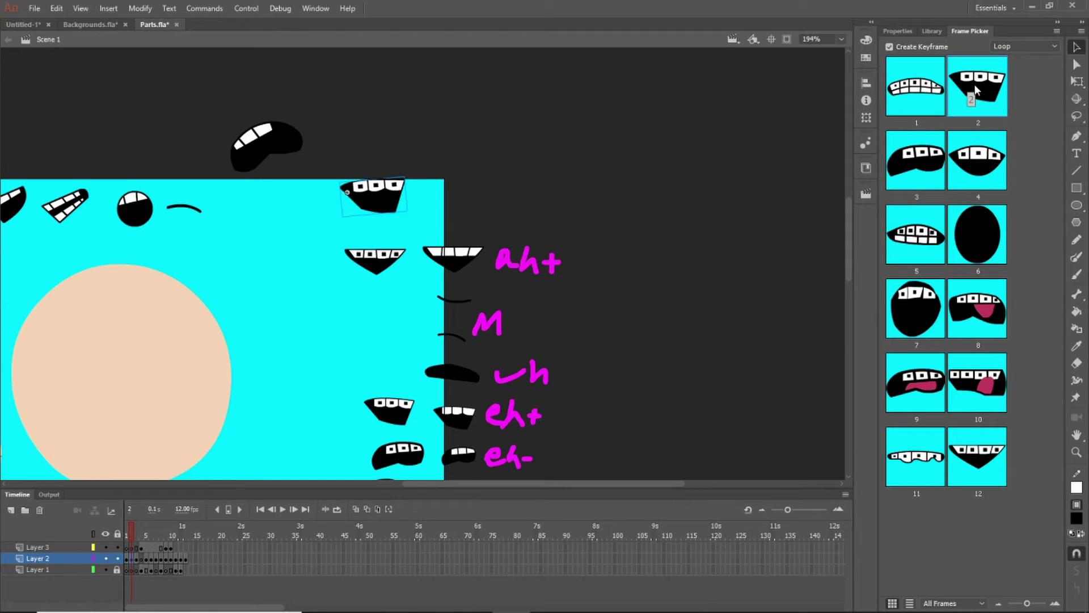
Step: Reselect the uppermost mouth graphic, try frames 6, 5 and 3, and set it to frame 4
mouse_move(131, 531)
mouse_down()
mouse_move(169, 530)
mouse_move(133, 530)
mouse_up()
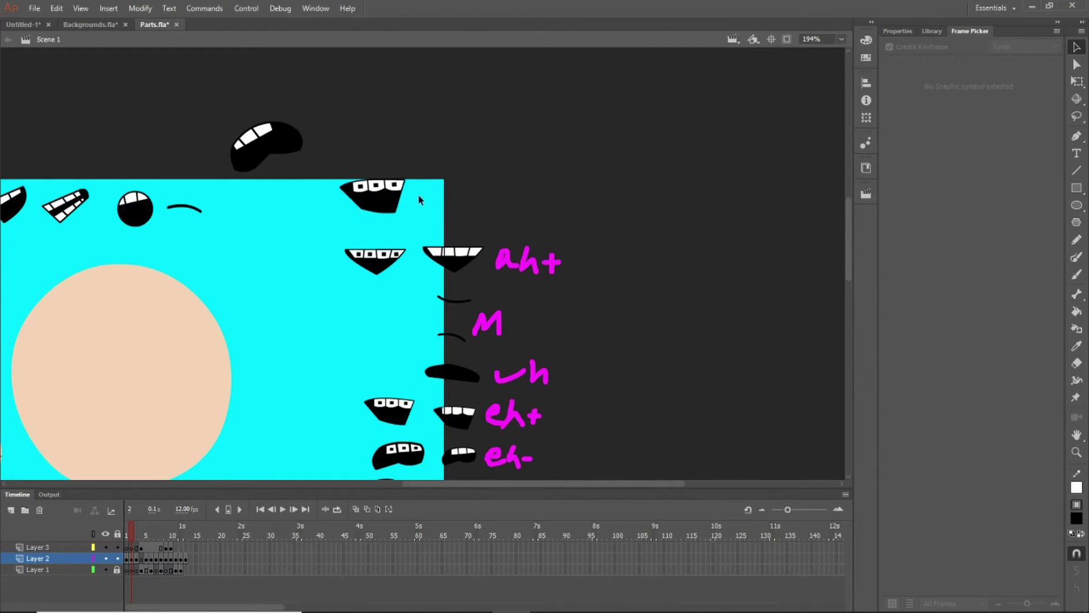
click(390, 200)
click(975, 249)
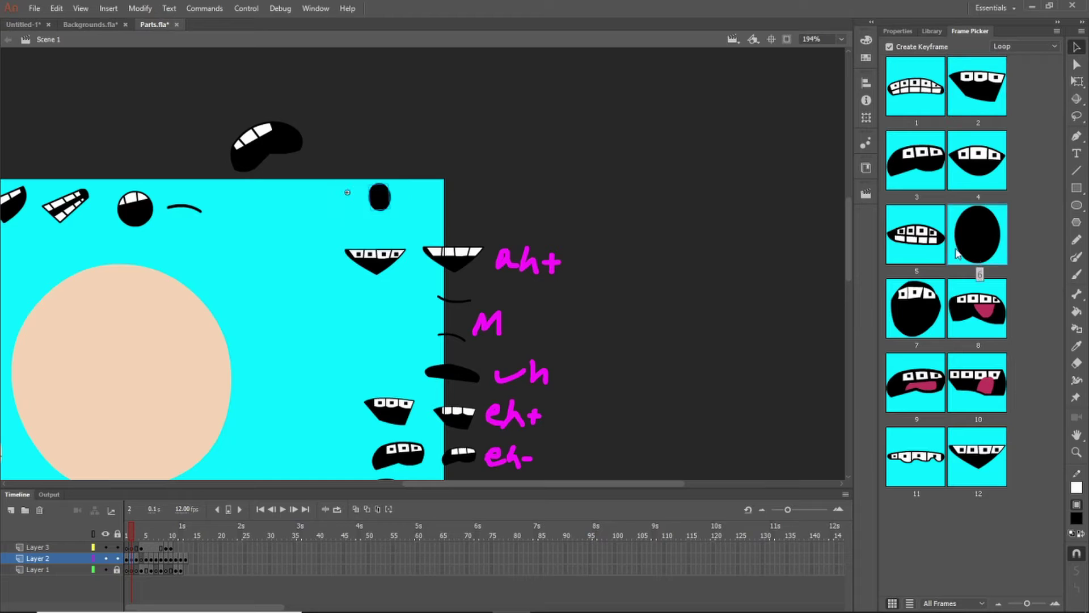
click(916, 239)
click(936, 167)
click(990, 162)
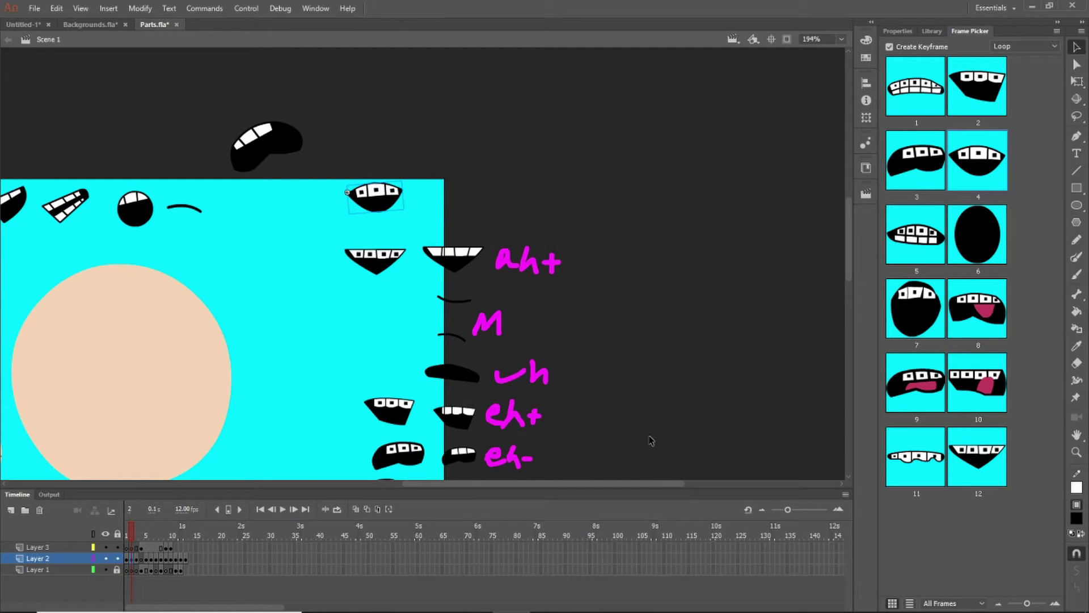
Step: Switch to the Cannon Characters.fla document and look over the front, back and side views of the character
drag(663, 483, 546, 484)
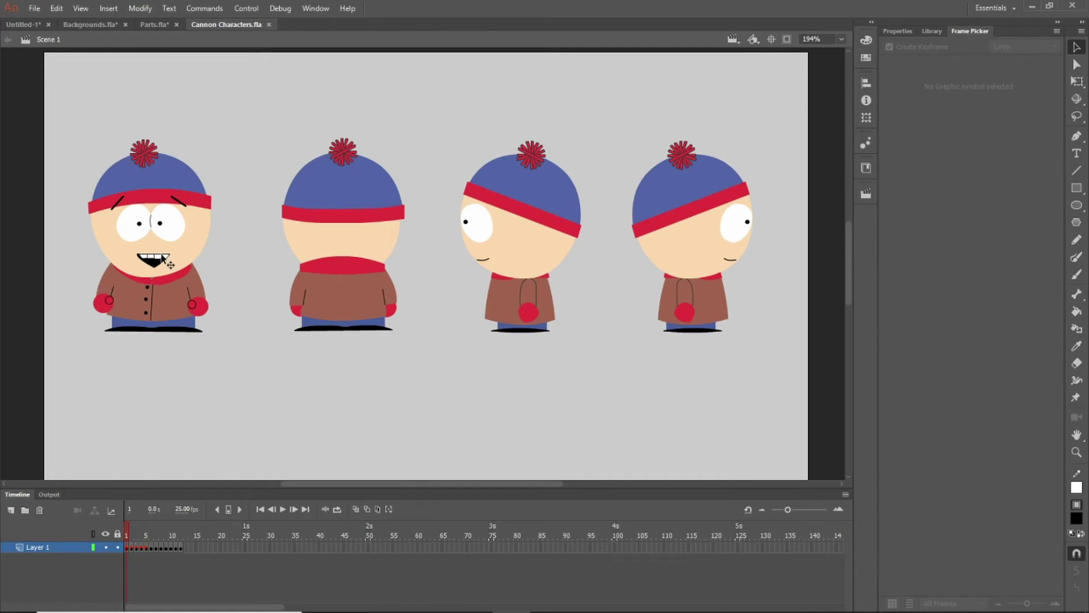
scroll(121, 207, up, 1)
scroll(231, 218, down, 1)
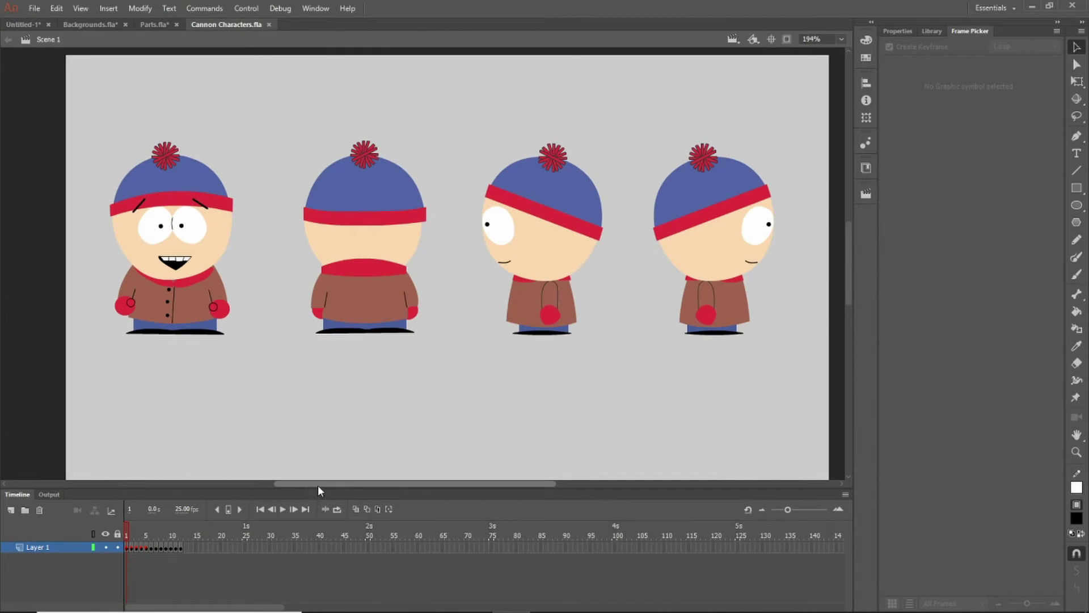
drag(318, 485, 303, 487)
scroll(303, 488, right, 2)
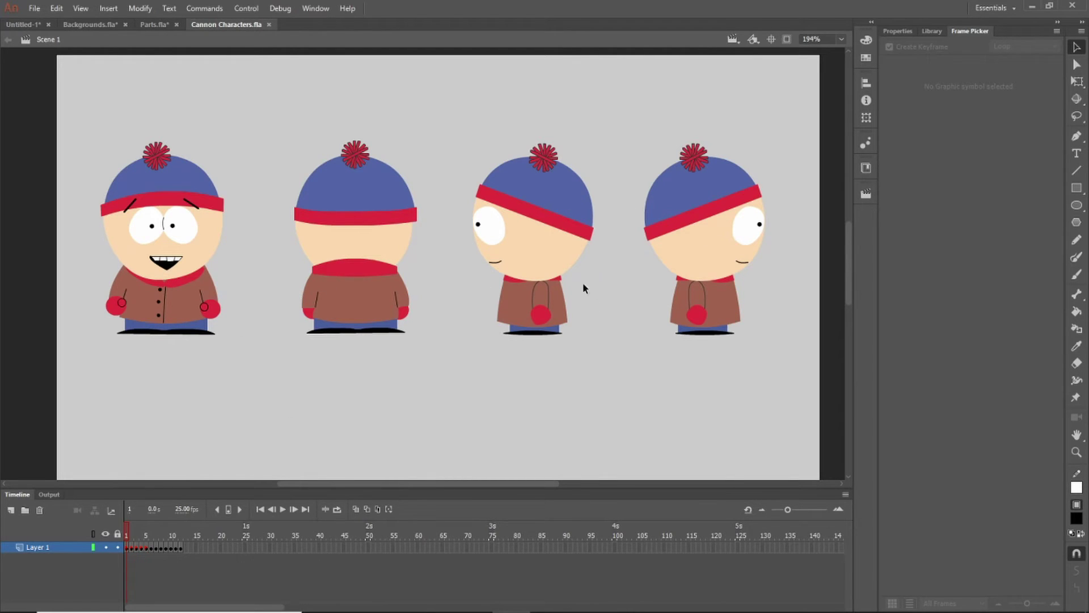
Step: Open the Stan Left symbol, inspect its separate sleeve, mitten and other body parts, and return to Scene 1
click(704, 299)
double_click(700, 295)
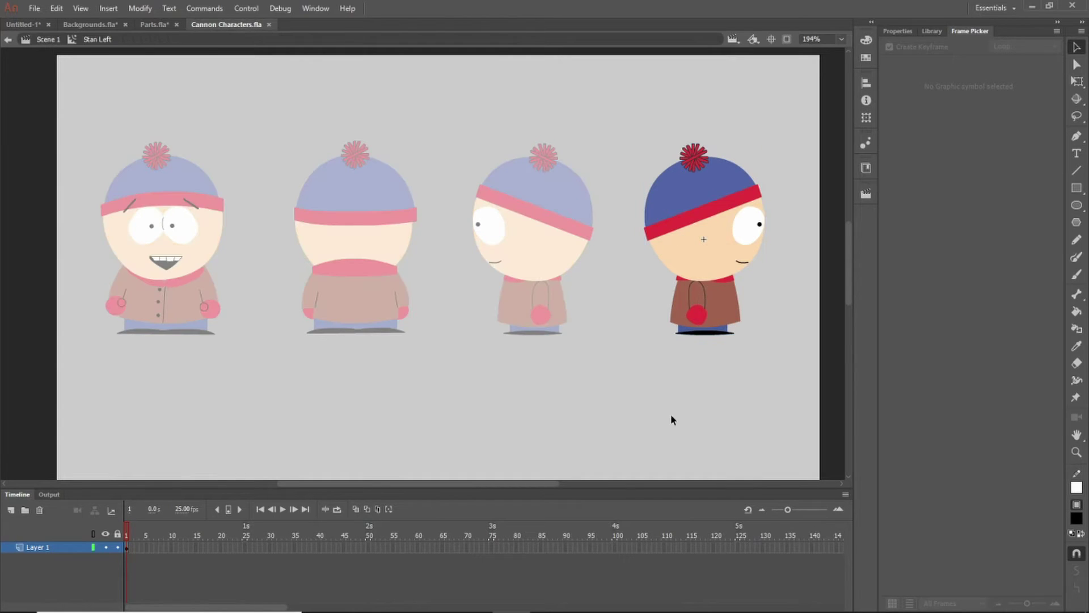
click(697, 290)
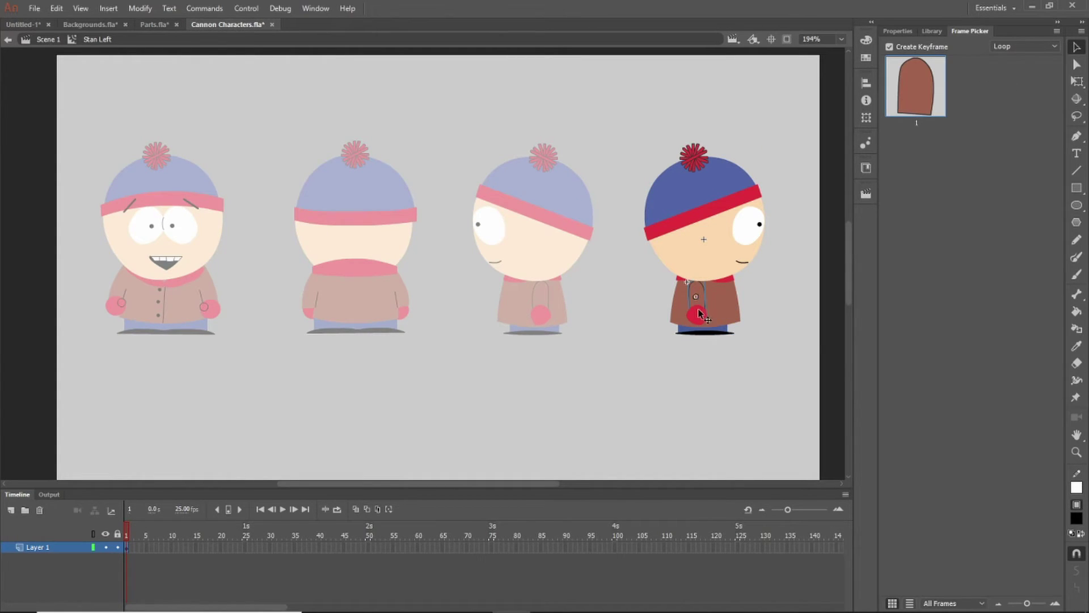
click(697, 313)
click(729, 323)
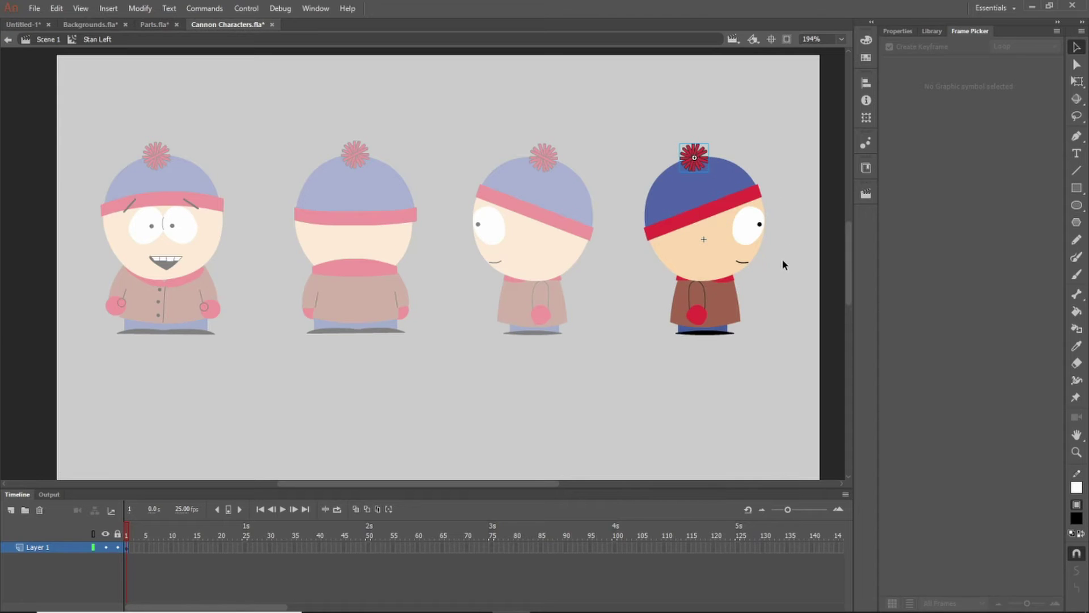
double_click(760, 310)
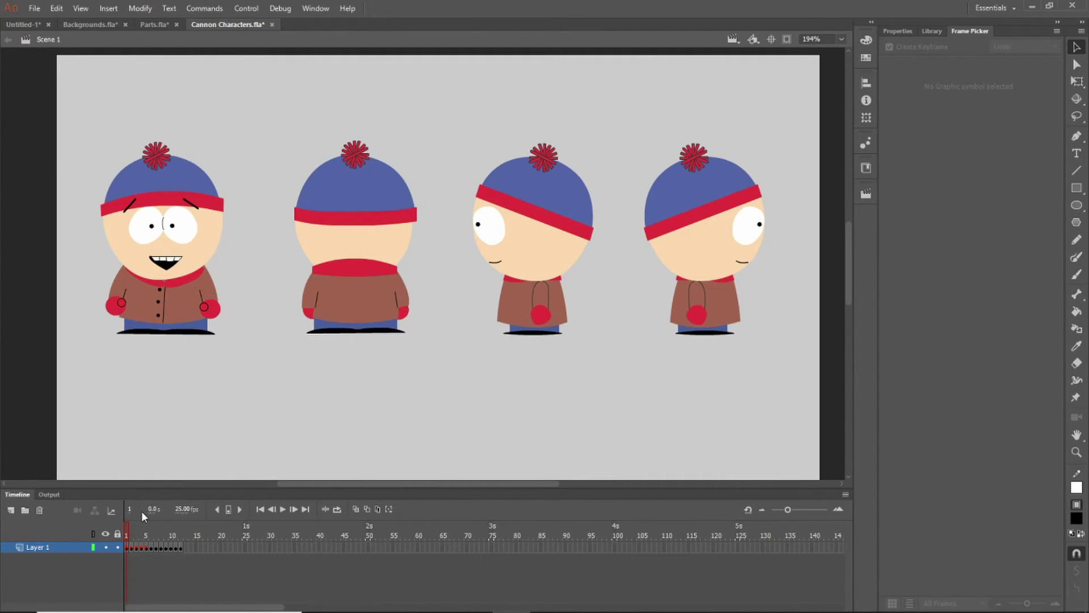
Step: Switch to the Untitled-1 document and bring the blank-faced character and the reference character into view
key(ctrl+Tab)
scroll(209, 325, down, 5)
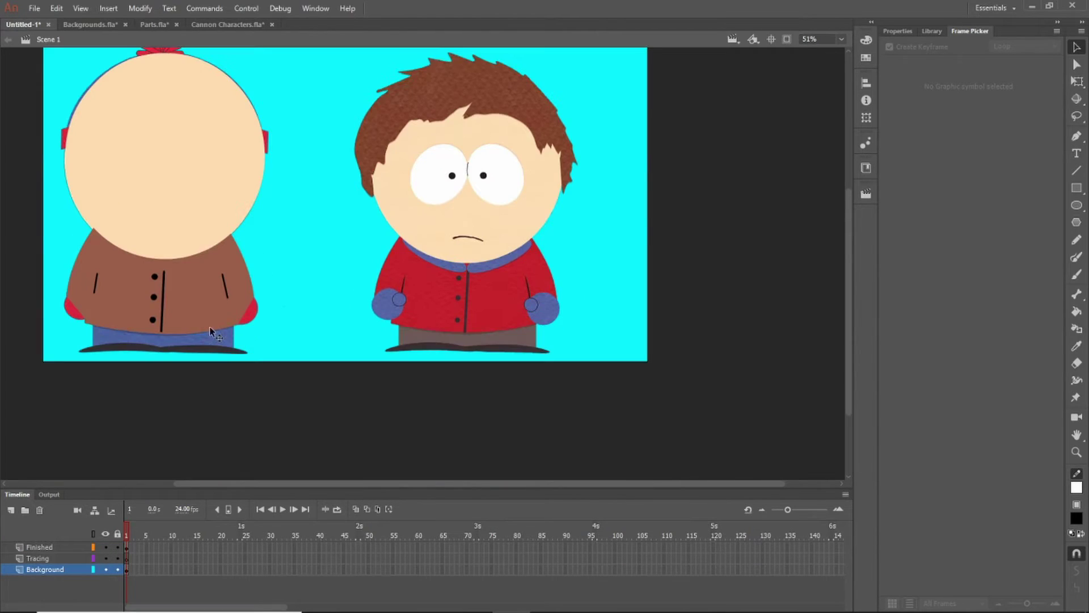
drag(354, 483, 284, 483)
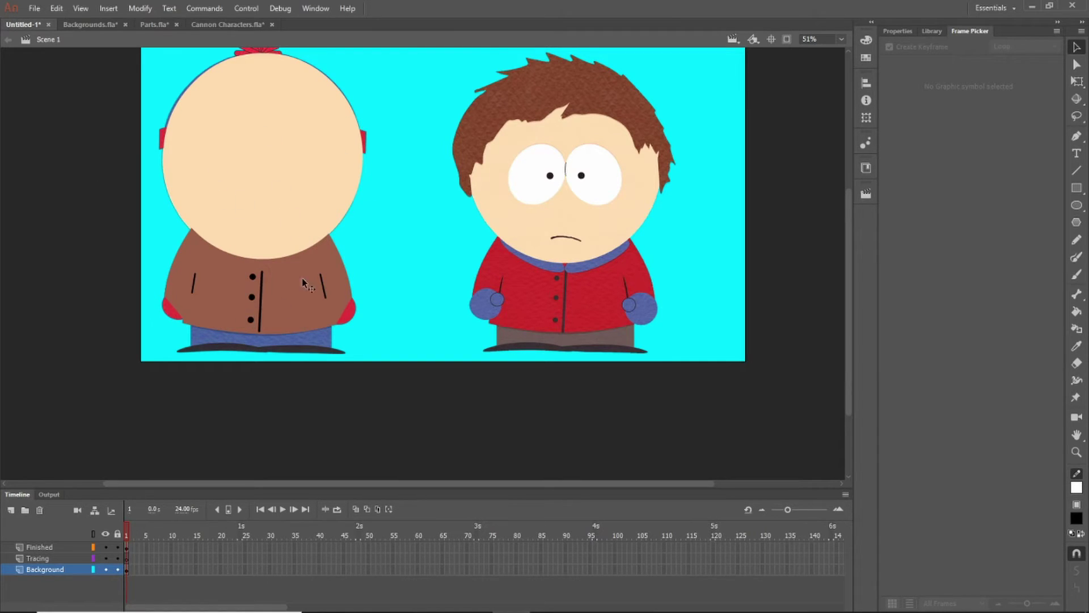
Step: Sample the skin colour of the blank face with the Eyedropper and reselect the face with the Selection tool
click(297, 195)
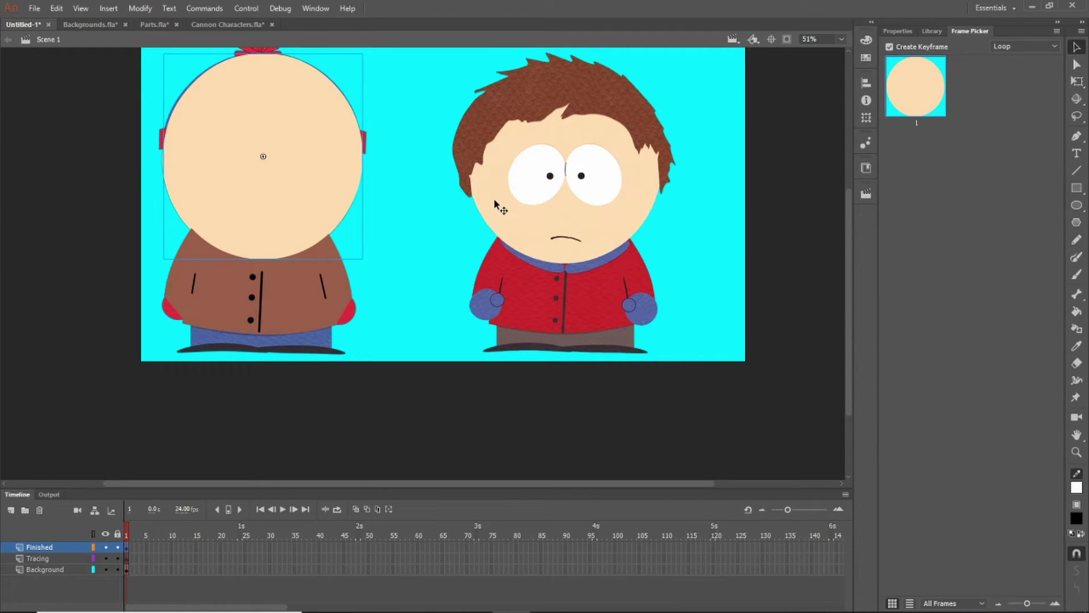
click(1079, 351)
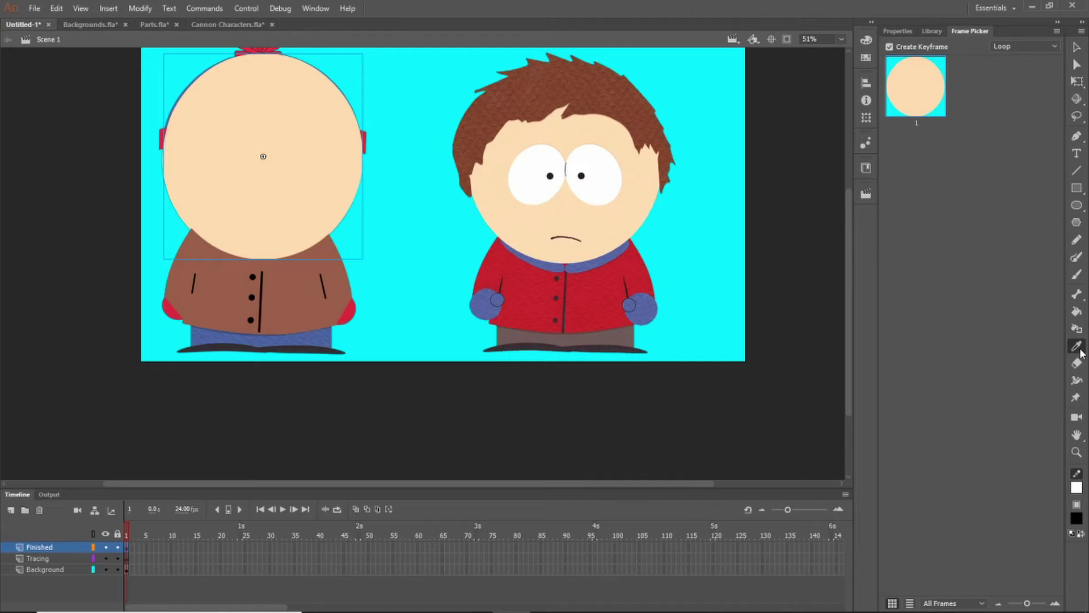
click(320, 194)
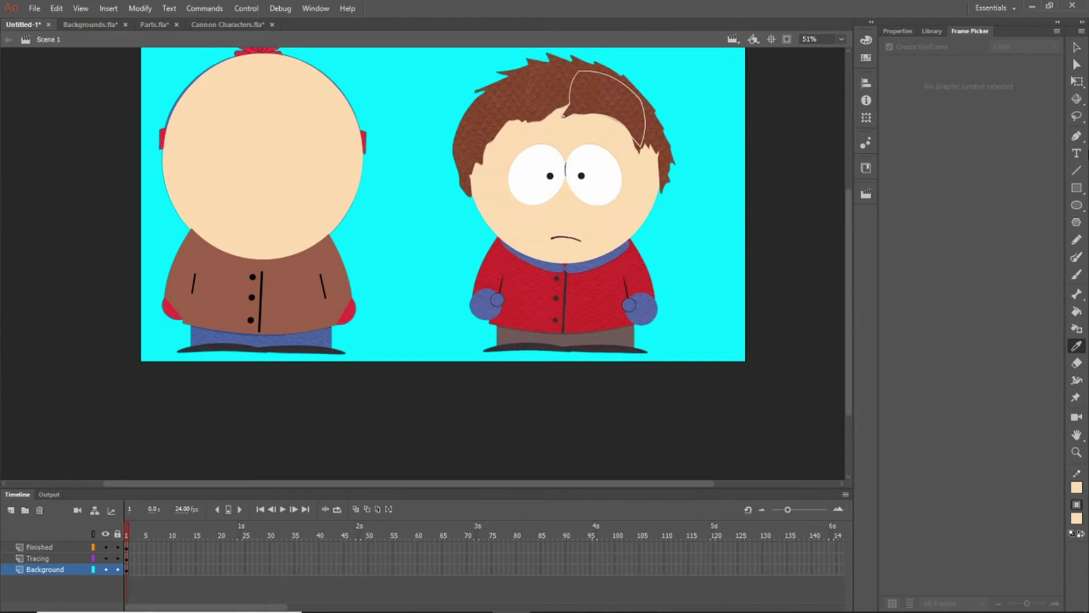
click(1081, 53)
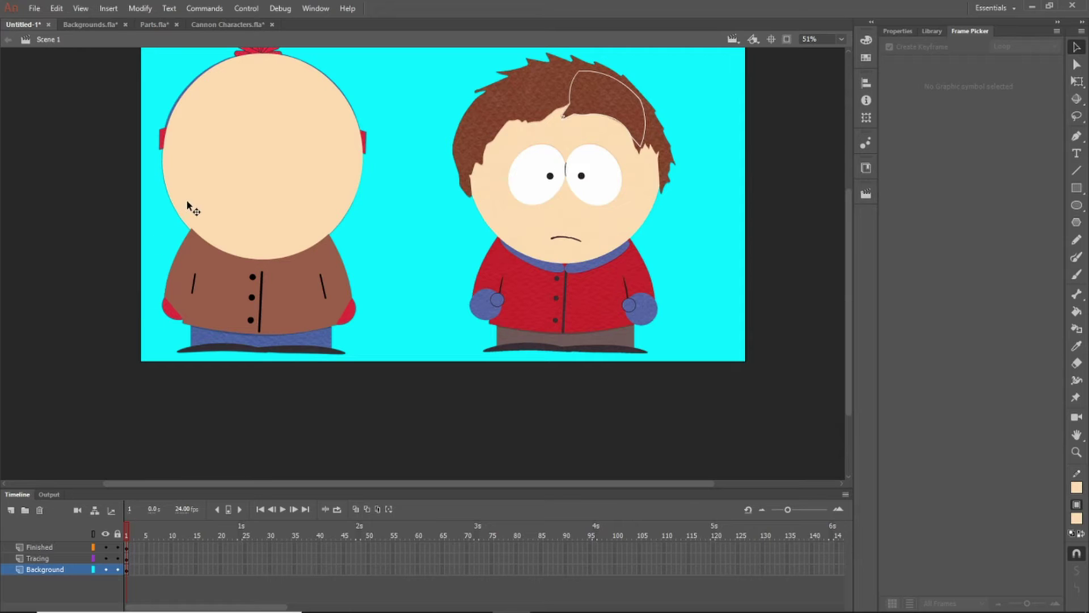
click(213, 194)
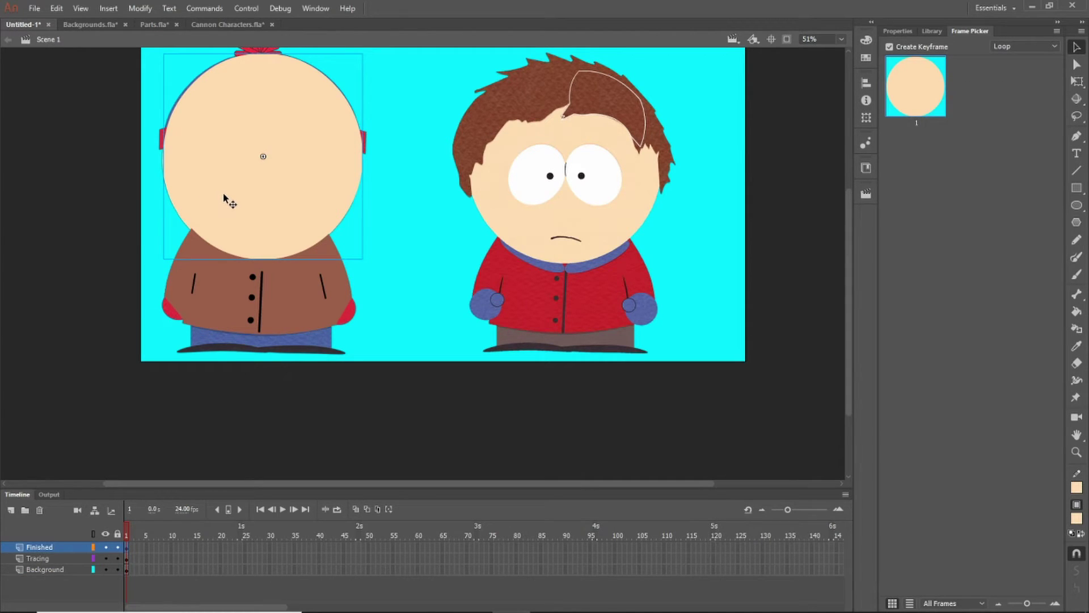
Step: Place copies of the blank face and the brown jacket over the reference character in the red coat
drag(227, 192, 559, 133)
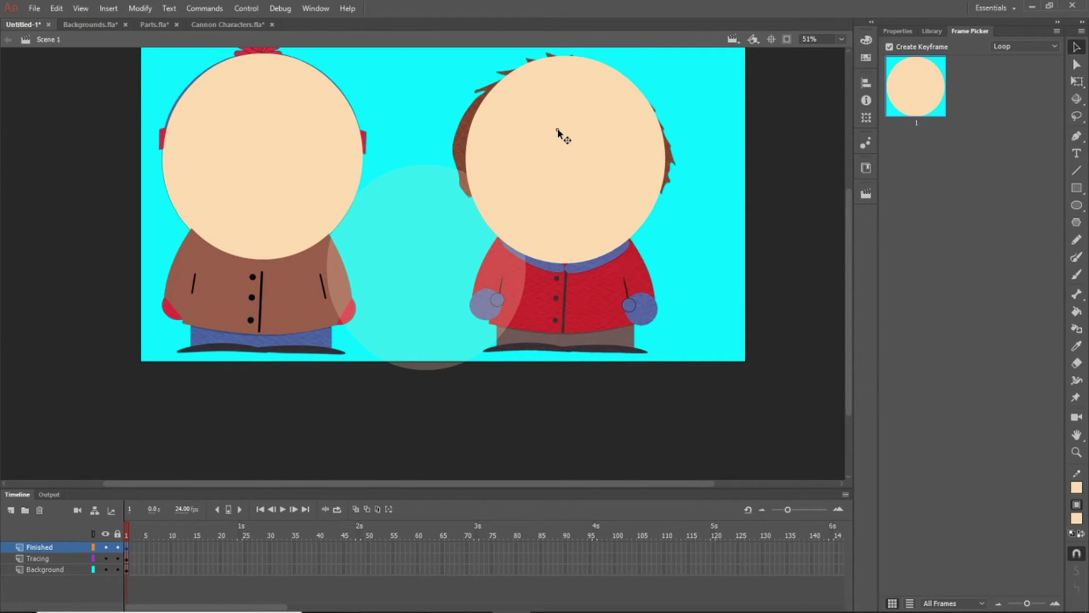
click(290, 292)
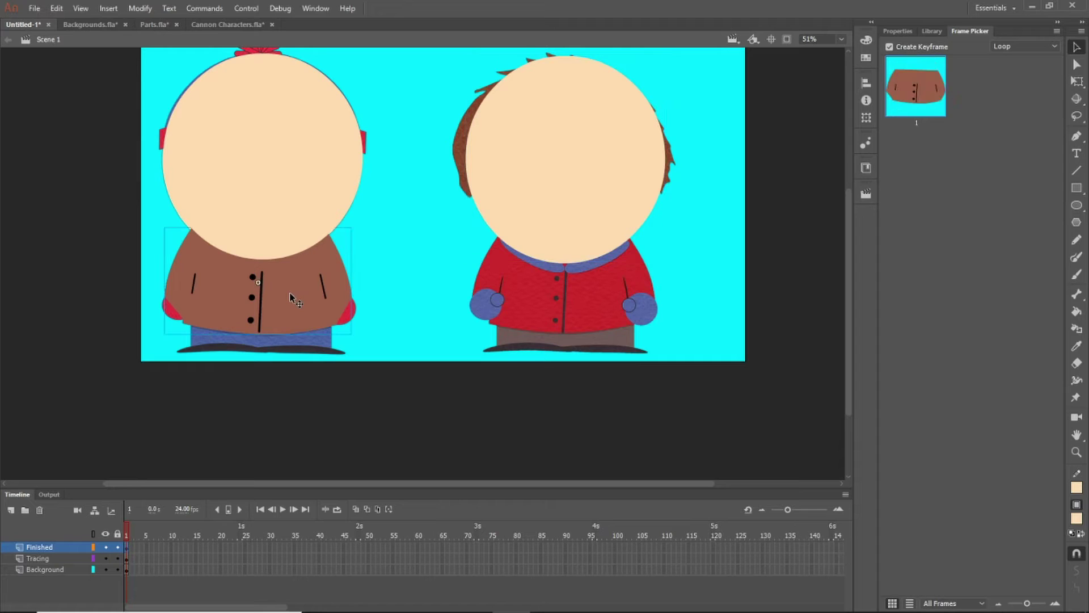
key(ctrl+c)
key(ctrl+v)
drag(440, 268, 573, 278)
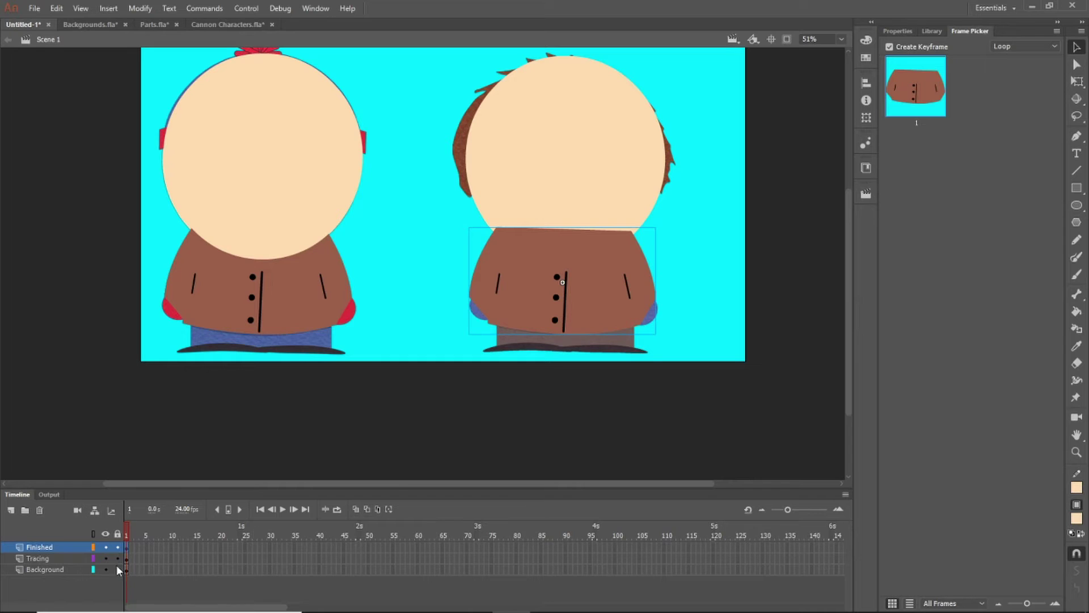
Step: Display the Finished layer as outlines and select the jacket copy over the red coat
click(94, 547)
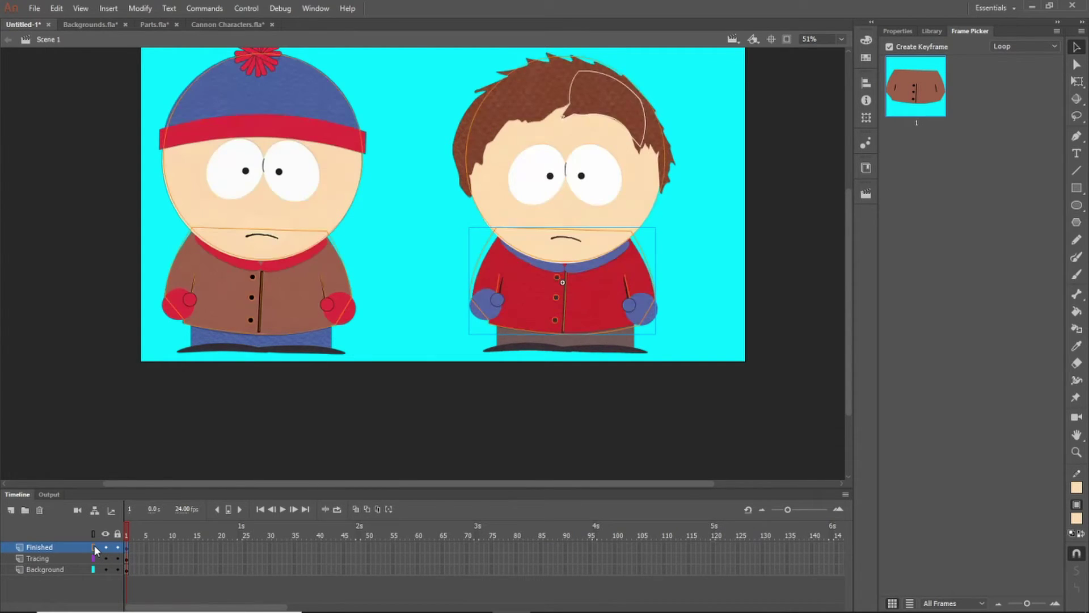
click(713, 256)
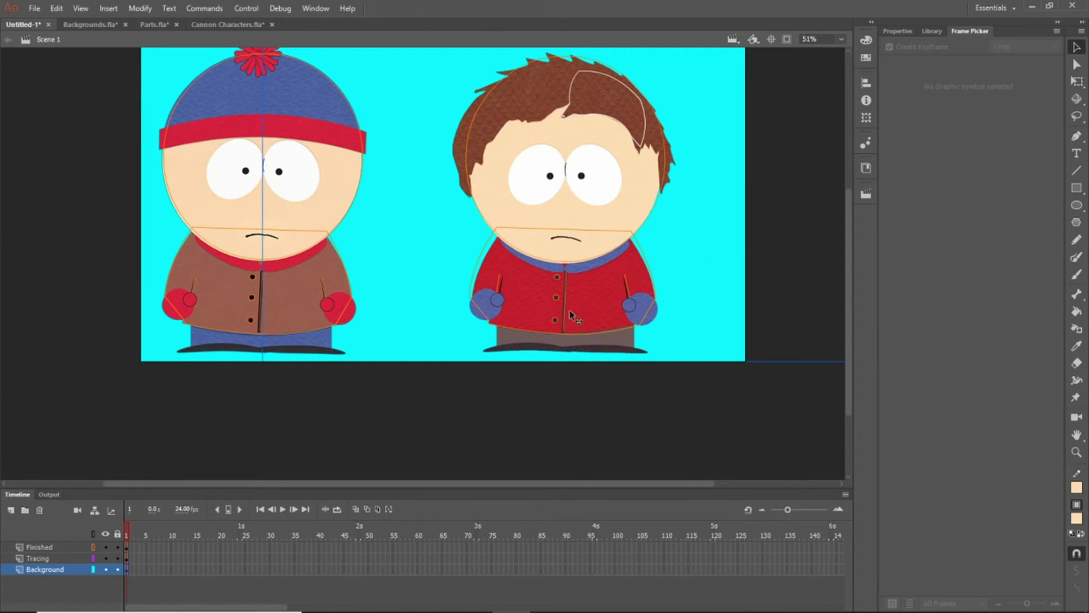
scroll(570, 310, up, 4)
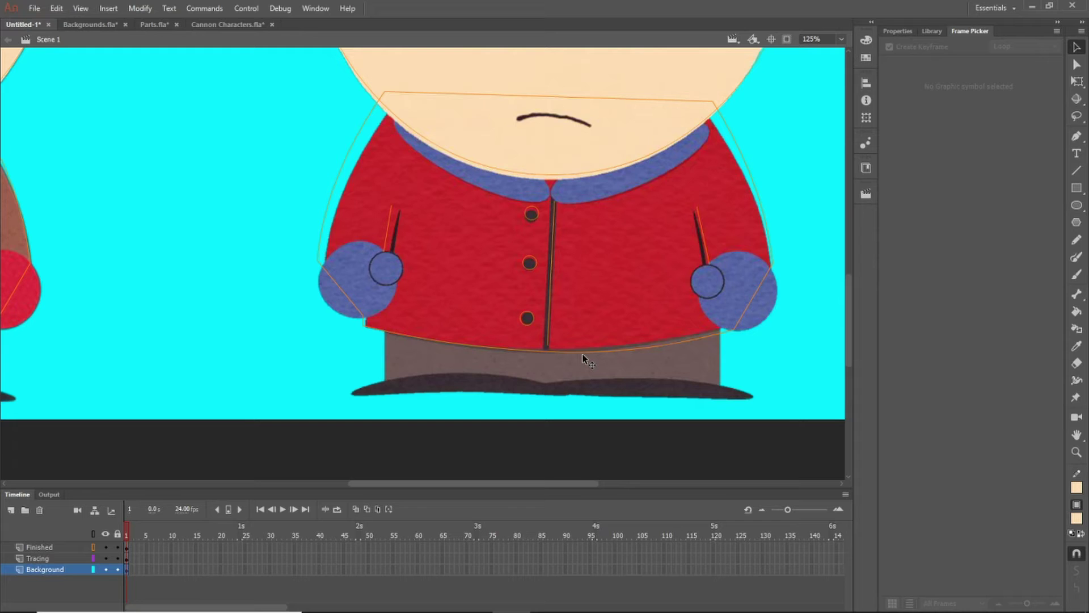
click(585, 350)
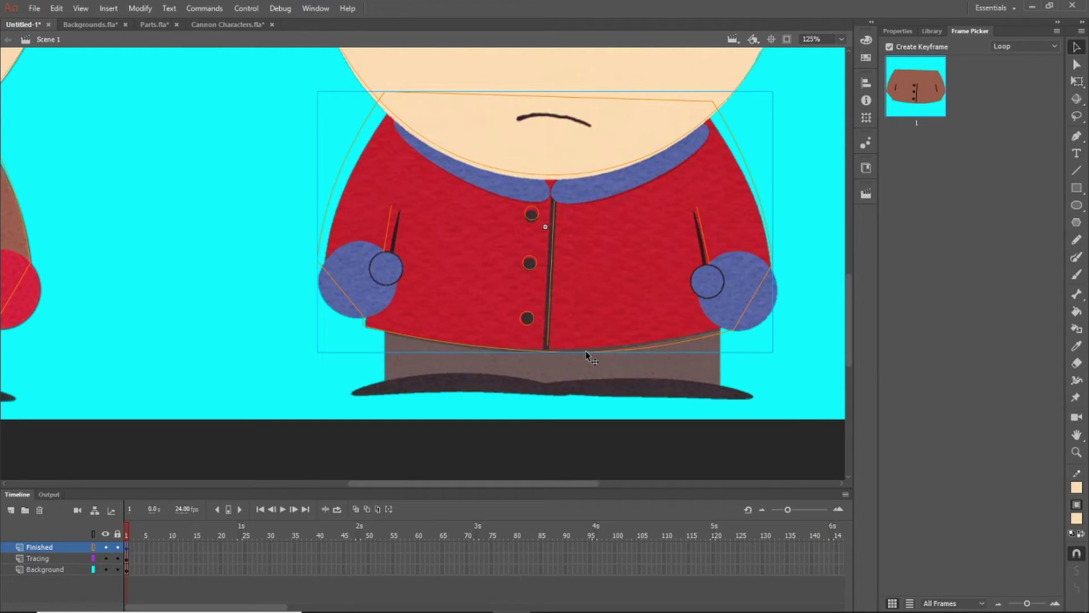
Step: Try scaling the jacket copy to 75% with Scale and Rotate
key(ctrl+alt+s)
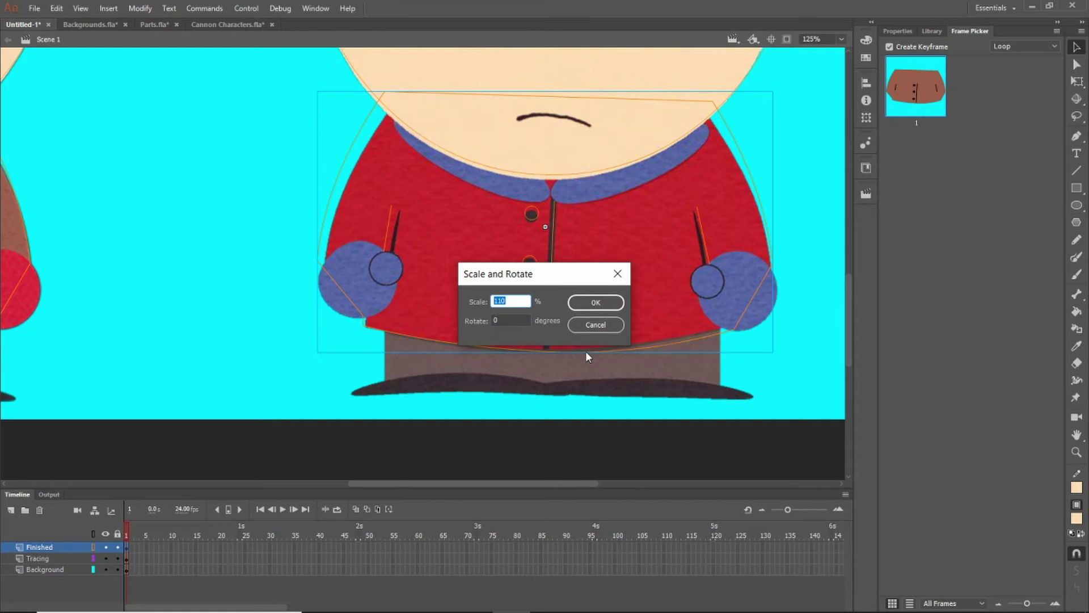
text(75)
key(Return)
key(ctrl+z)
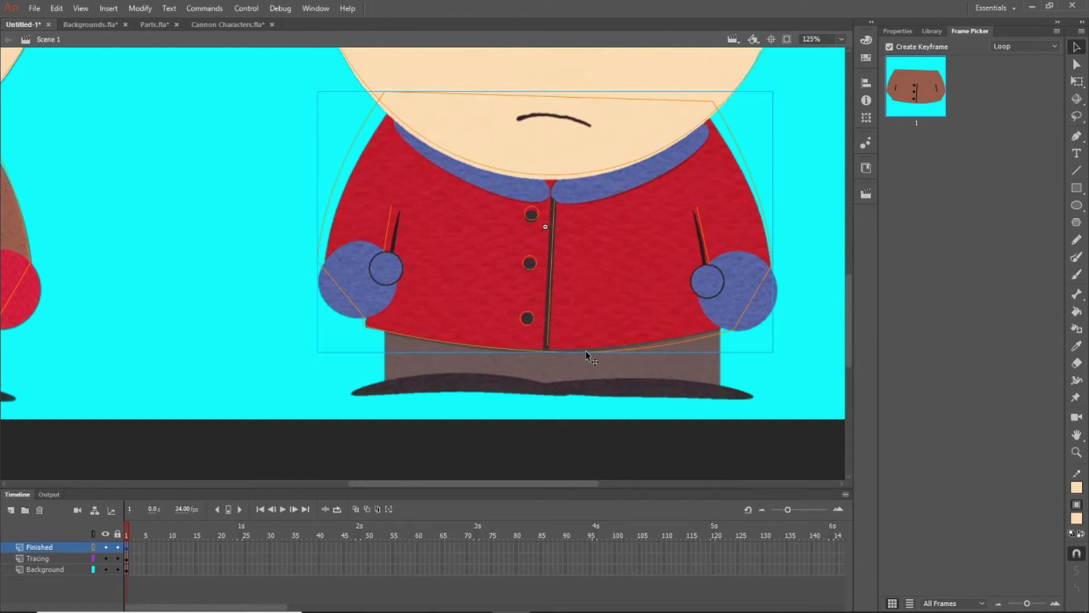
Step: Scale the jacket copy to 90% and nudge it toward the red coat's outline
key(ctrl+alt+s)
text(90)
key(Return)
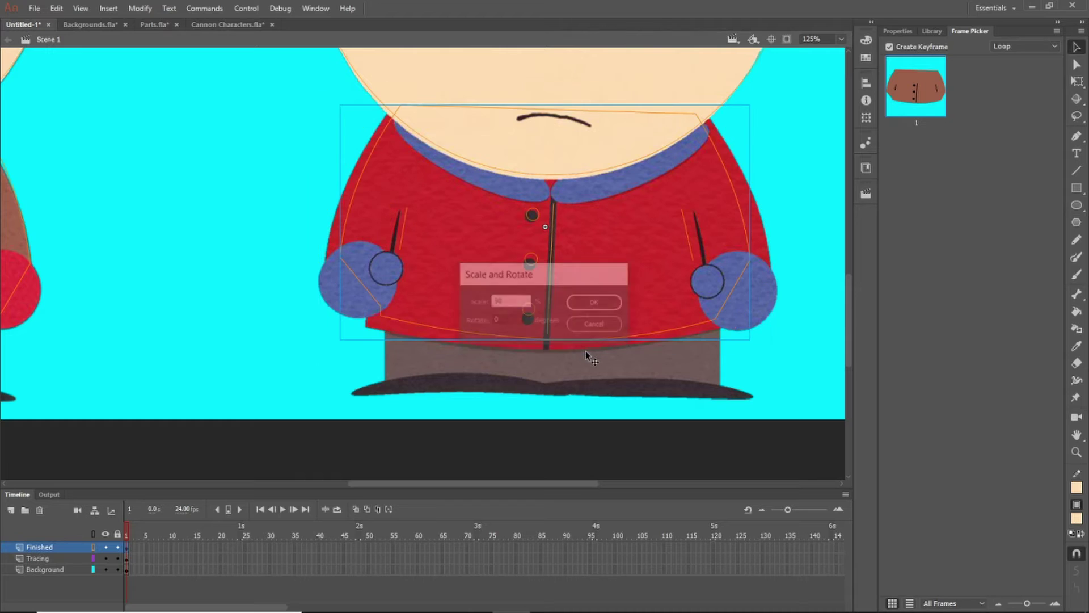
key(Up)
key(Up)
key(Right)
key(Right)
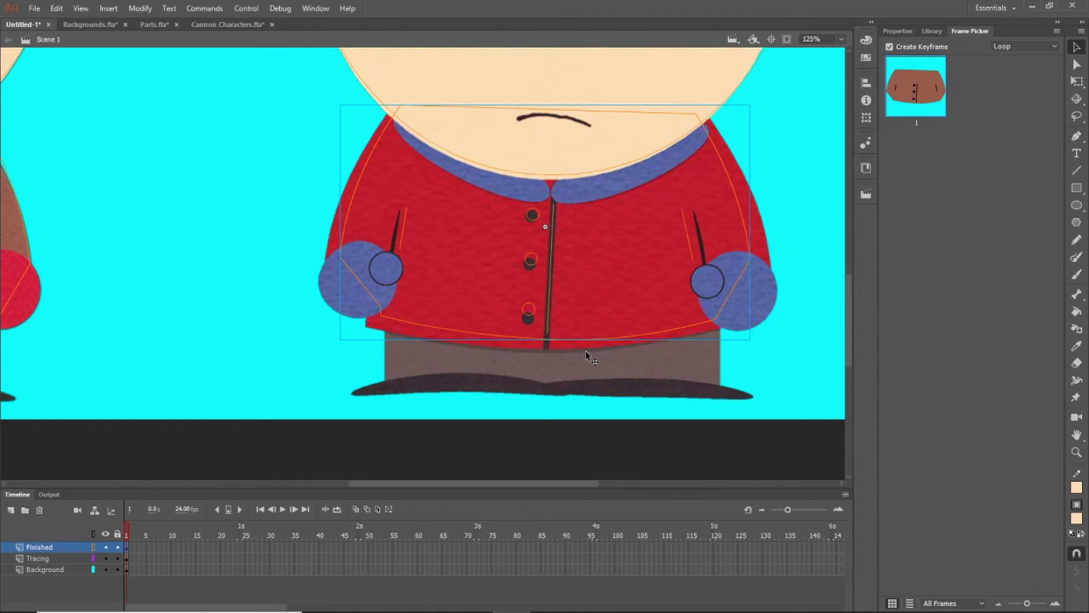
Step: Enlarge the jacket copy slightly with Free Transform and nudge it down to match the red coat's buttons and hem
key(q)
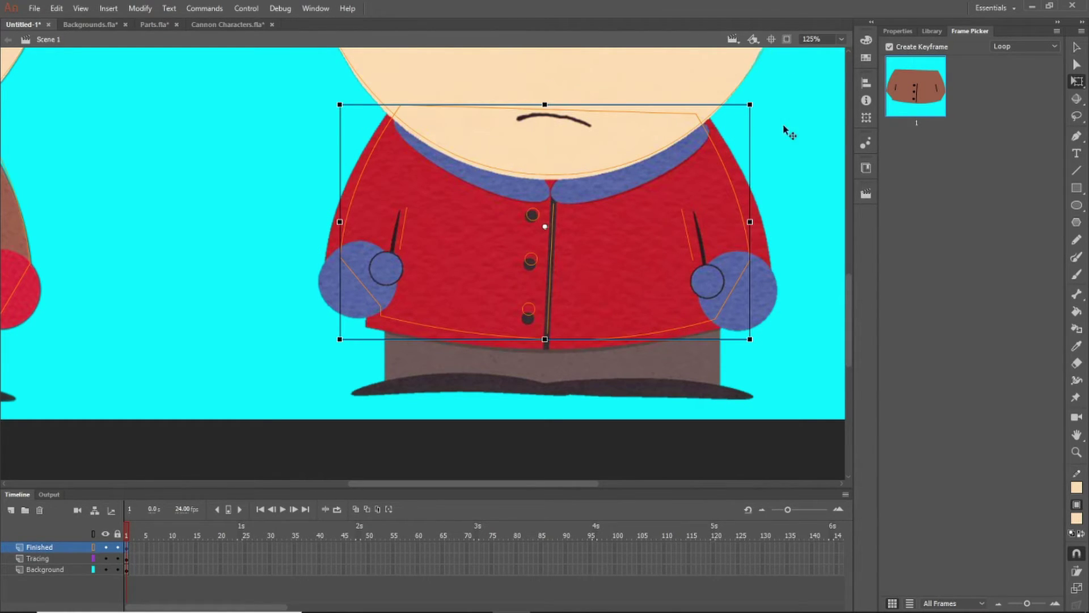
drag(752, 105, 765, 97)
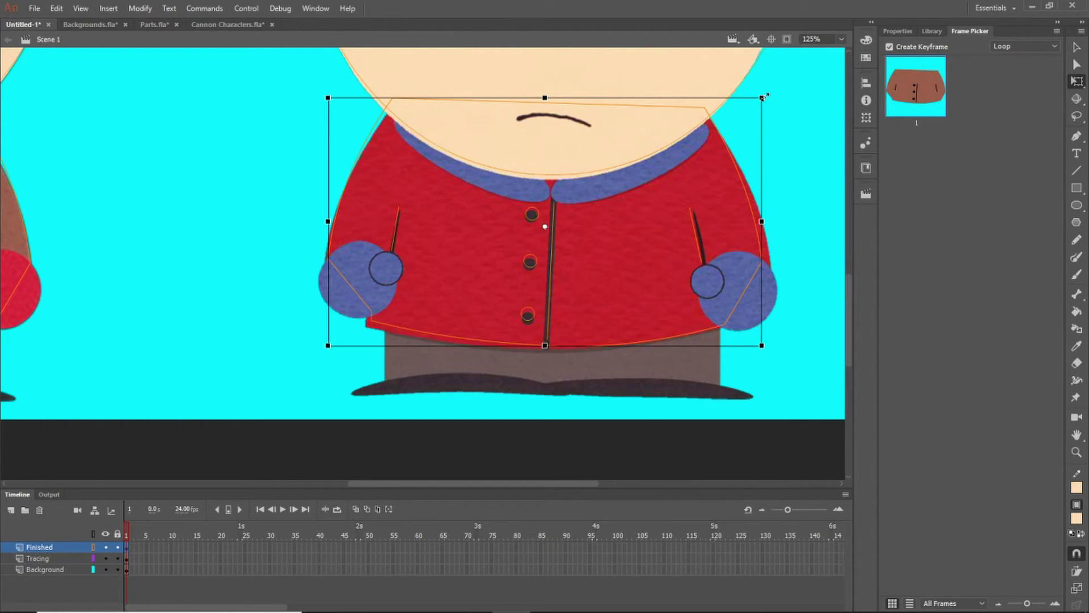
key(Down)
key(Down)
key(Down)
key(Down)
key(Down)
key(Down)
key(Down)
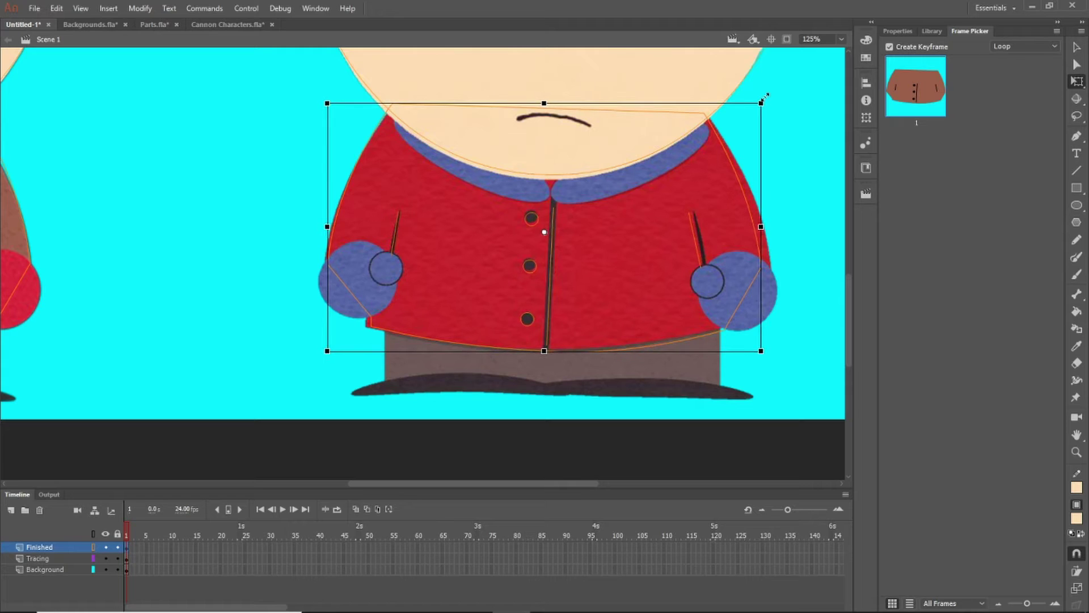
Step: Widen the jacket copy slightly to fit the red coat's sleeves and nudge it left and up
drag(762, 226, 770, 226)
key(Left)
key(Left)
key(Left)
key(Left)
key(Left)
key(Left)
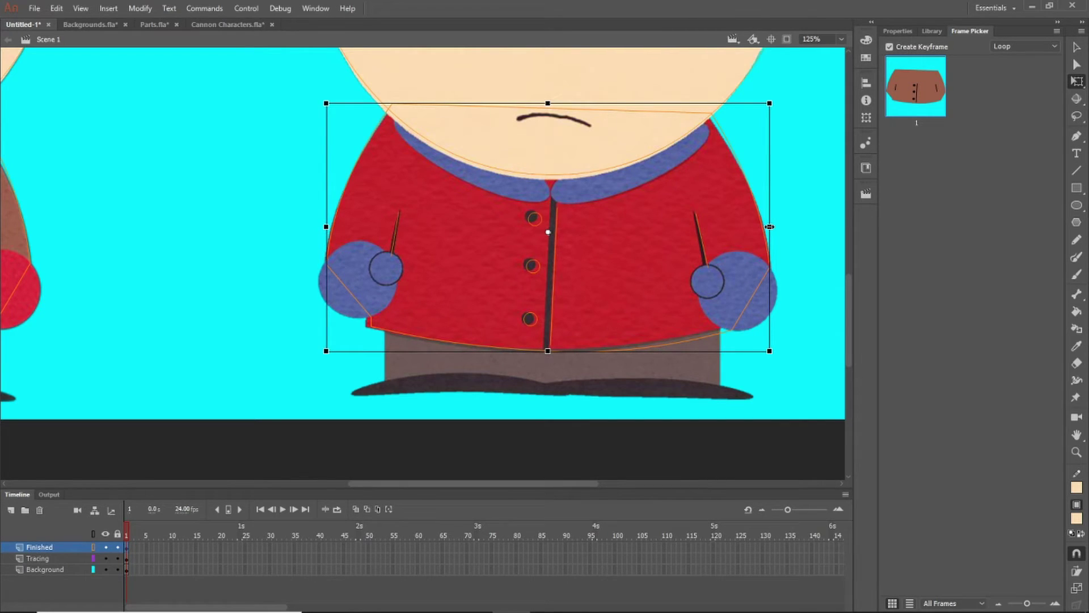
key(Up)
key(Up)
key(Up)
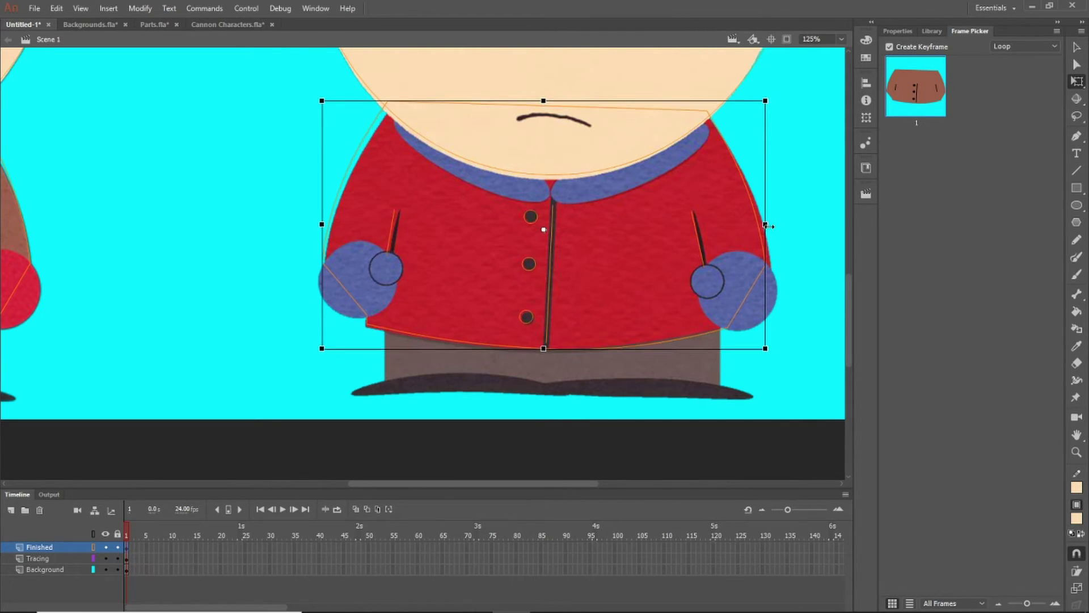
Step: Fine-tune the jacket copy's alignment with the red coat, switch the Finished layer back to filled display, and deselect the jacket
key(Down)
key(Down)
key(Right)
key(Right)
key(Right)
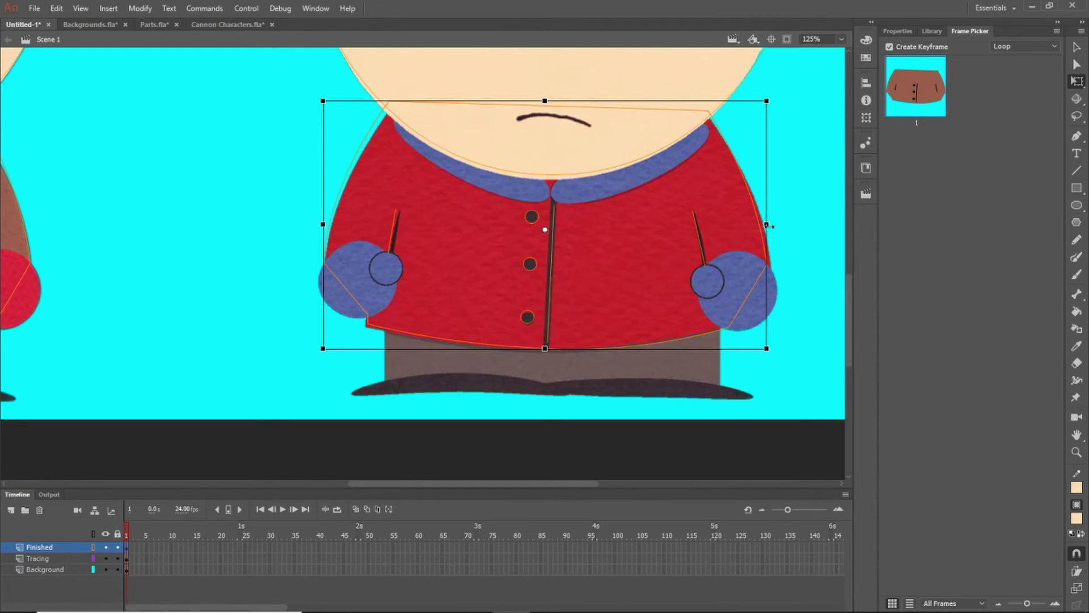
key(Up)
key(Right)
key(Right)
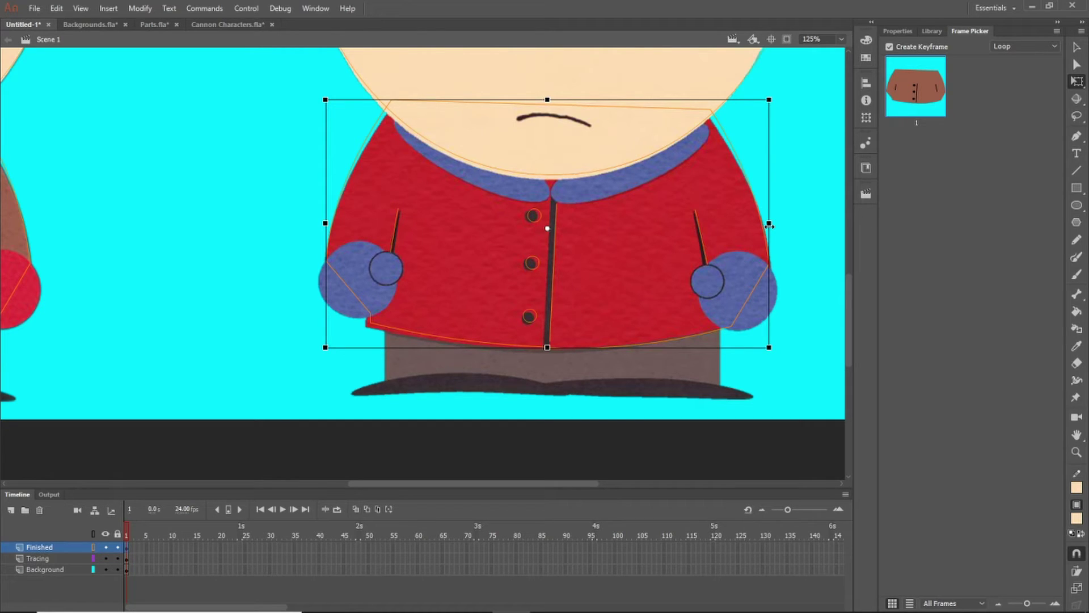
click(93, 547)
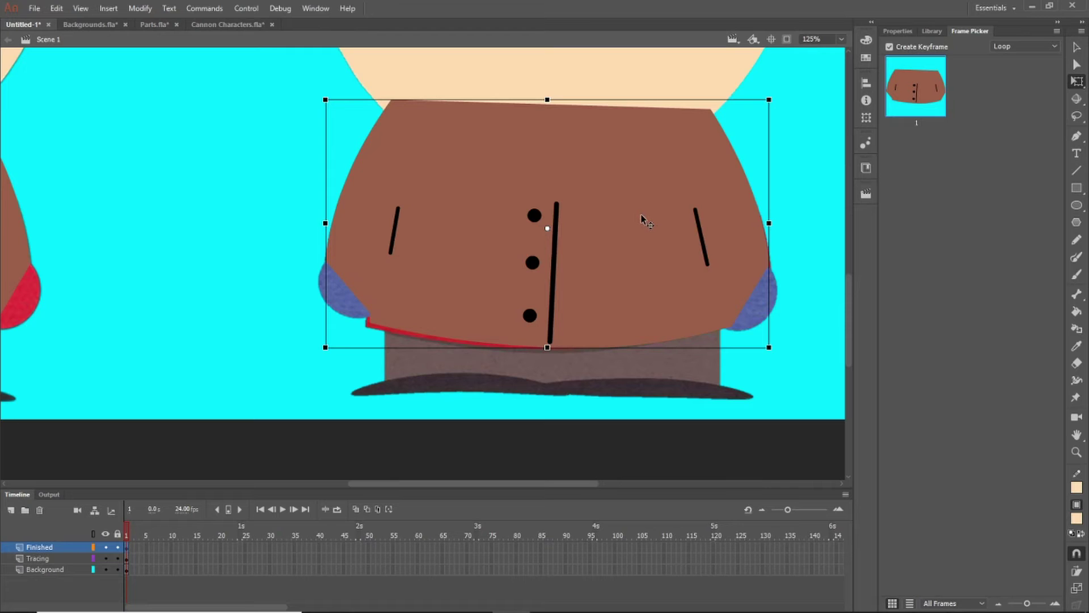
click(244, 229)
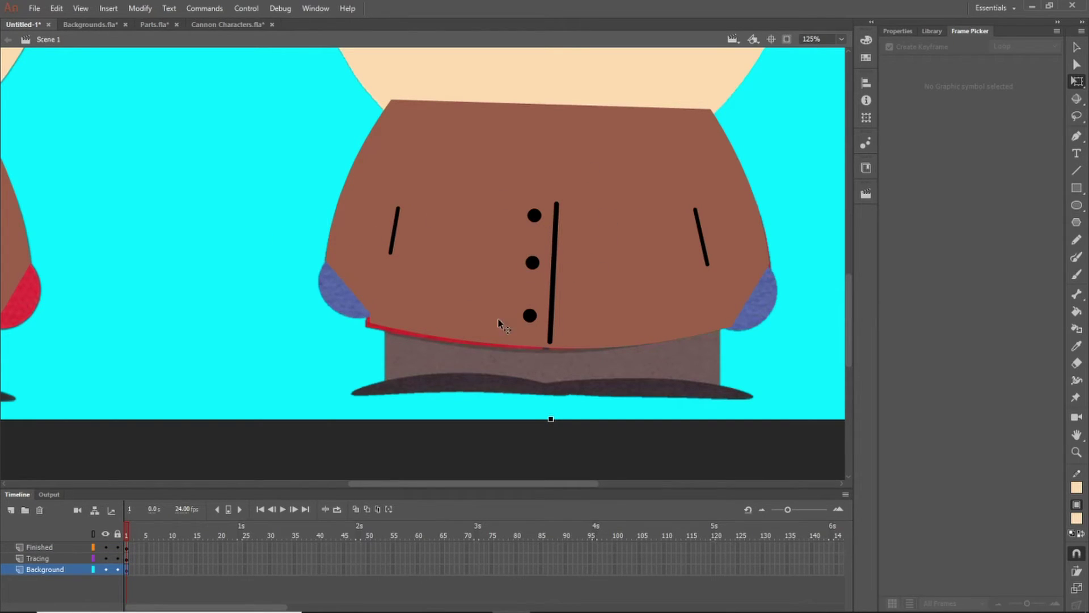
Step: Duplicate the jacket copy's symbol as Clyde Jacket 001
click(575, 209)
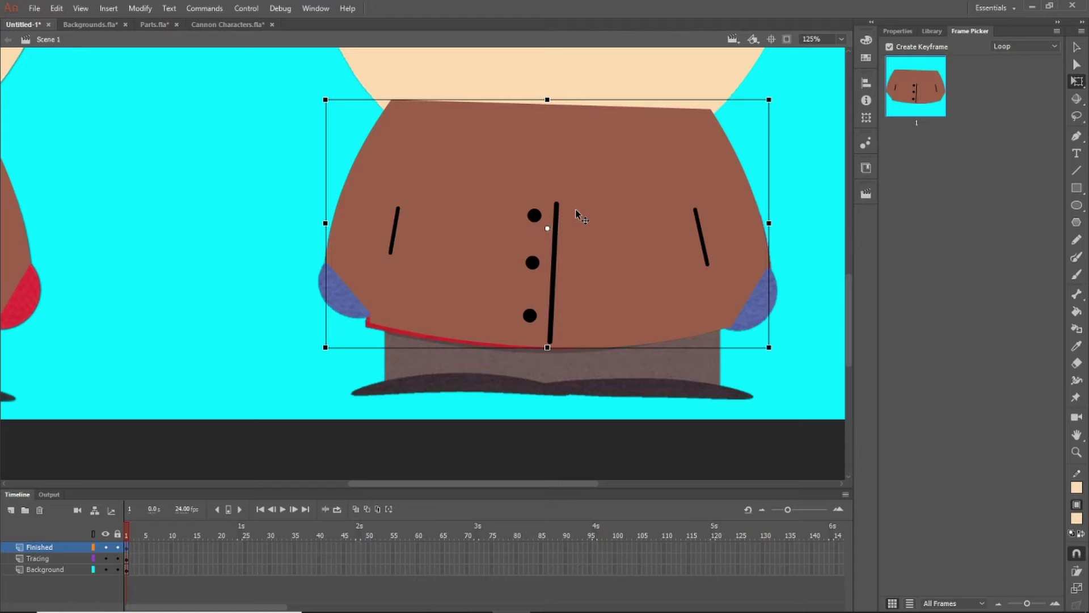
right_click(576, 213)
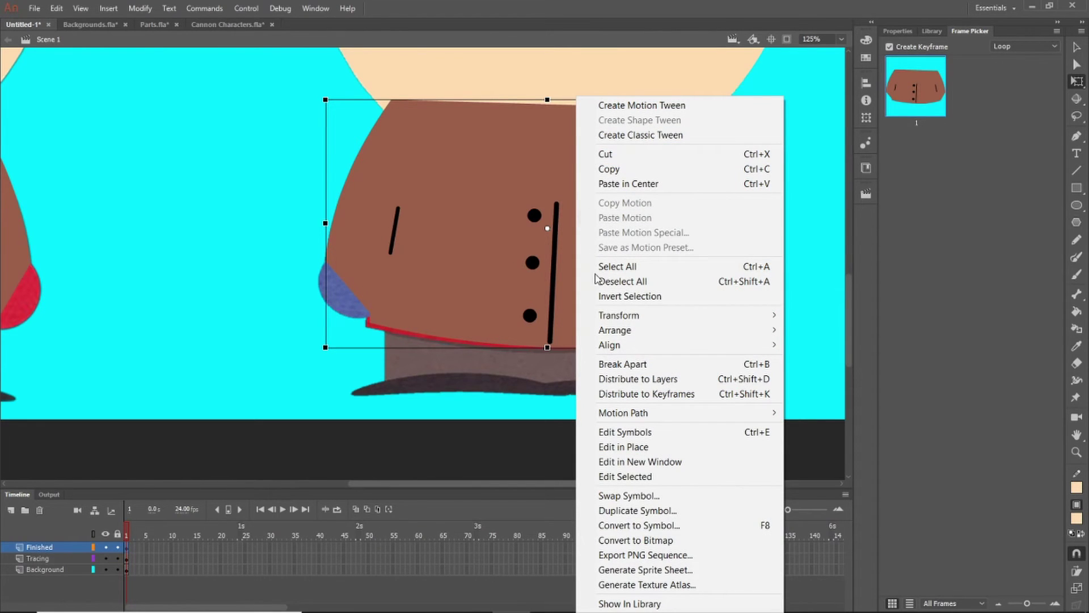
click(636, 510)
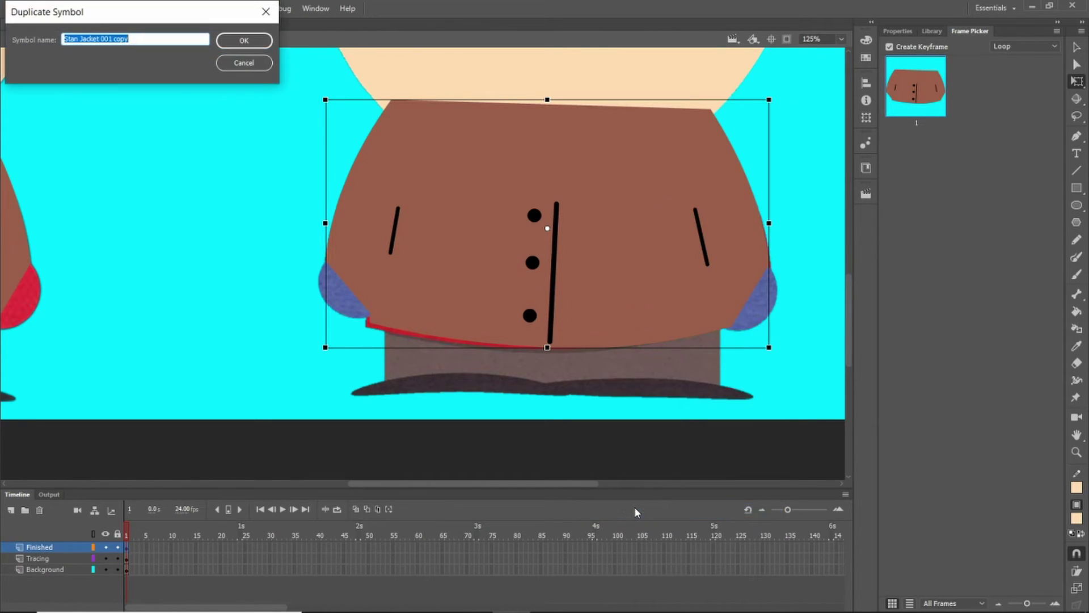
click(138, 38)
drag(156, 38, 65, 38)
text(Cly)
text(Jacket 001)
key(Return)
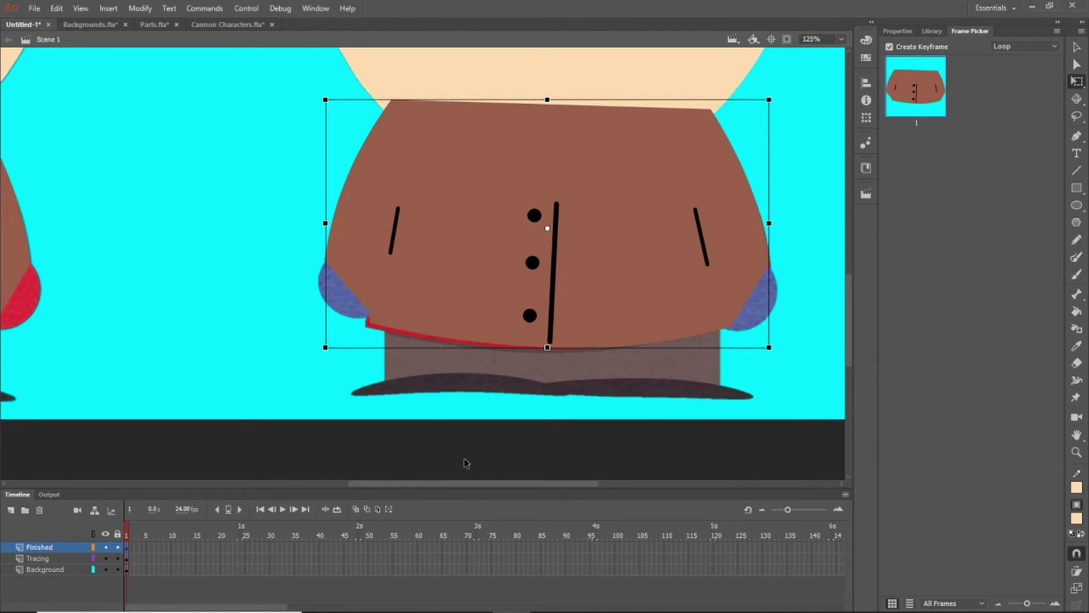
Step: Try deleting the brown fill inside the Clyde Jacket 001 symbol, then restore it and return to Scene 1
drag(476, 483, 417, 482)
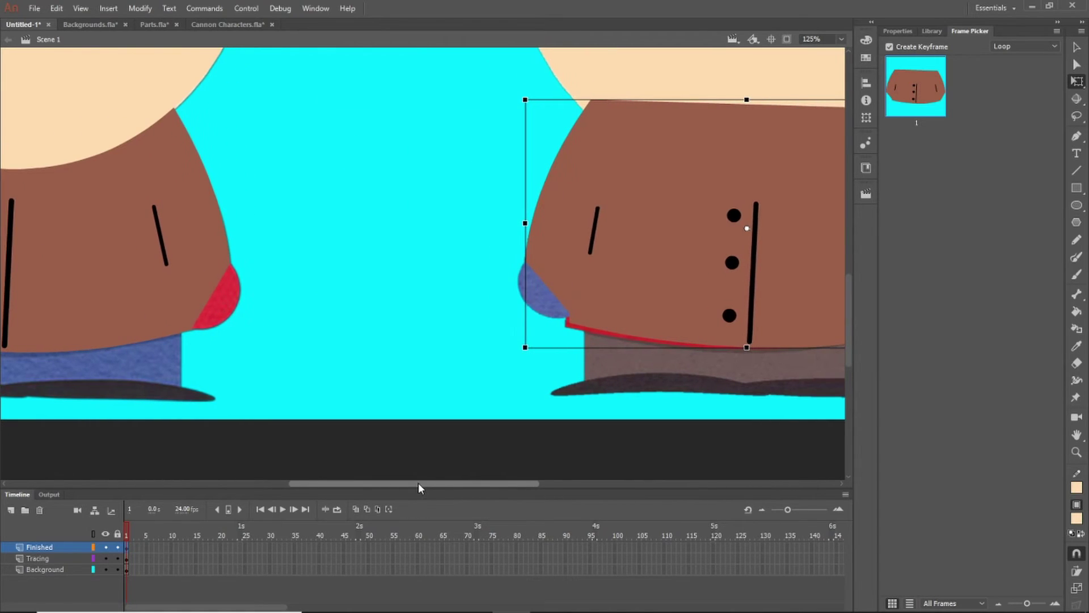
double_click(659, 291)
click(651, 277)
key(Delete)
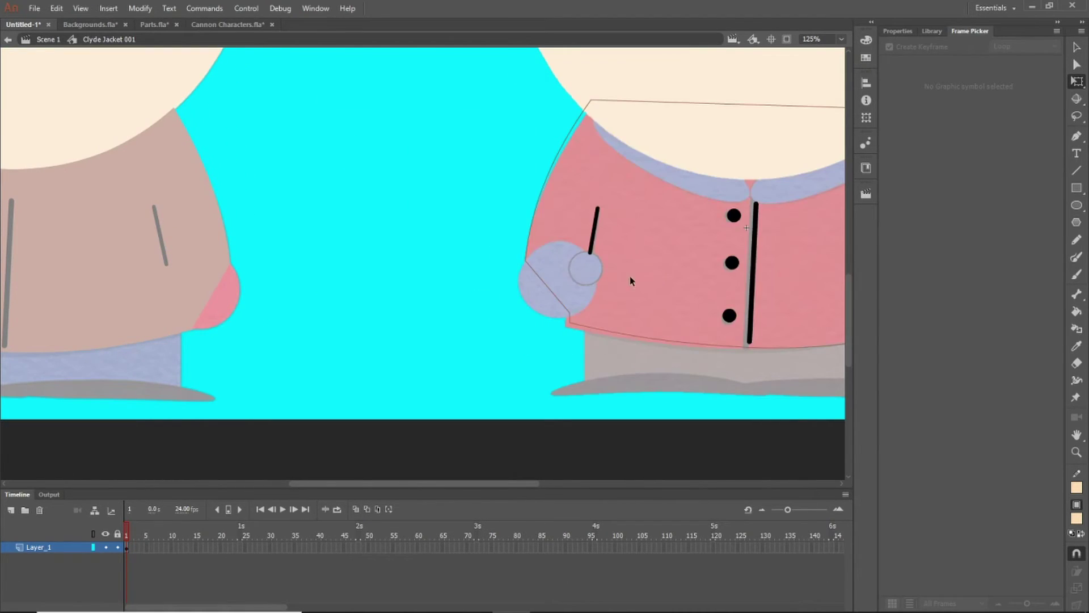
double_click(335, 236)
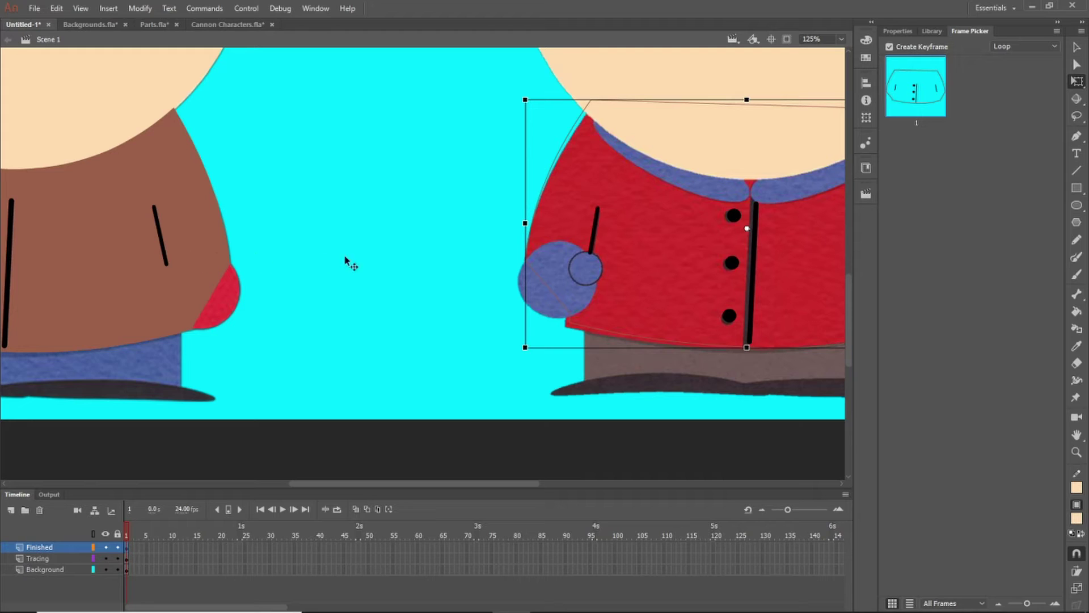
double_click(568, 252)
double_click(483, 293)
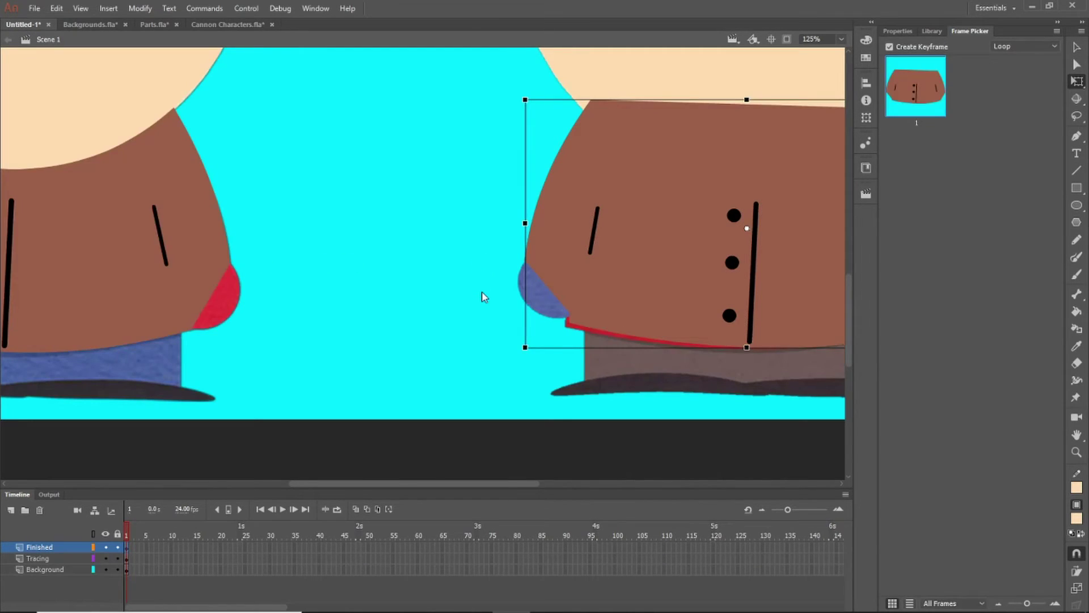
double_click(603, 256)
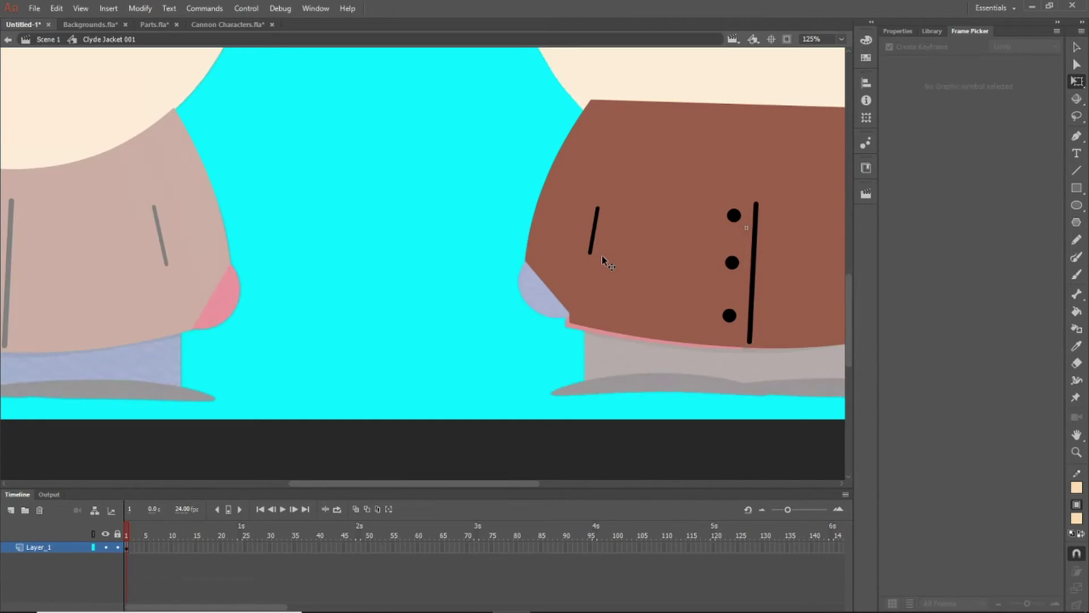
double_click(423, 260)
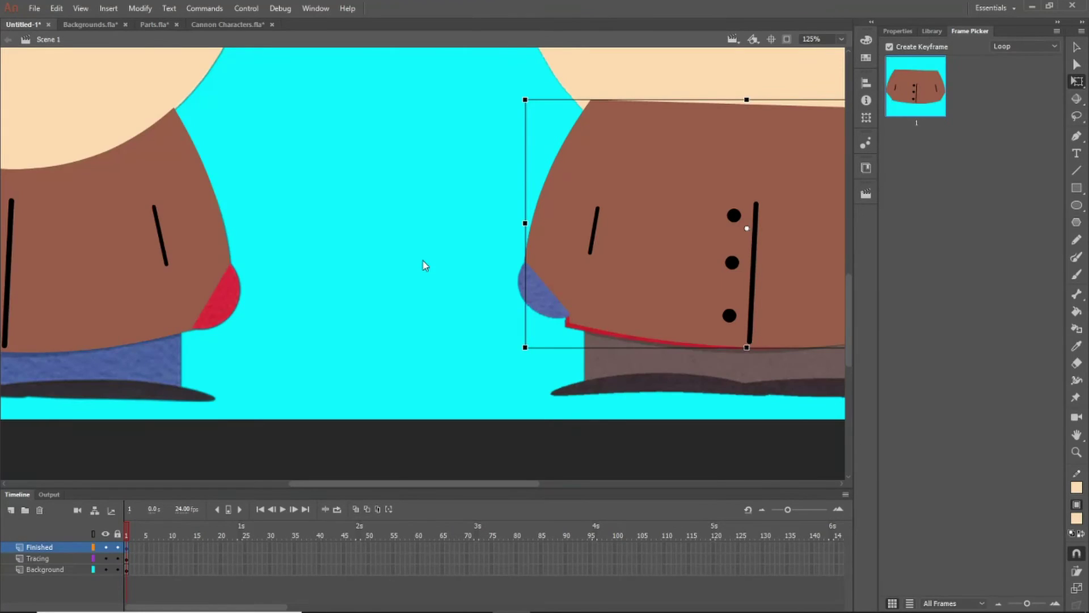
Step: Delete the brown fill inside the Stan Jacket 001 symbol and check the same symbol on the original character from Scene 1
double_click(604, 258)
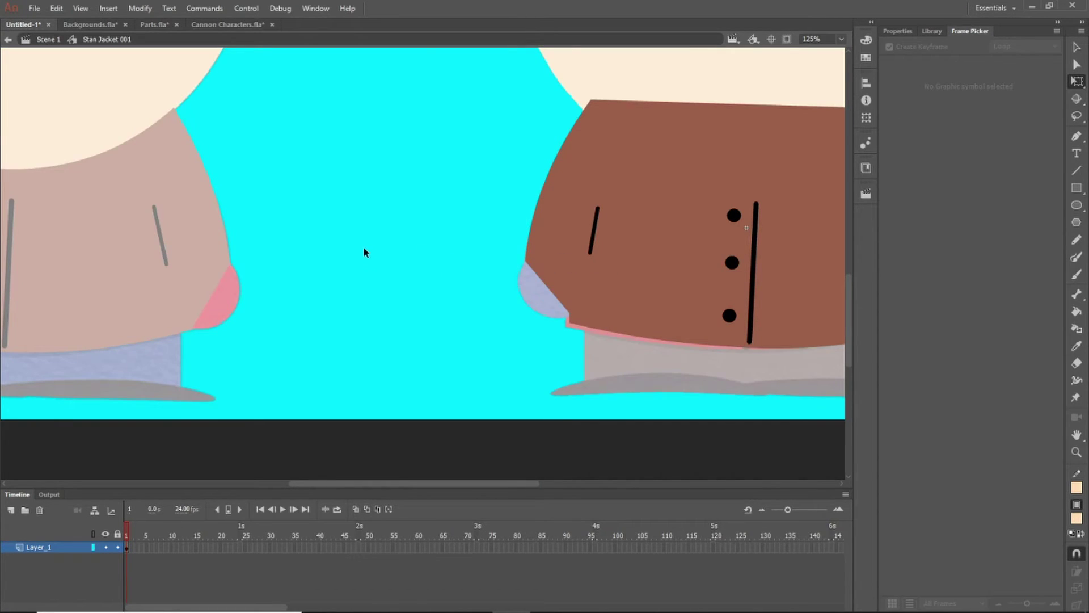
click(633, 278)
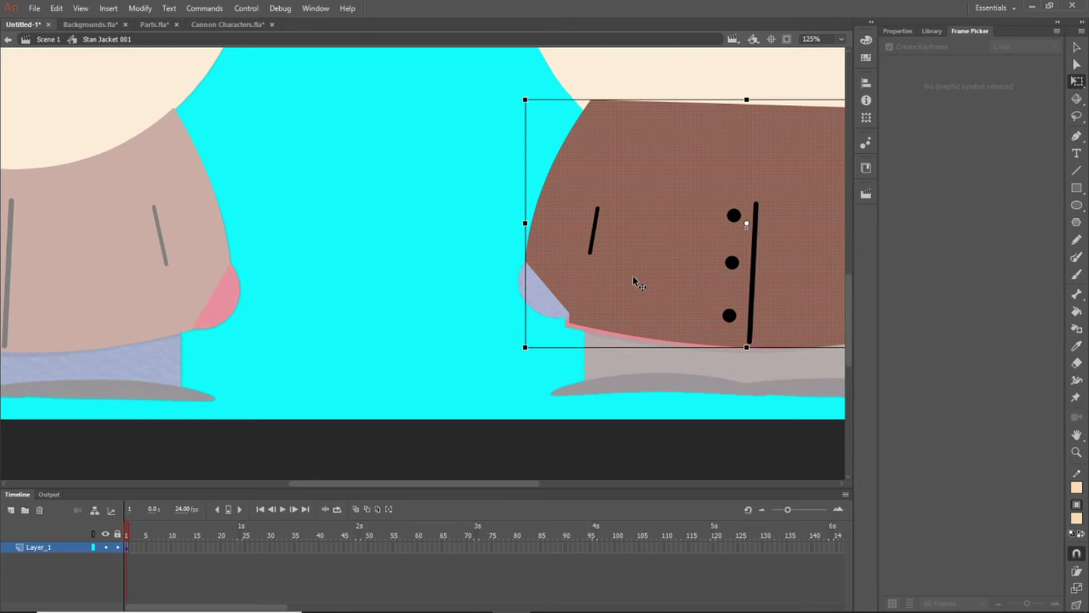
key(Delete)
double_click(386, 272)
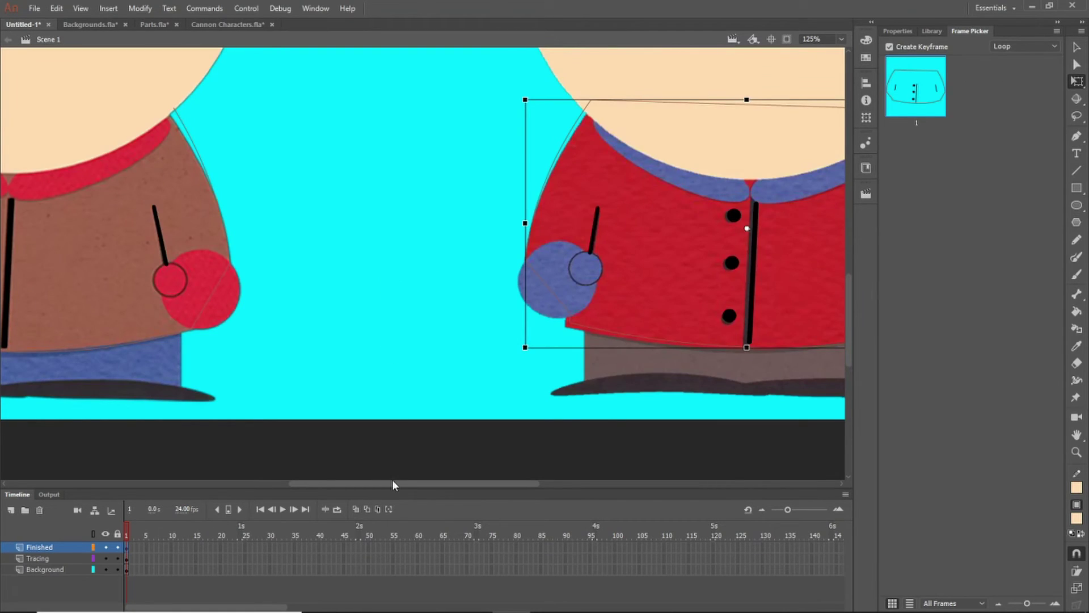
drag(396, 485, 293, 485)
double_click(353, 352)
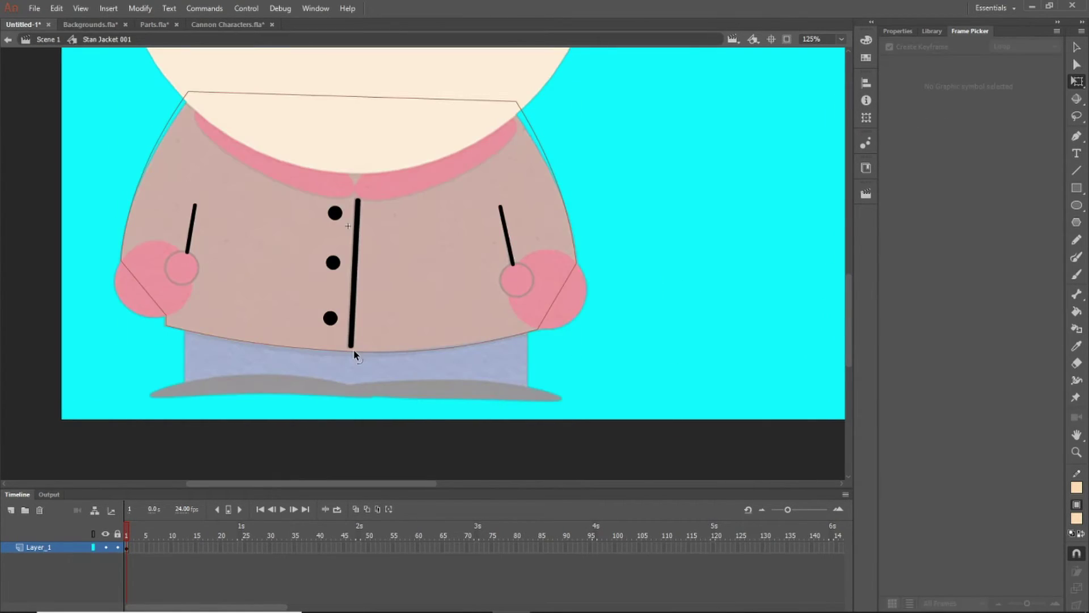
double_click(648, 336)
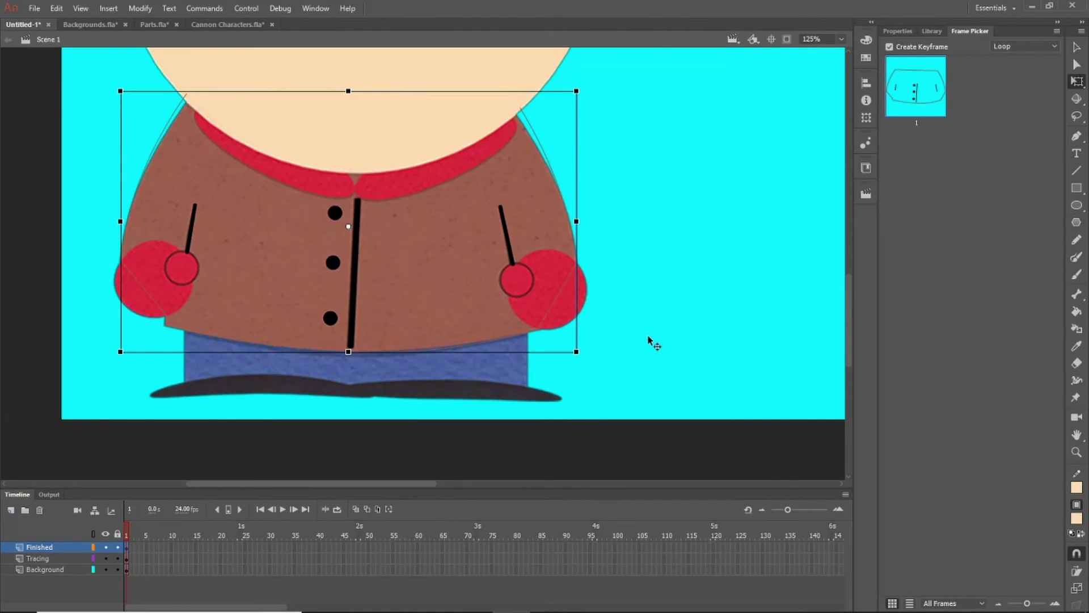
Step: Undo the brown fill's deletion inside the Stan Jacket 001 symbol, check the jacket on the second character, and return to Scene 1
key(ctrl+e)
key(ctrl+e)
key(ctrl+e)
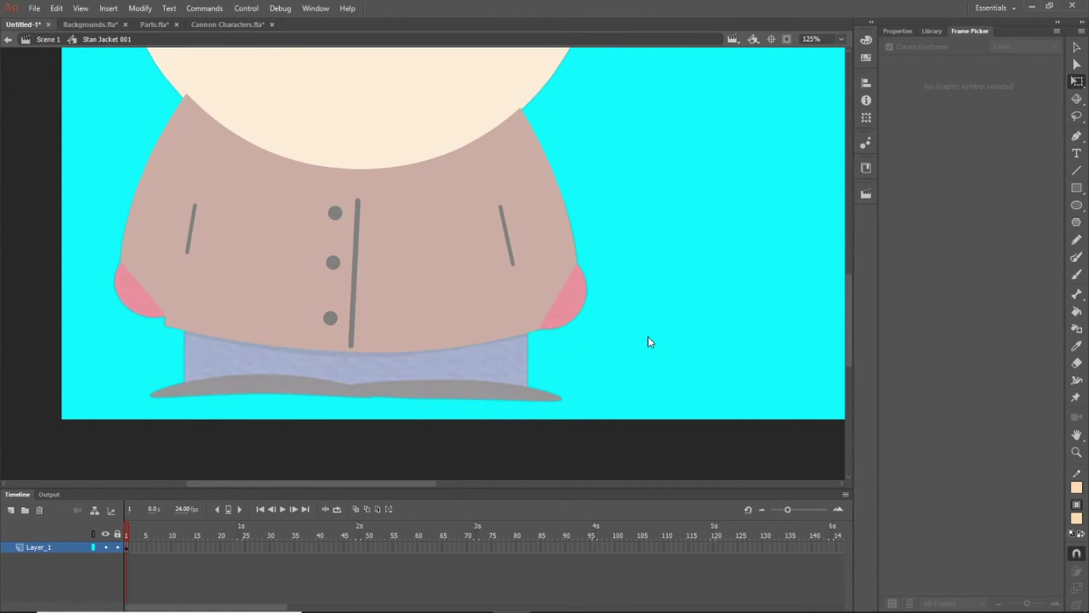
double_click(651, 342)
drag(420, 484, 573, 483)
double_click(599, 288)
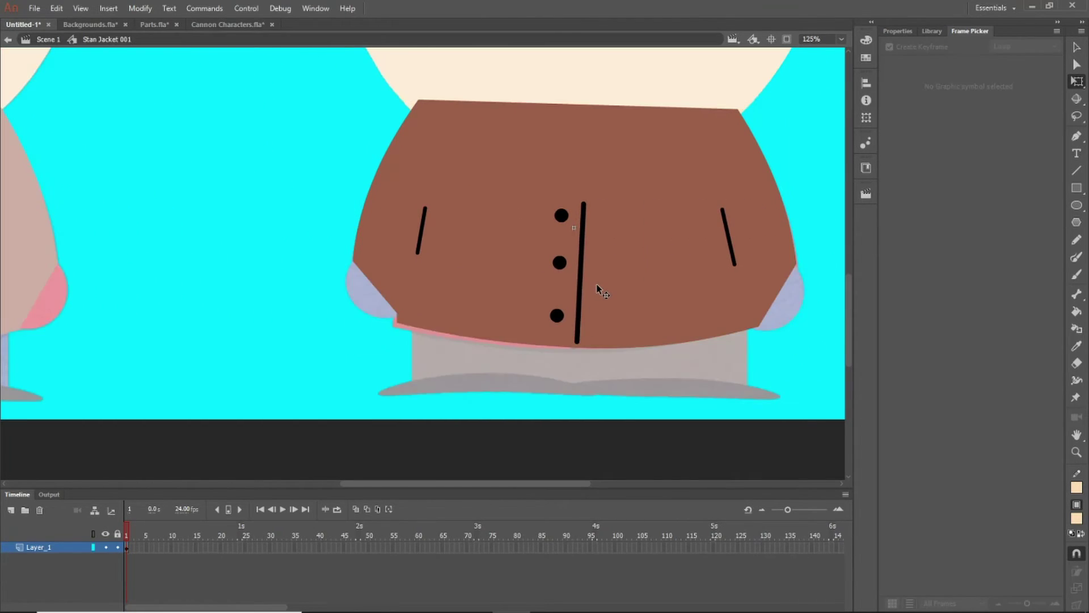
double_click(250, 280)
Step: Duplicate the second character's jacket symbol as Clyde Jacket 001
right_click(529, 277)
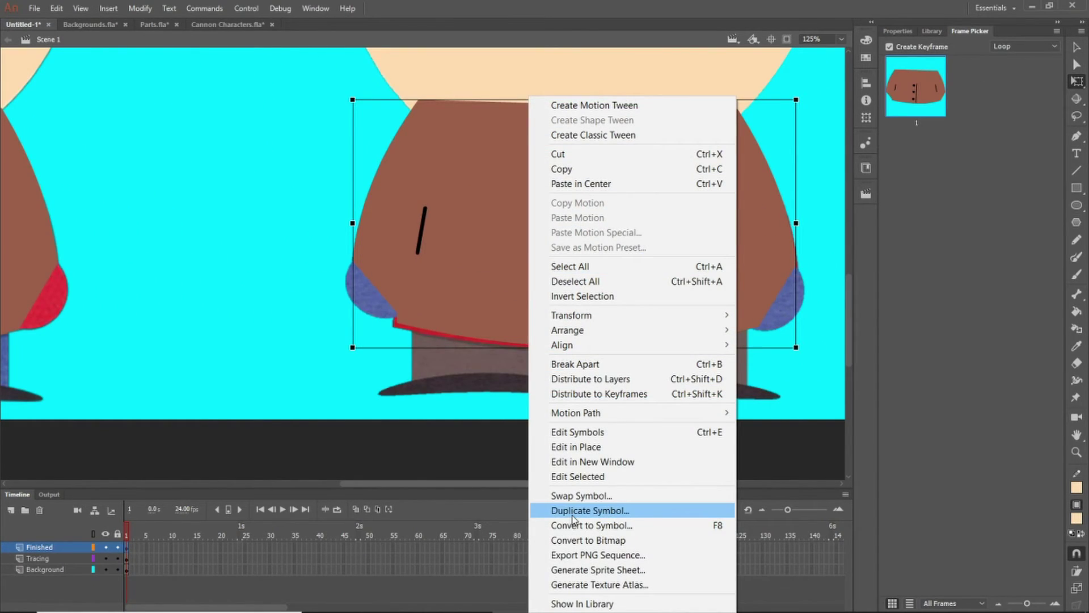
click(573, 512)
text(Cl)
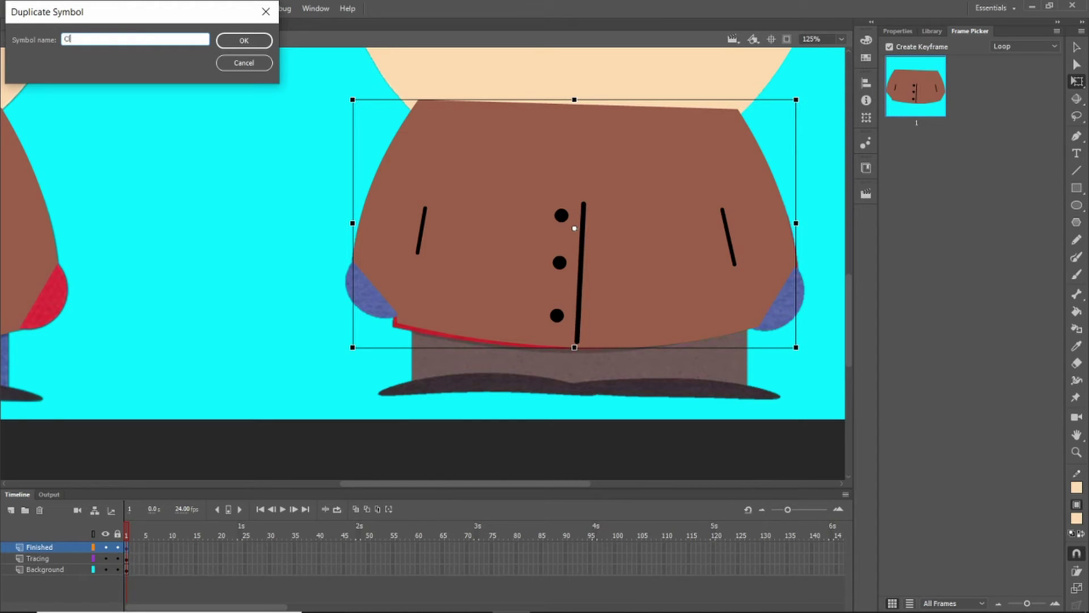
text(yde Jacket 001)
key(Return)
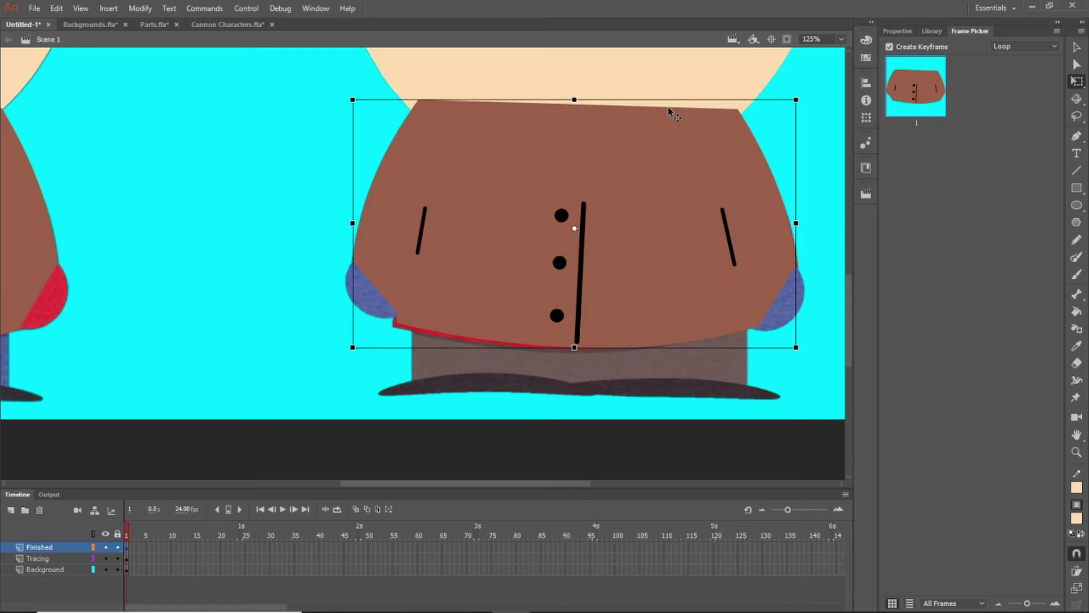
Step: Open the Clyde Jacket 001 symbol in place and delete its brown fill, keeping the outline and black details
double_click(679, 234)
click(618, 287)
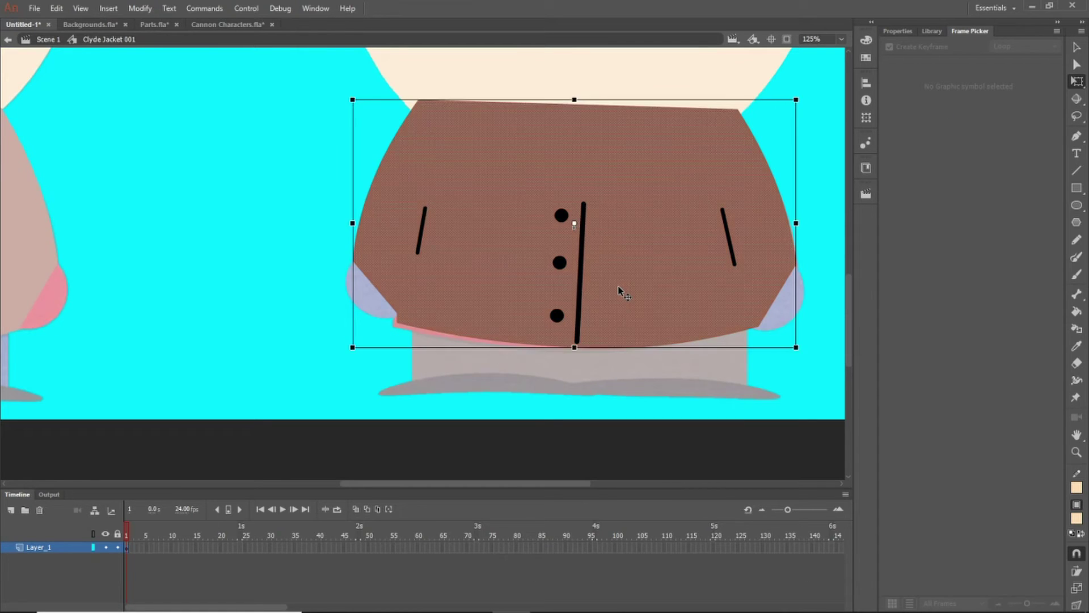
key(Delete)
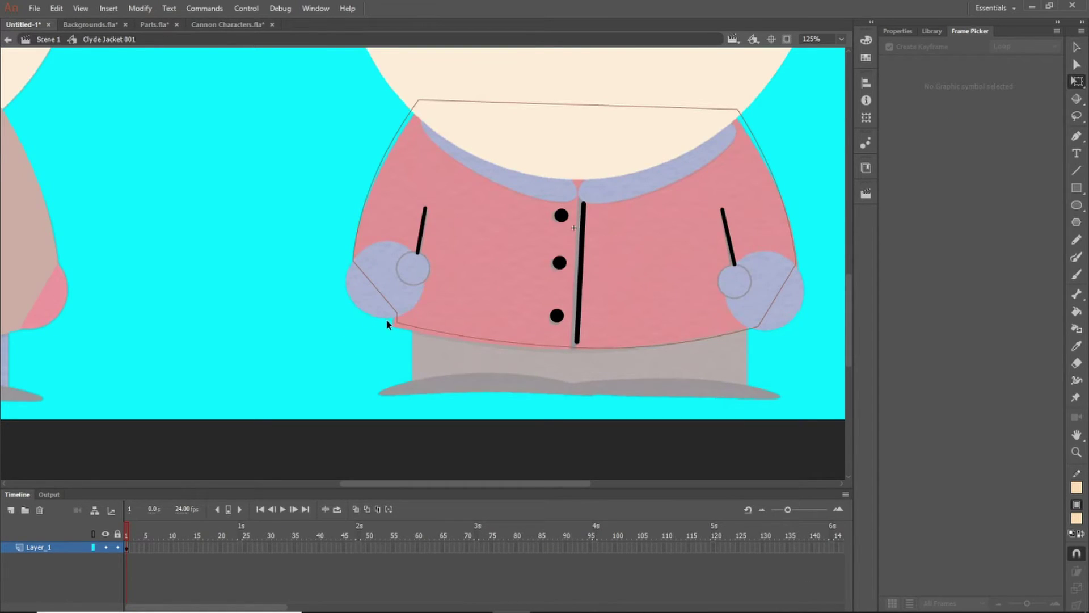
Step: Reshape the jacket outline's lower-left corner and bottom edge to follow the traced coat
scroll(387, 324, up, 5)
drag(393, 314, 379, 327)
drag(387, 283, 381, 284)
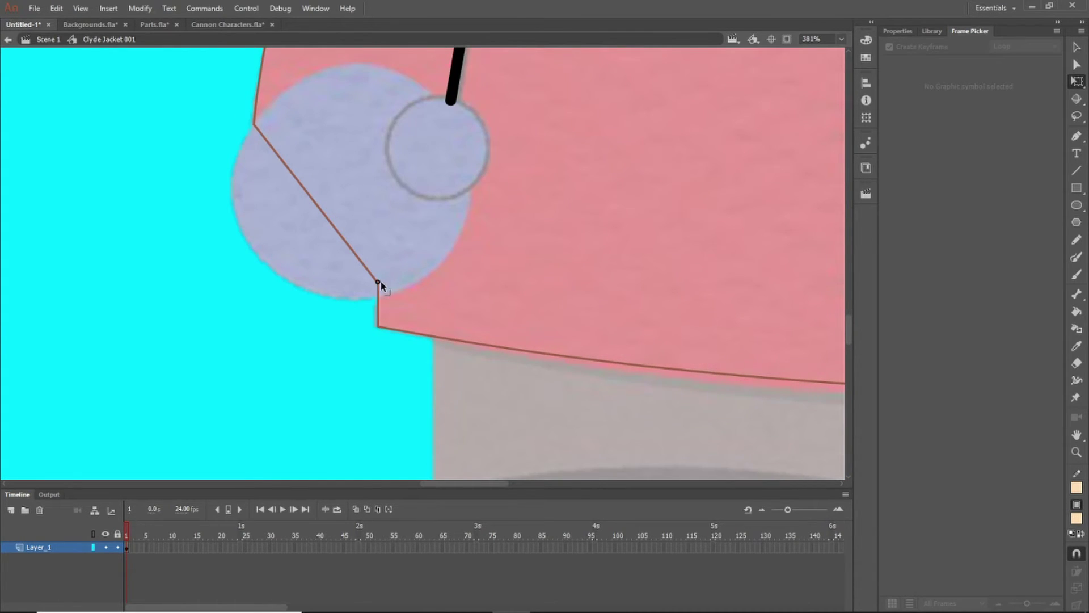
mouse_move(445, 485)
mouse_down()
mouse_move(494, 485)
mouse_move(460, 485)
mouse_up()
drag(569, 371, 566, 379)
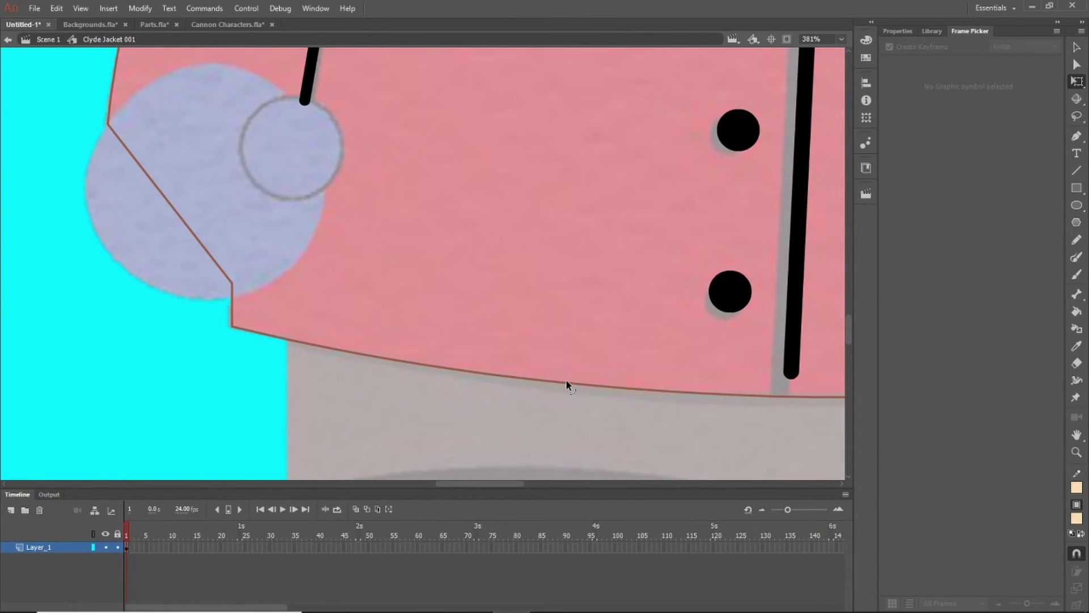
Step: Move the black center line onto the traced seam, stretch its upper end up to the collar, and deselect it
drag(513, 483, 545, 483)
click(499, 295)
drag(500, 295, 495, 308)
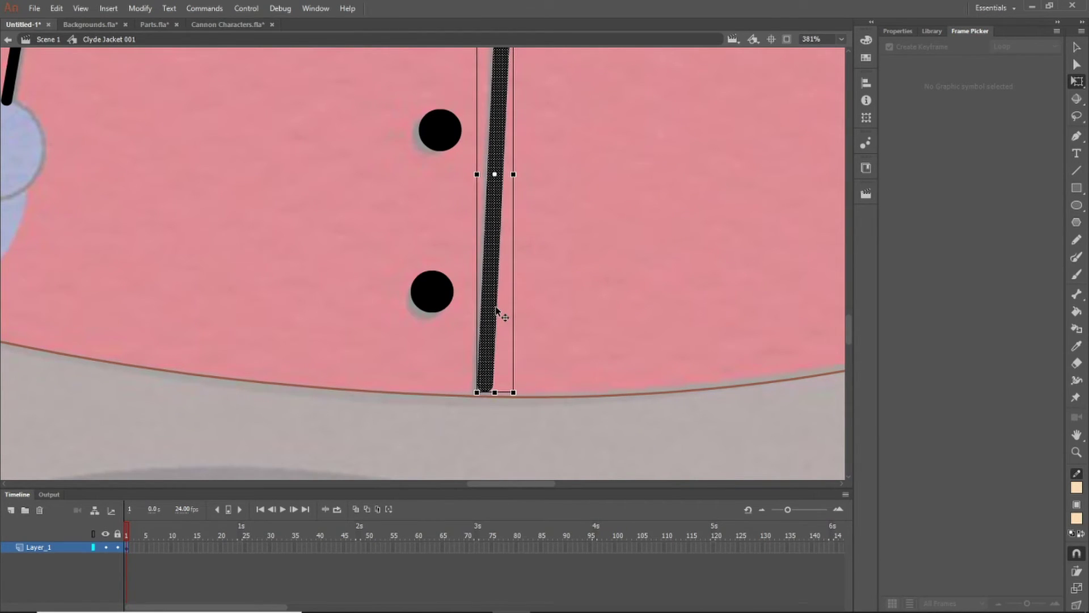
scroll(495, 305, up, 6)
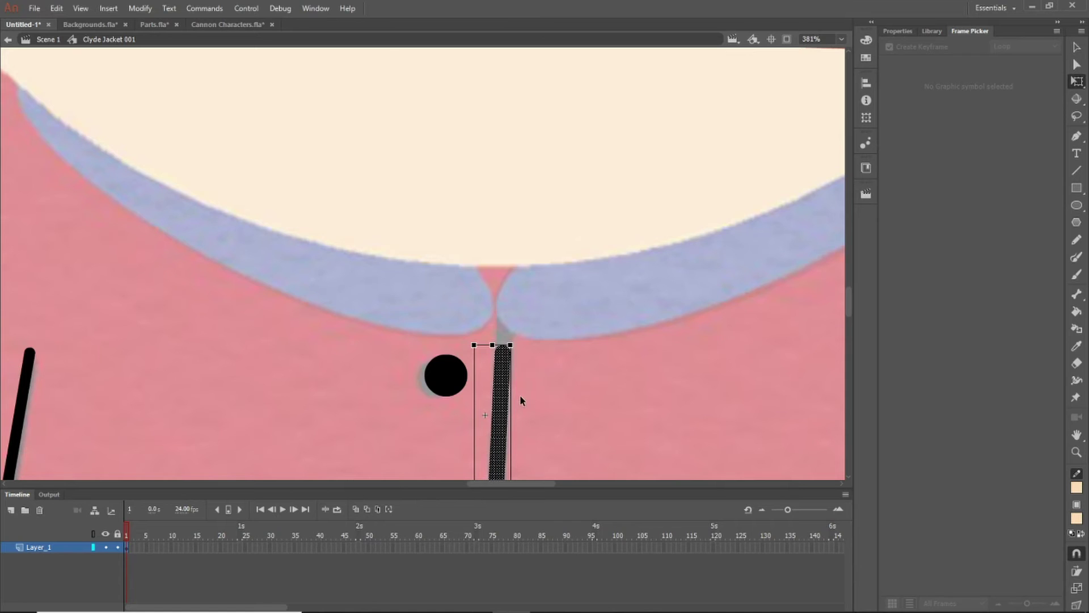
scroll(568, 377, down, 2)
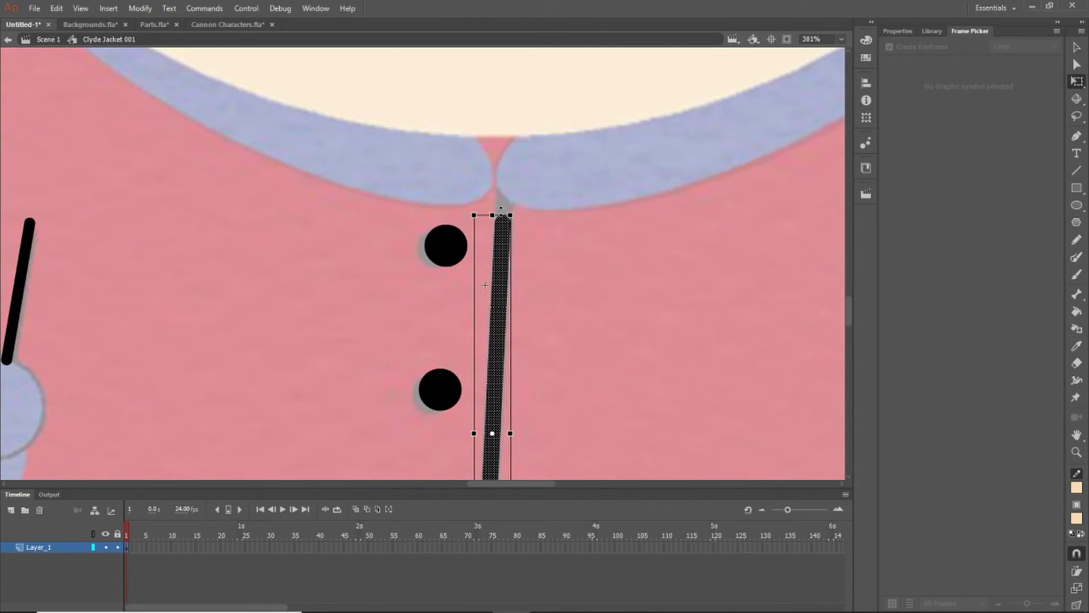
scroll(498, 357, down, 4)
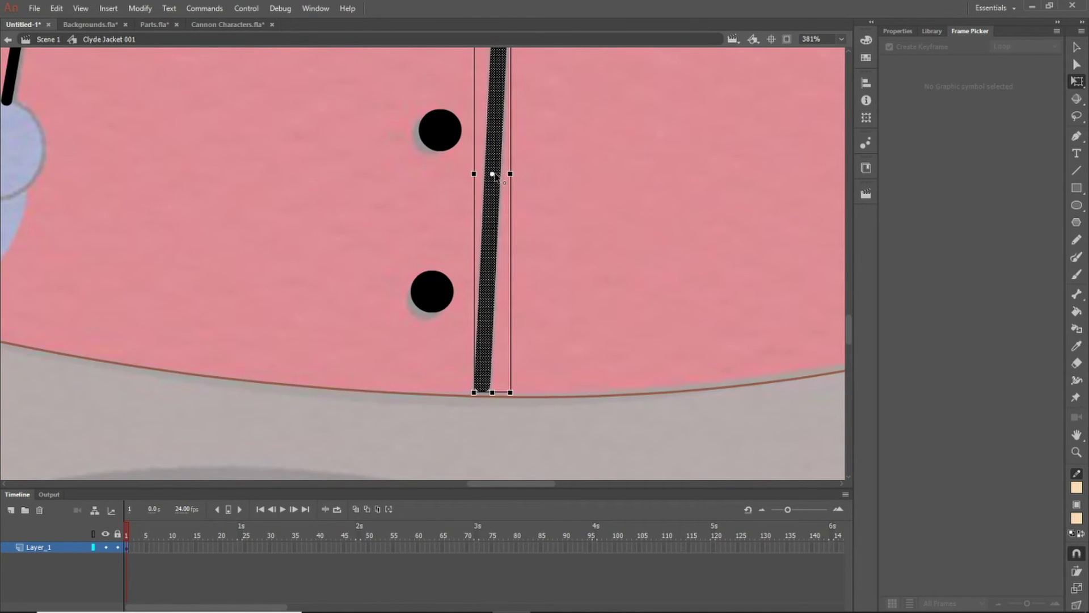
scroll(493, 389, up, 8)
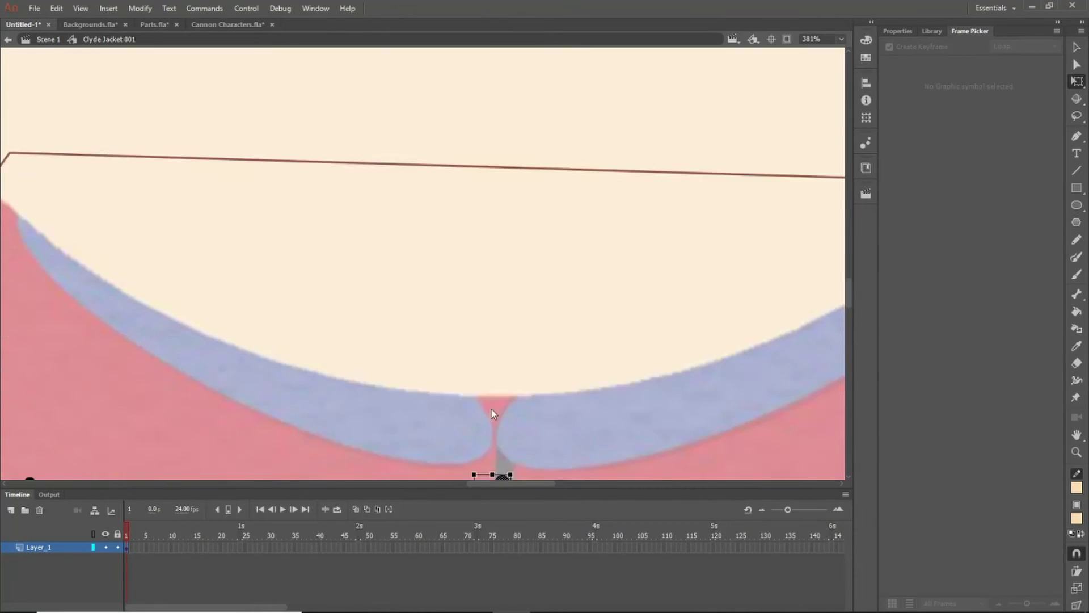
scroll(491, 410, down, 2)
drag(492, 344, 492, 321)
scroll(609, 343, down, 1)
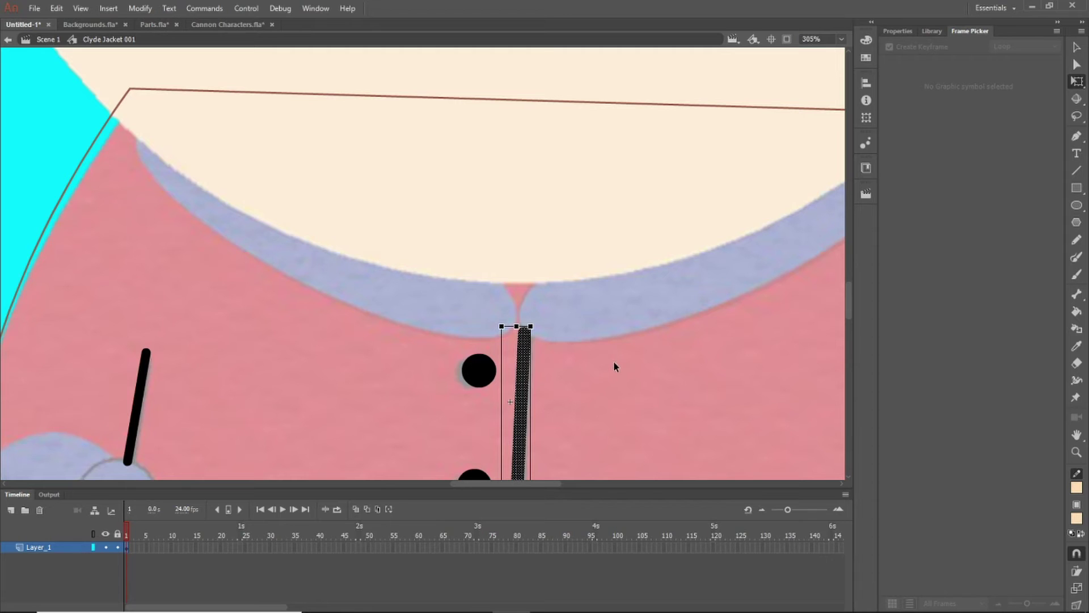
key(Escape)
Step: Select the jacket's top button and nudge it left and down onto its traced counterpart
scroll(614, 361, down, 2)
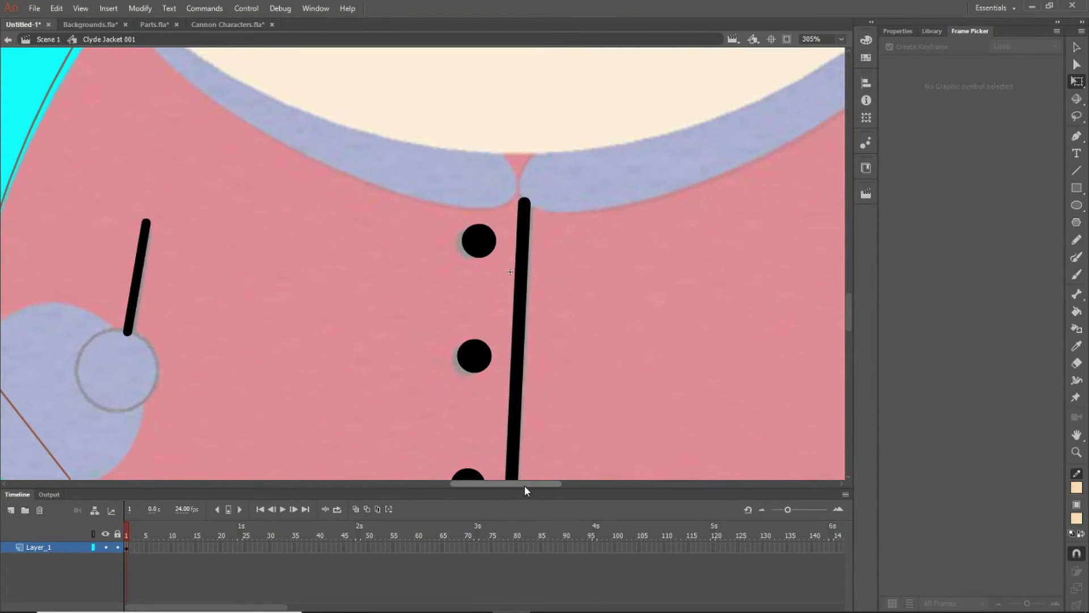
drag(524, 485, 531, 480)
click(448, 247)
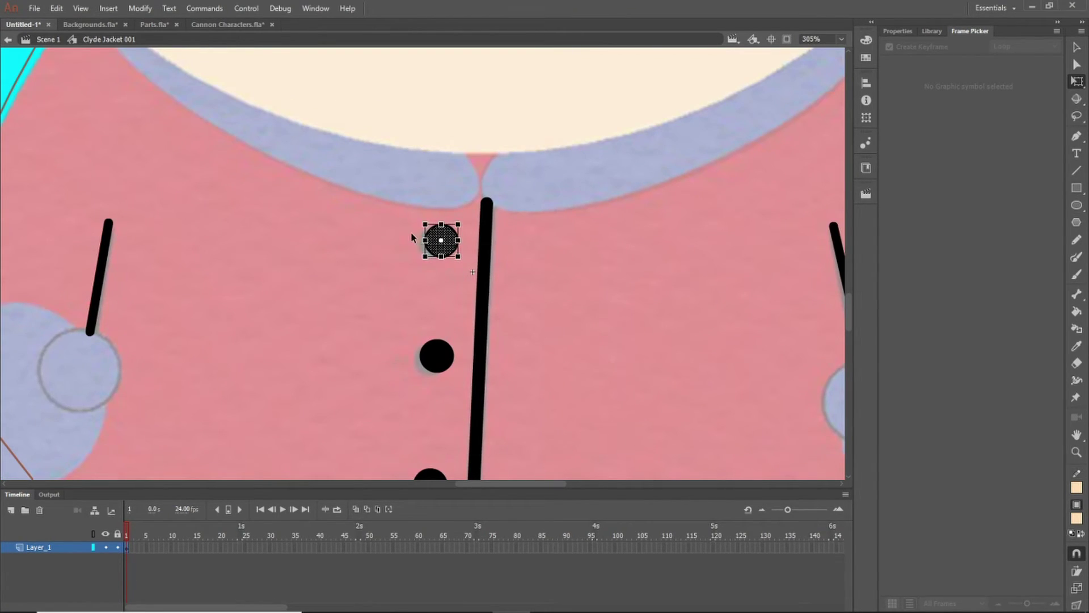
drag(407, 216, 458, 261)
drag(409, 220, 461, 280)
key(Left)
key(Left)
key(Left)
key(Down)
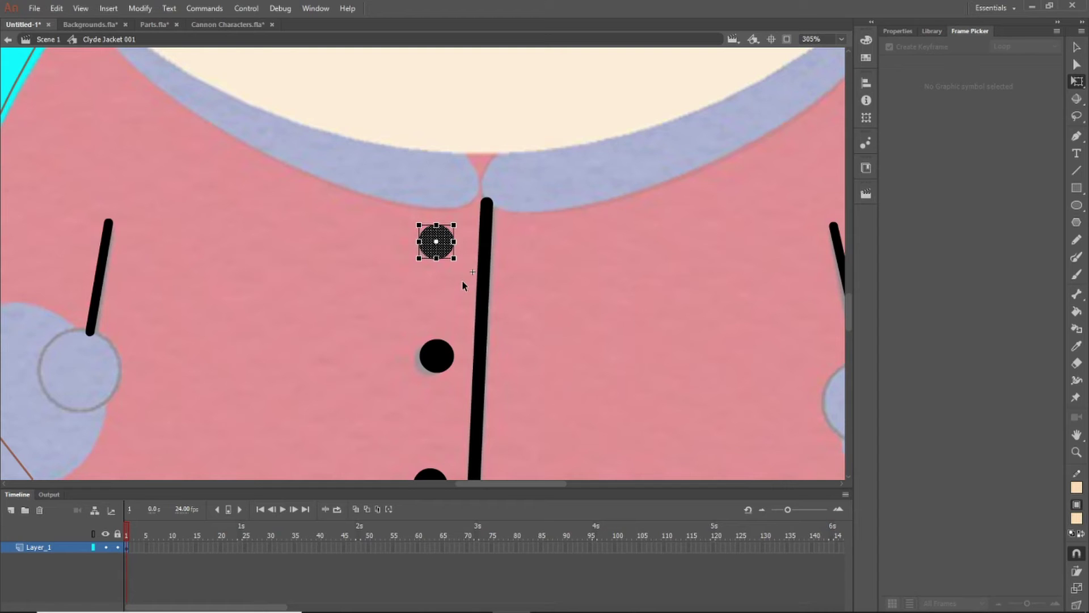
Step: Shift the jacket's middle and bottom buttons onto their traced counterparts and deselect them
click(368, 316)
drag(407, 329, 459, 384)
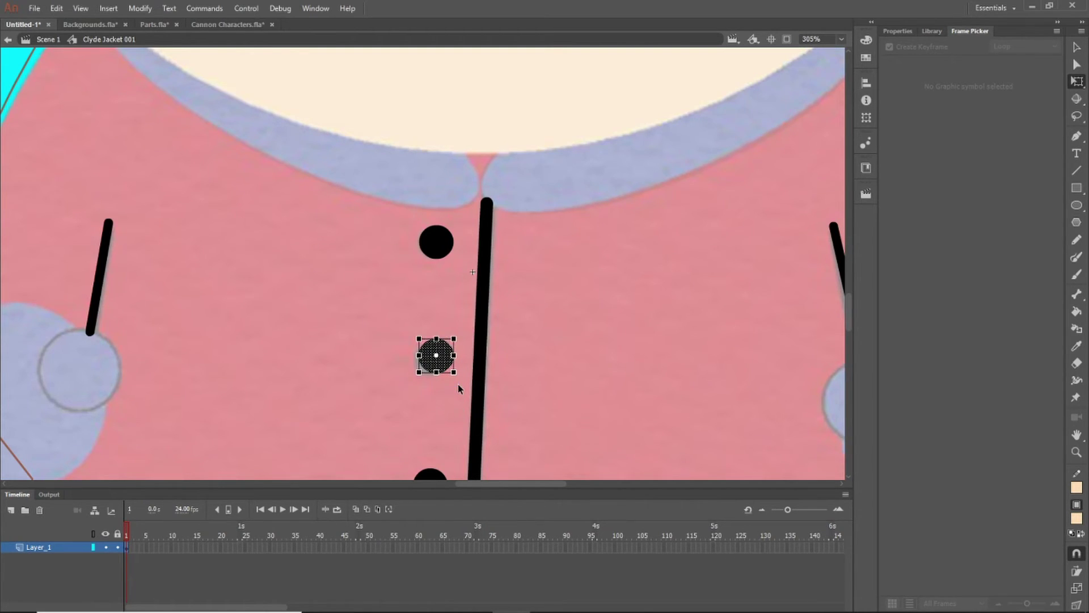
key(Down)
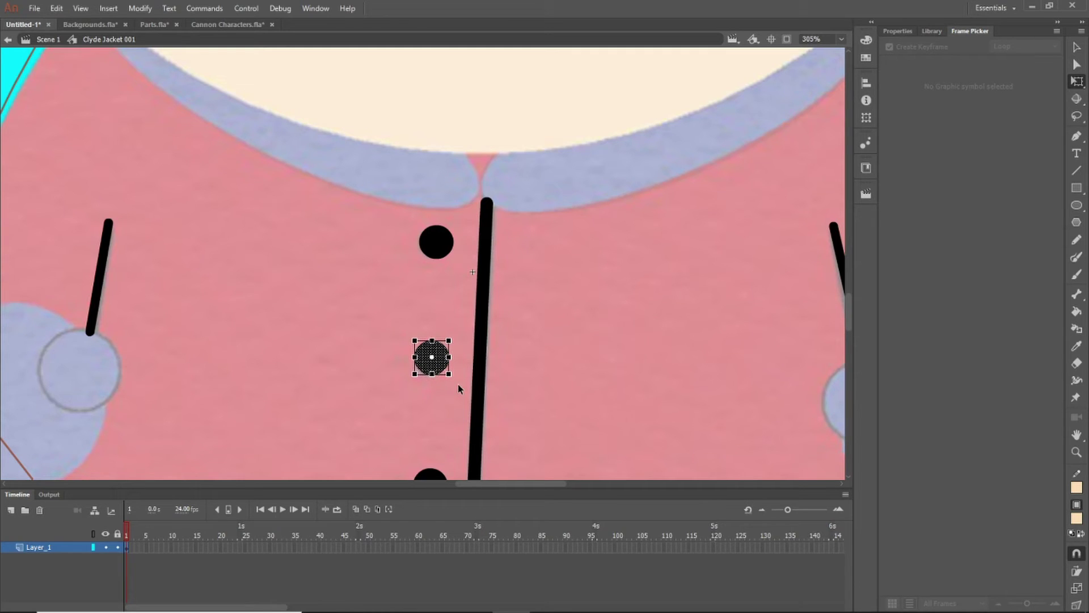
click(377, 365)
scroll(377, 364, down, 3)
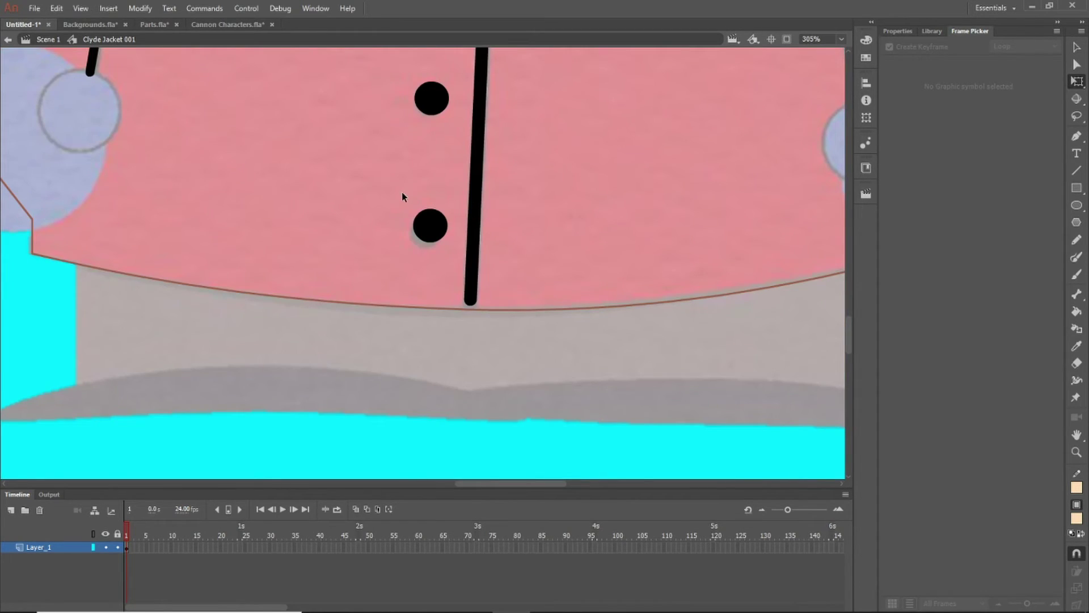
click(443, 253)
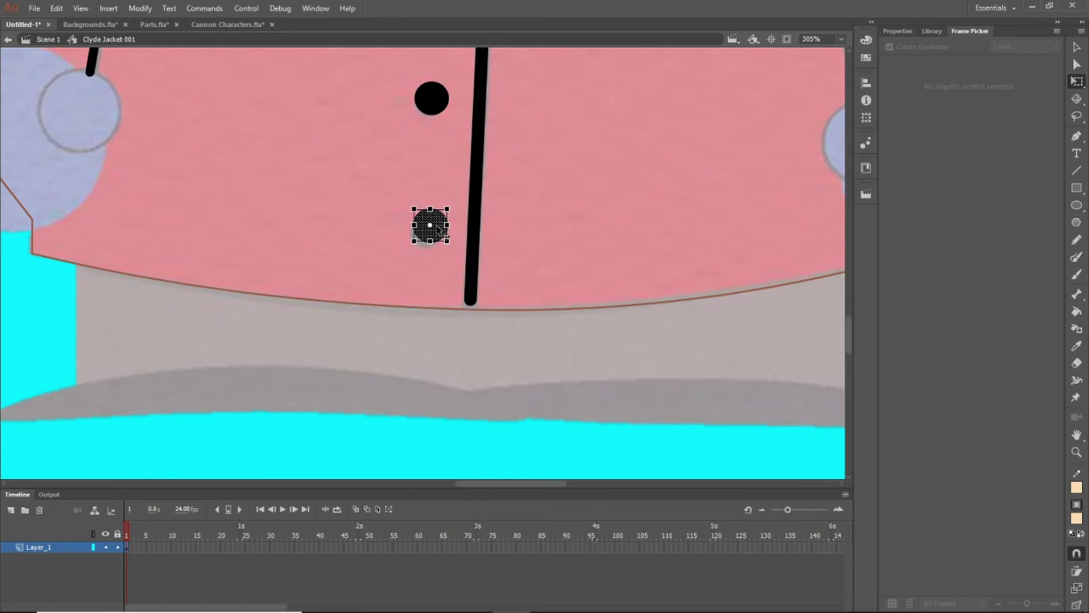
drag(440, 227, 432, 234)
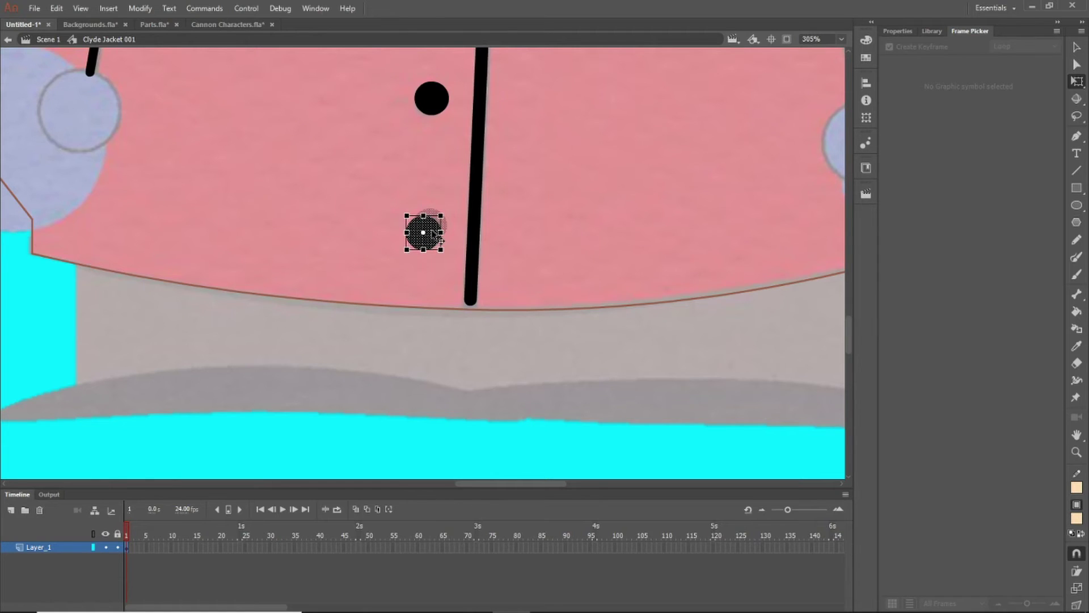
click(547, 228)
Step: Pull the jacket outline's upper-right corner inward so the shoulder edge follows the traced coat
scroll(581, 290, down, 4)
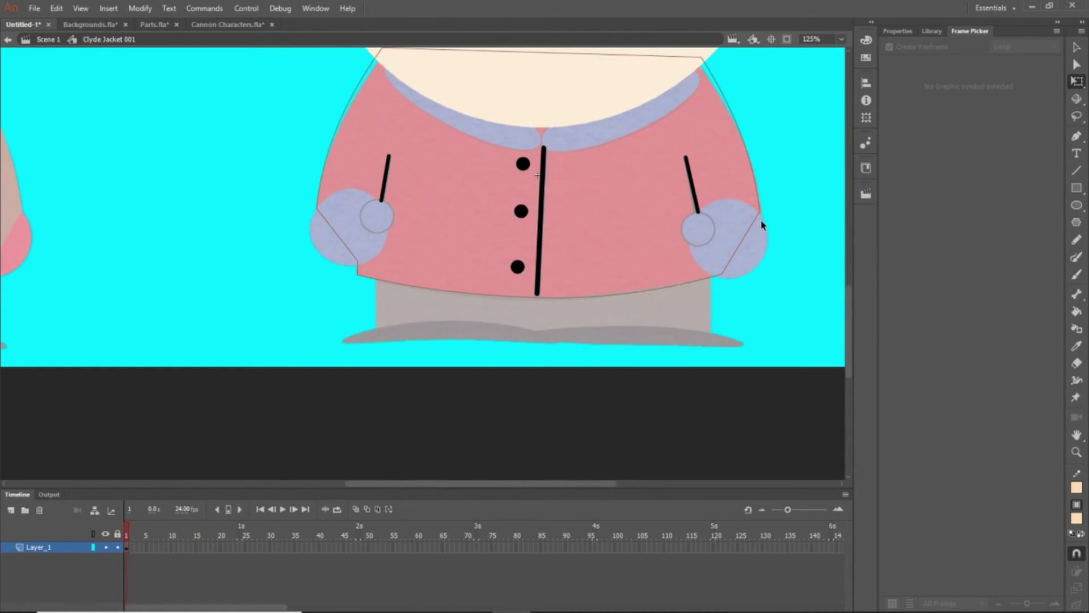
scroll(746, 95, up, 5)
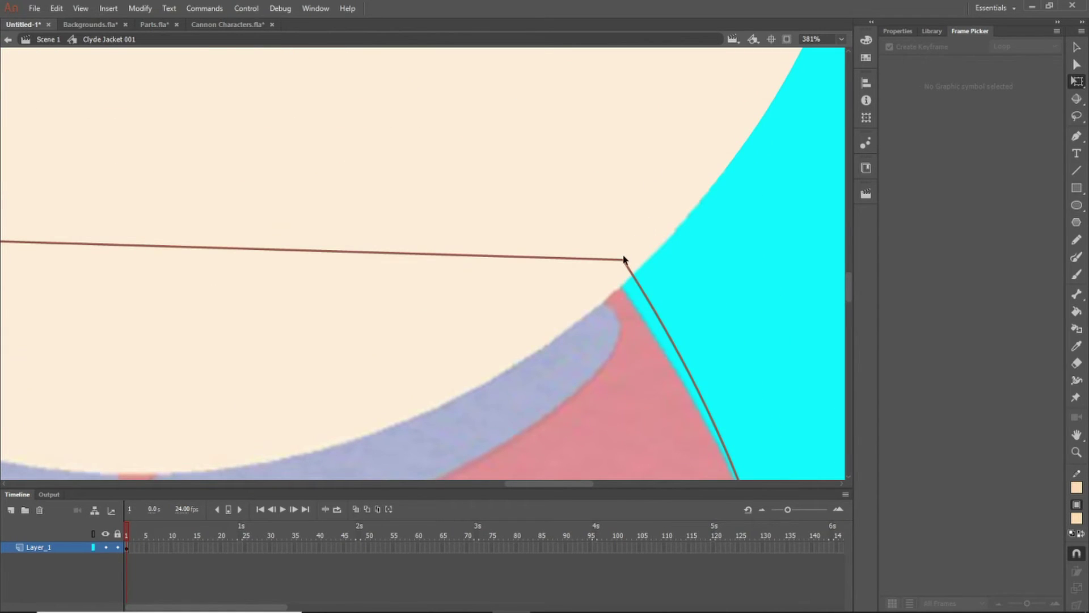
drag(624, 260, 600, 257)
scroll(422, 323, down, 2)
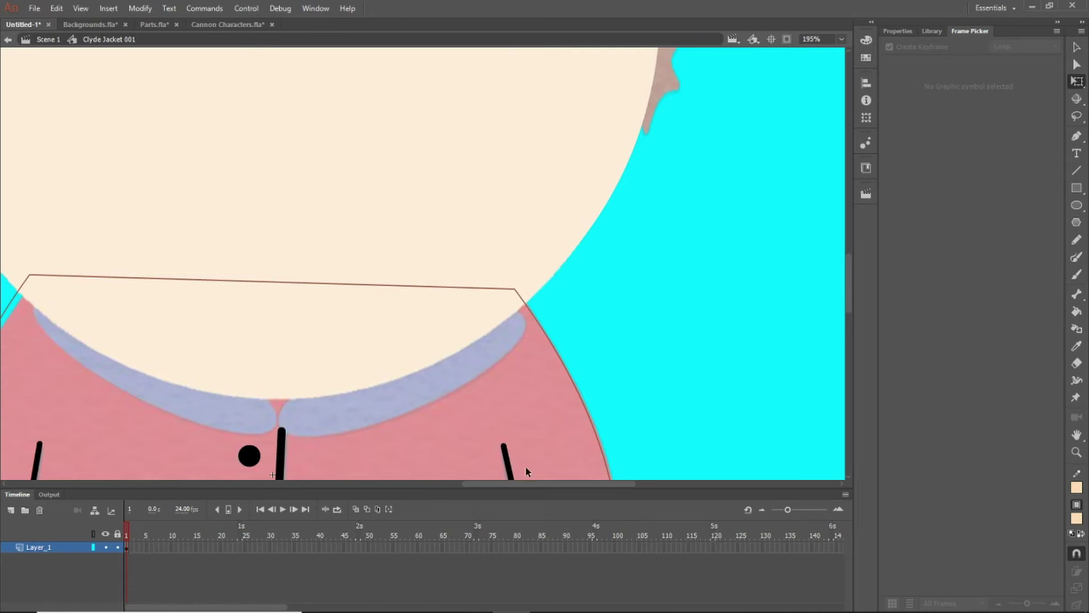
Step: Return to Scene 1 and sample the traced coat's red with the Eyedropper as the drawing color
key(ctrl+e)
drag(539, 484, 671, 484)
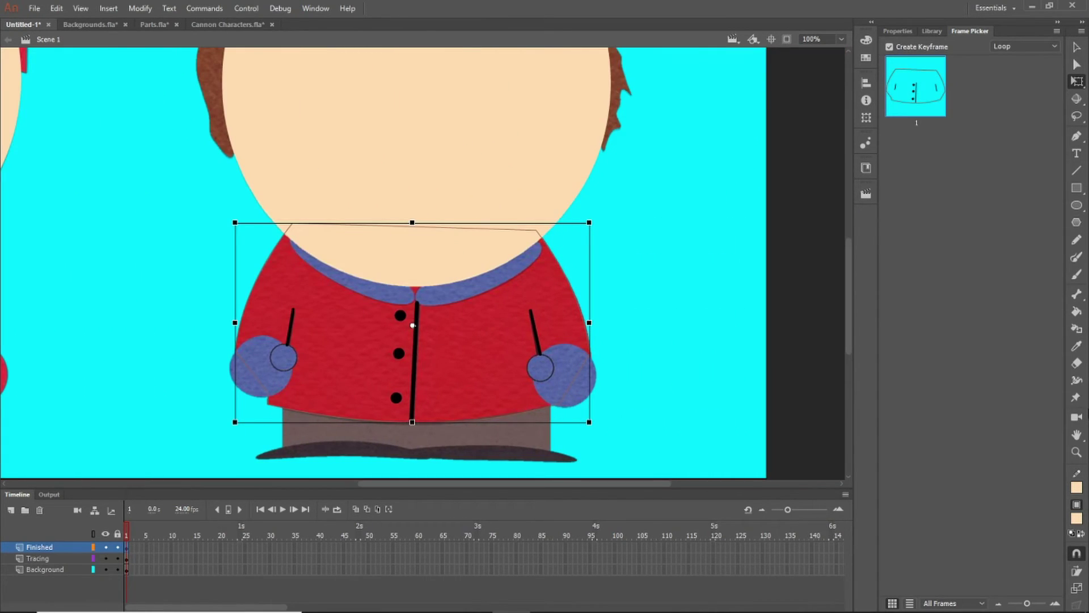
click(1077, 345)
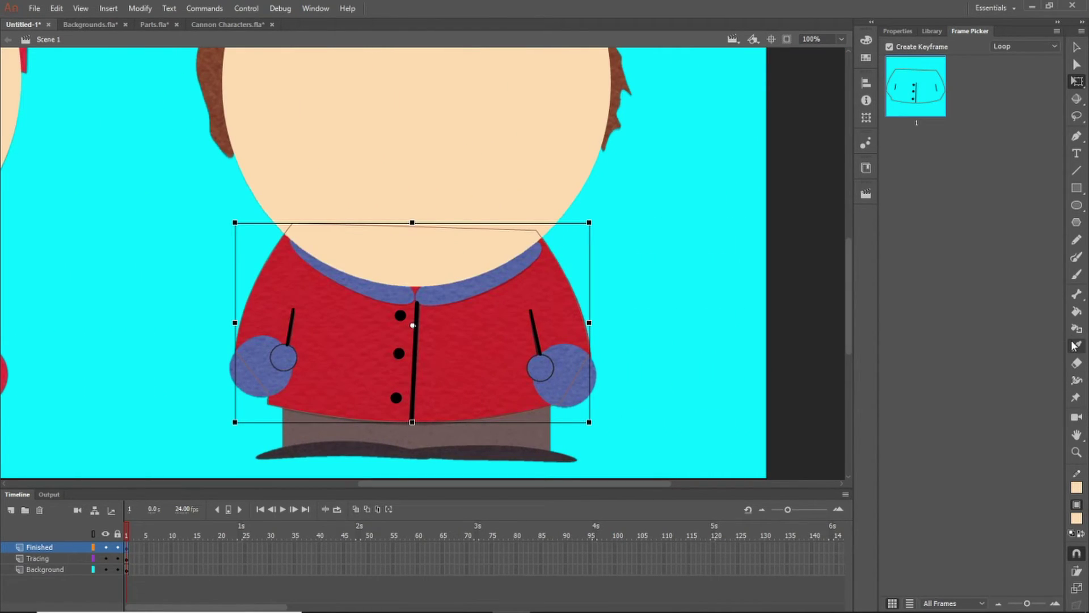
click(476, 344)
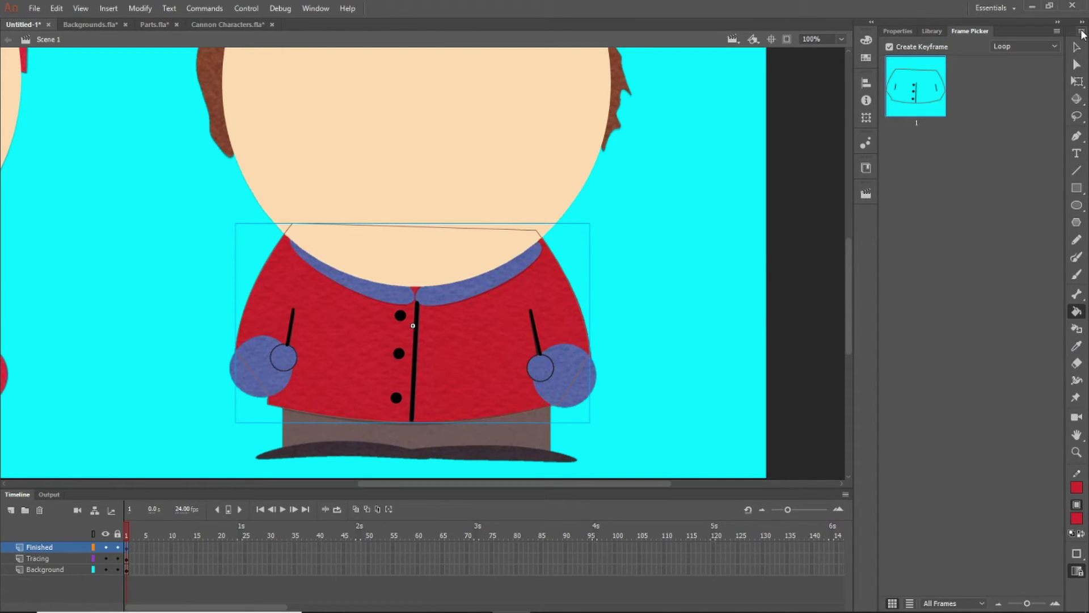
key(v)
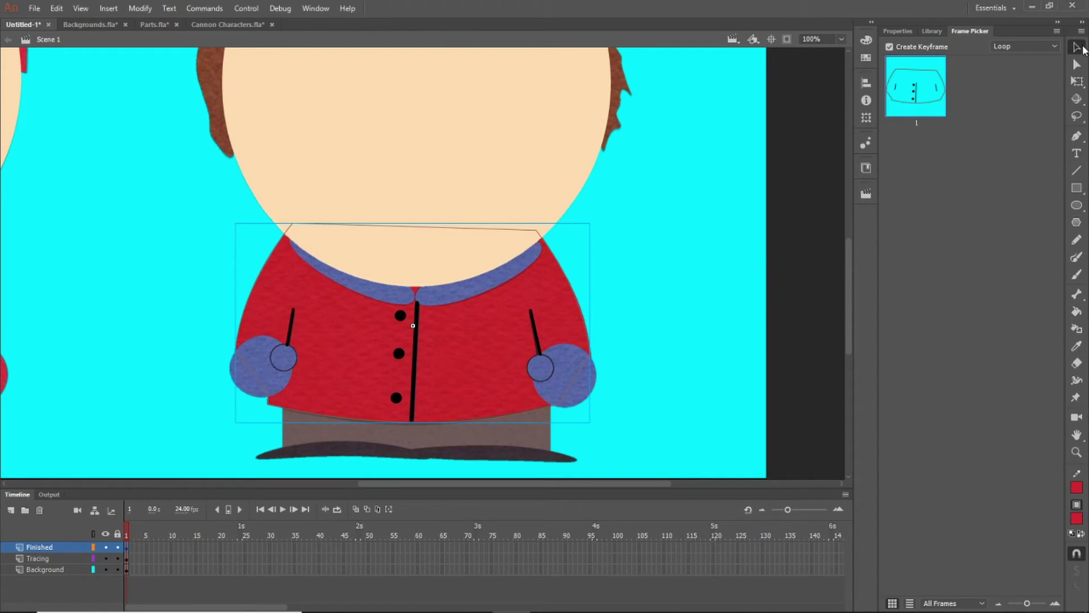
Step: Fill the outlined jacket inside the Clyde Jacket 001 symbol with the sampled red and switch back to the Selection tool
double_click(515, 230)
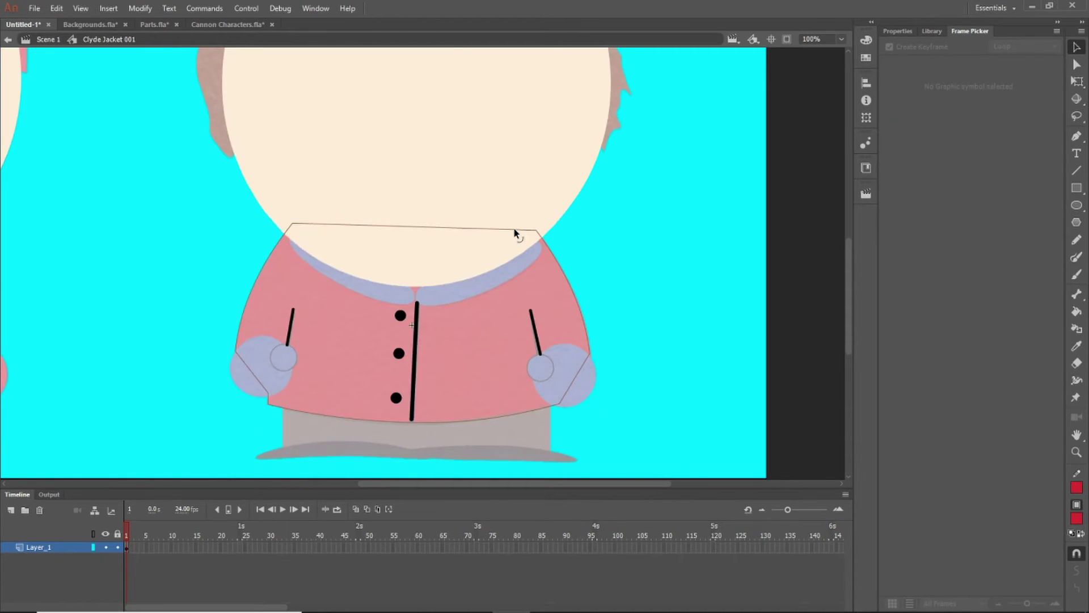
click(1078, 317)
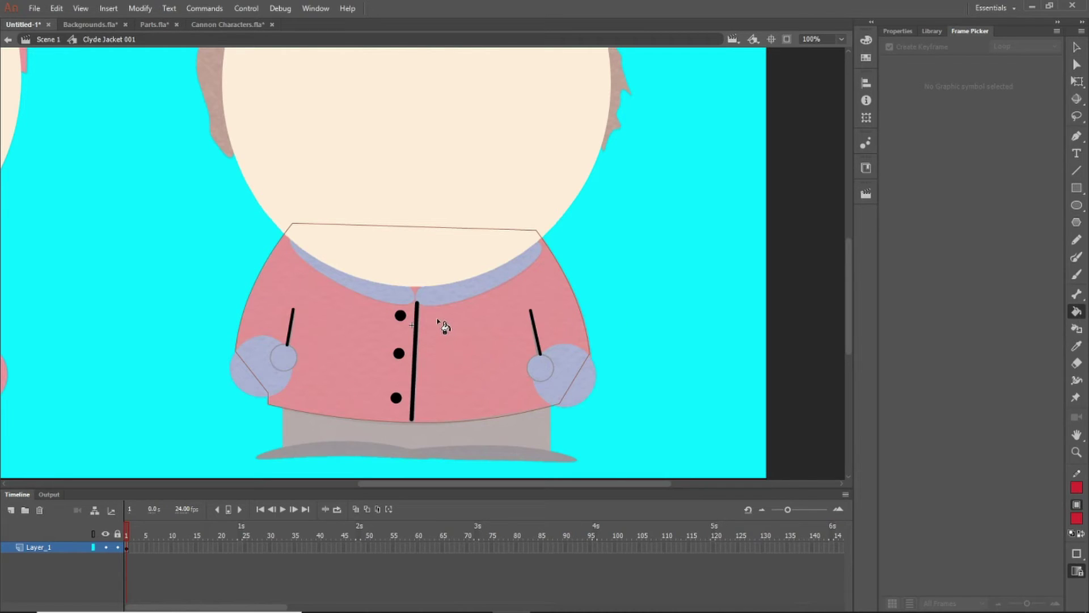
click(438, 321)
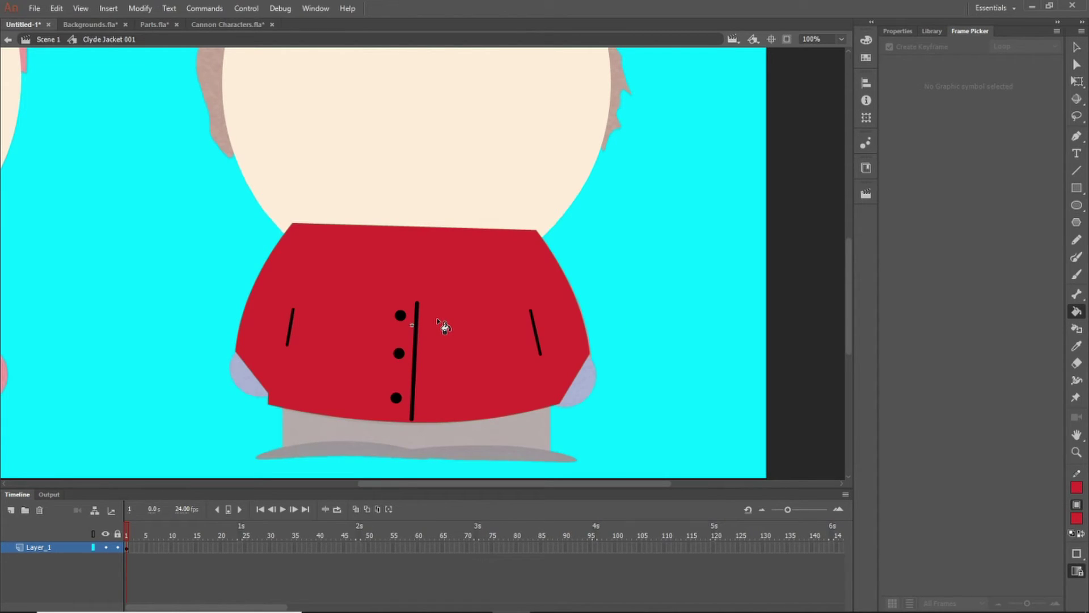
click(1077, 328)
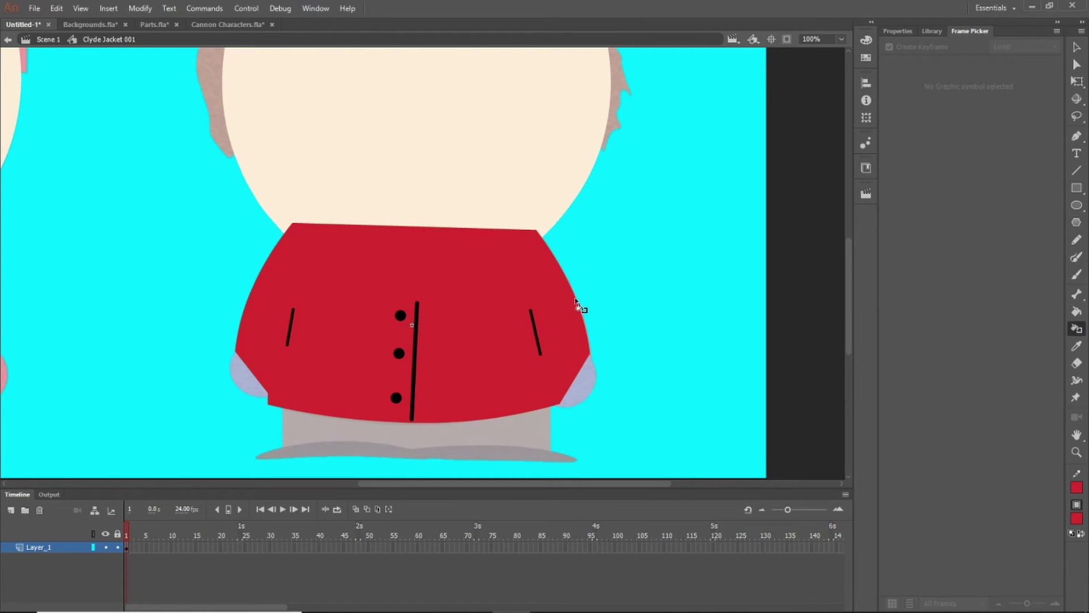
key(v)
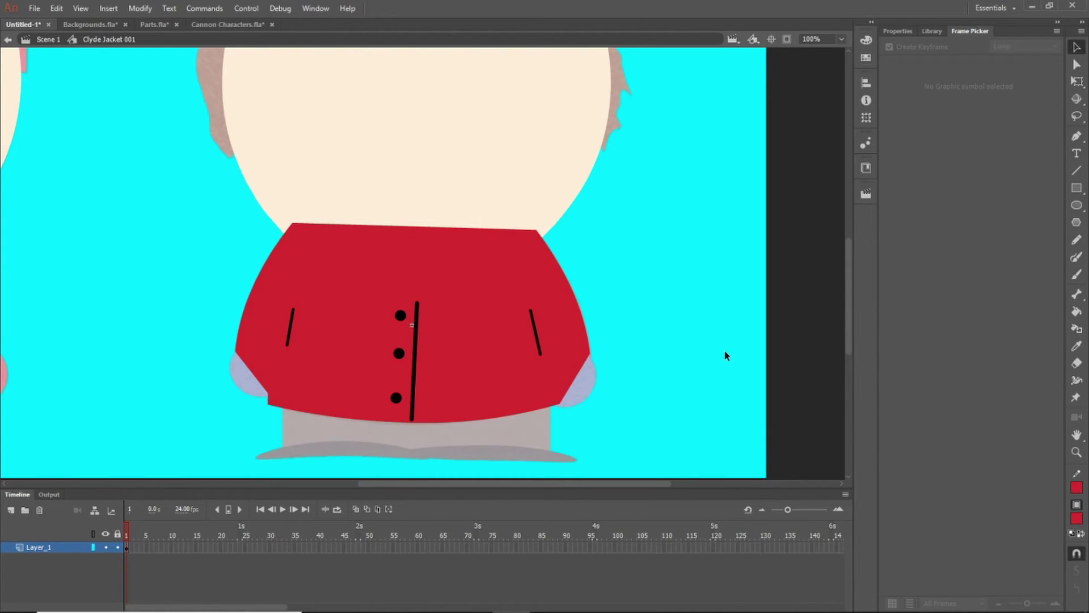
Step: Return to Scene 1 and send Clyde's red jacket backward behind the head
double_click(718, 349)
click(717, 349)
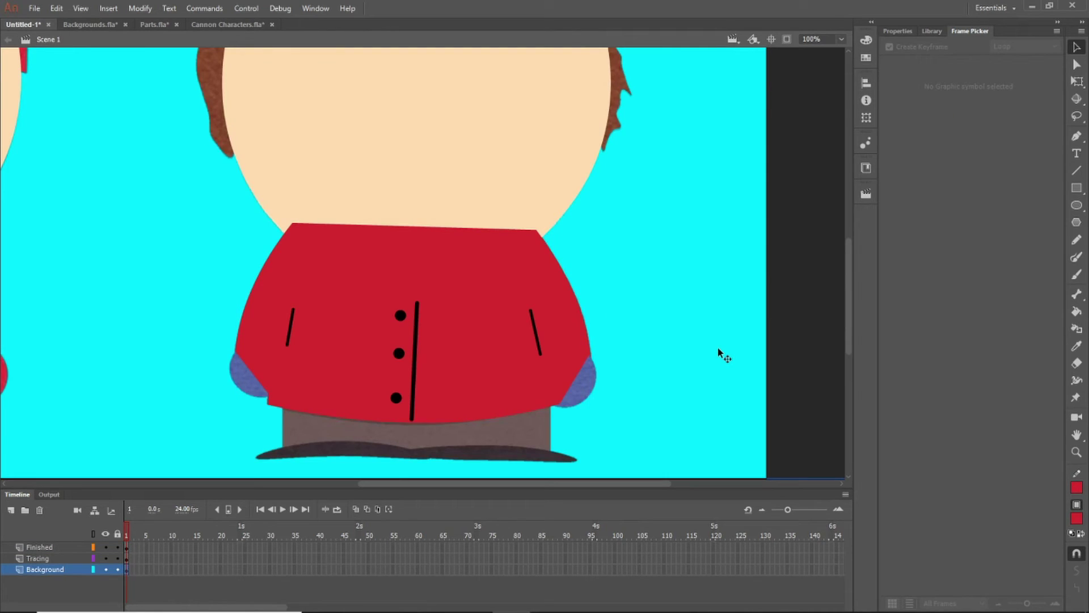
click(500, 341)
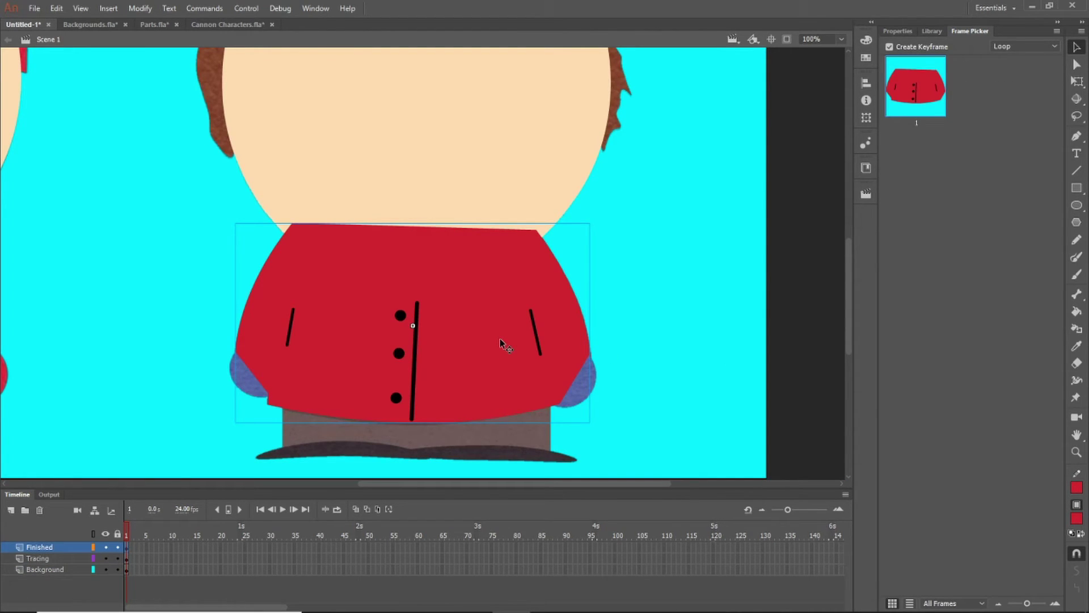
key(ctrl+Down)
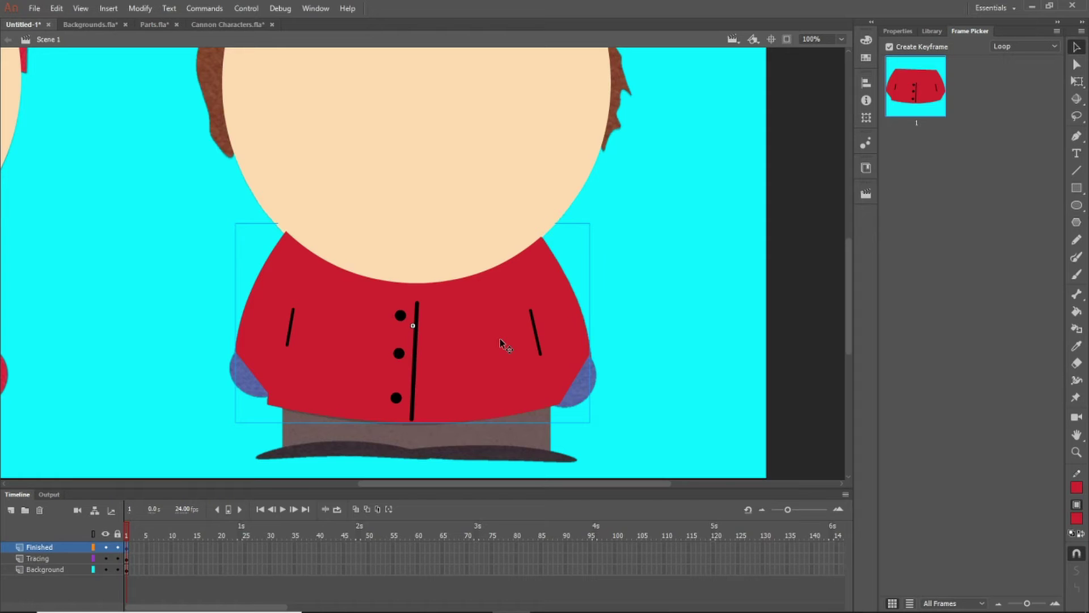
Step: Hide the Finished layer to compare it with the reference art and bring both reference characters into view
click(106, 548)
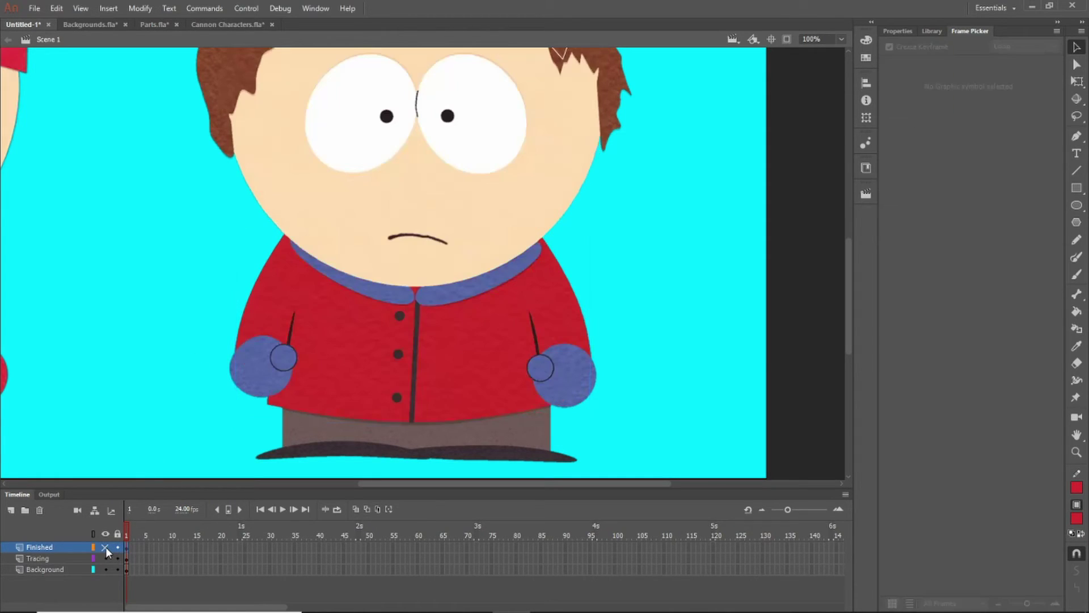
click(105, 547)
click(105, 548)
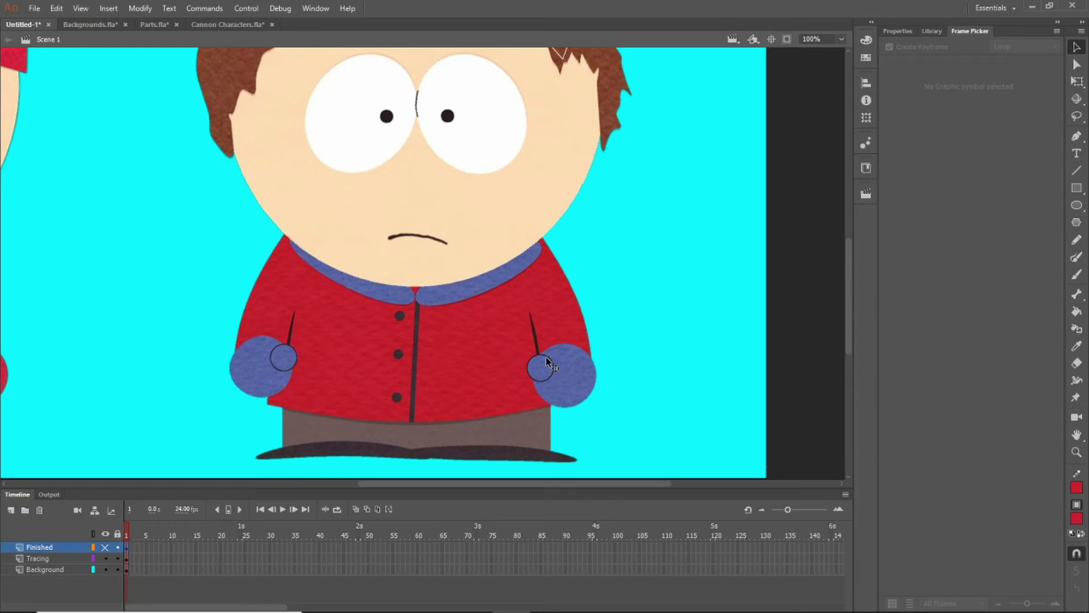
scroll(312, 323, down, 5)
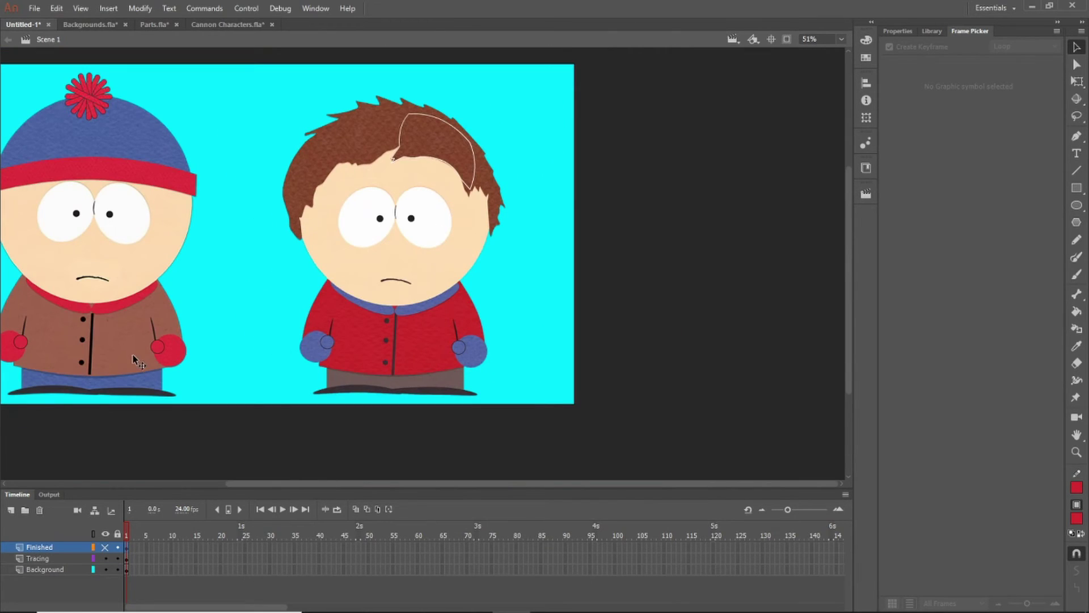
drag(428, 485, 304, 486)
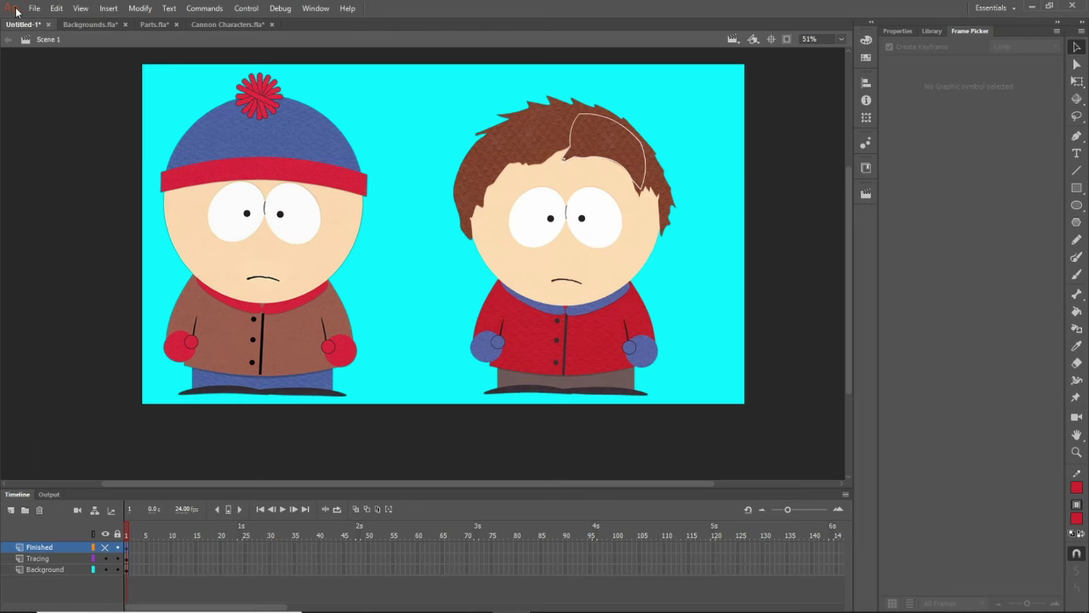
Step: Look through the Backgrounds, Parts and Cannon Characters documents and view the WIP and Finished scenes of Backgrounds.fla
click(86, 24)
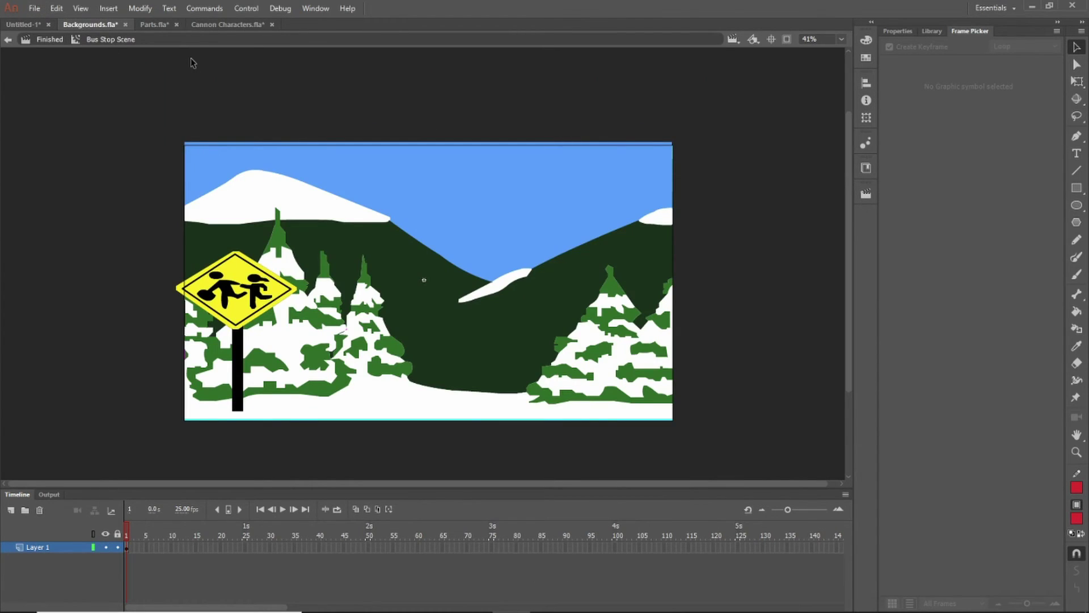
click(155, 25)
click(219, 26)
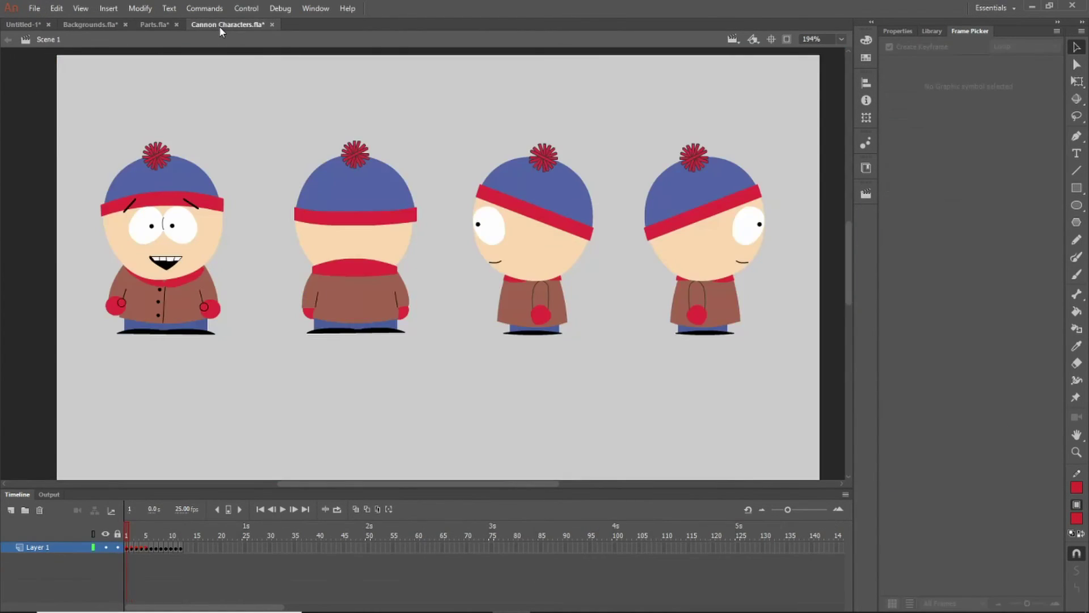
click(109, 29)
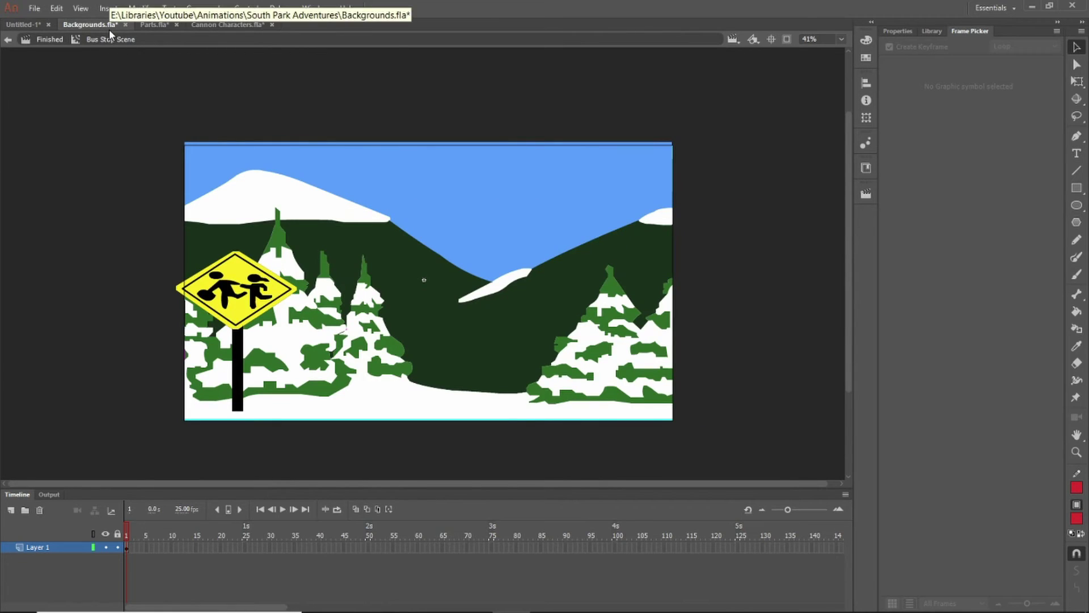
click(733, 39)
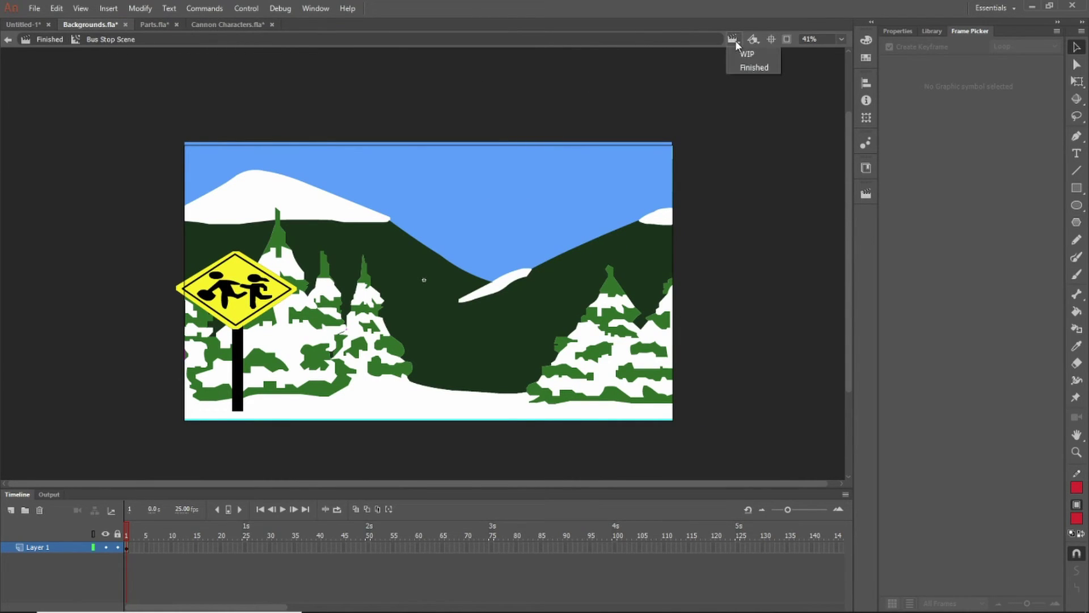
click(739, 52)
click(734, 41)
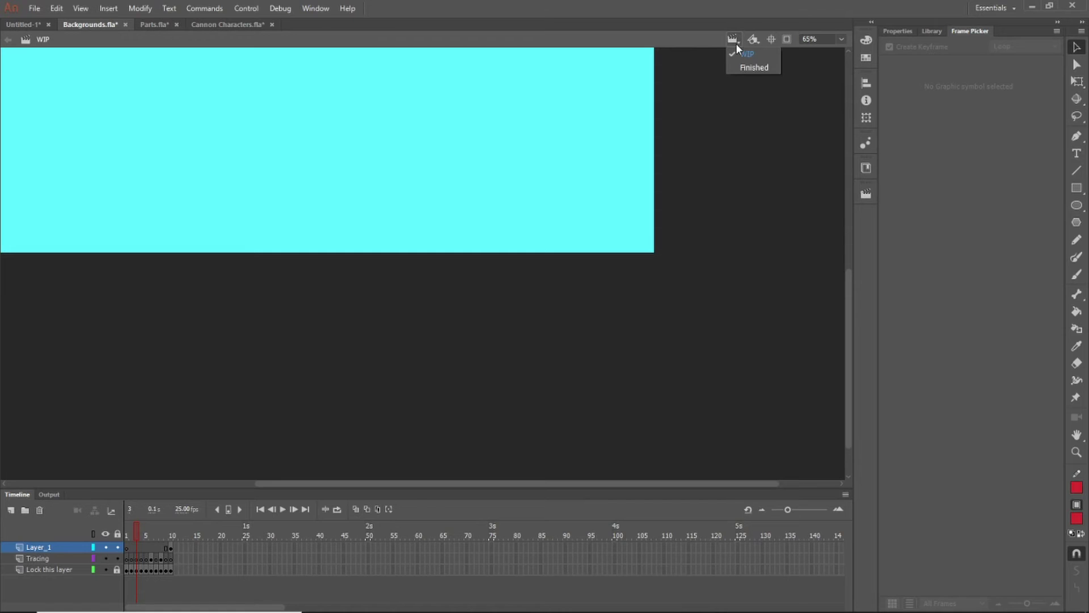
click(744, 65)
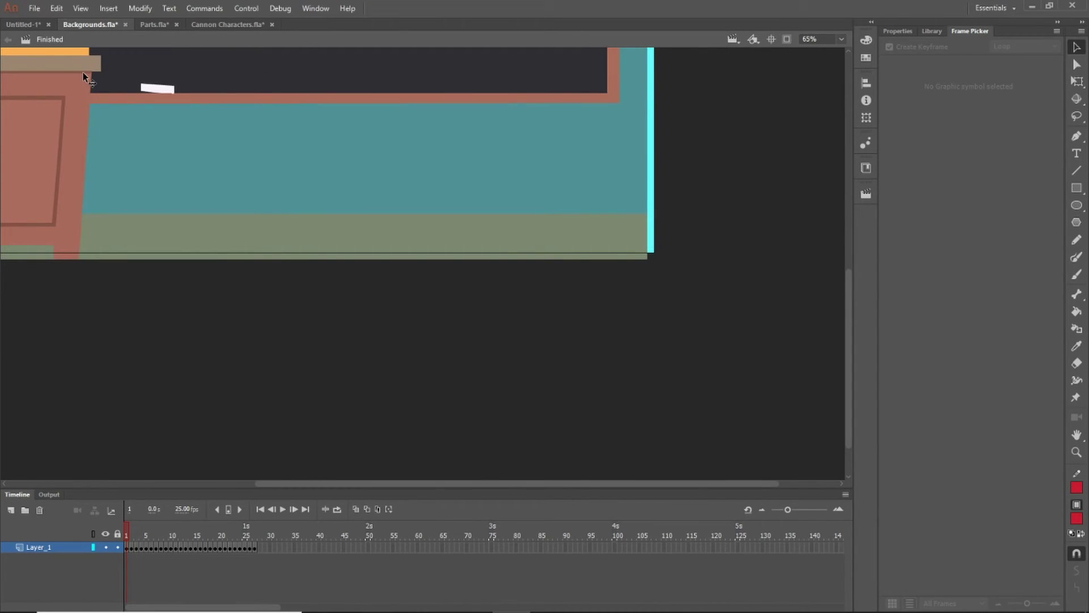
Step: Insert a new scene in Backgrounds.fla and open the document's scene list
click(140, 8)
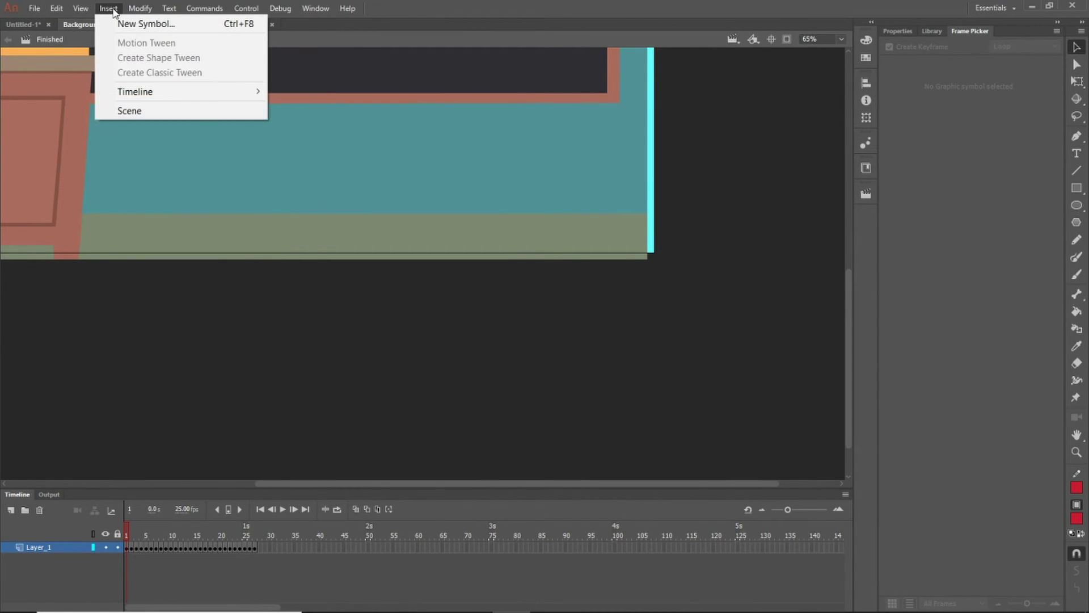
click(127, 111)
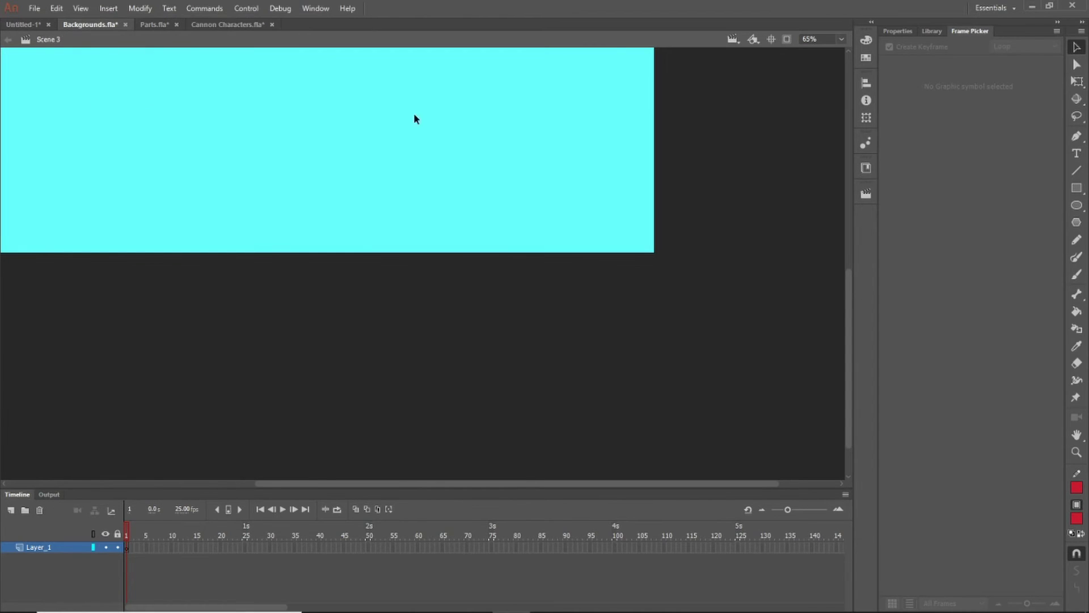
click(732, 40)
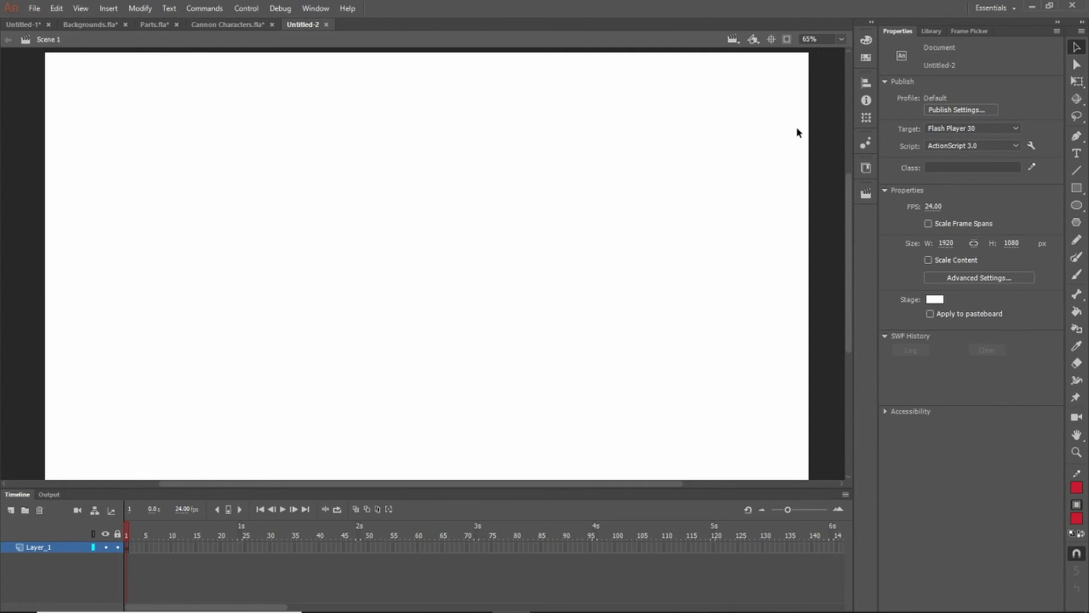
Step: View the Library of the blank Untitled-2 document and compare it with the libraries of the other open documents
click(933, 31)
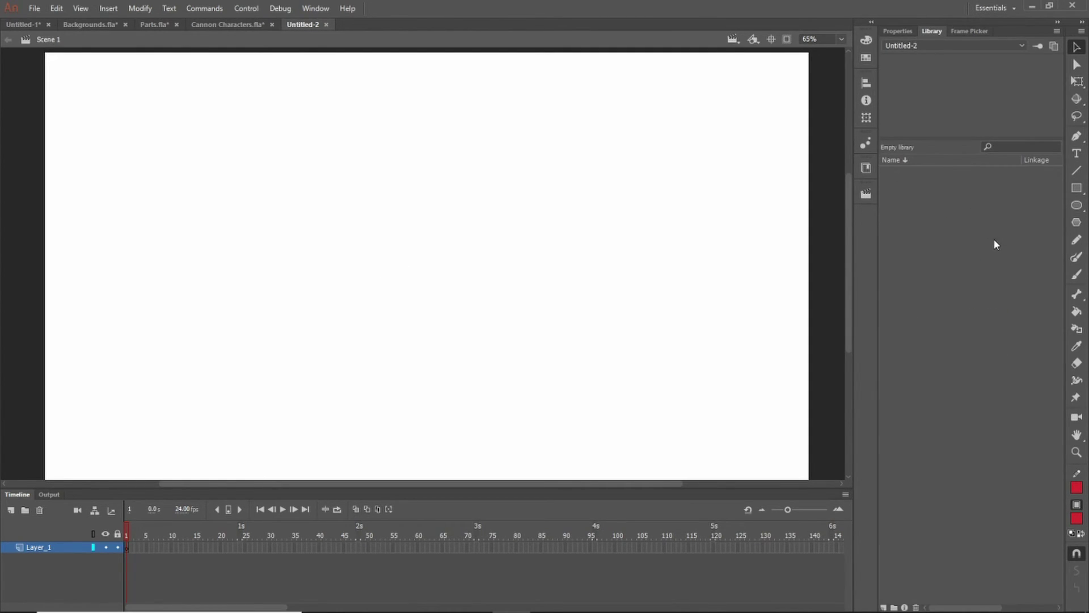
click(214, 25)
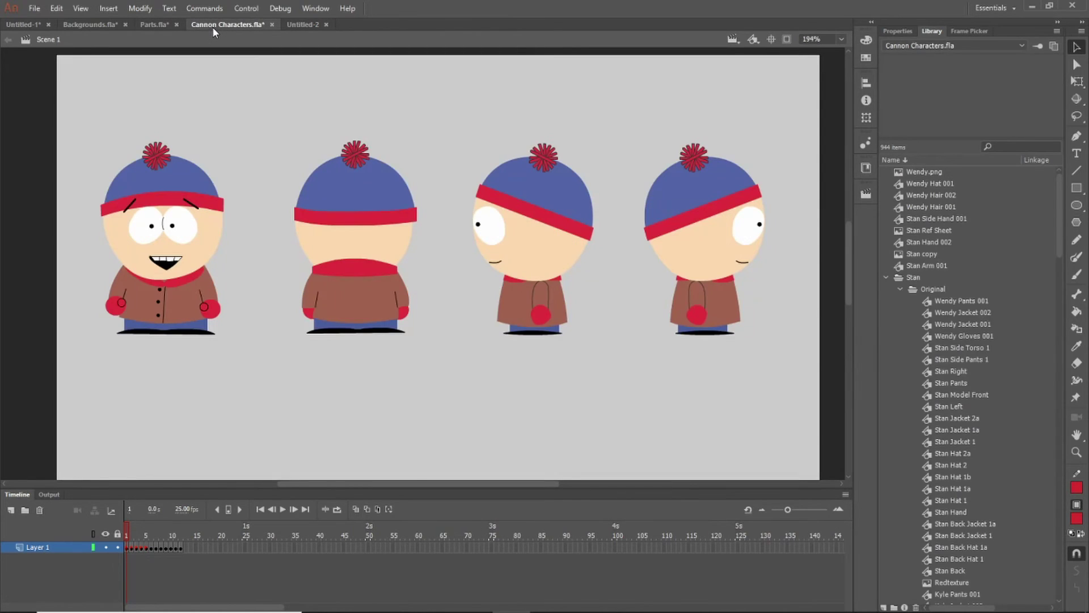
click(22, 25)
click(80, 22)
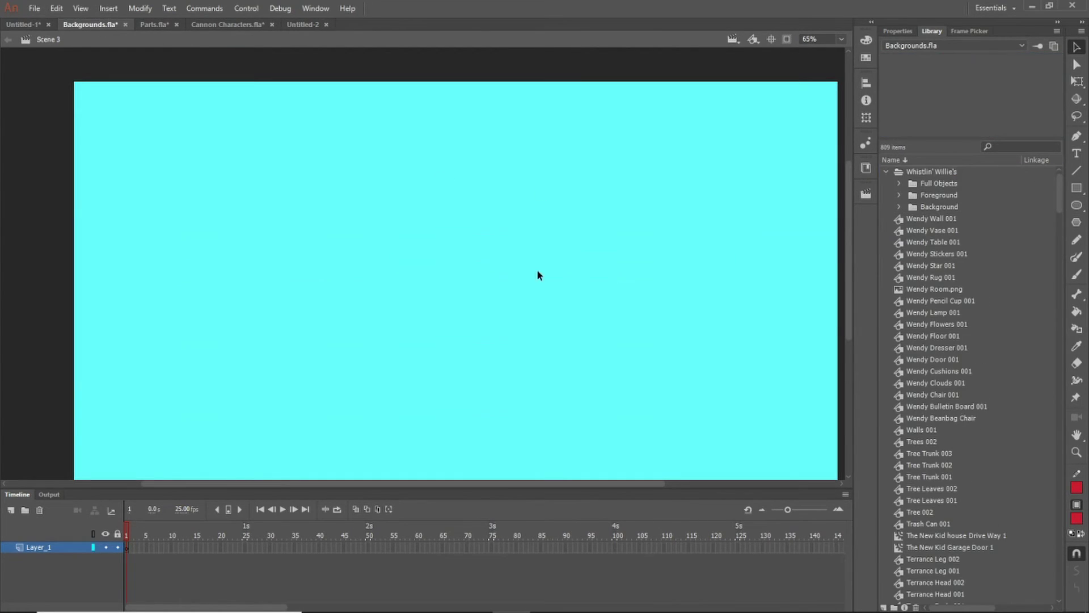
click(164, 26)
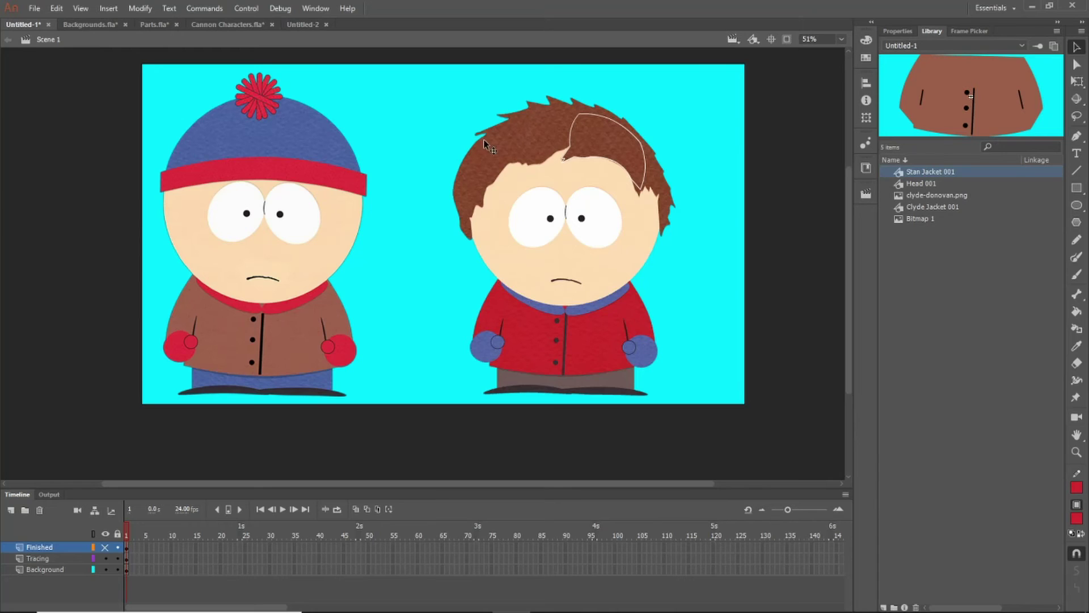
Step: Show the Finished layer in Untitled-1 and lock the Background layer
click(106, 547)
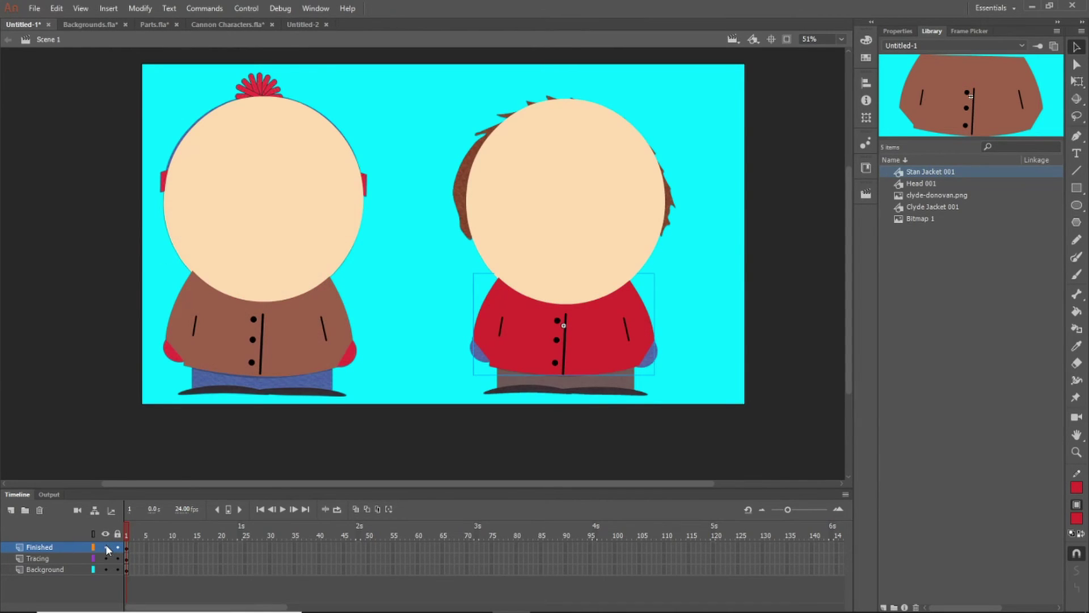
drag(429, 104, 579, 282)
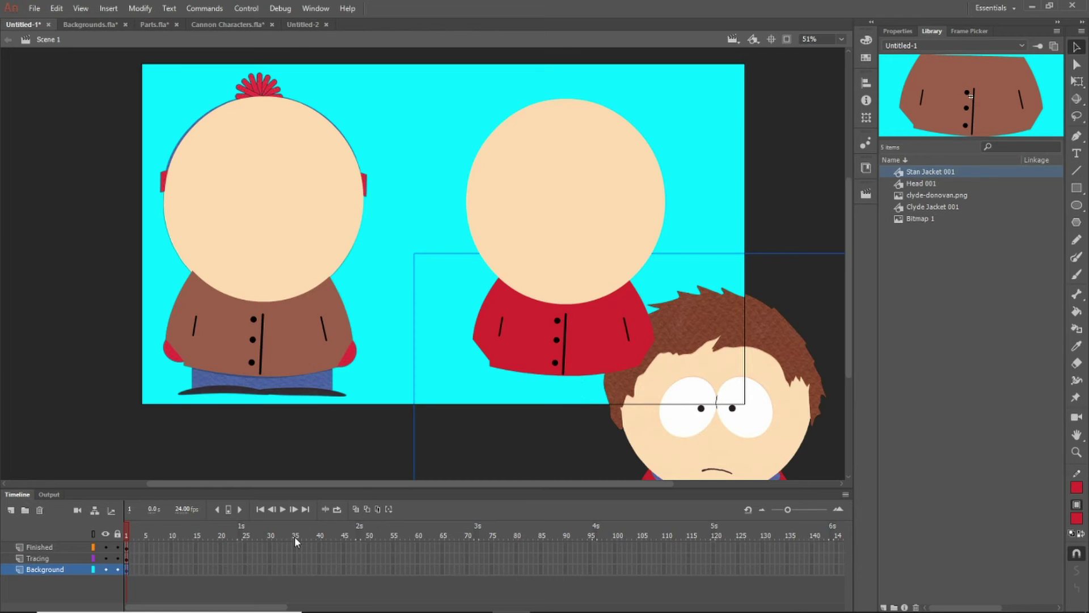
key(ctrl+z)
key(ctrl+z)
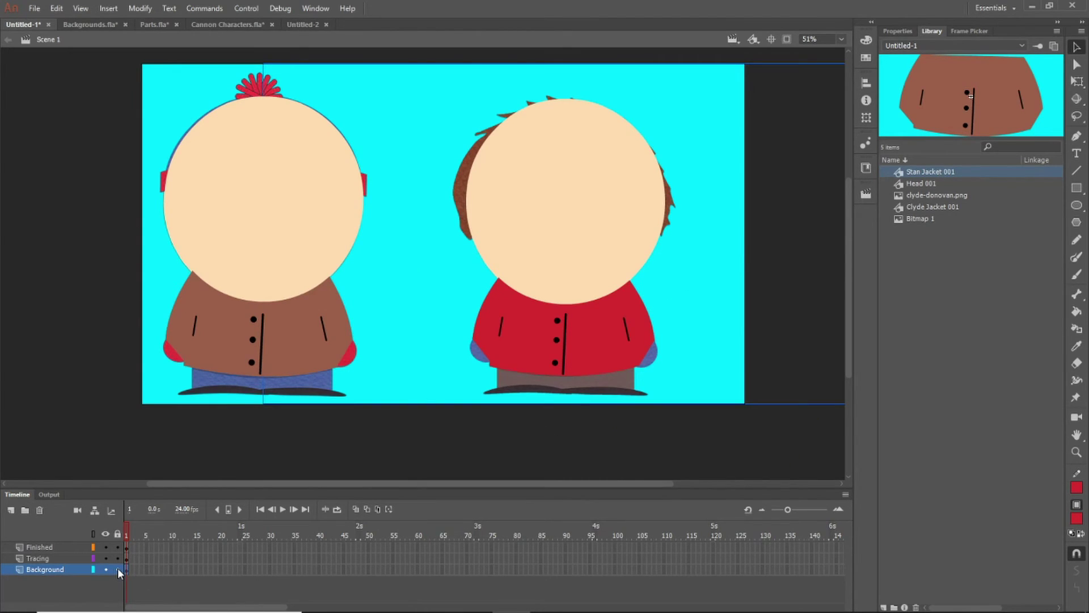
click(117, 568)
Step: Convert Clyde's head and red jacket together into one graphic symbol named Clyyyyyydeeeee
drag(463, 96, 693, 404)
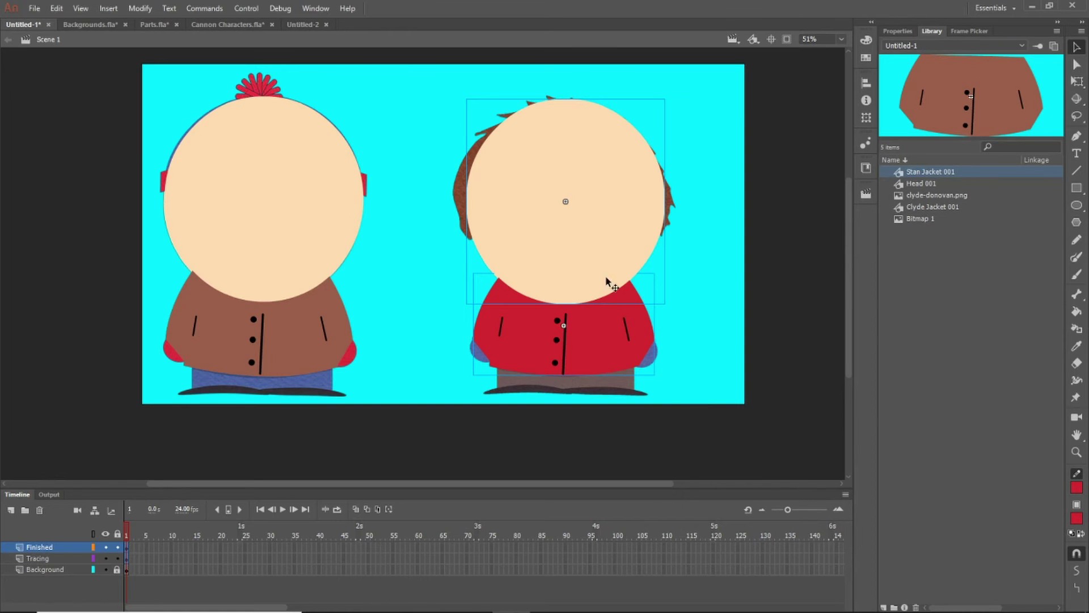
scroll(581, 230, up, 3)
scroll(581, 236, down, 2)
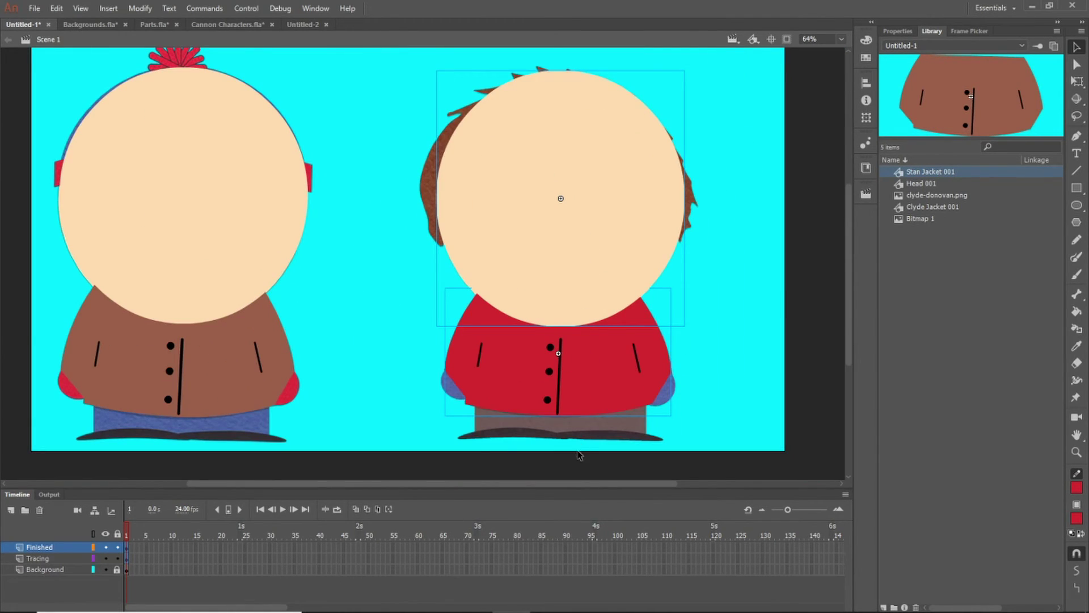
key(F8)
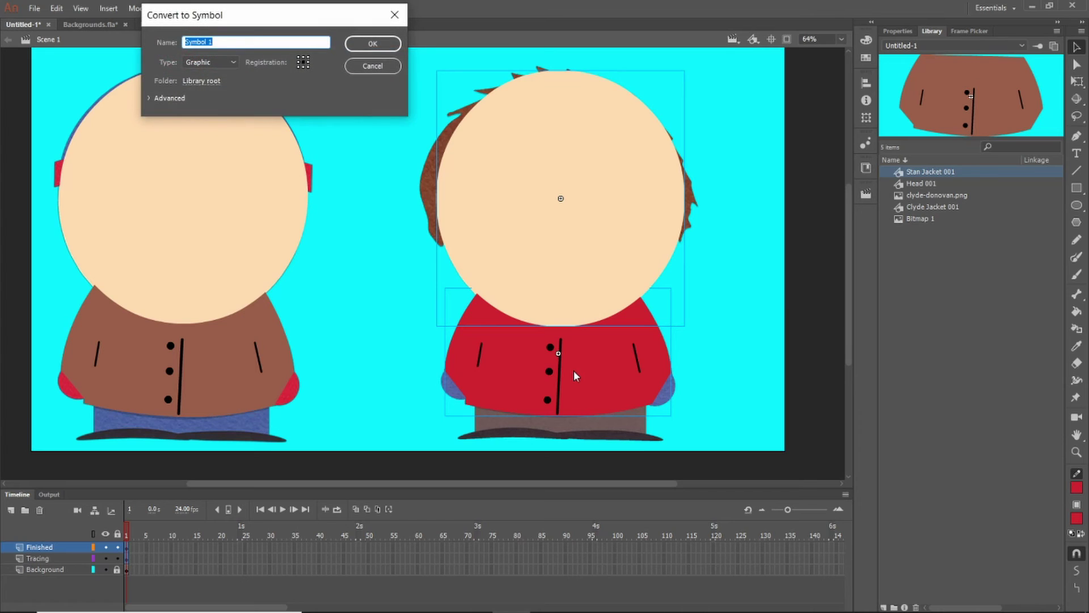
text(Clyyyy)
text(yydeeeee)
key(Return)
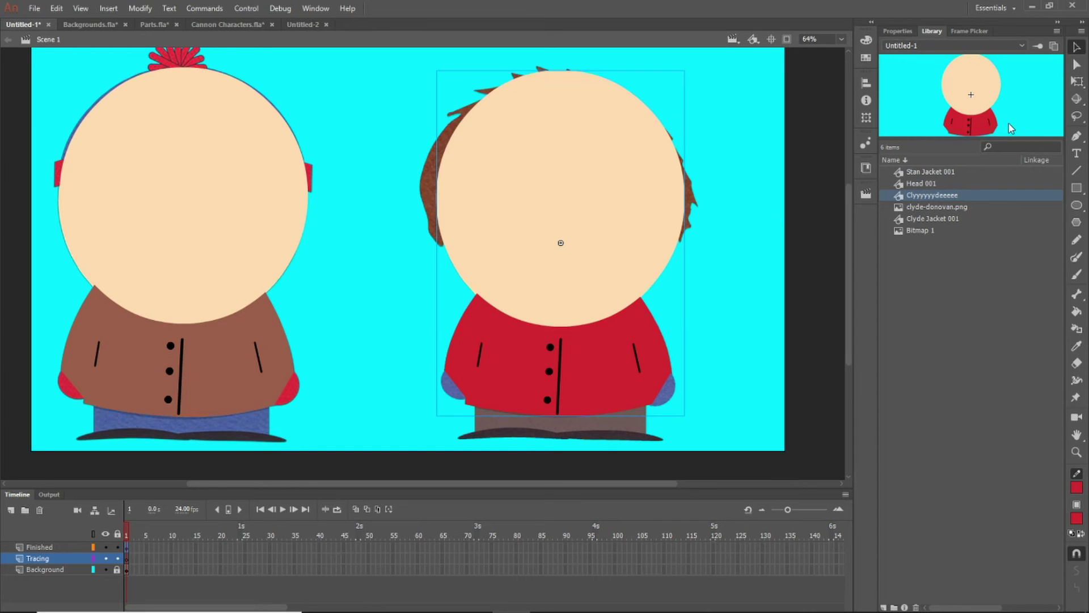
Step: Try moving the head inside the Clyyyyyydeeeee symbol, undo the move and return to Scene 1
double_click(602, 258)
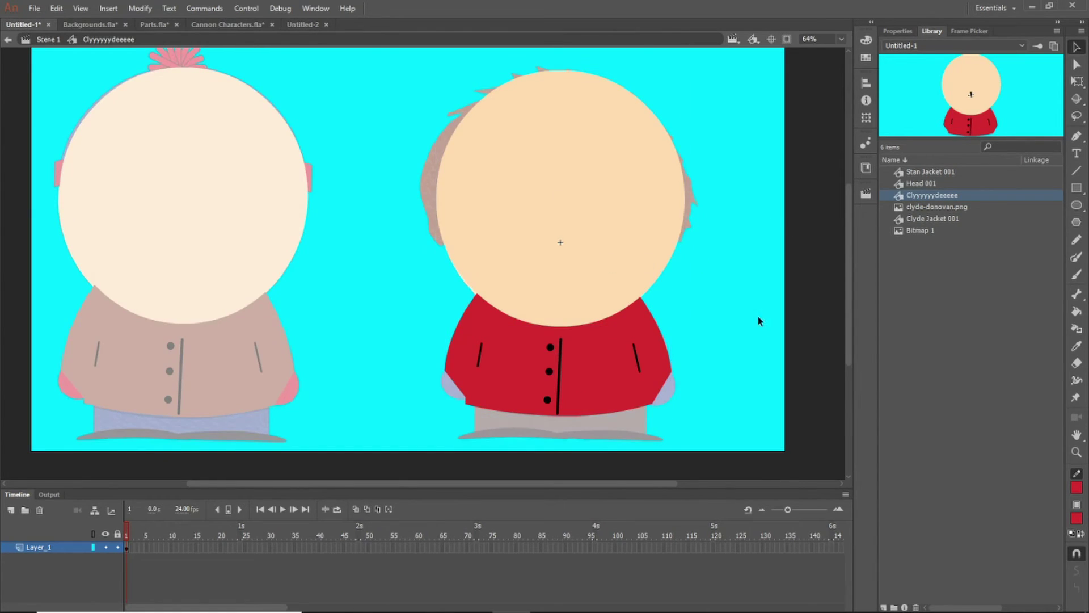
drag(618, 258, 663, 227)
key(ctrl+z)
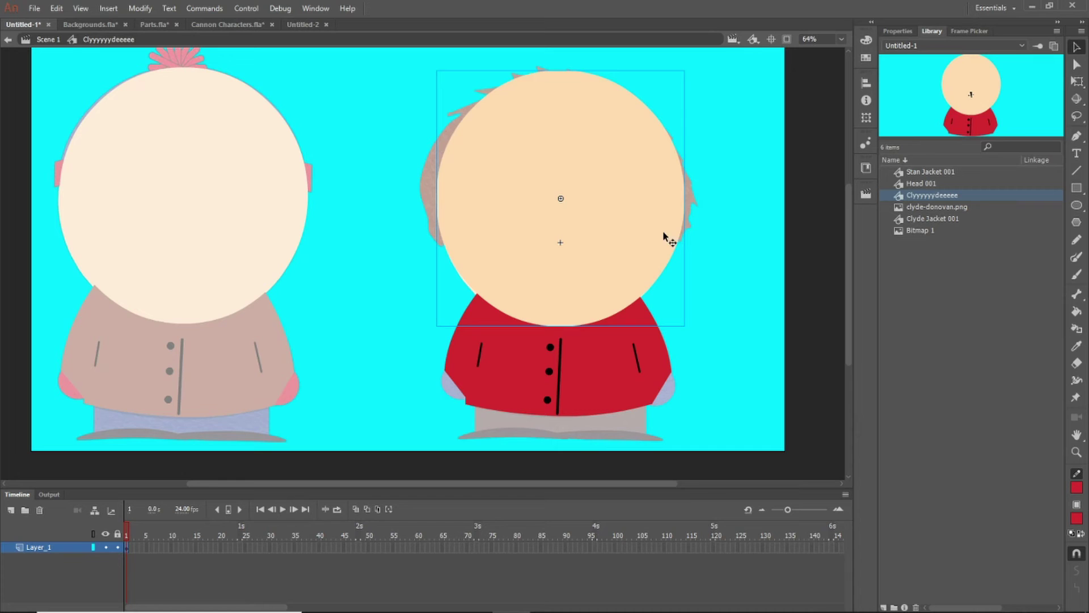
double_click(637, 264)
click(637, 262)
double_click(707, 279)
double_click(707, 279)
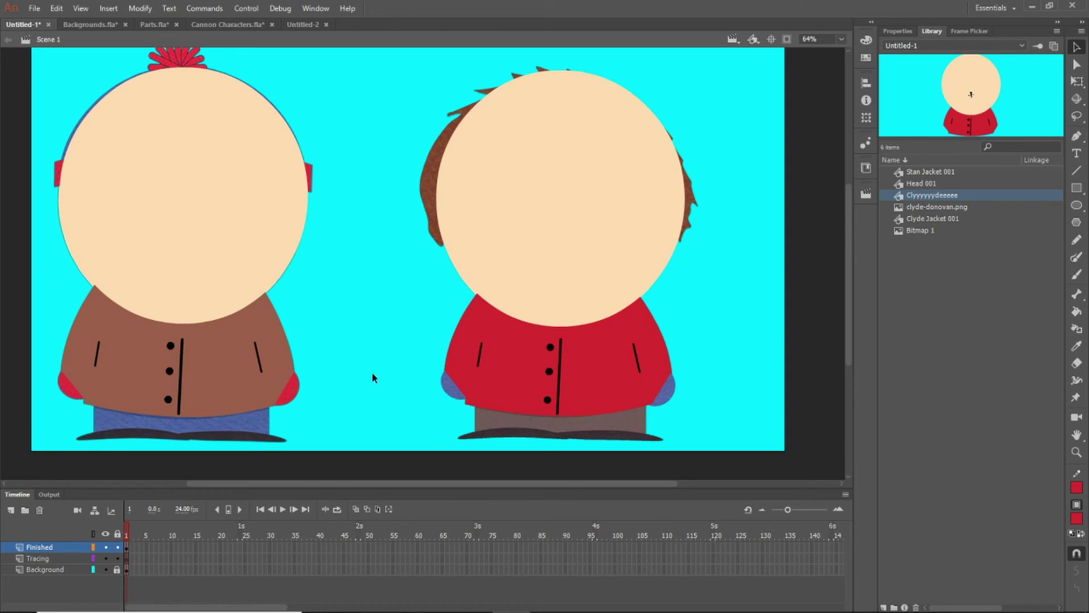
Step: Copy the combined Clyde symbol from Untitled-1 and paste it into the Untitled-2 document
drag(405, 88, 705, 417)
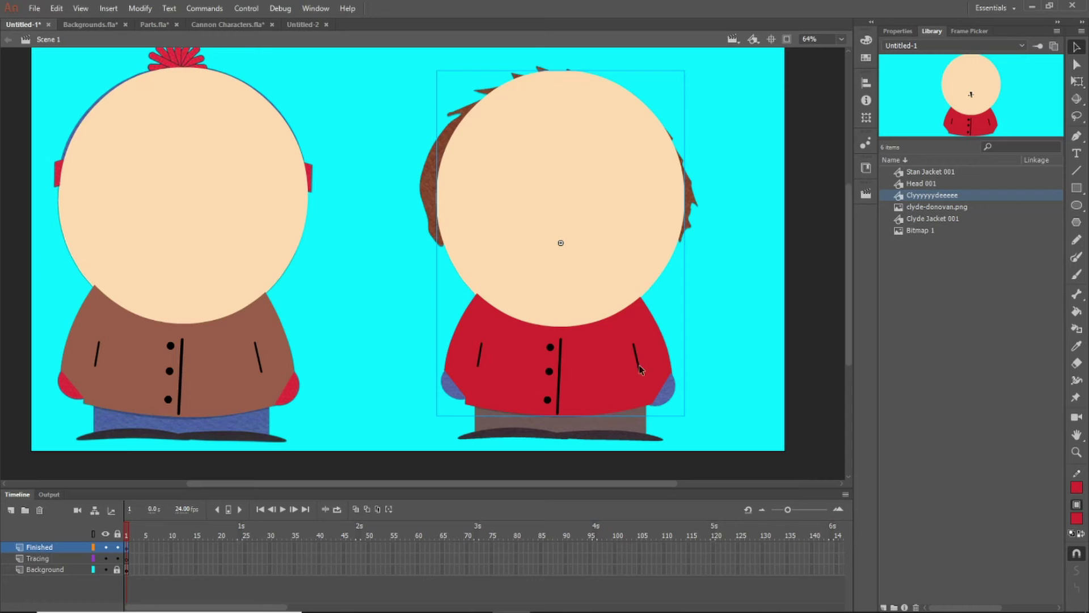
click(301, 24)
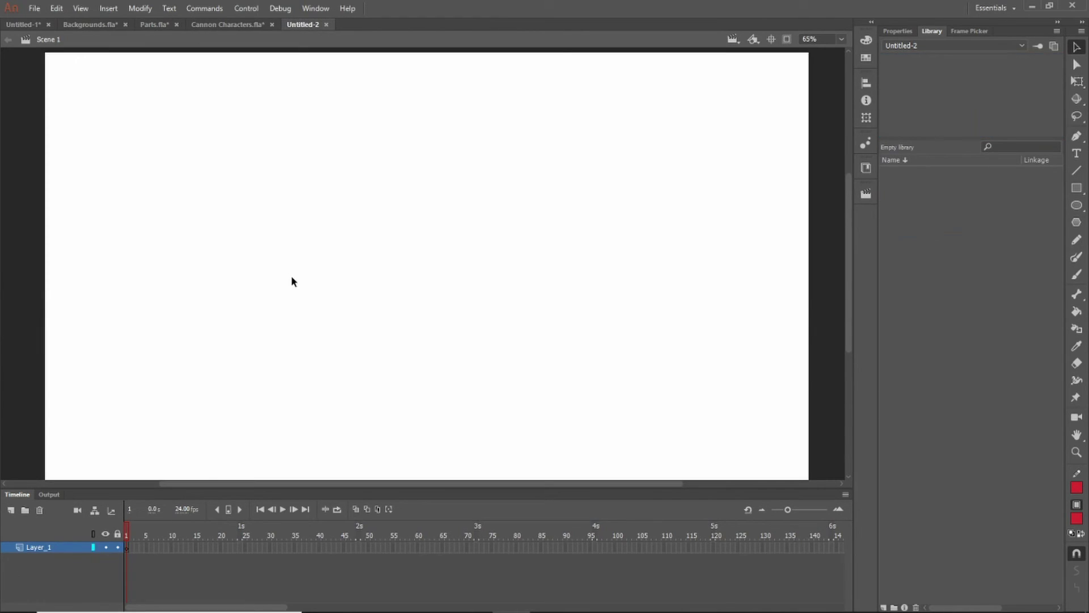
key(ctrl+v)
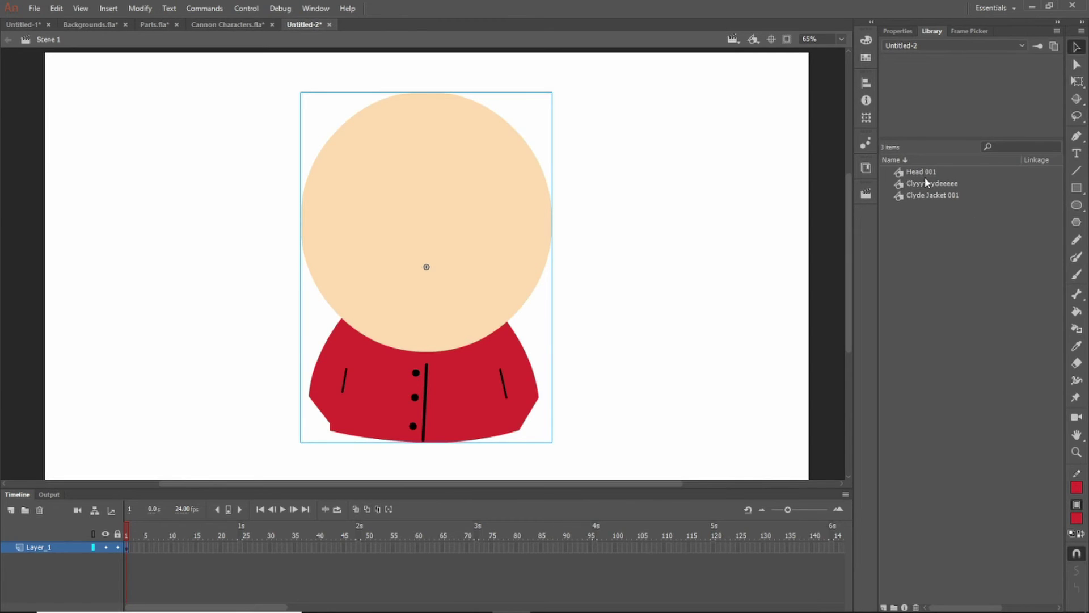
Step: Move the pasted symbol to about X 887, Y 515, break it apart into head and jacket, and deselect
click(900, 30)
drag(415, 311, 422, 291)
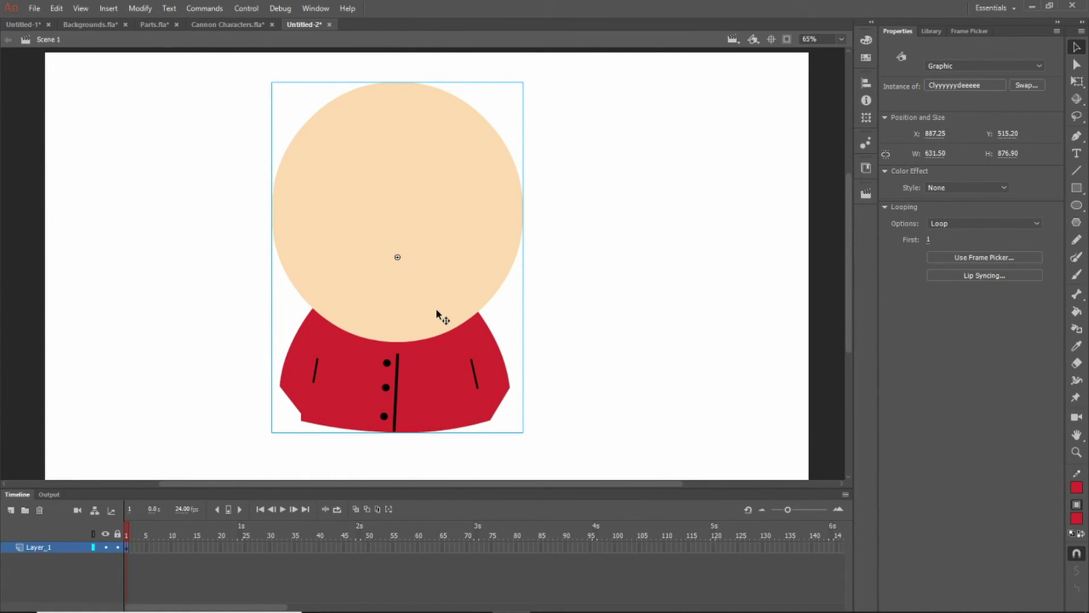
key(ctrl+b)
click(585, 334)
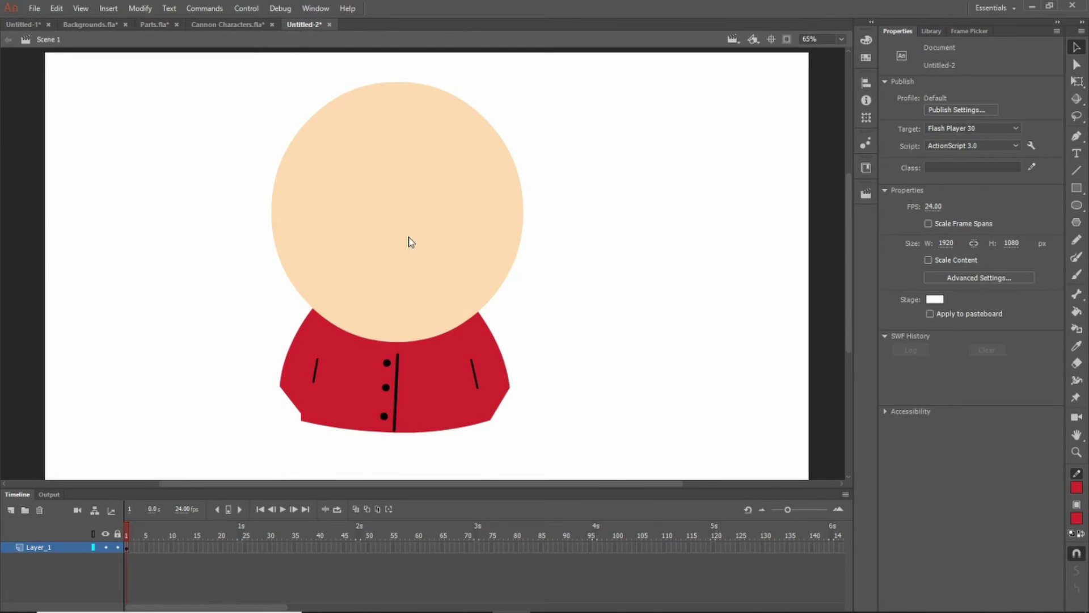
right_click(410, 238)
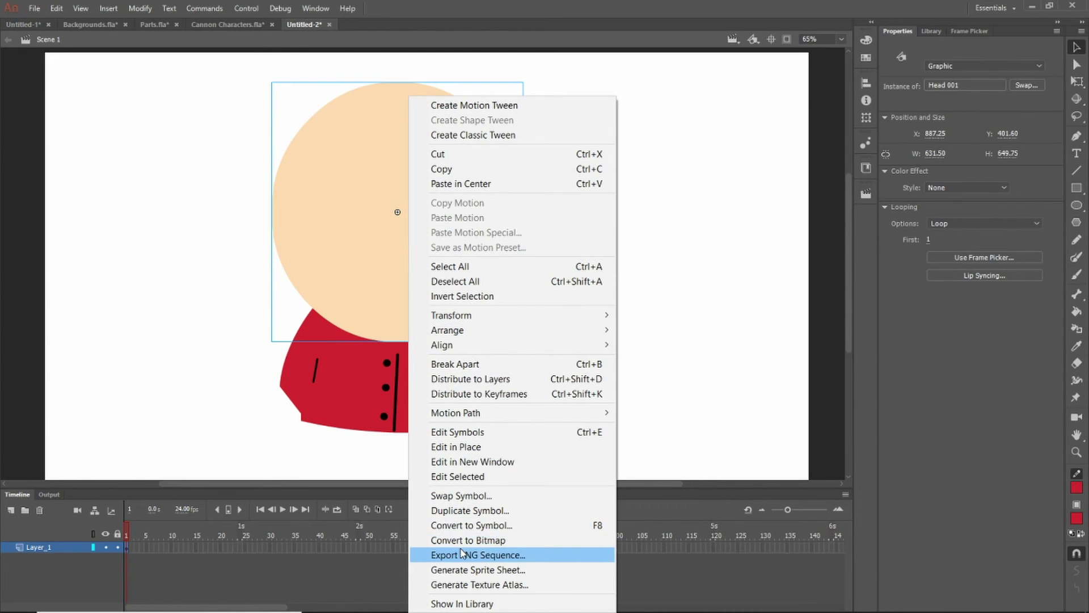
click(713, 343)
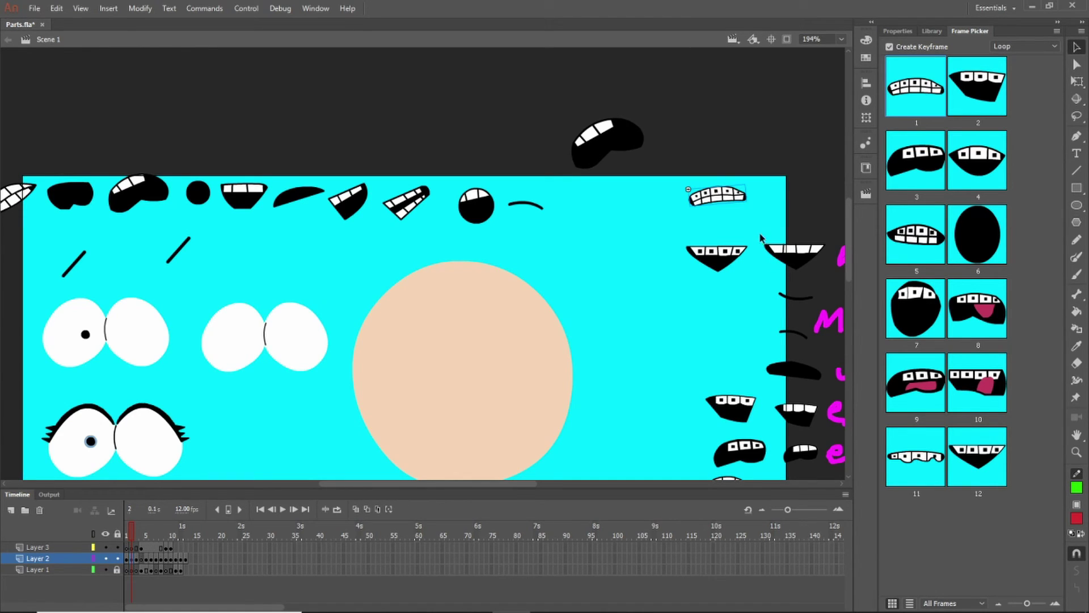
Step: Compare the frames offered for the toothy mouth at the top of the Parts.fla stage with those of the similar single mouth lower down
scroll(728, 206, down, 5)
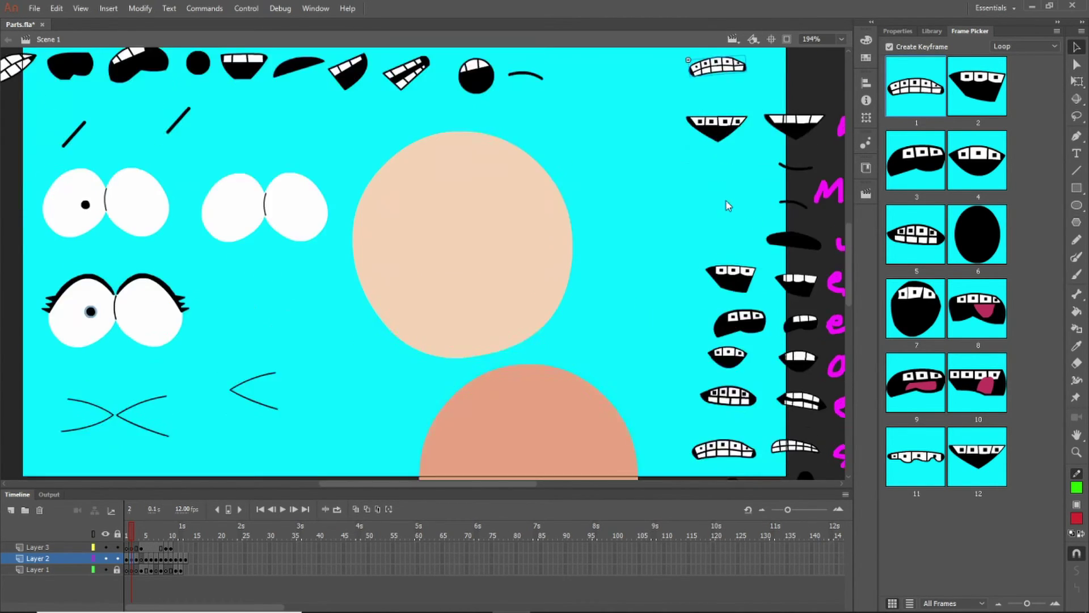
click(725, 321)
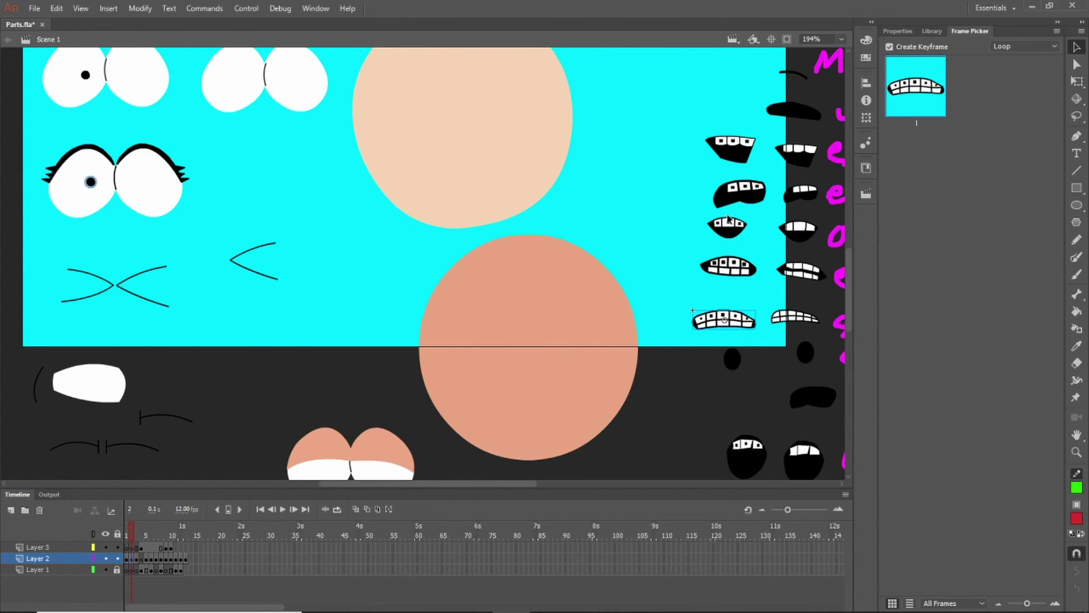
scroll(729, 222, up, 5)
click(724, 195)
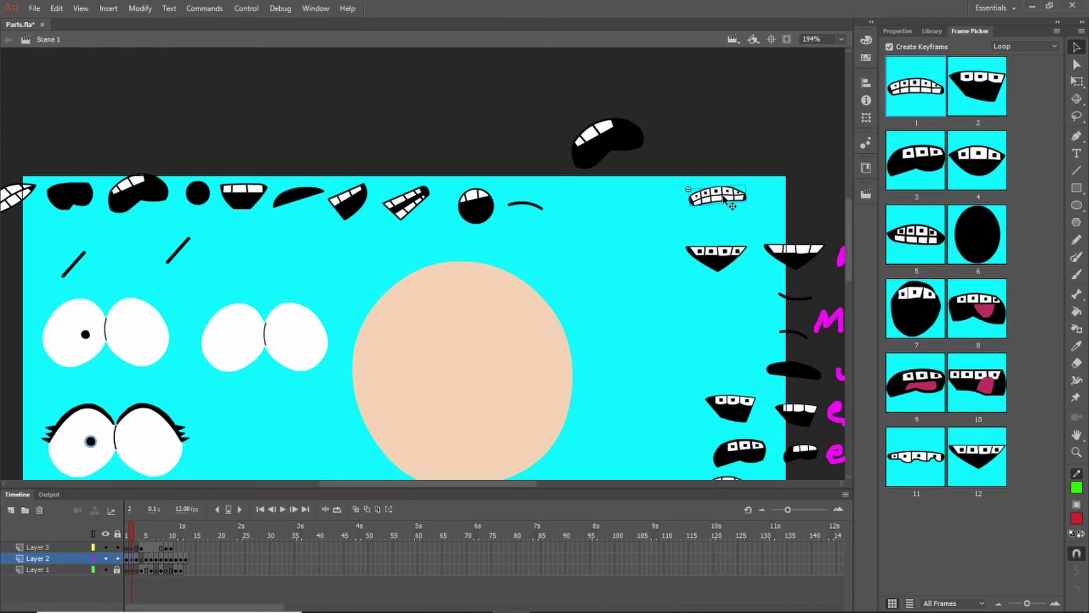
scroll(708, 267, down, 5)
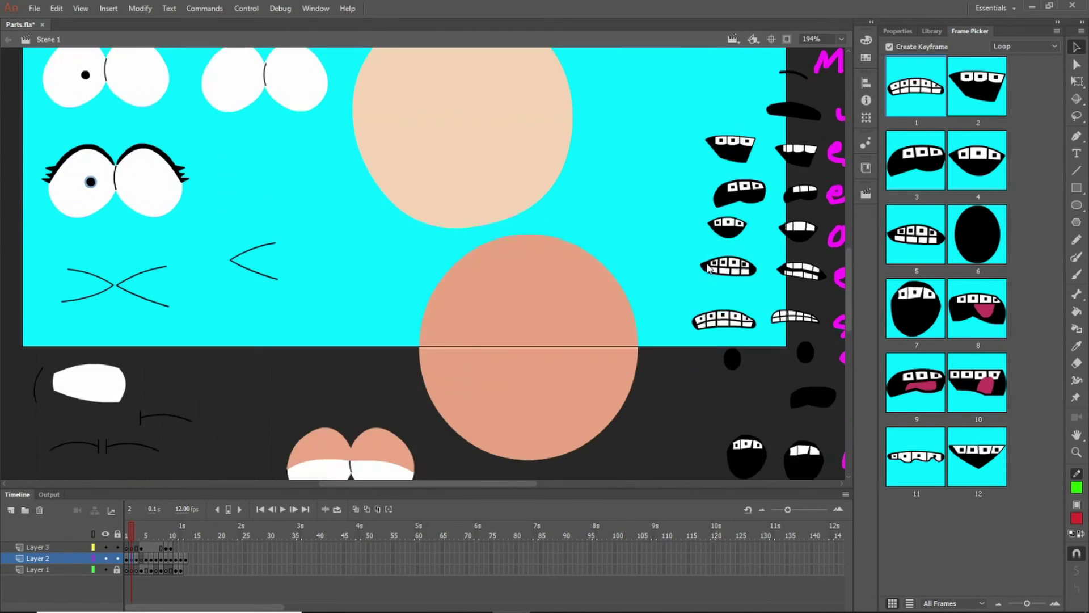
click(726, 319)
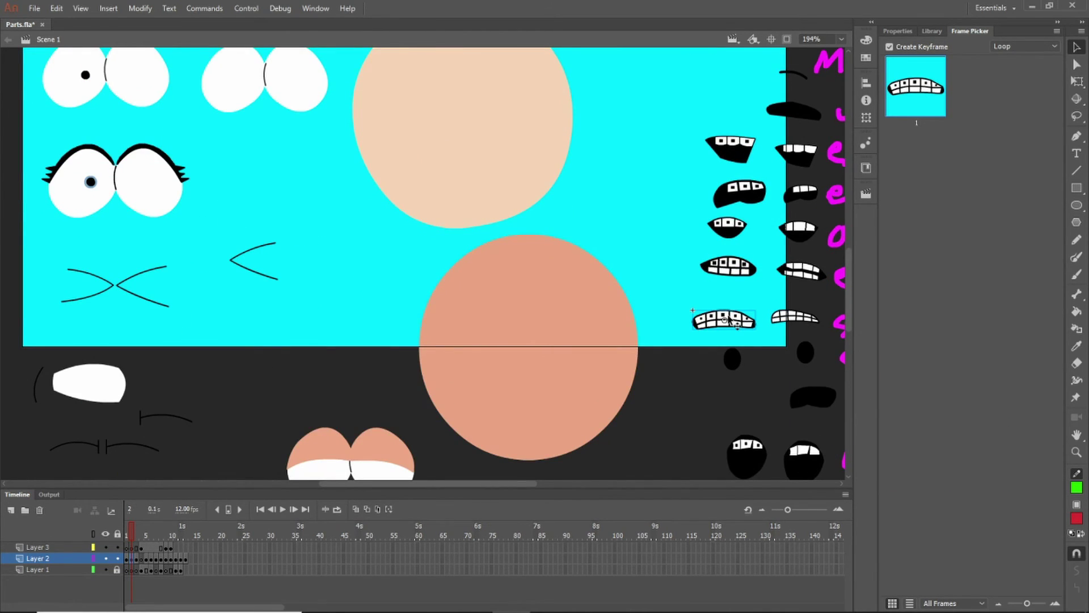
scroll(731, 321, up, 5)
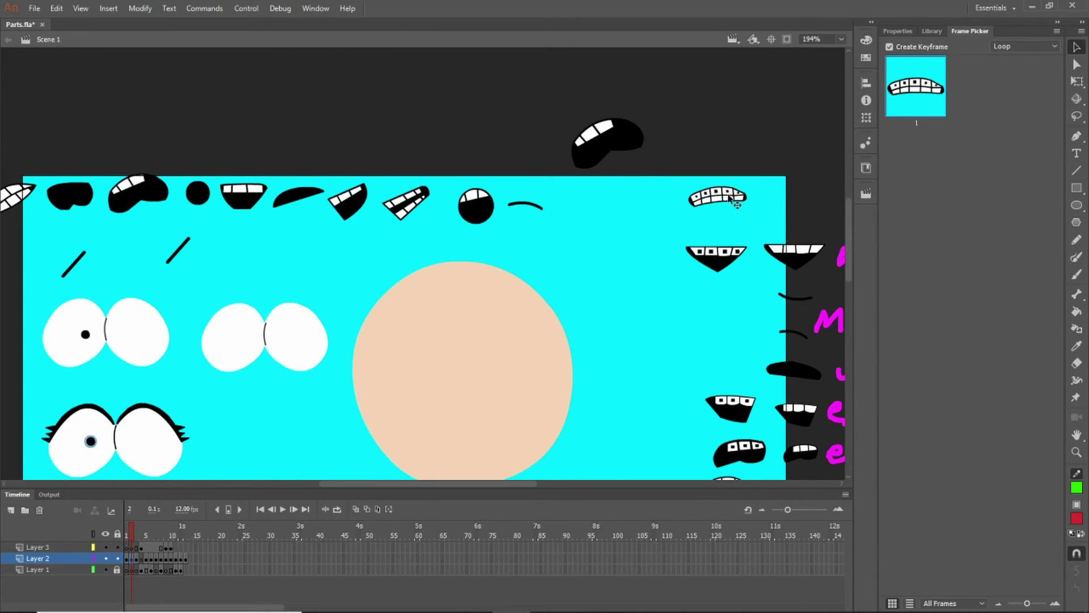
right_click(732, 198)
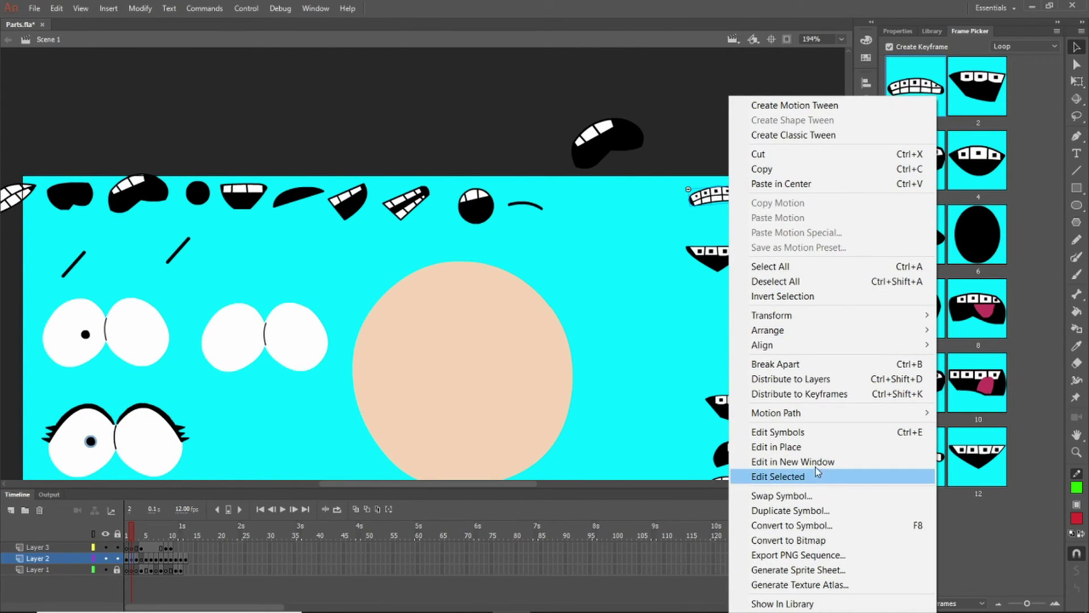
click(668, 346)
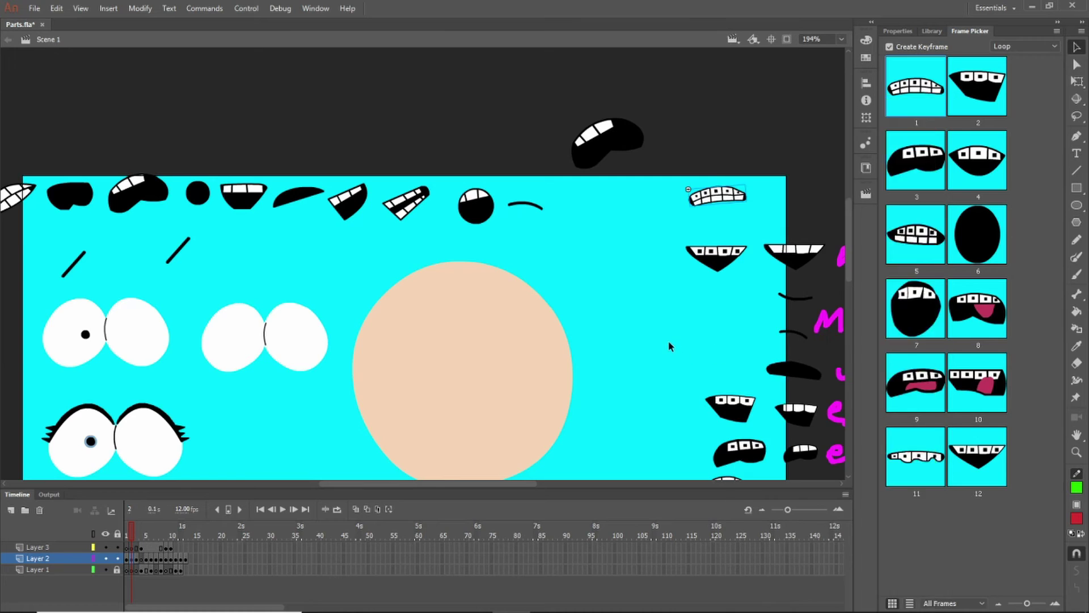
click(668, 346)
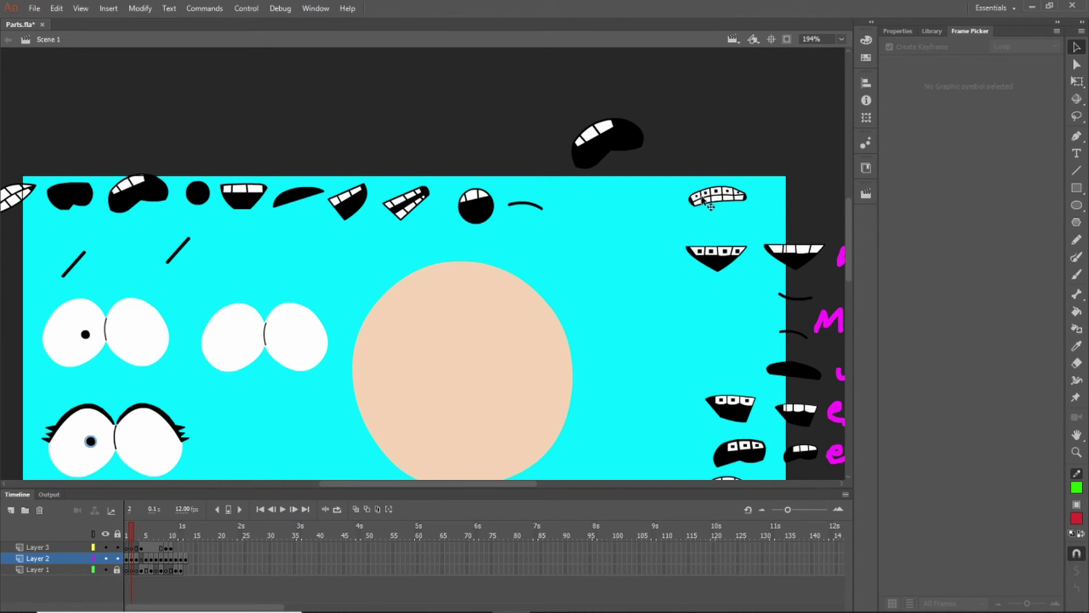
Step: Open the Shelly Mouth Set 001 and Shelly Mouth 001 symbols in turn to compare the keyframes in their timelines
double_click(705, 199)
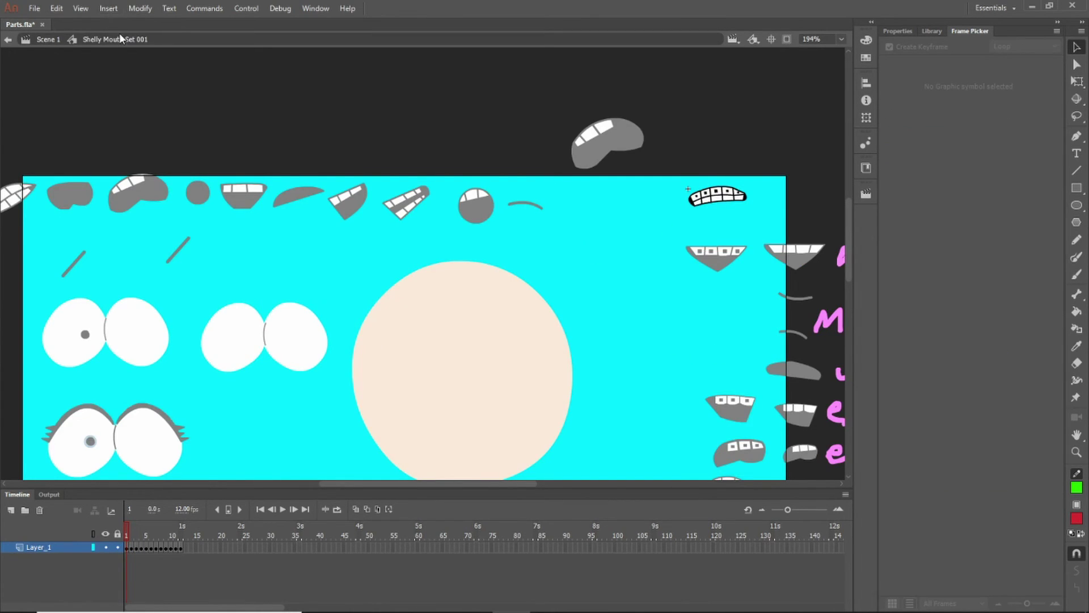
double_click(554, 229)
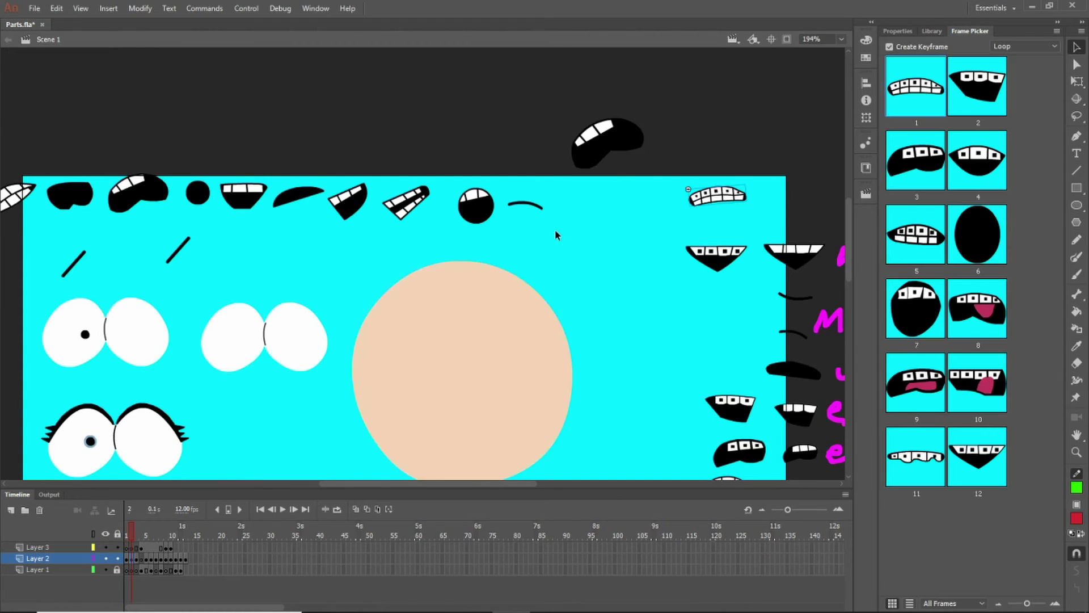
scroll(642, 244, down, 5)
double_click(714, 195)
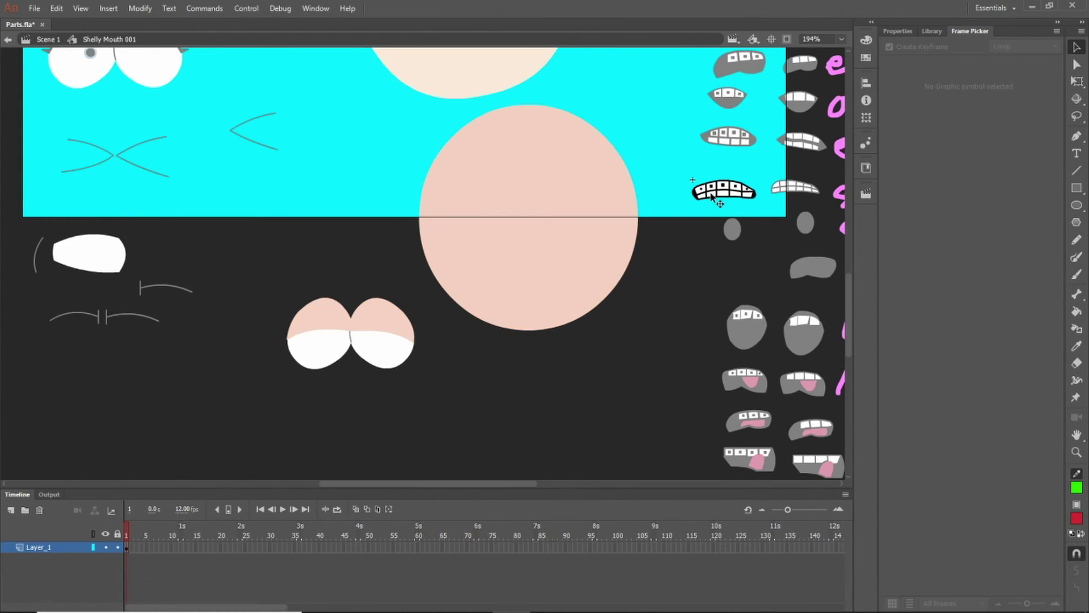
double_click(611, 140)
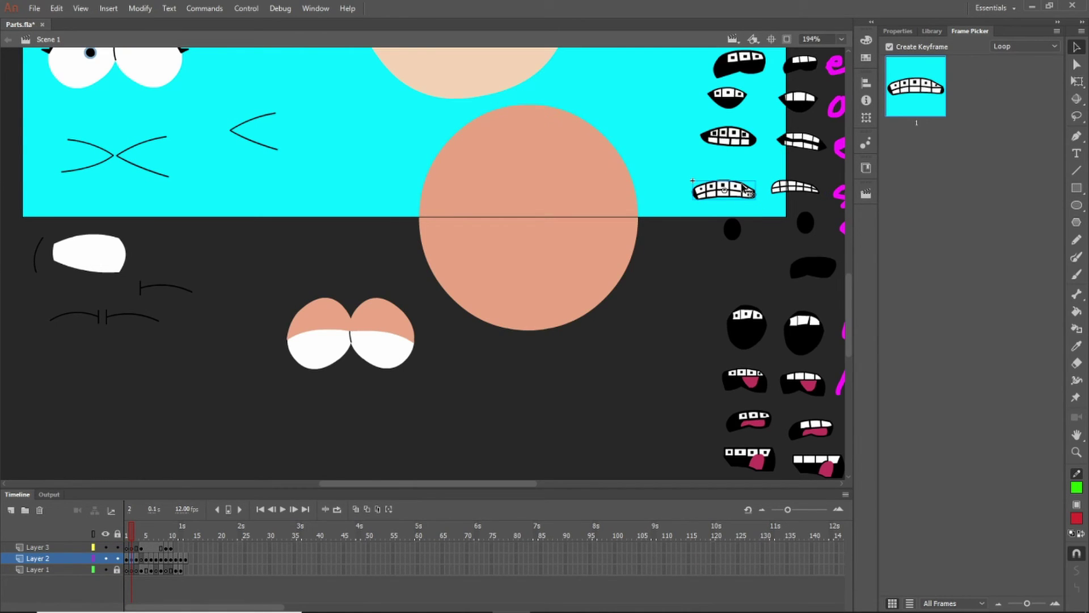
scroll(675, 173, up, 5)
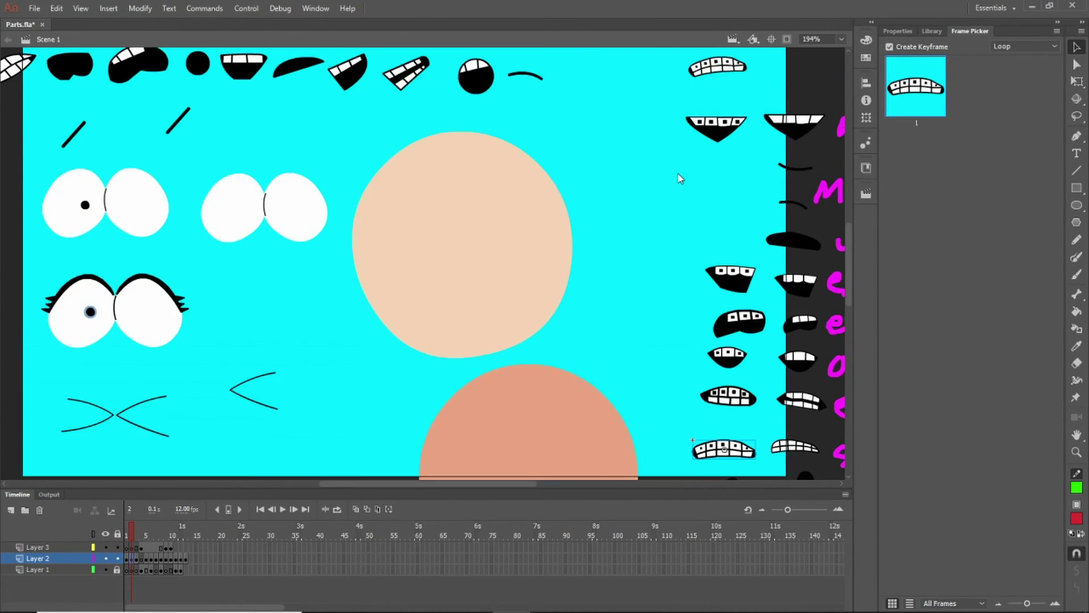
double_click(738, 68)
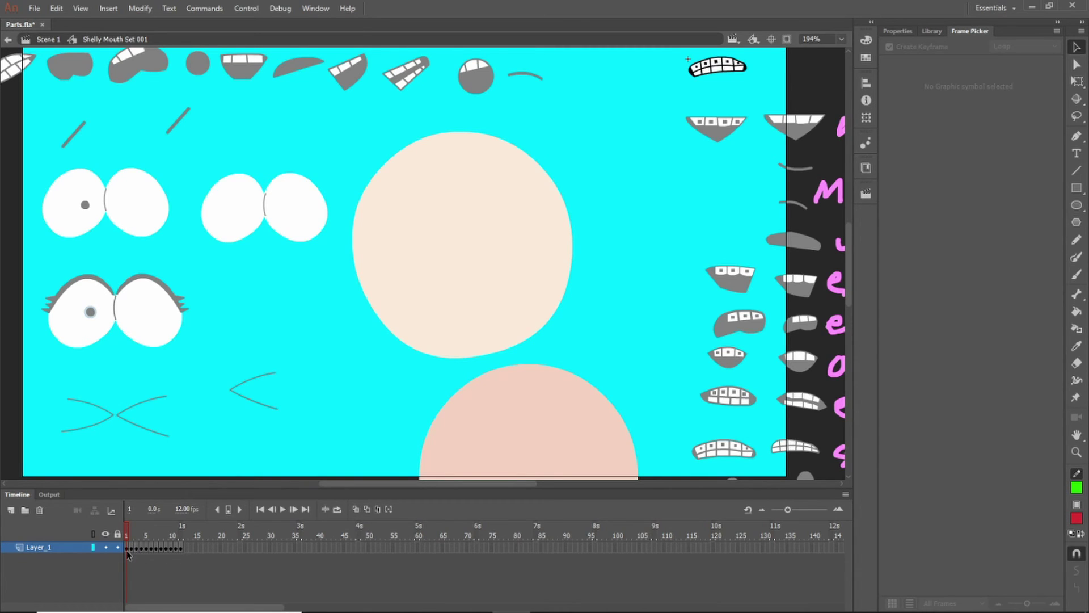
double_click(644, 260)
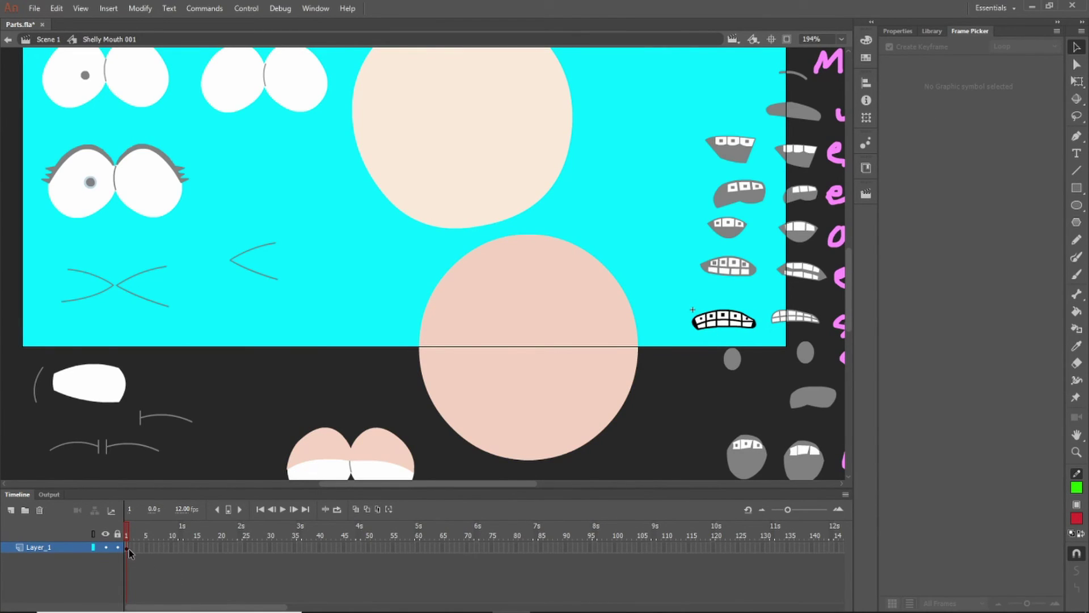
Step: Add a keyframe at frame 2 of Layer_1 in the Shelly Mouth 001 symbol, and remove that frame again
click(129, 548)
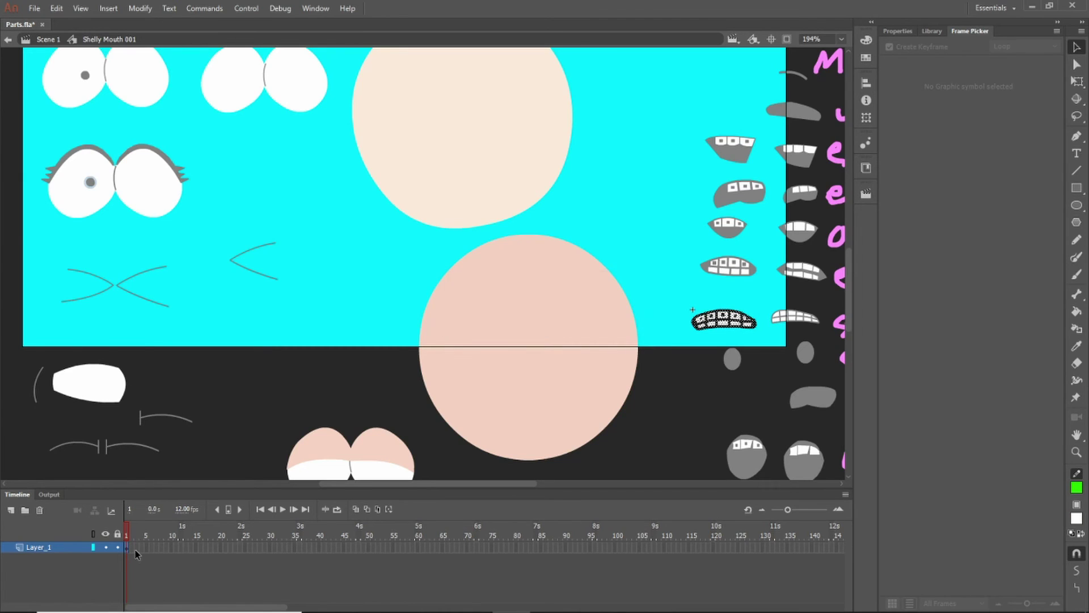
click(559, 220)
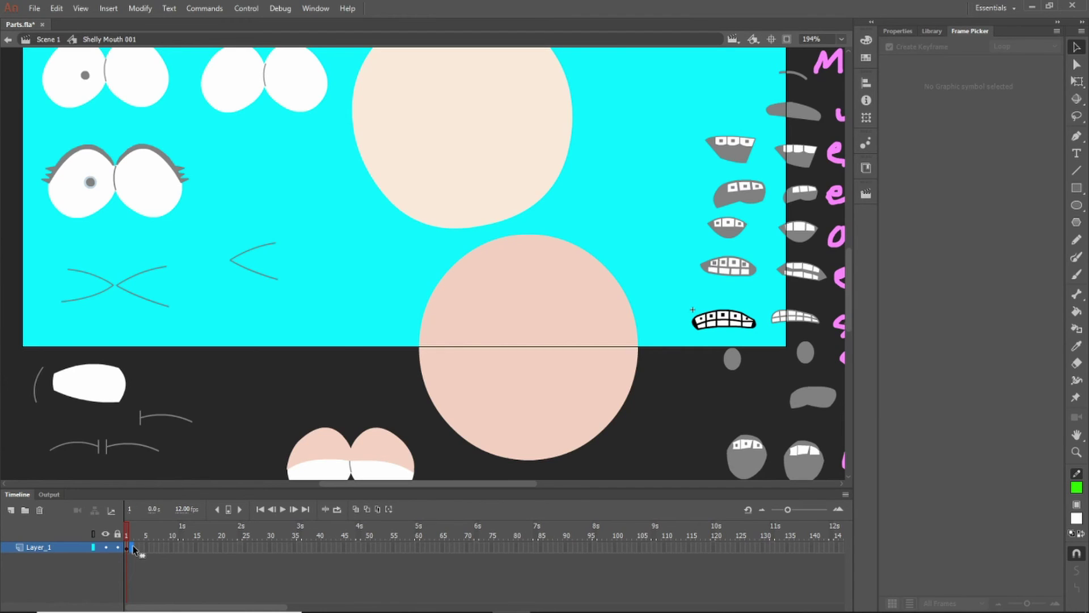
right_click(133, 546)
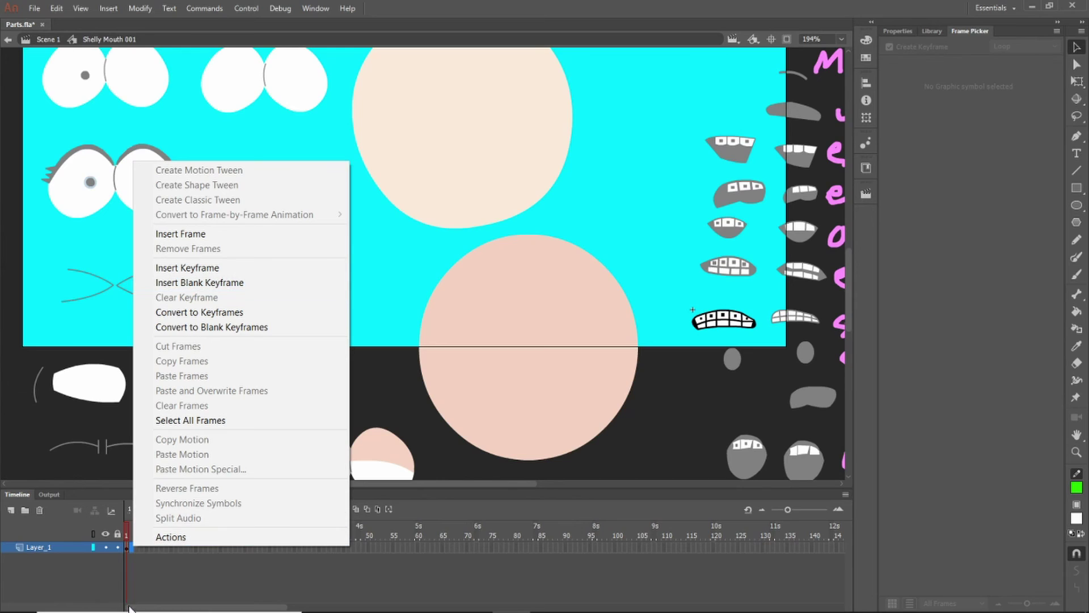
click(134, 562)
click(131, 548)
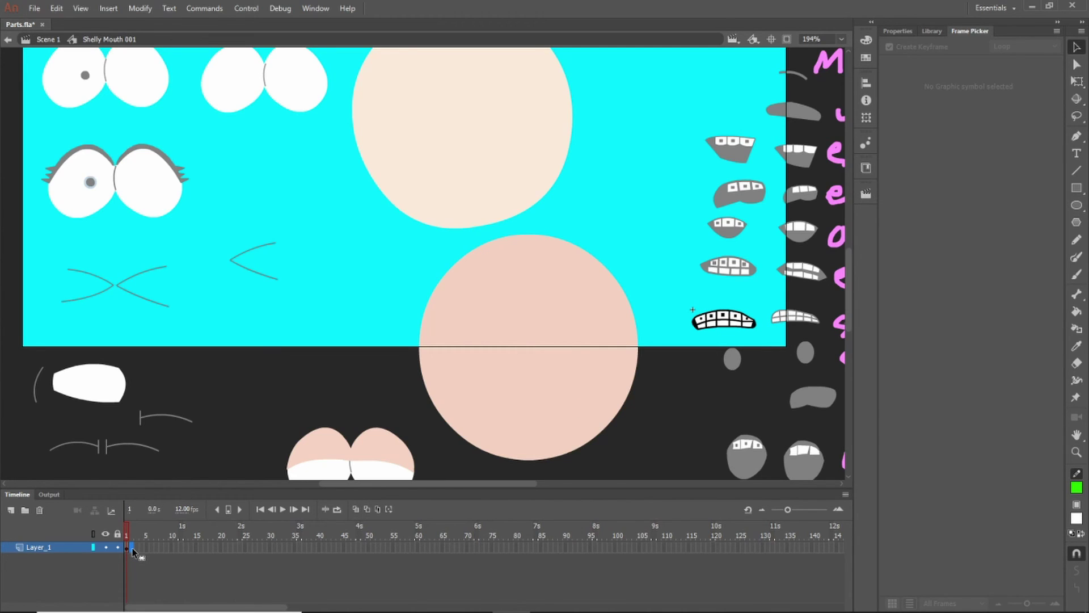
drag(132, 548, 138, 552)
right_click(134, 550)
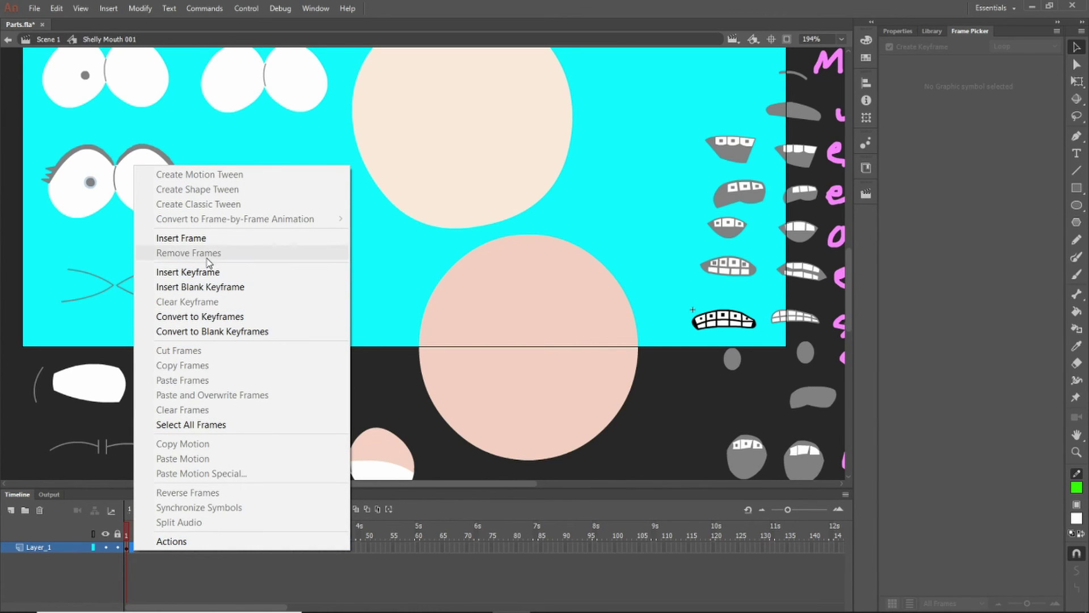
click(126, 547)
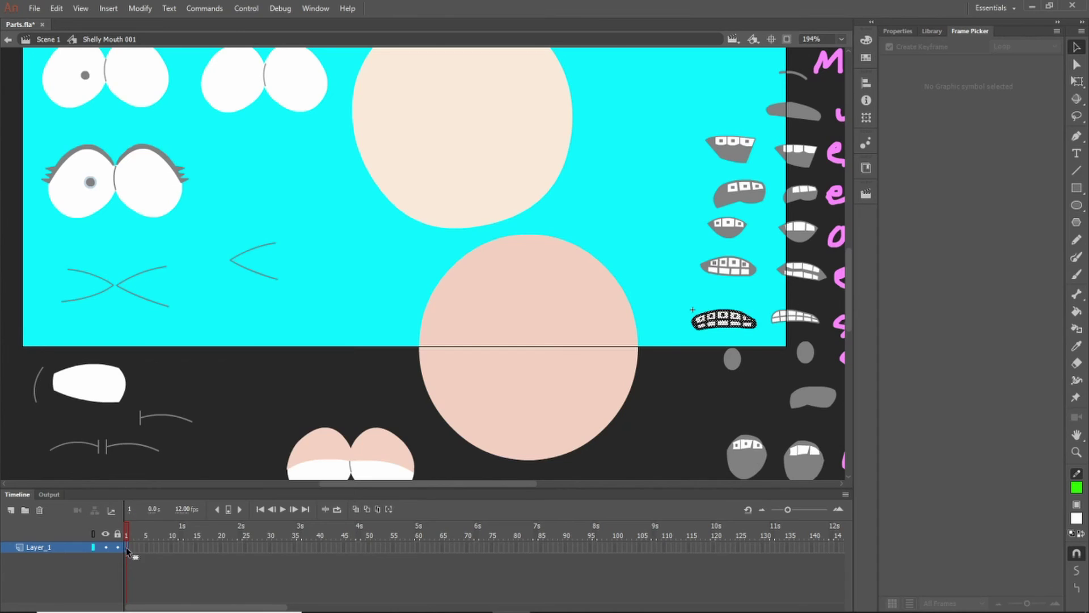
click(131, 547)
right_click(132, 548)
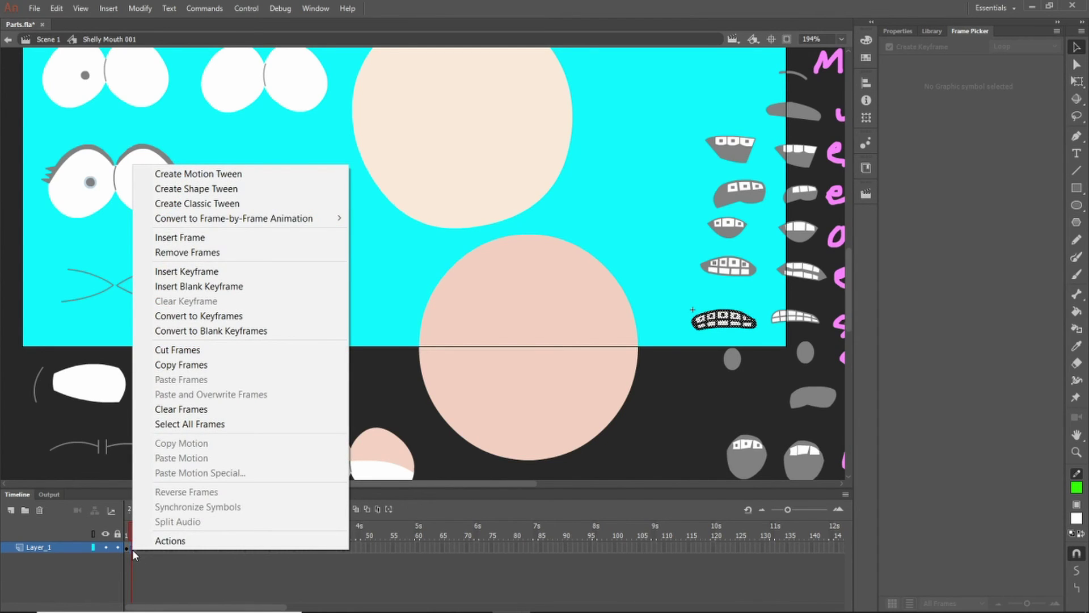
click(314, 253)
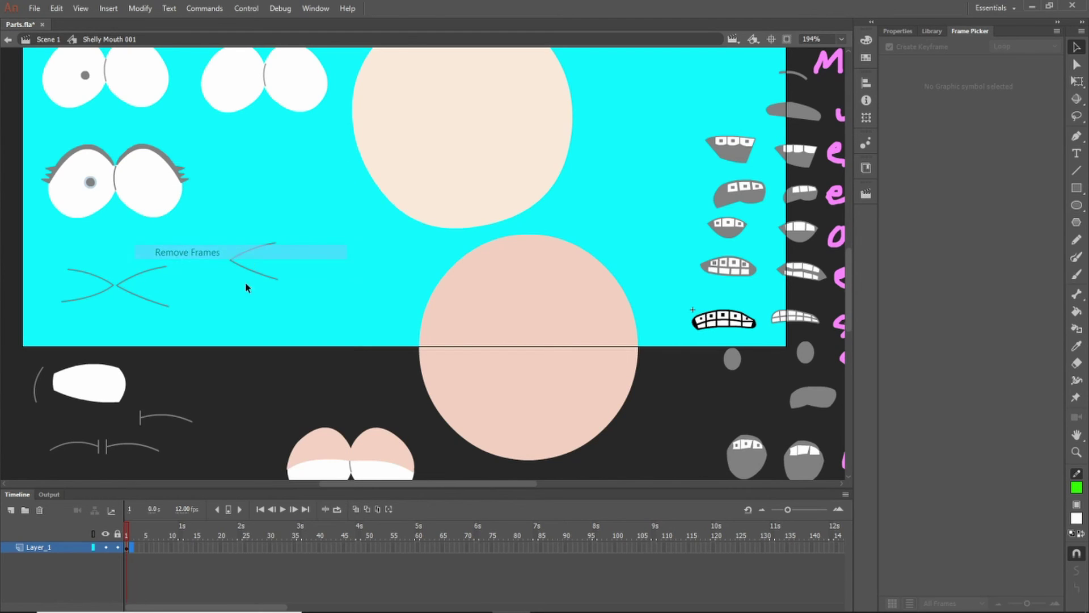
Step: Return to Scene 1, open the Shelly Mouth Set 001 symbol and compare the mouths on frames 1 and 2
double_click(547, 223)
scroll(677, 280, up, 5)
double_click(741, 198)
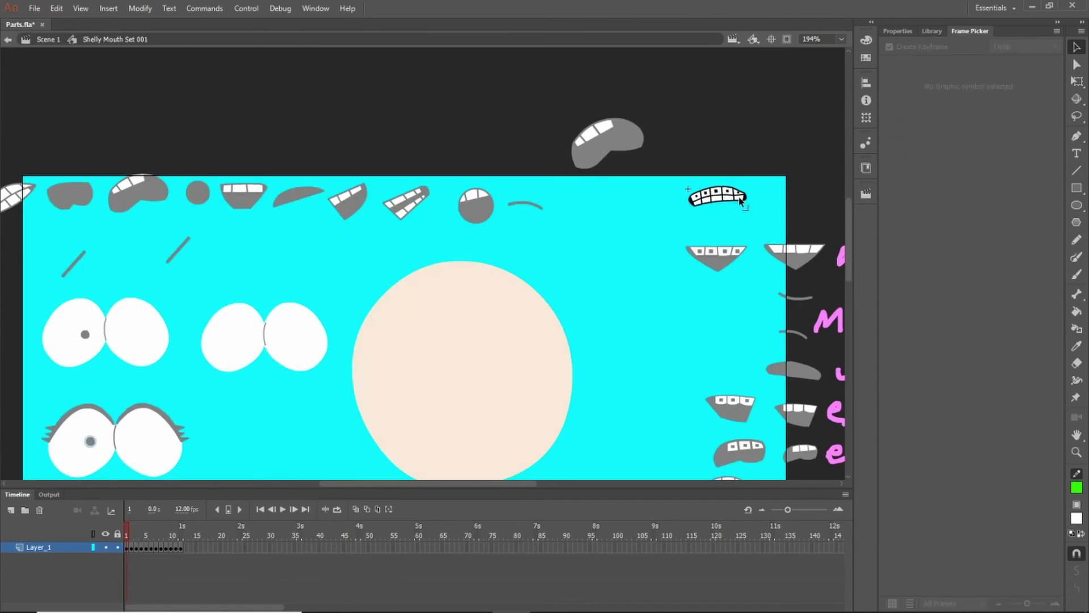
click(131, 550)
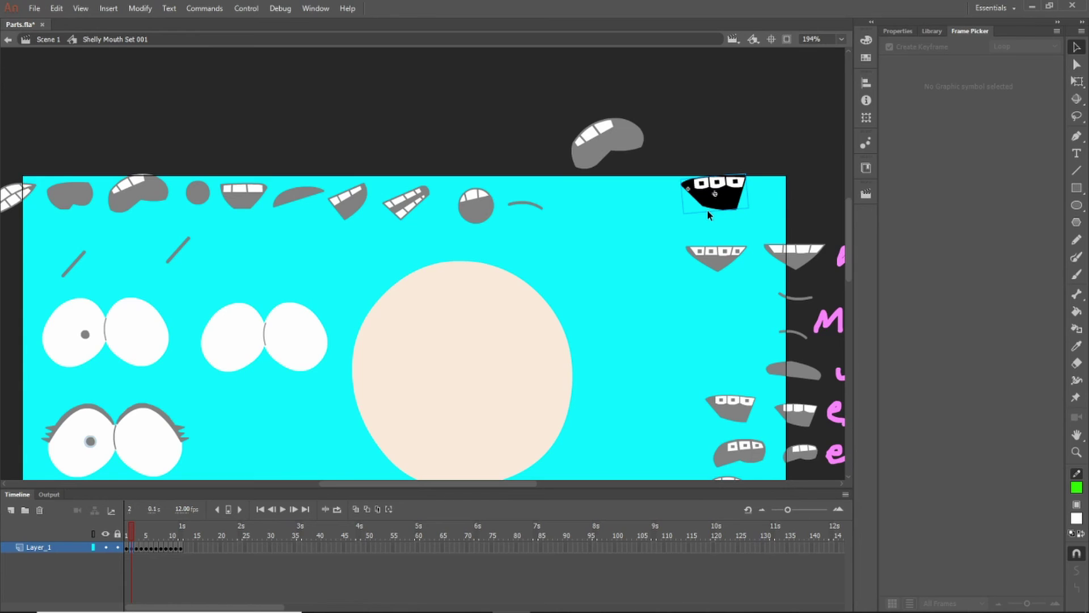
click(128, 548)
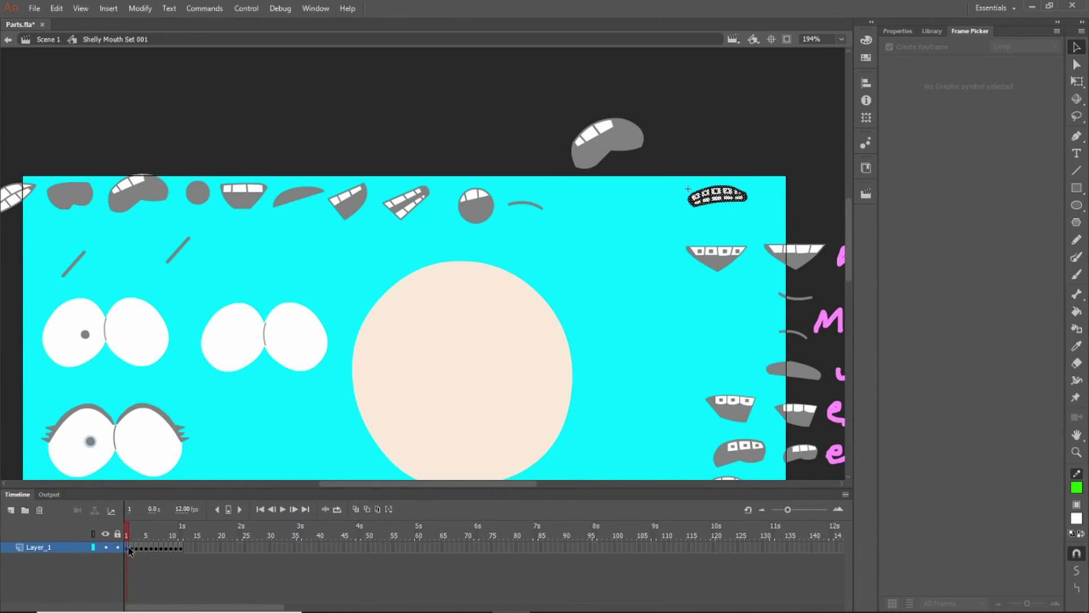
click(538, 322)
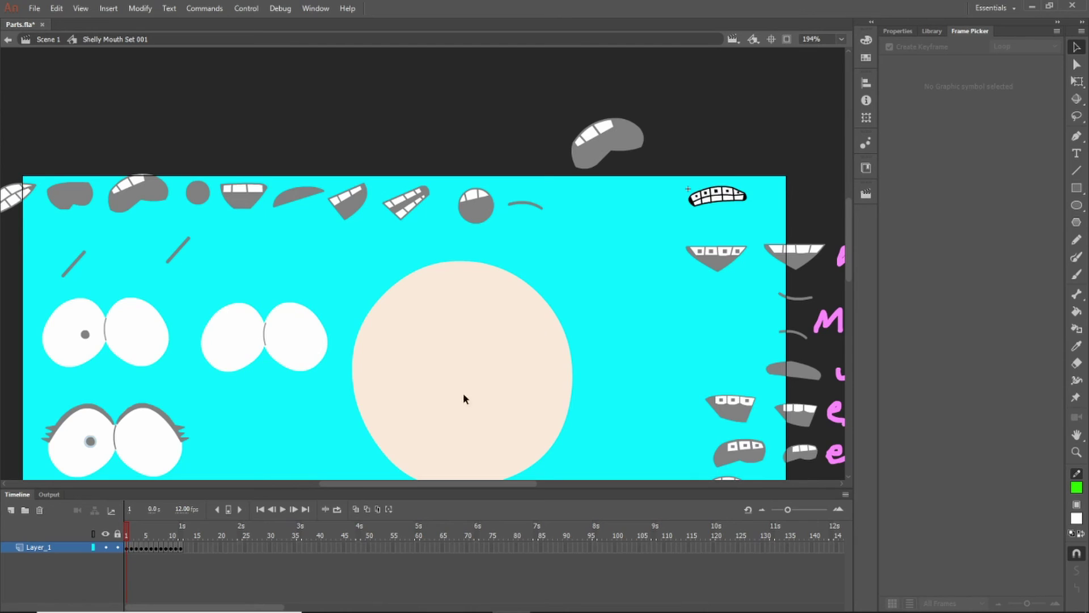
Step: Step through the remaining keyframes of Shelly Mouth Set 001 from frame 2 onward to examine each mouth shape
click(131, 546)
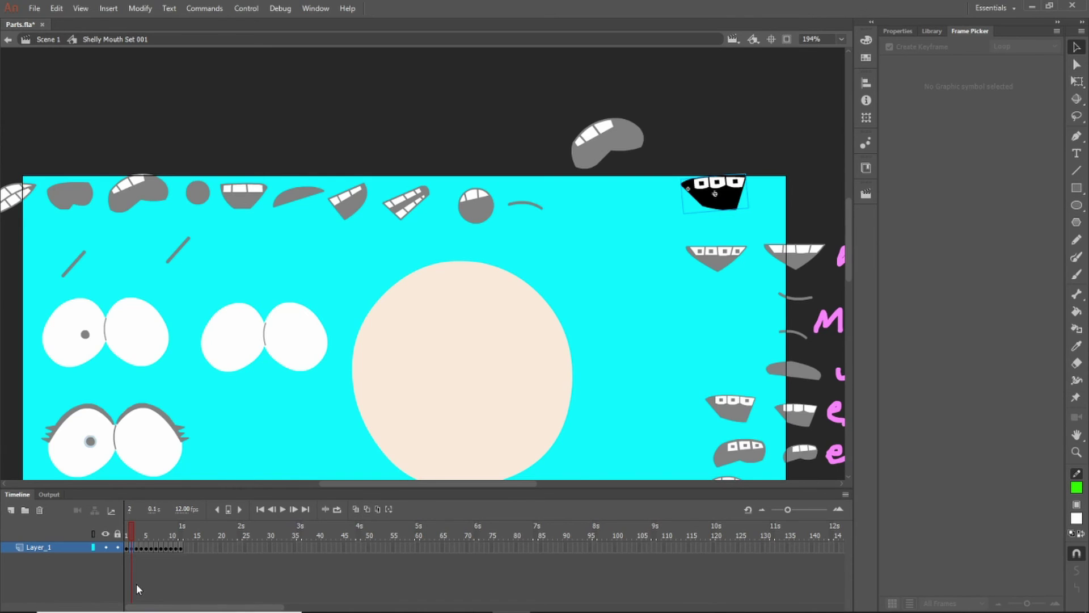
click(137, 548)
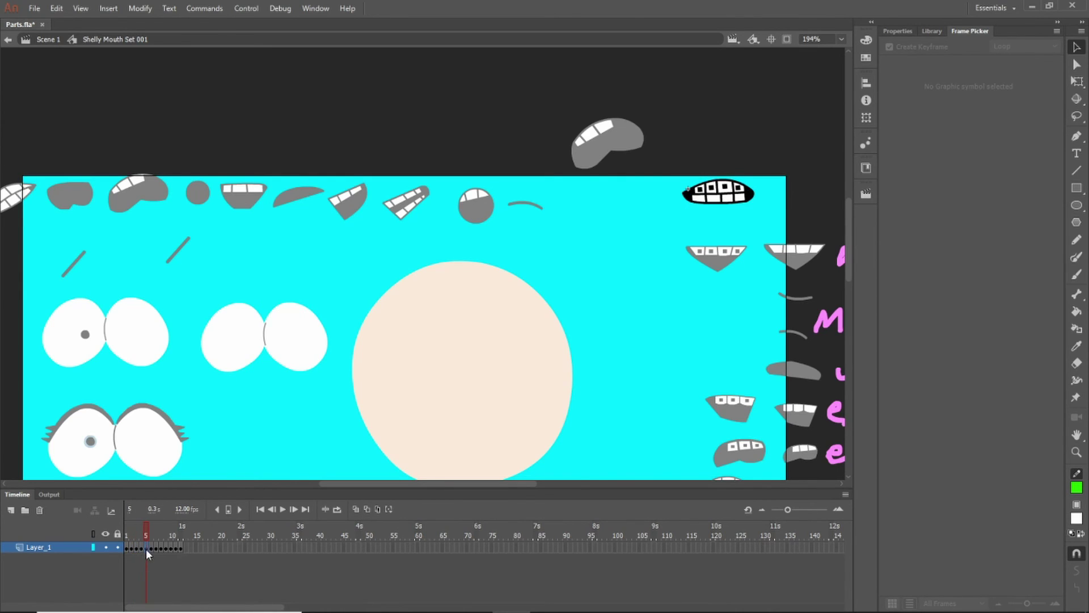
click(153, 548)
click(155, 548)
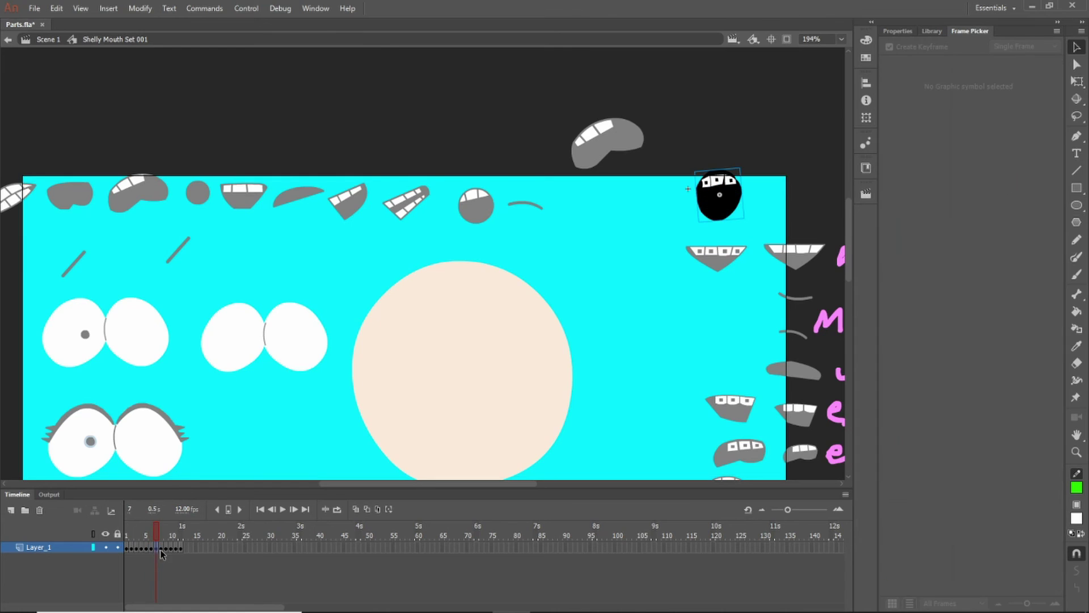
click(163, 548)
click(170, 548)
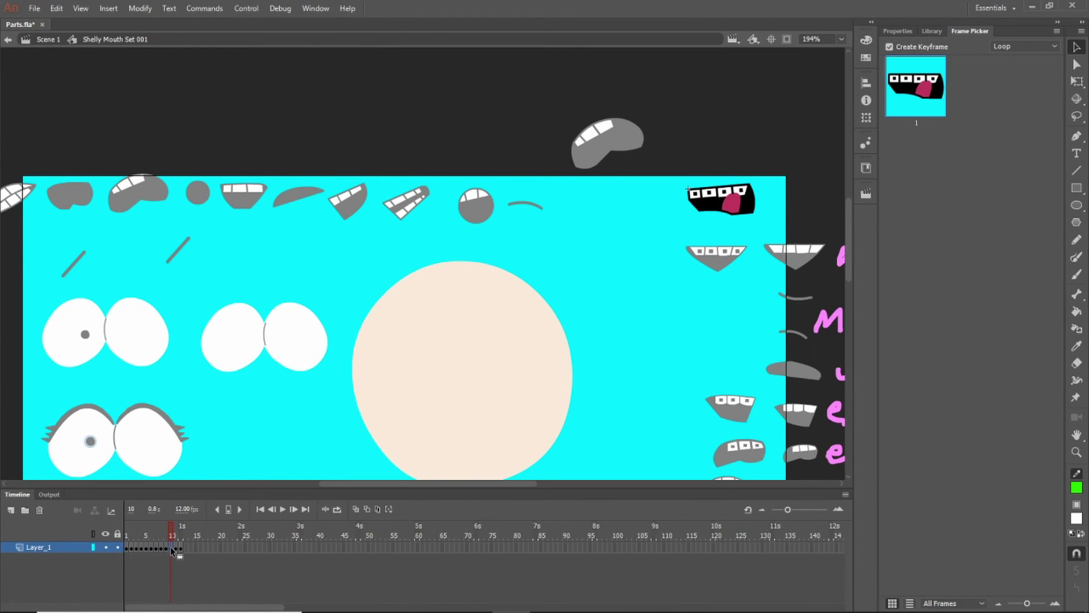
click(179, 548)
click(172, 548)
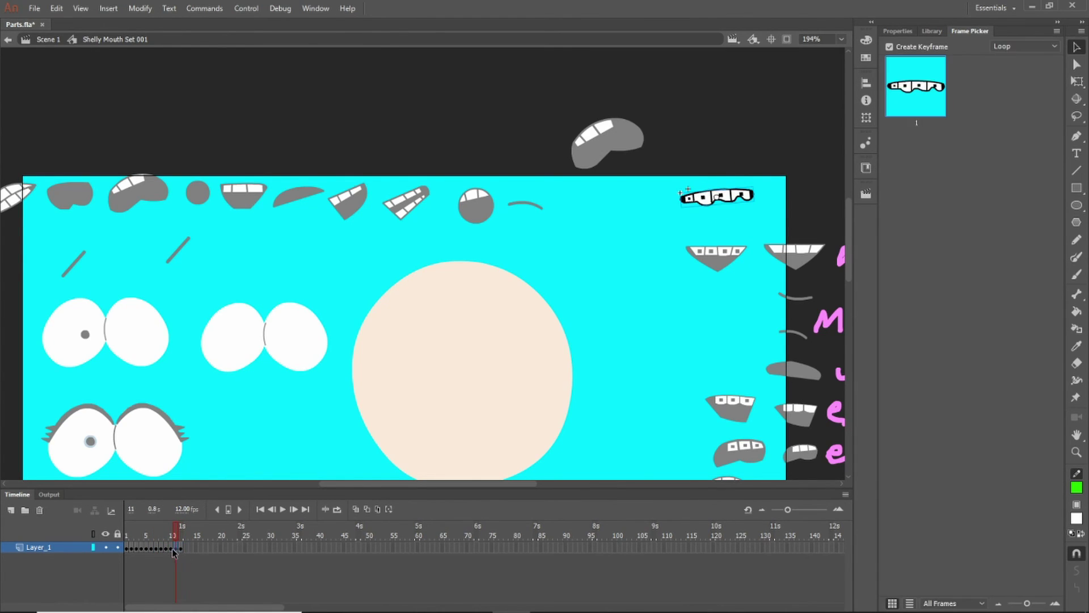
Step: Step back through the earlier keyframes of Shelly Mouth Set 001 to frame 6, and check the mouth on the last frame
click(166, 548)
click(161, 547)
click(156, 548)
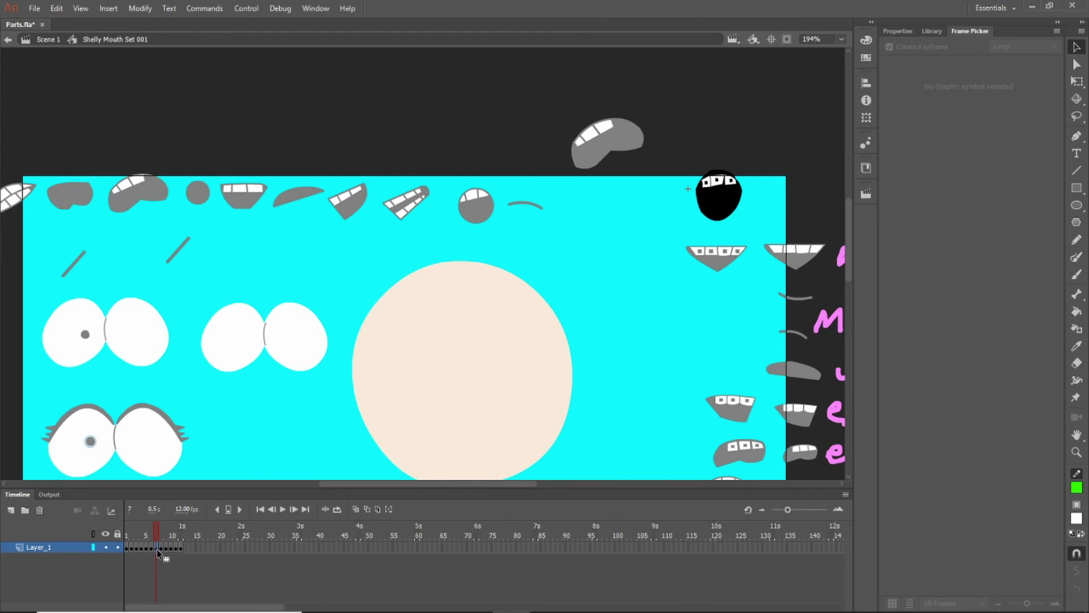
click(152, 548)
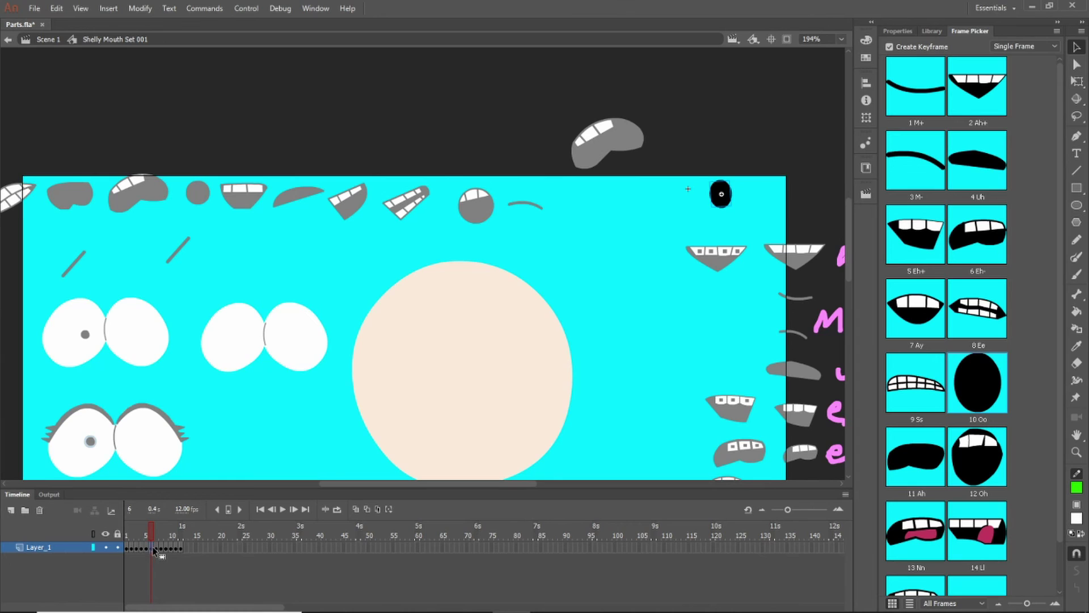
click(180, 548)
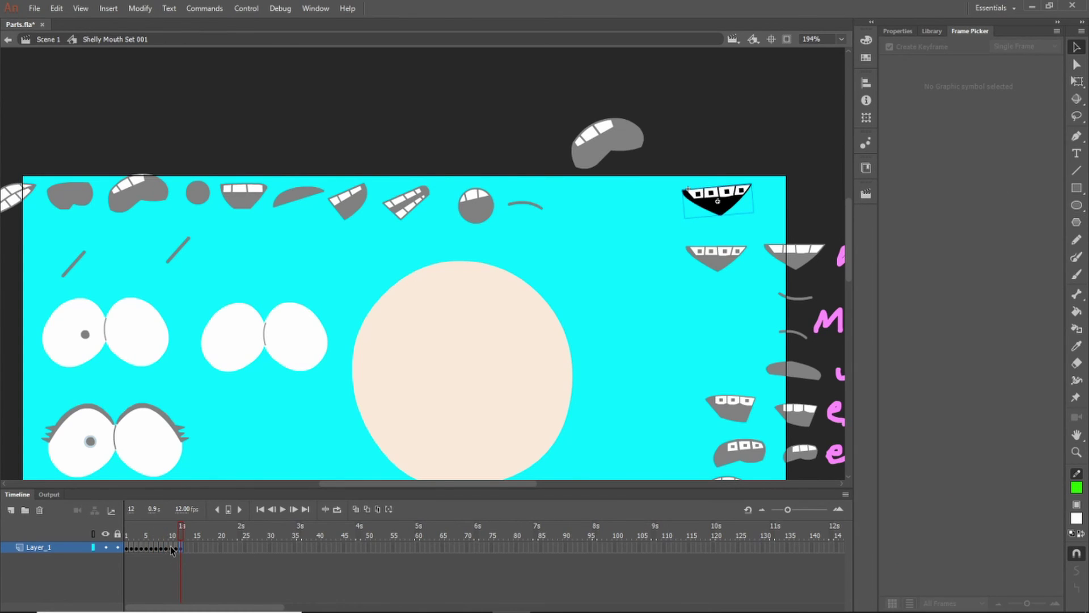
Step: Label frame 1 of the Shelly Mouth Set 001 symbol "SSS"
click(126, 548)
click(897, 31)
click(934, 98)
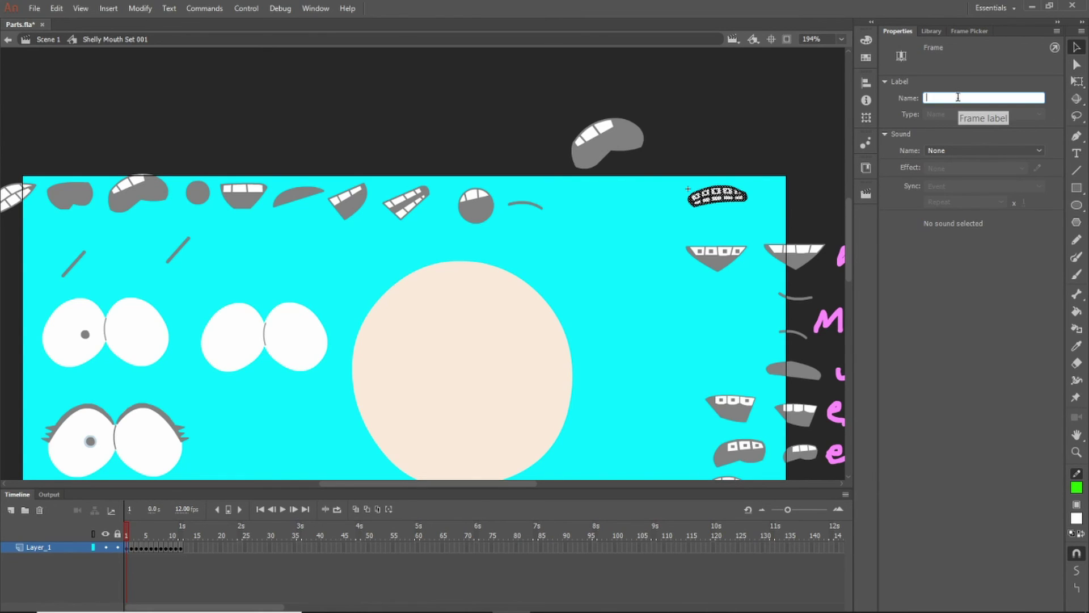
text(sss)
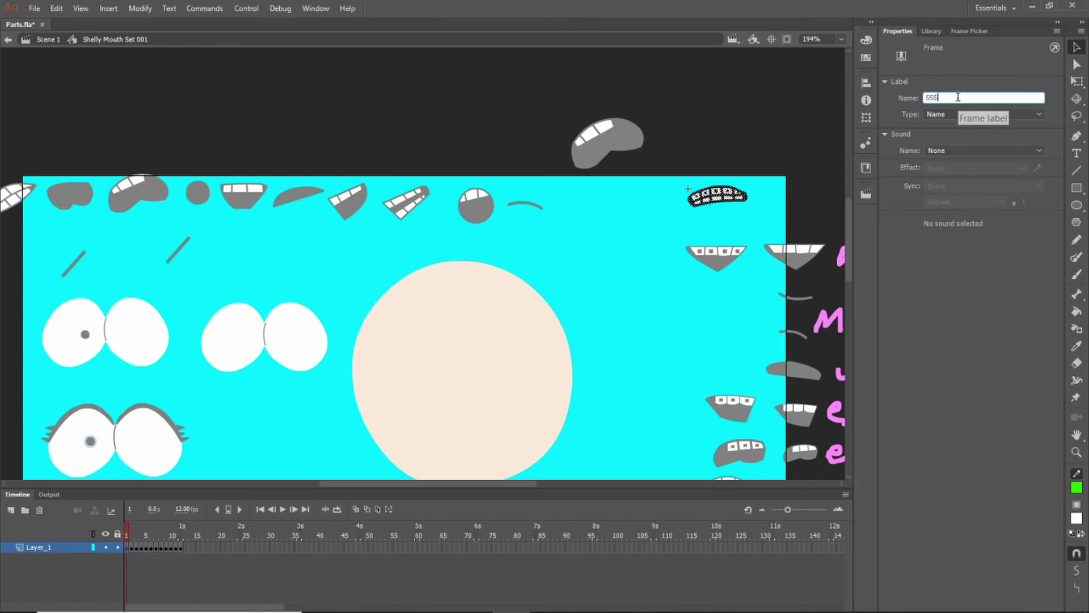
key(Return)
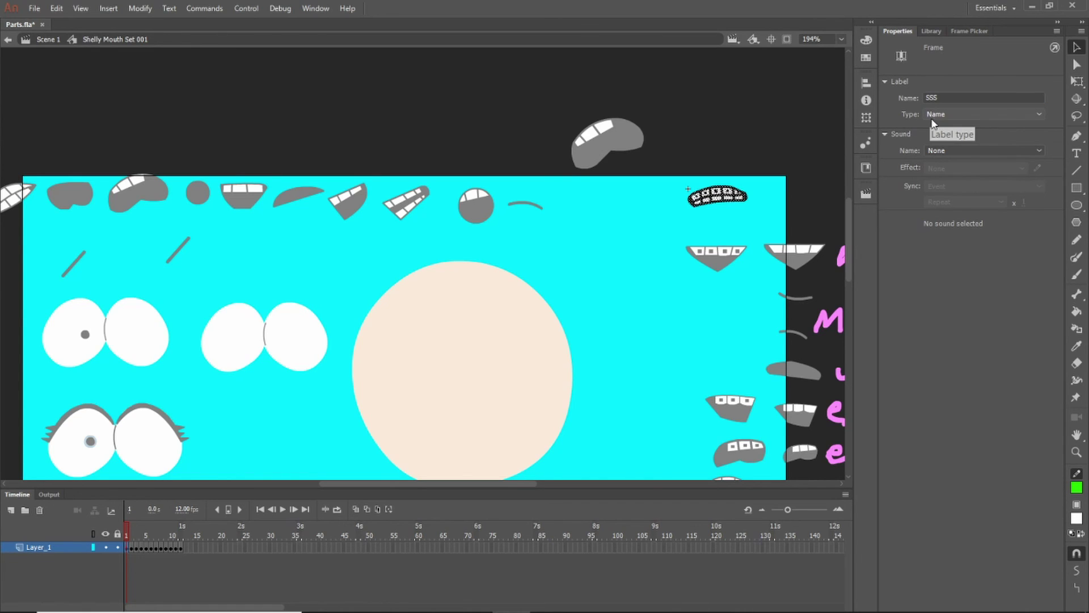
Step: Return to Scene 1 and compare the mouth set's frame thumbnails with the handwritten sound notes beside the mouths
double_click(568, 268)
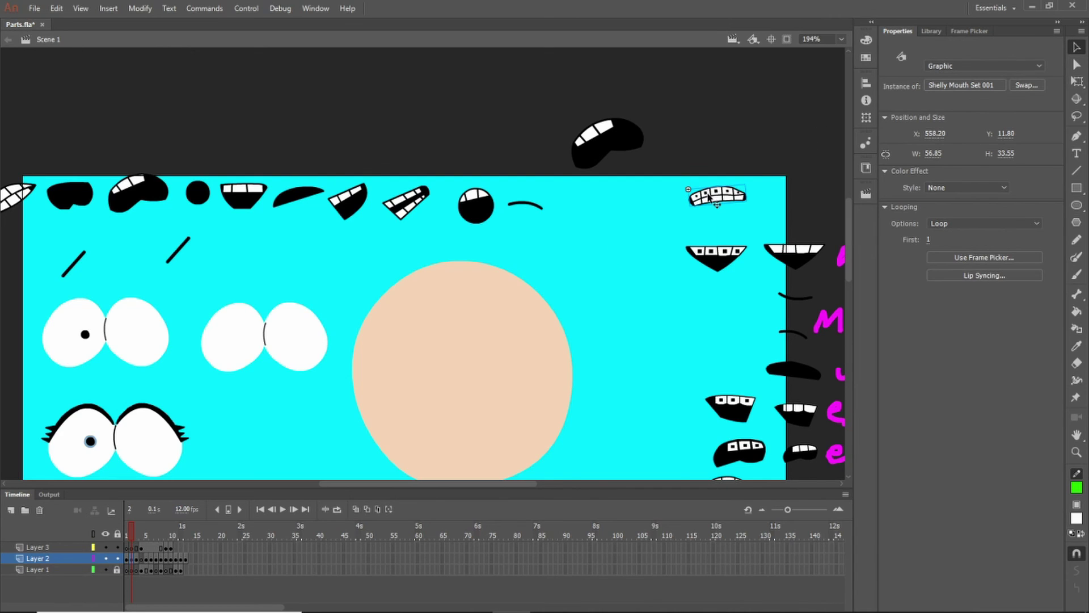
click(971, 34)
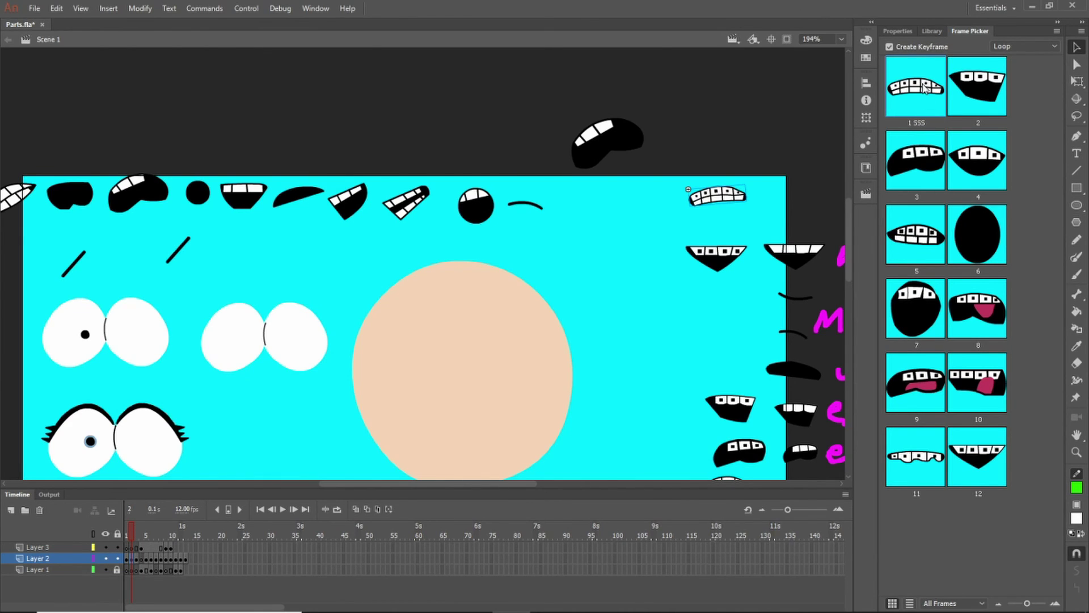
drag(526, 484, 572, 488)
scroll(717, 284, down, 6)
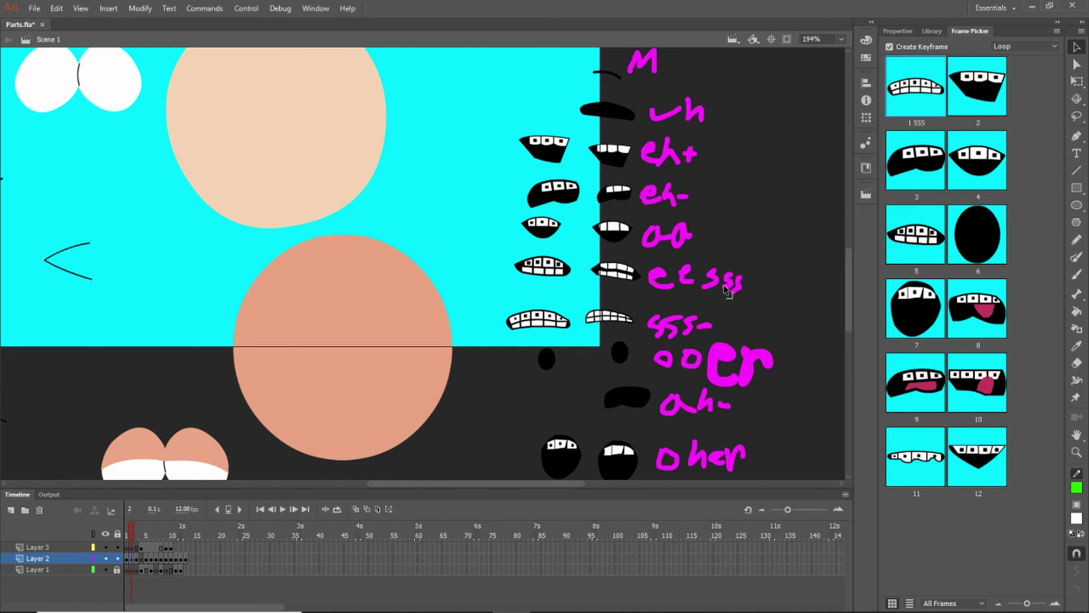
scroll(726, 289, up, 3)
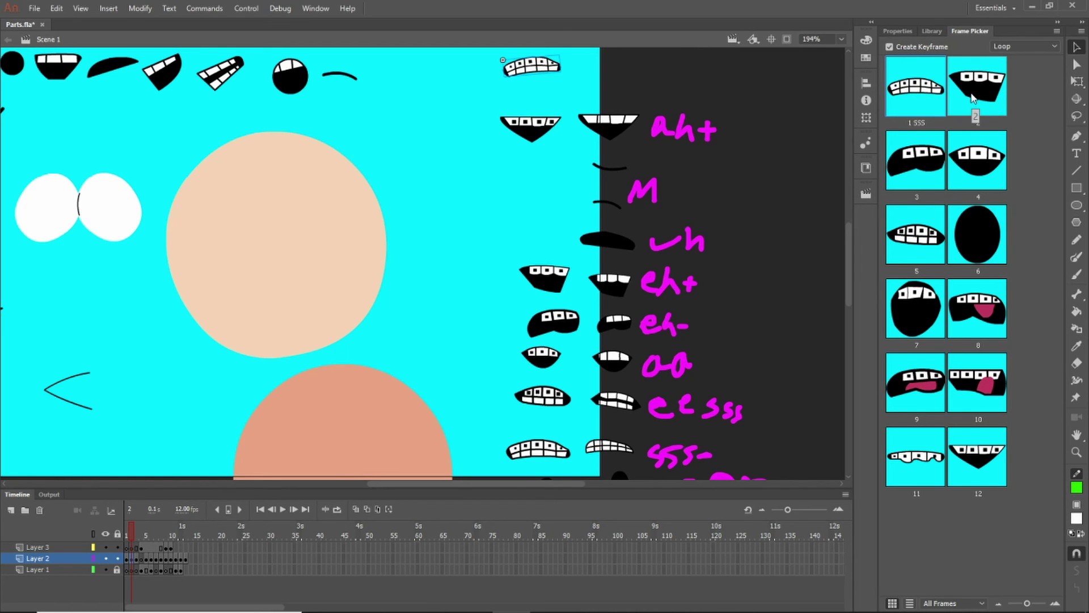
Step: Reopen the Shelly Mouth Set 001 symbol and label its frame 2 "Eh"
click(903, 30)
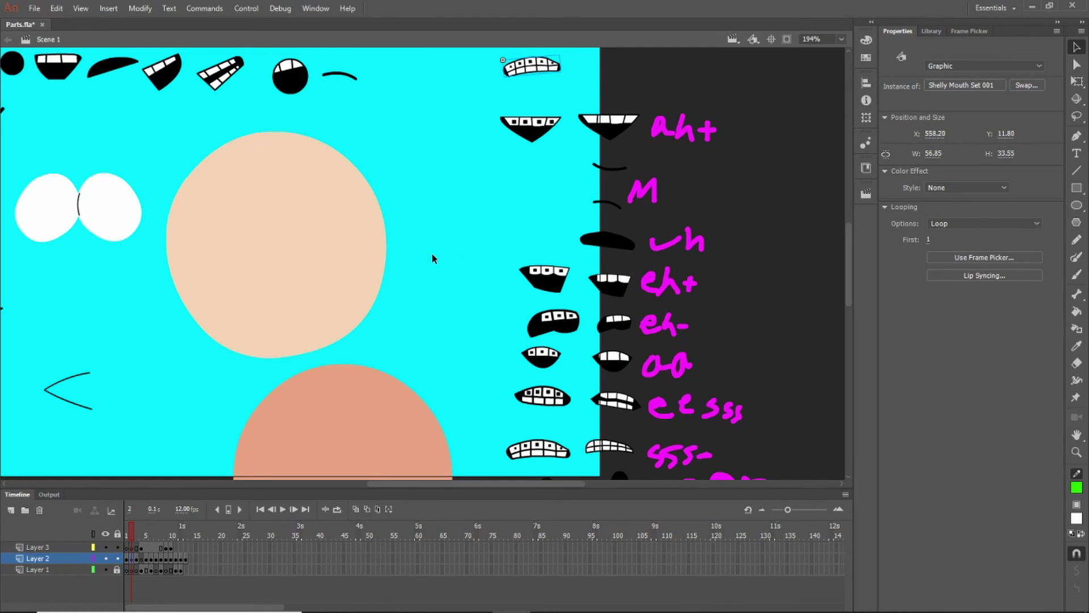
click(569, 157)
click(551, 65)
double_click(550, 67)
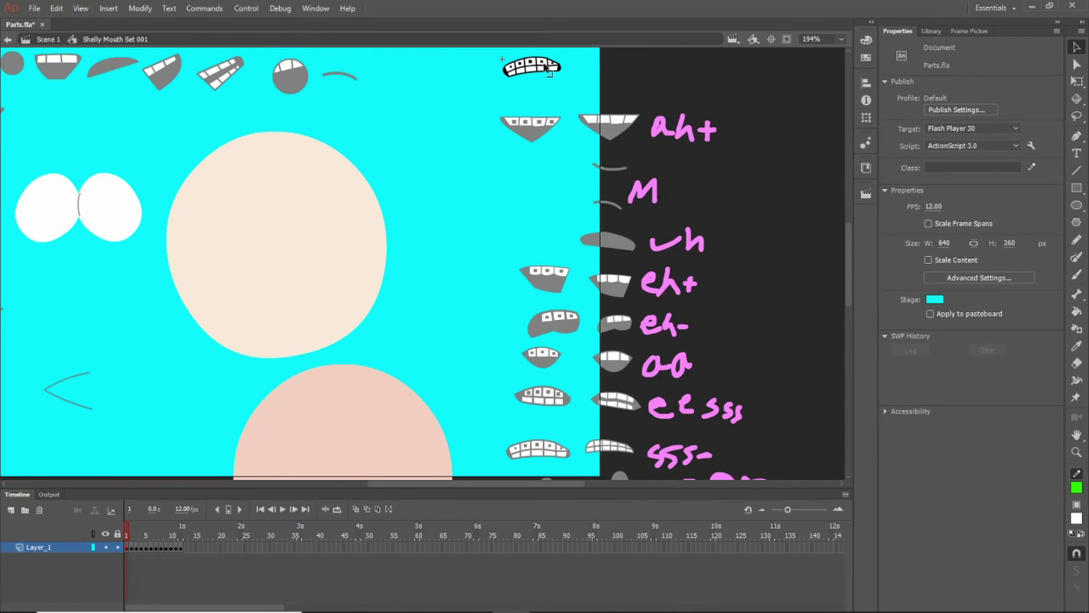
click(127, 547)
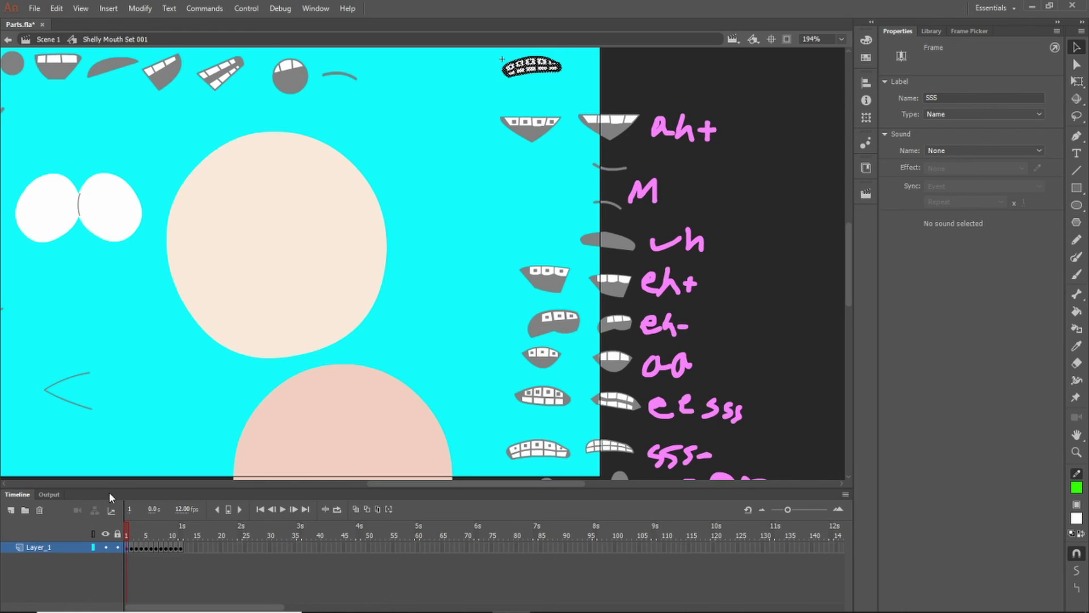
click(131, 547)
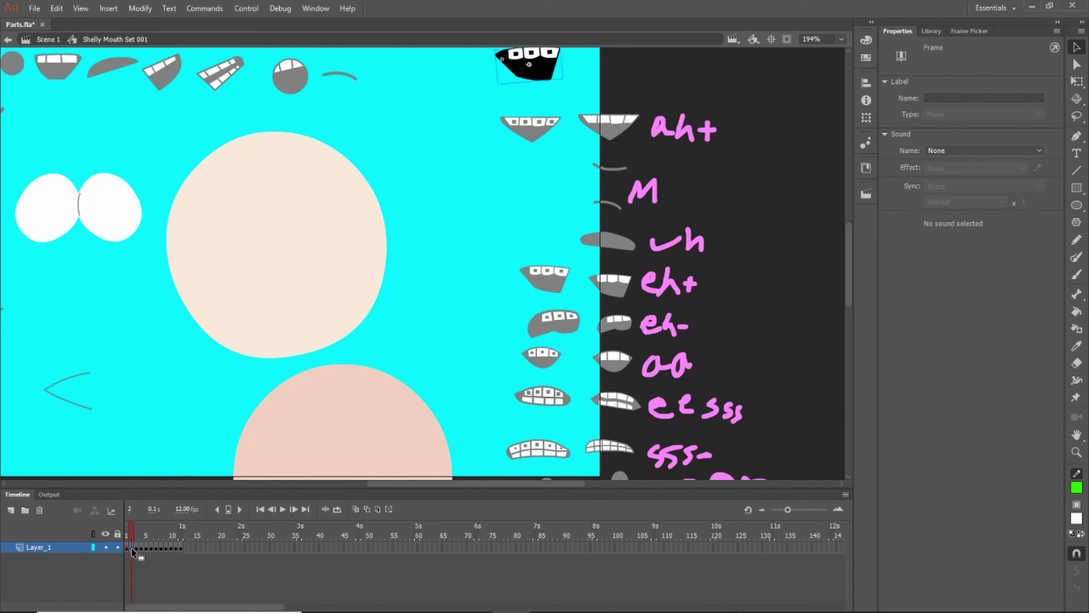
click(954, 98)
text(Eh)
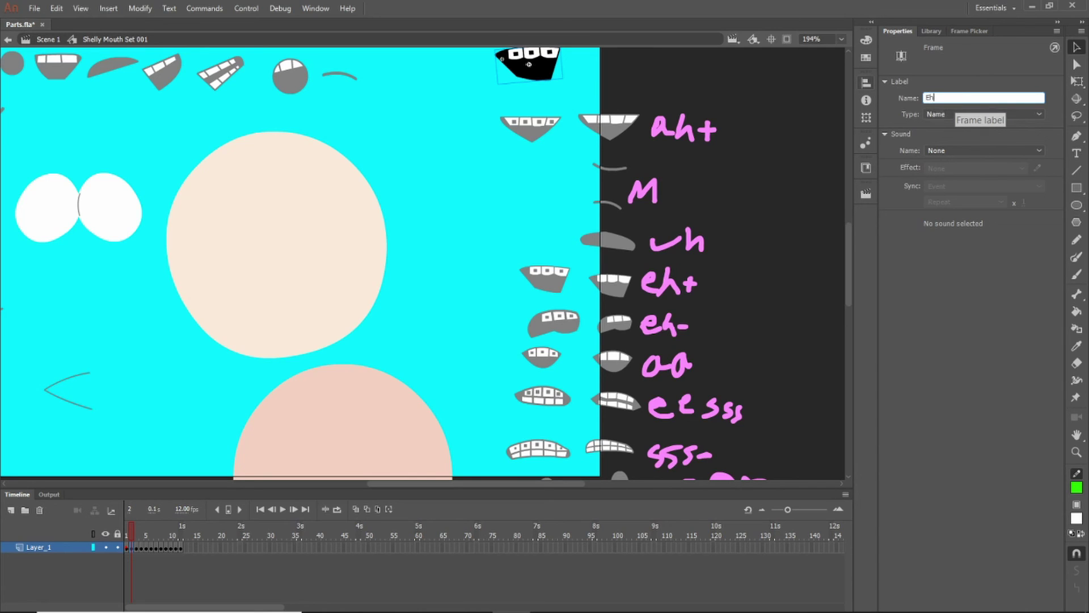
key(Return)
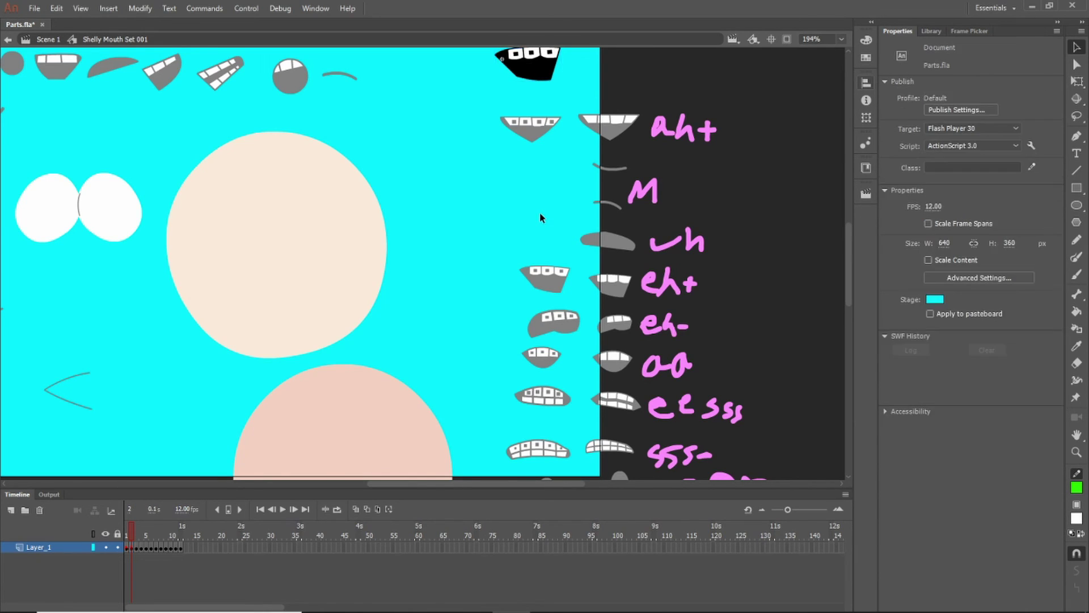
Step: Return to Scene 1, check the mouth set's frame labels in the Frame Picker, and look over the face parts on the stage
double_click(539, 212)
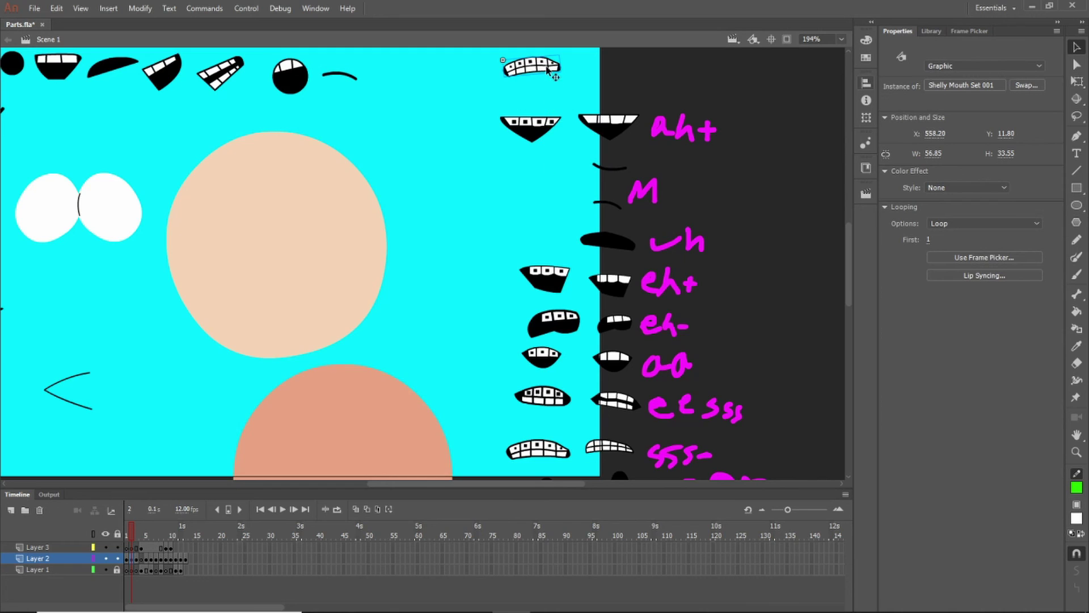
click(957, 31)
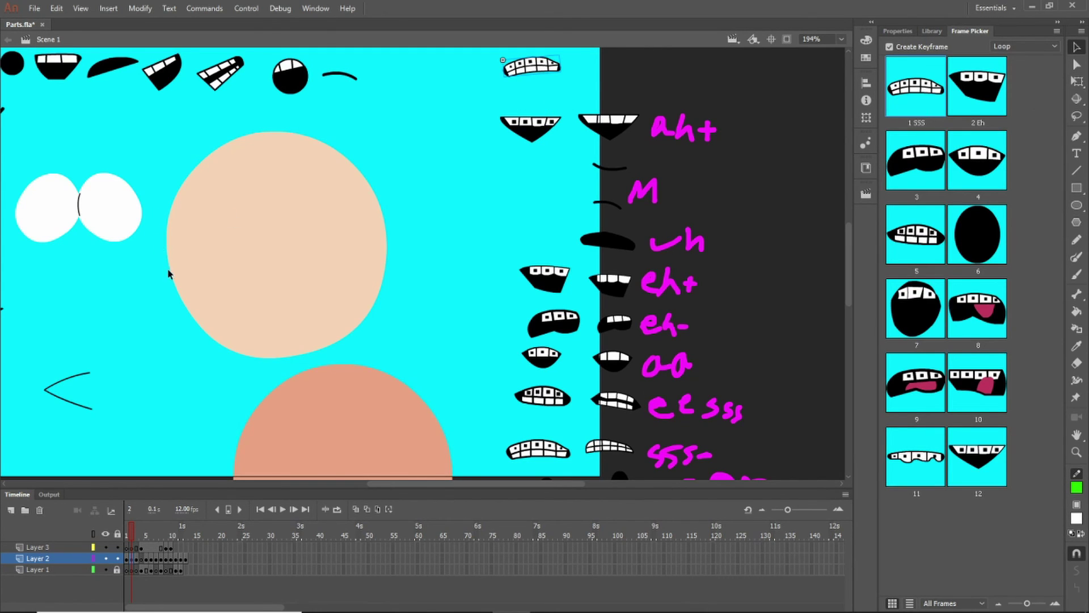
scroll(169, 261, up, 5)
scroll(156, 261, down, 5)
scroll(379, 451, up, 3)
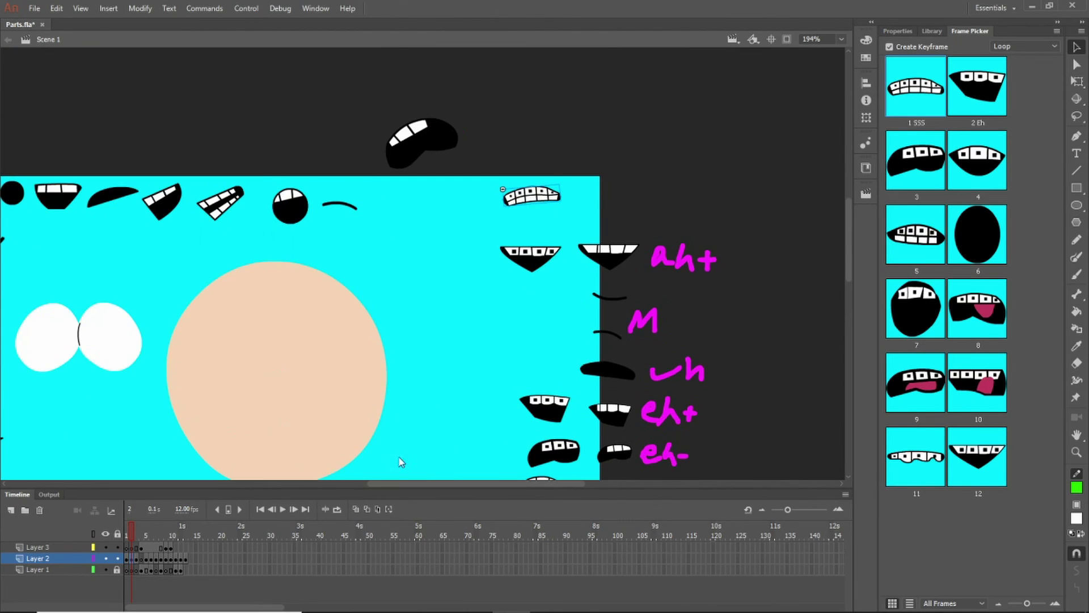
drag(453, 485, 426, 487)
scroll(420, 302, down, 5)
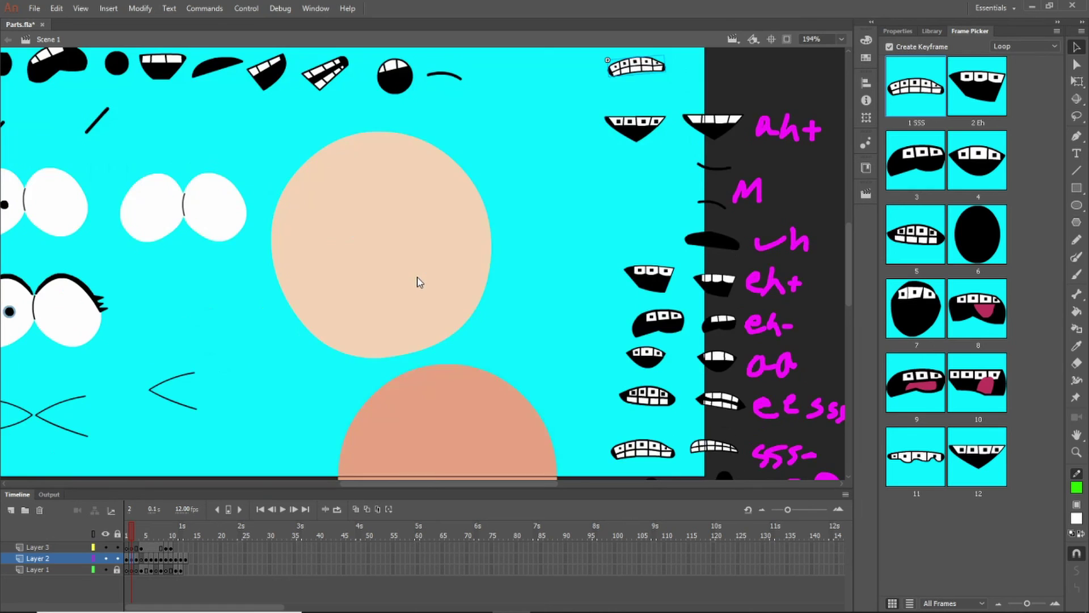
scroll(417, 276, down, 8)
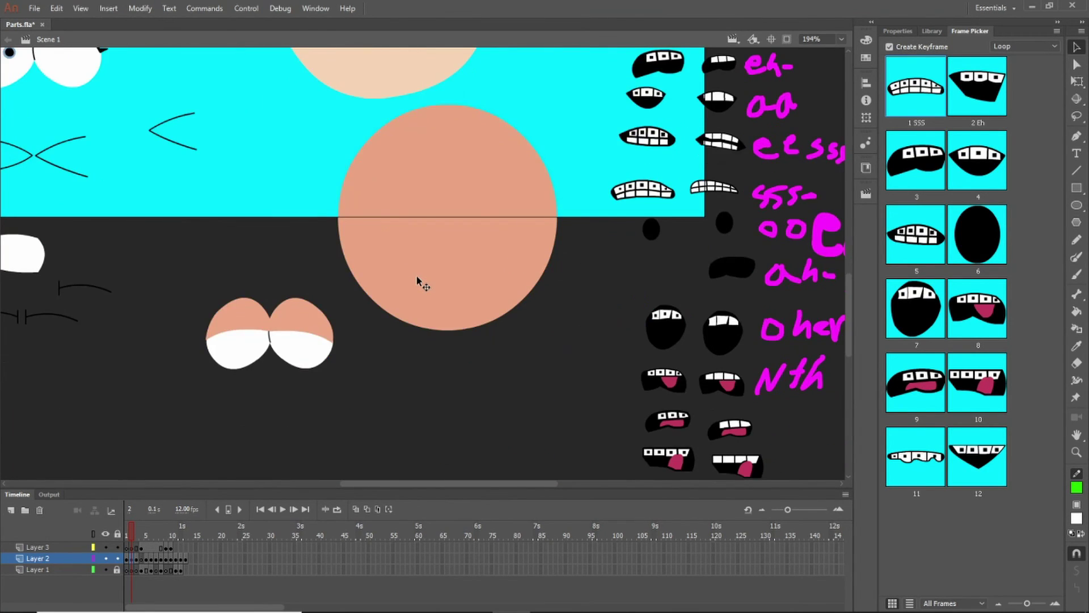
scroll(419, 280, up, 12)
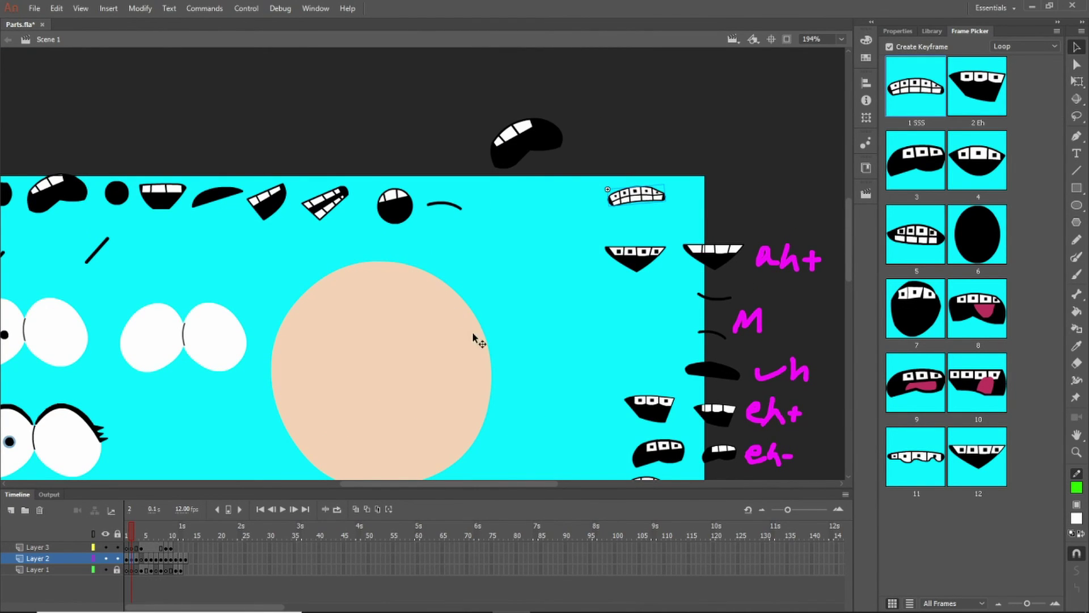
Step: Examine the column of mouth shapes and their handwritten sound notes, from "ah+" down to the unlabelled mouths below "Nth"
mouse_move(510, 482)
mouse_down()
mouse_move(437, 475)
mouse_move(520, 472)
mouse_up()
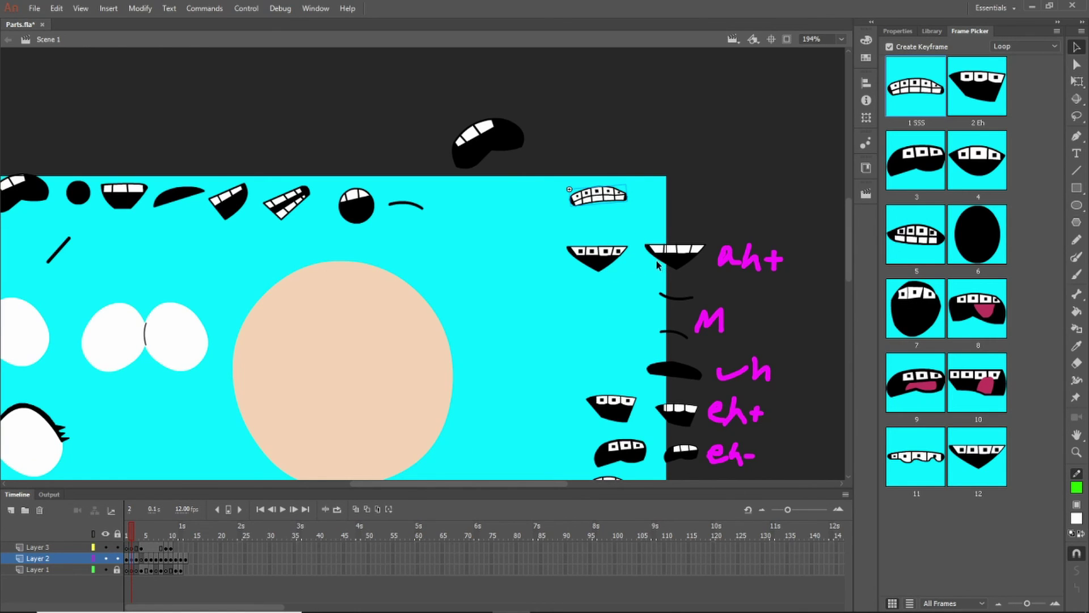
scroll(676, 332, down, 3)
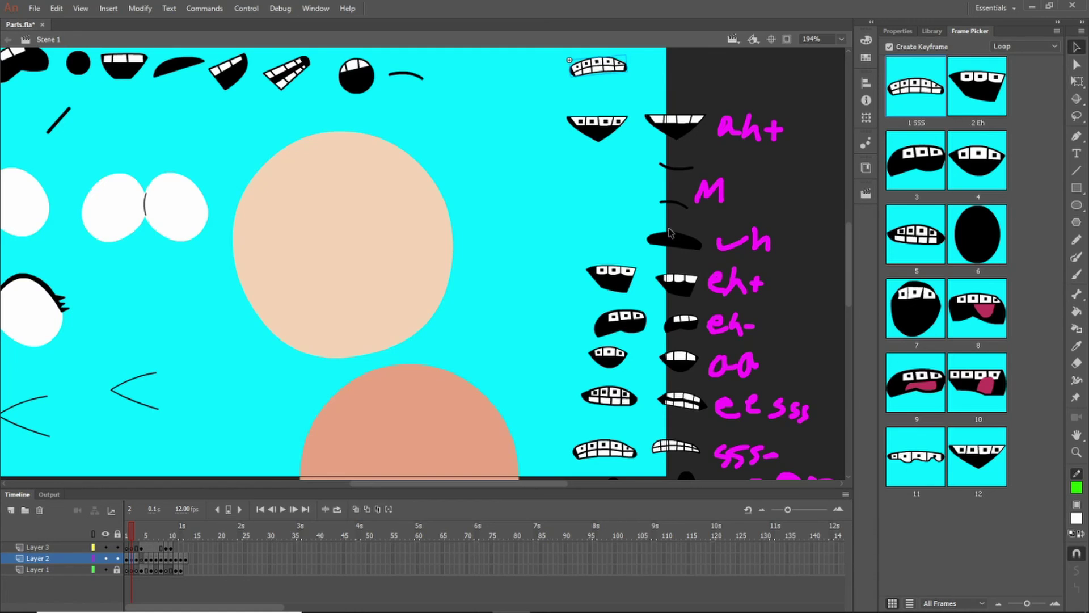
click(683, 284)
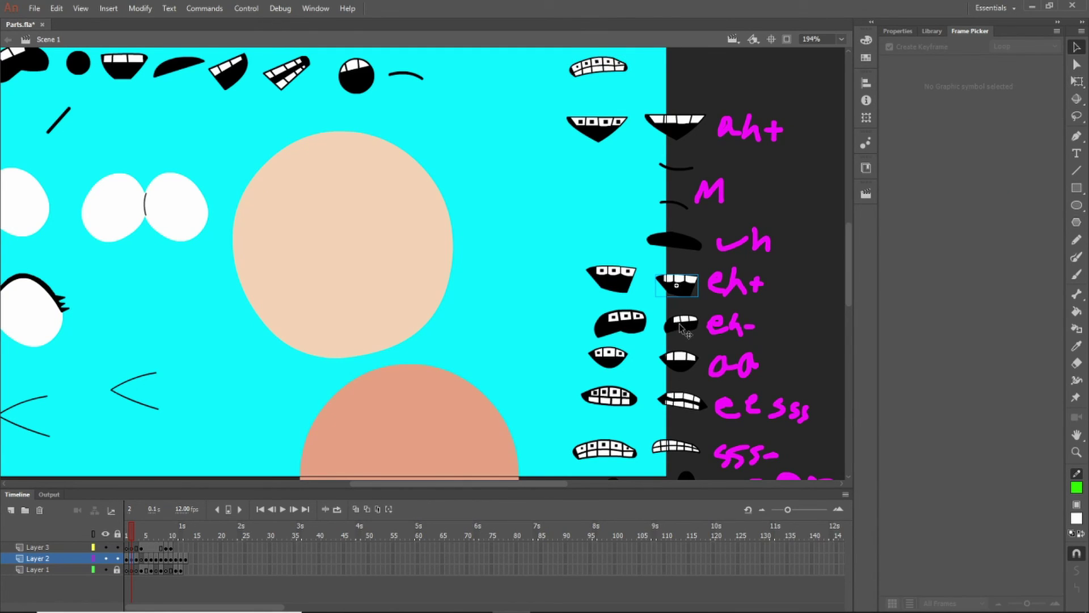
click(682, 328)
click(679, 360)
scroll(686, 352, down, 3)
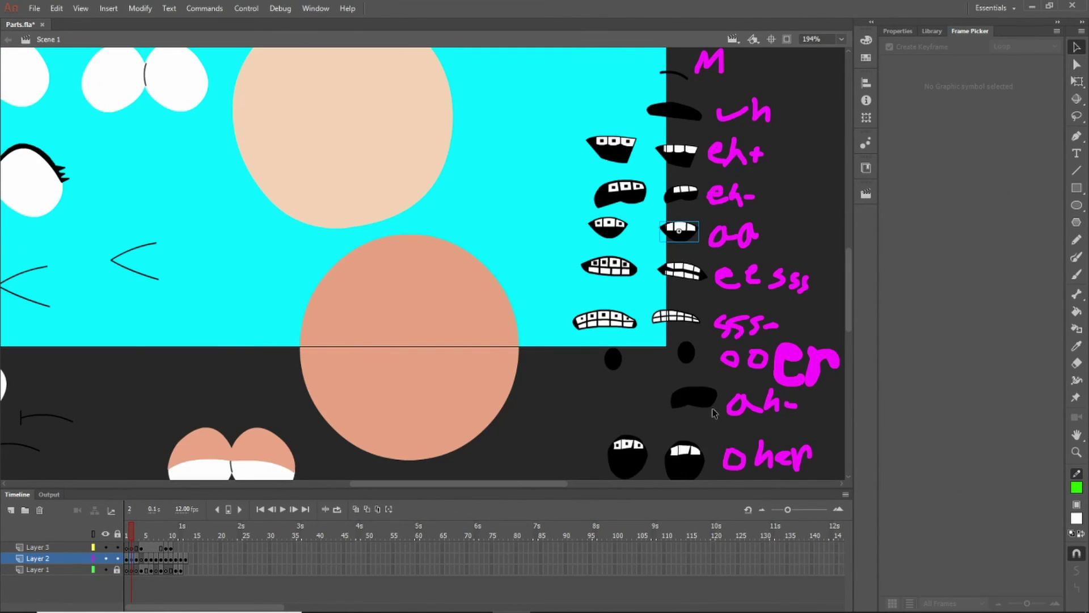
scroll(741, 415, down, 3)
scroll(765, 365, down, 3)
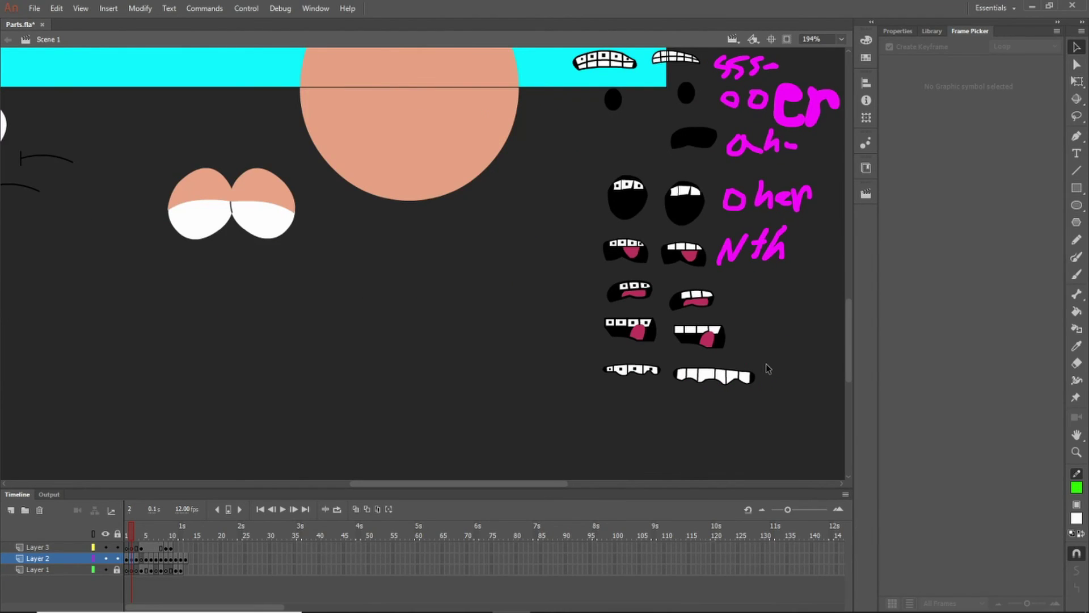
scroll(767, 369, up, 9)
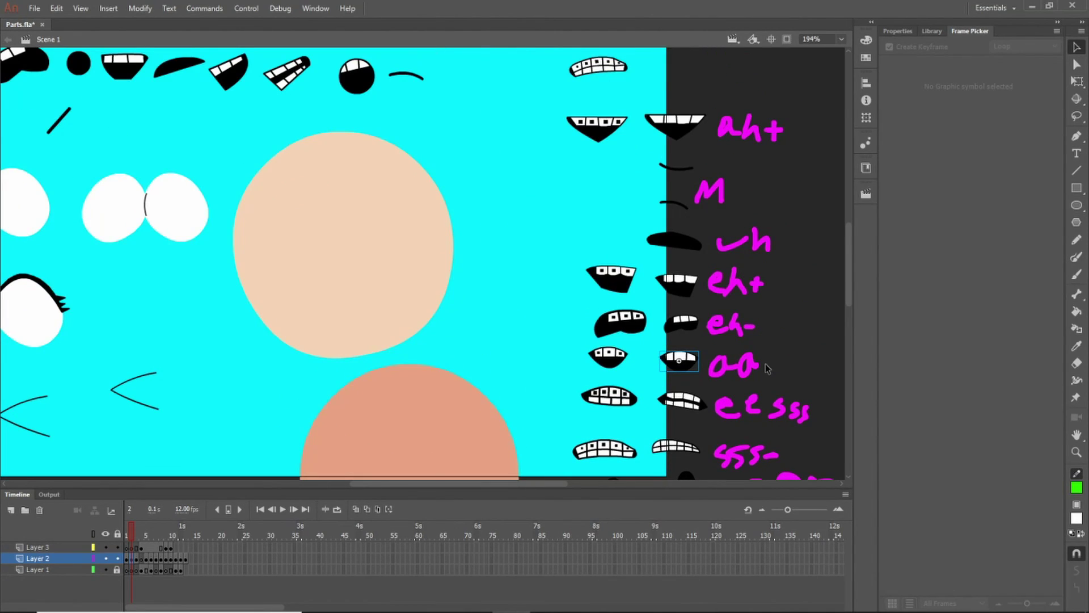
scroll(765, 363, up, 3)
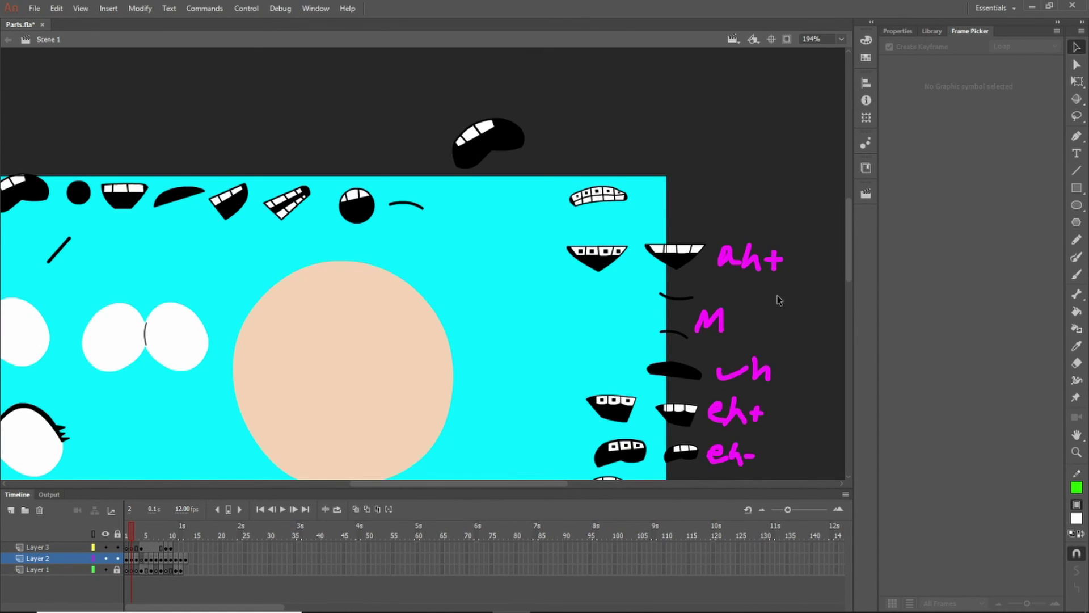
scroll(774, 296, down, 9)
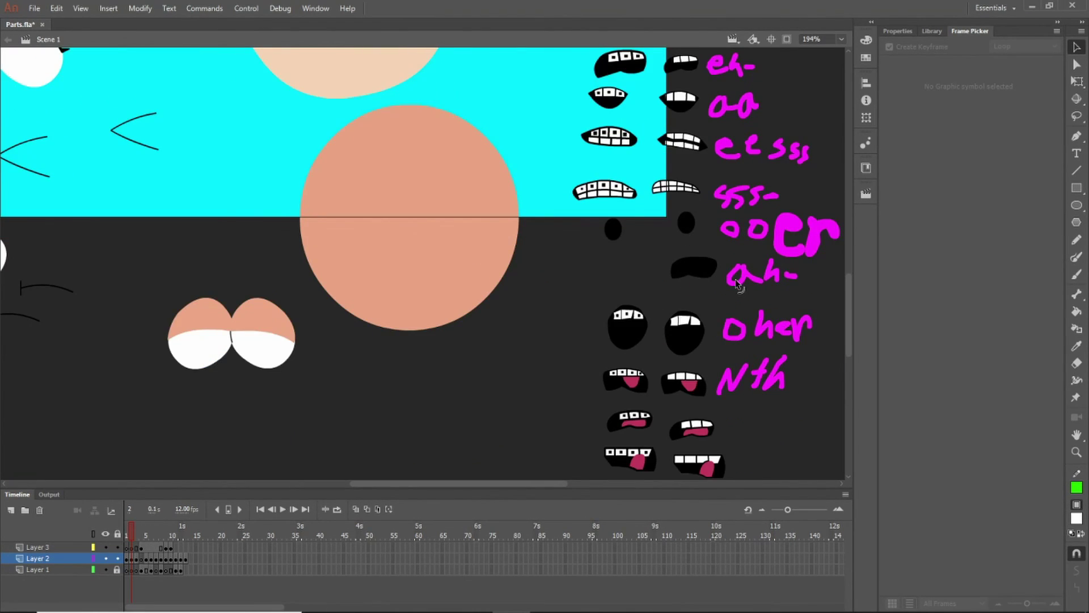
scroll(736, 284, down, 3)
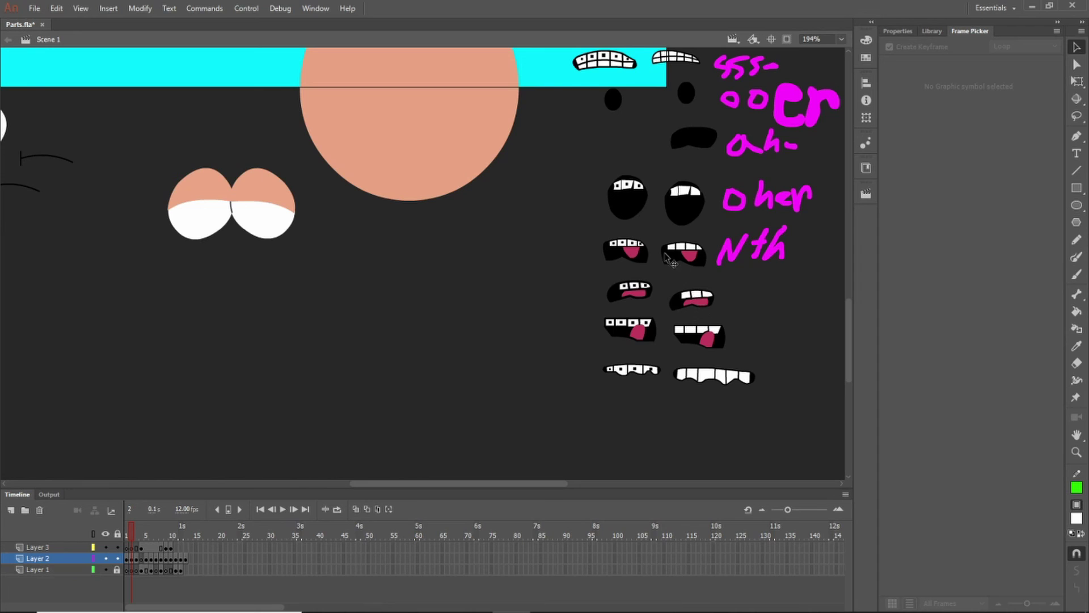
scroll(191, 333, up, 9)
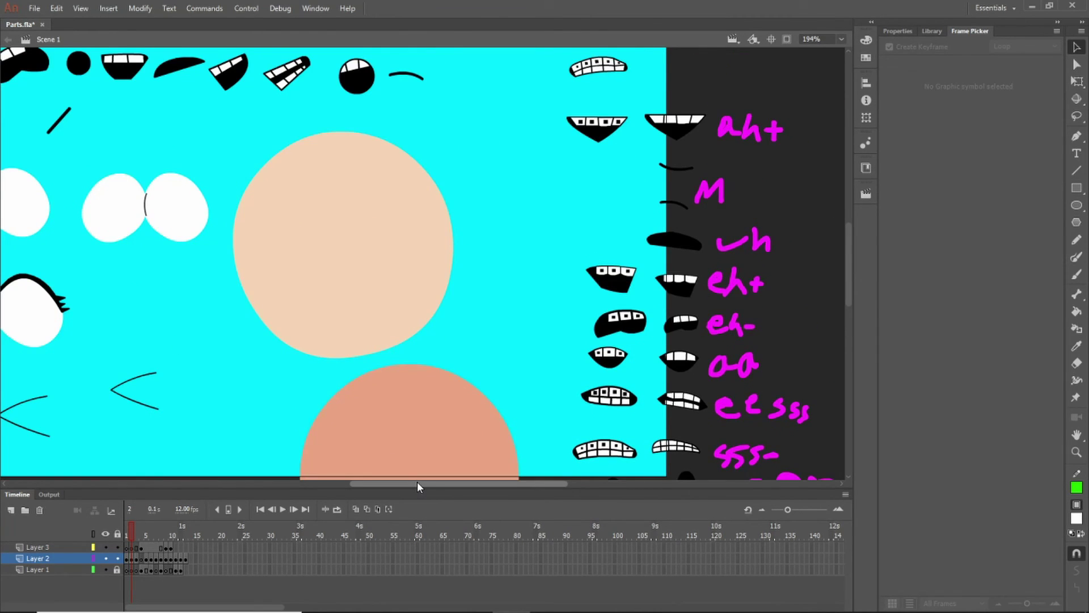
Step: Go to frame 1 of the Scene 1 timeline and look over the body and clothing parts there
drag(417, 481, 328, 483)
scroll(224, 411, up, 3)
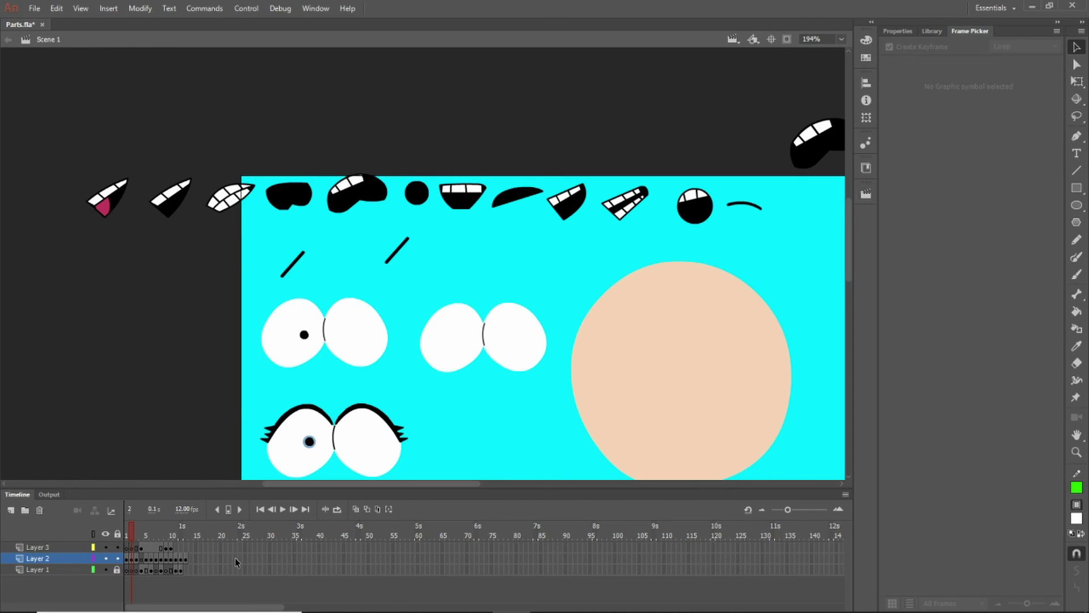
click(125, 534)
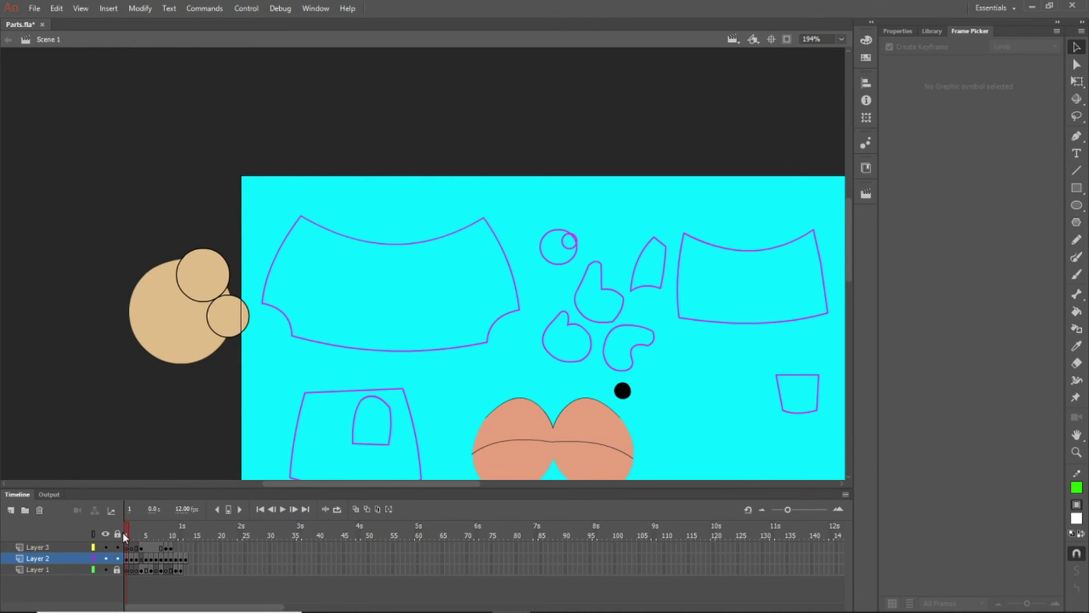
scroll(451, 326, down, 3)
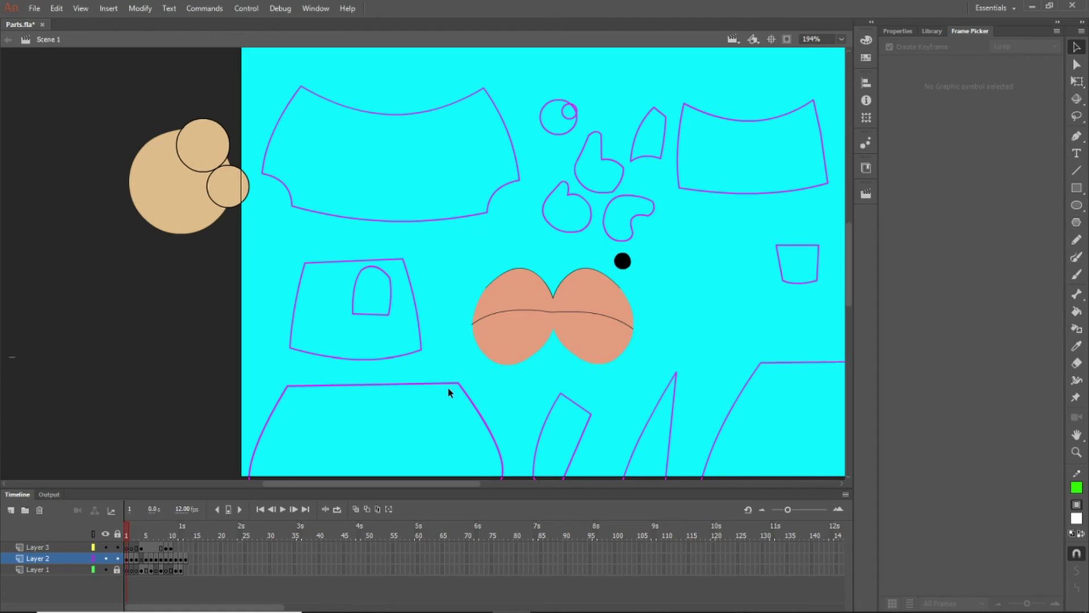
Step: Examine the outlined body, hand and clothing shapes across frame 1, including those below the stage, and go to the character reference art in frame 5
click(400, 227)
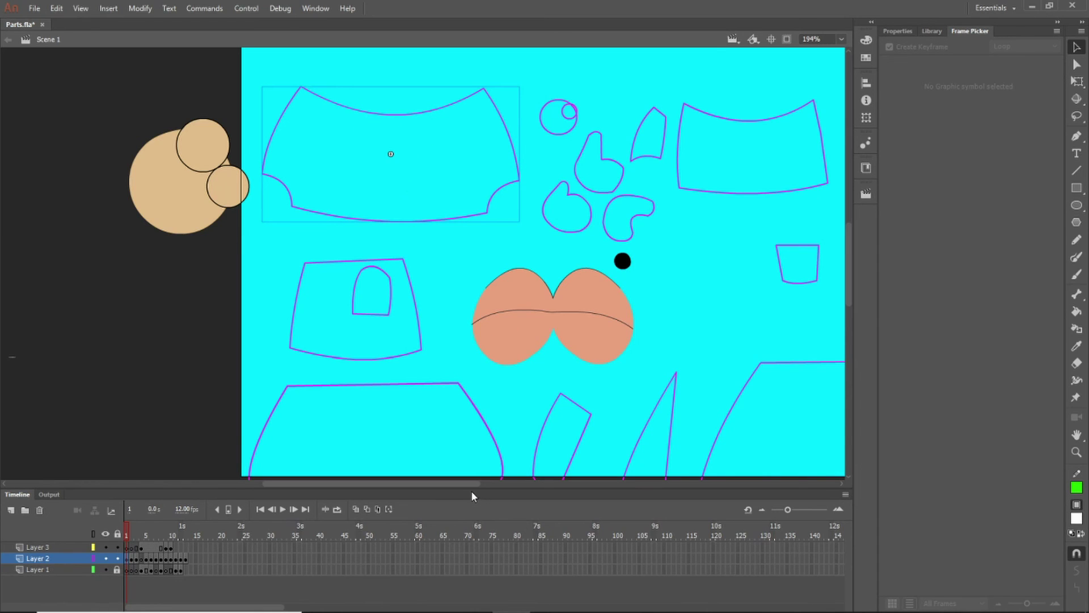
drag(467, 485, 510, 485)
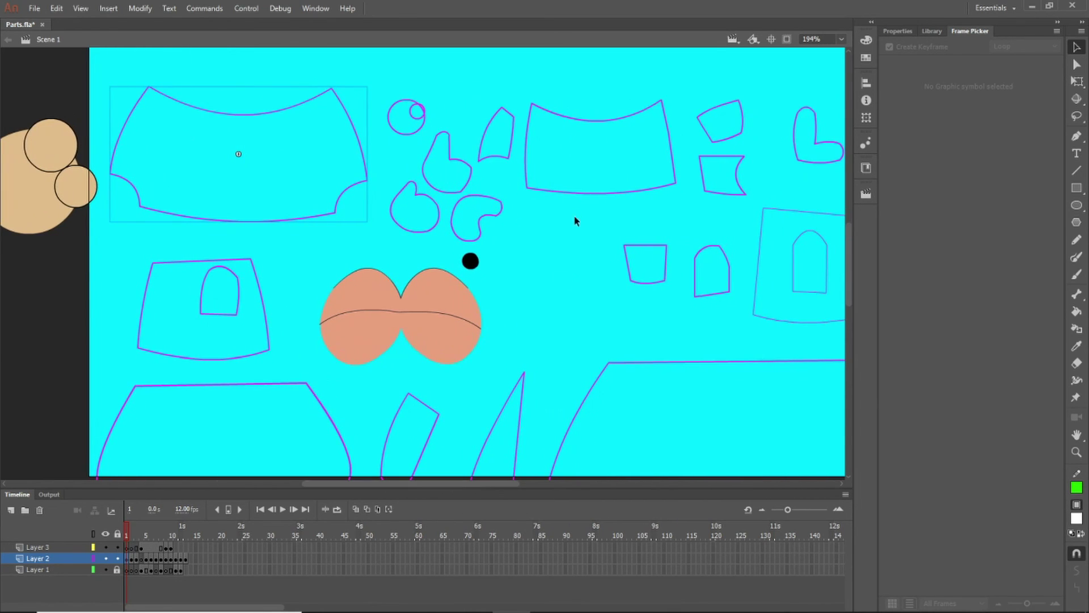
scroll(575, 226, down, 3)
scroll(627, 348, down, 3)
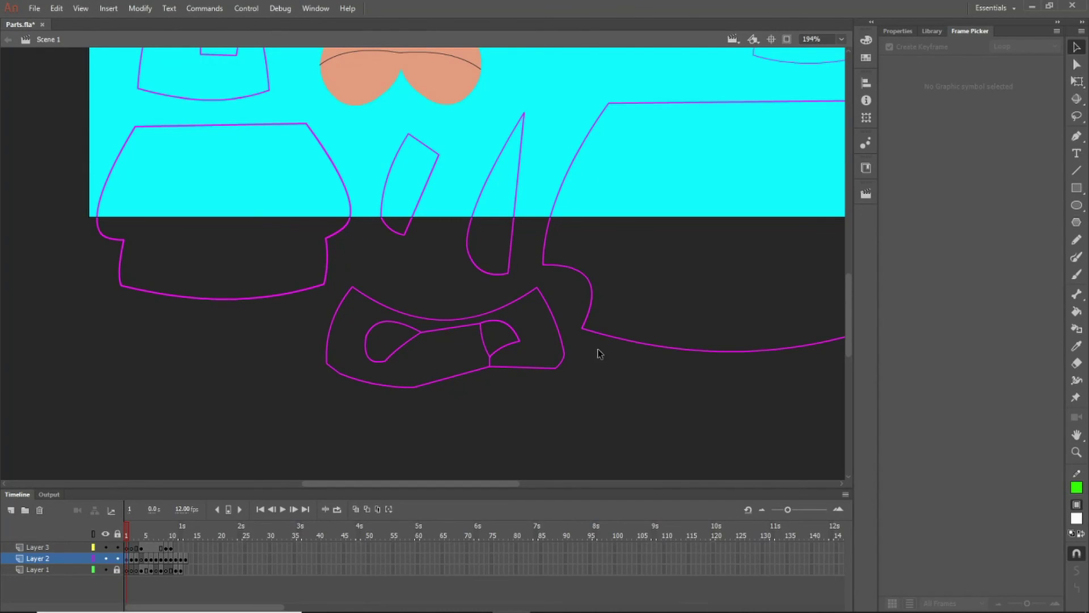
scroll(517, 377, up, 6)
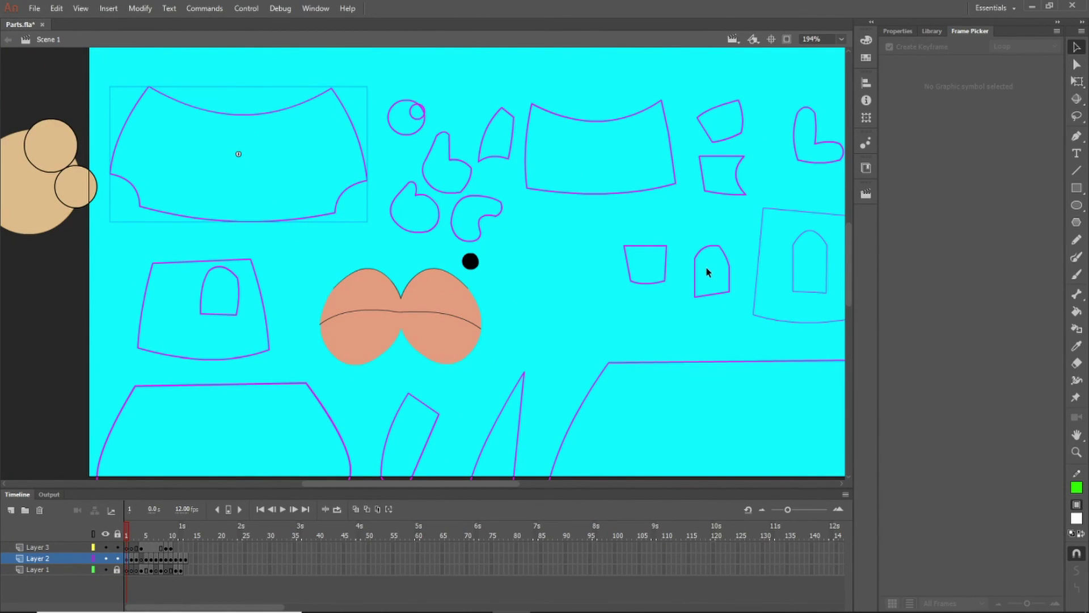
scroll(525, 292, down, 6)
scroll(525, 292, up, 3)
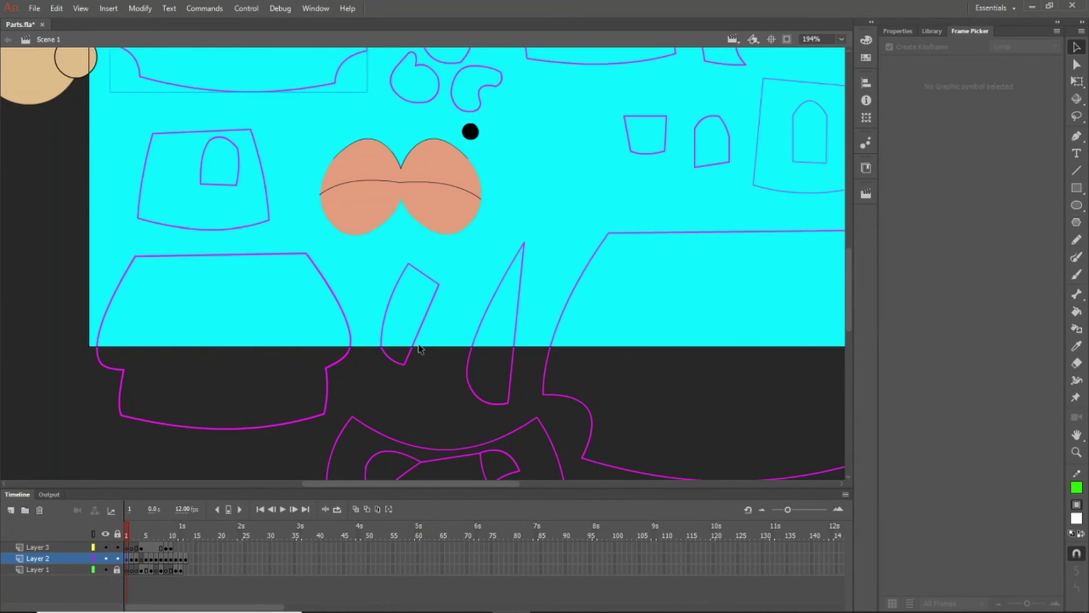
scroll(419, 341, up, 3)
scroll(418, 342, down, 3)
scroll(419, 345, up, 6)
scroll(418, 344, down, 3)
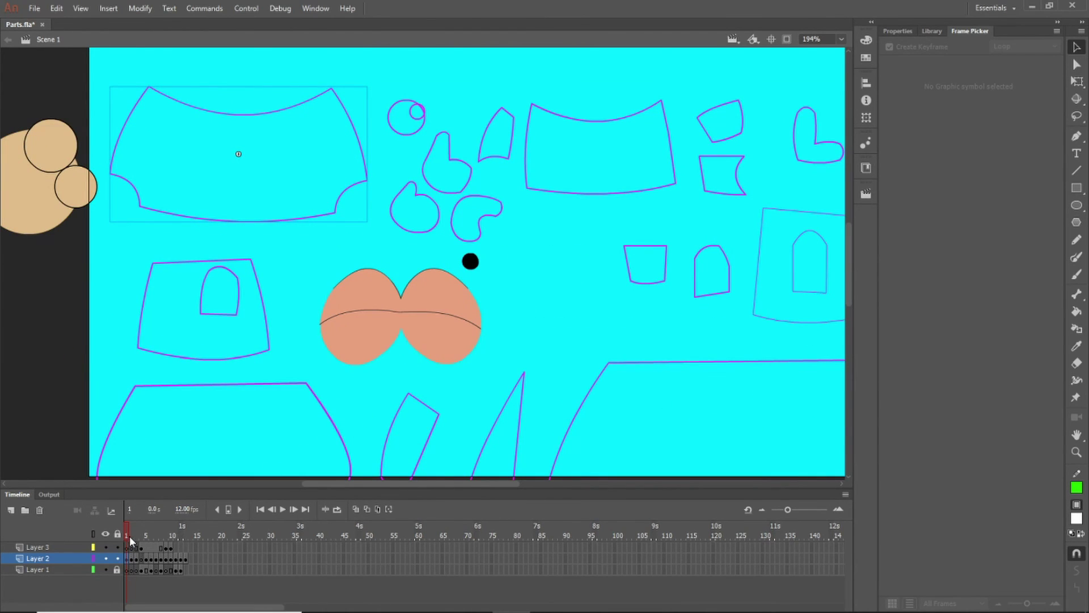
drag(124, 530, 144, 530)
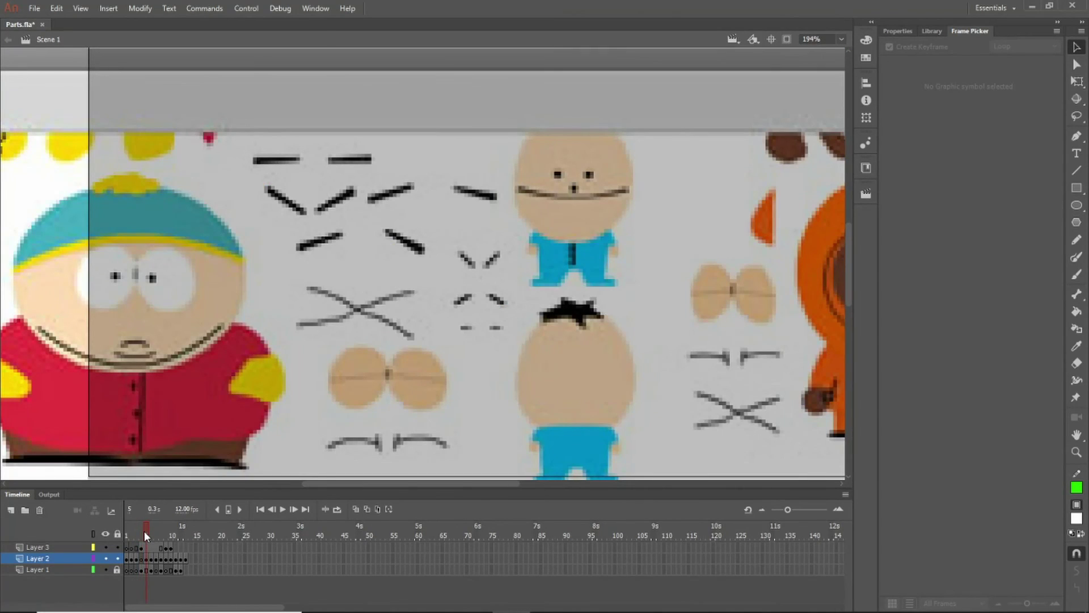